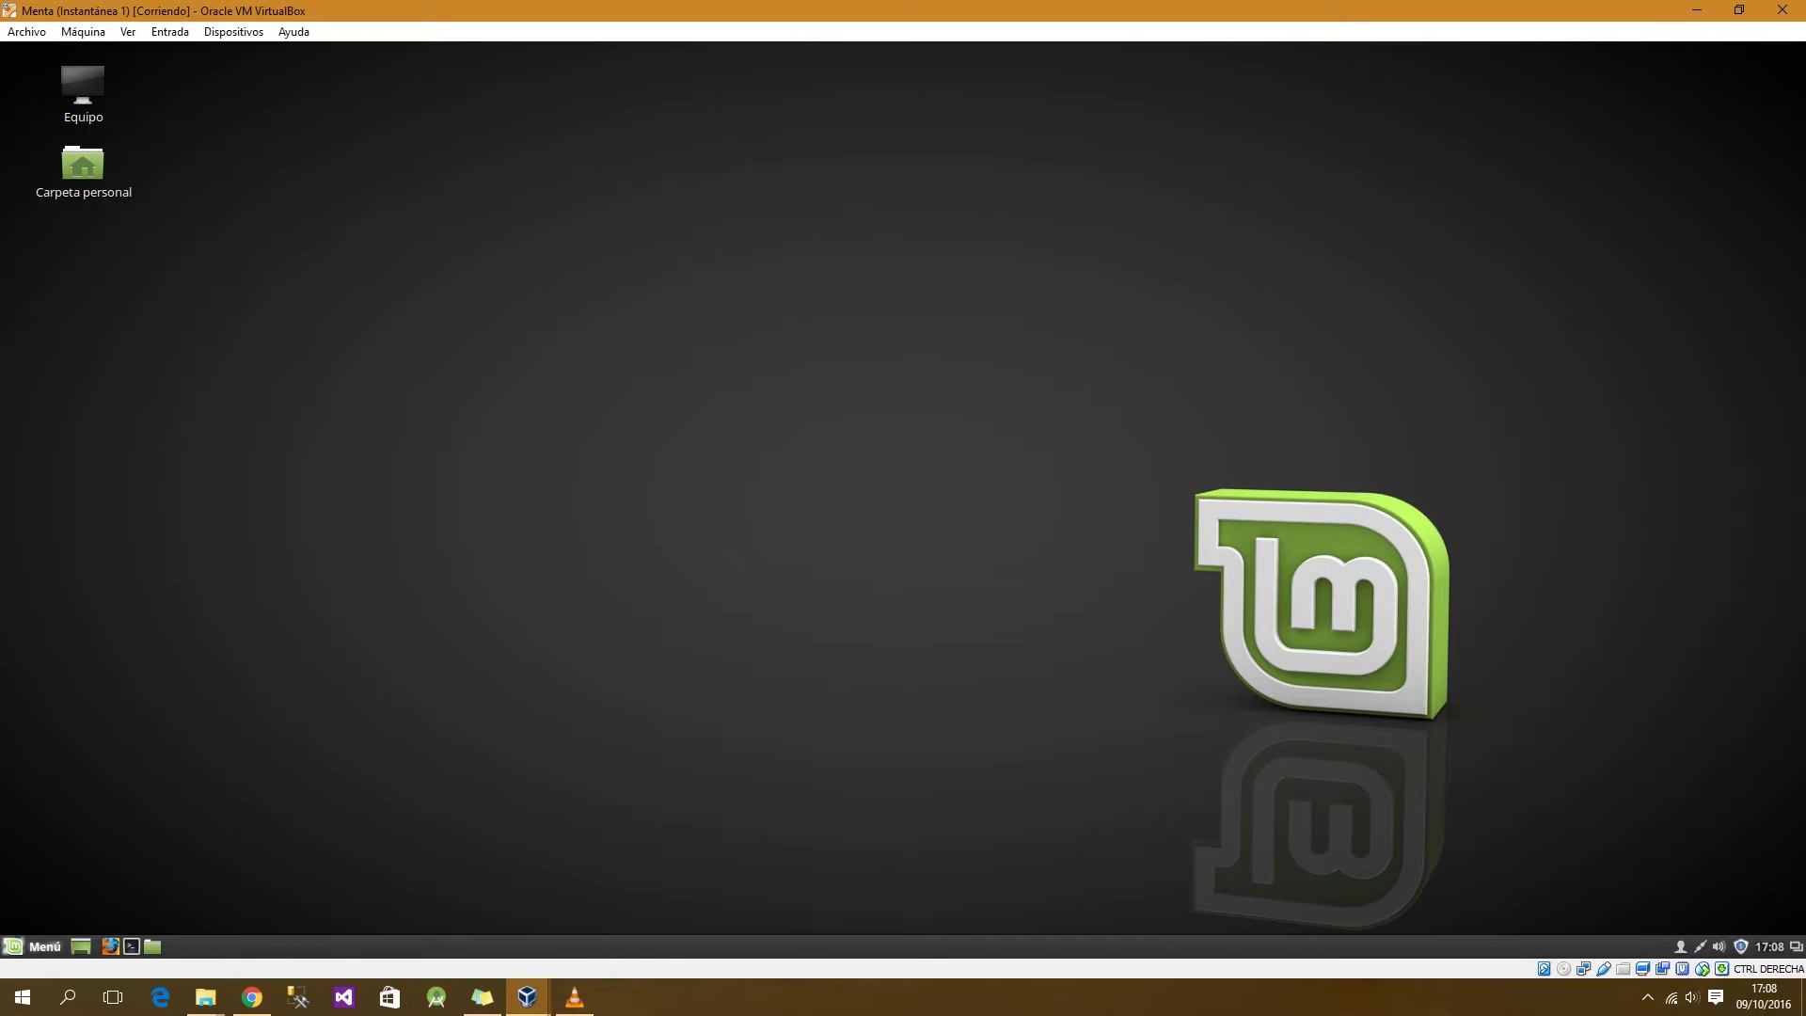
Step: Launch Gestor de software from the Menú and authenticate with the administrator password
left_click(43, 947)
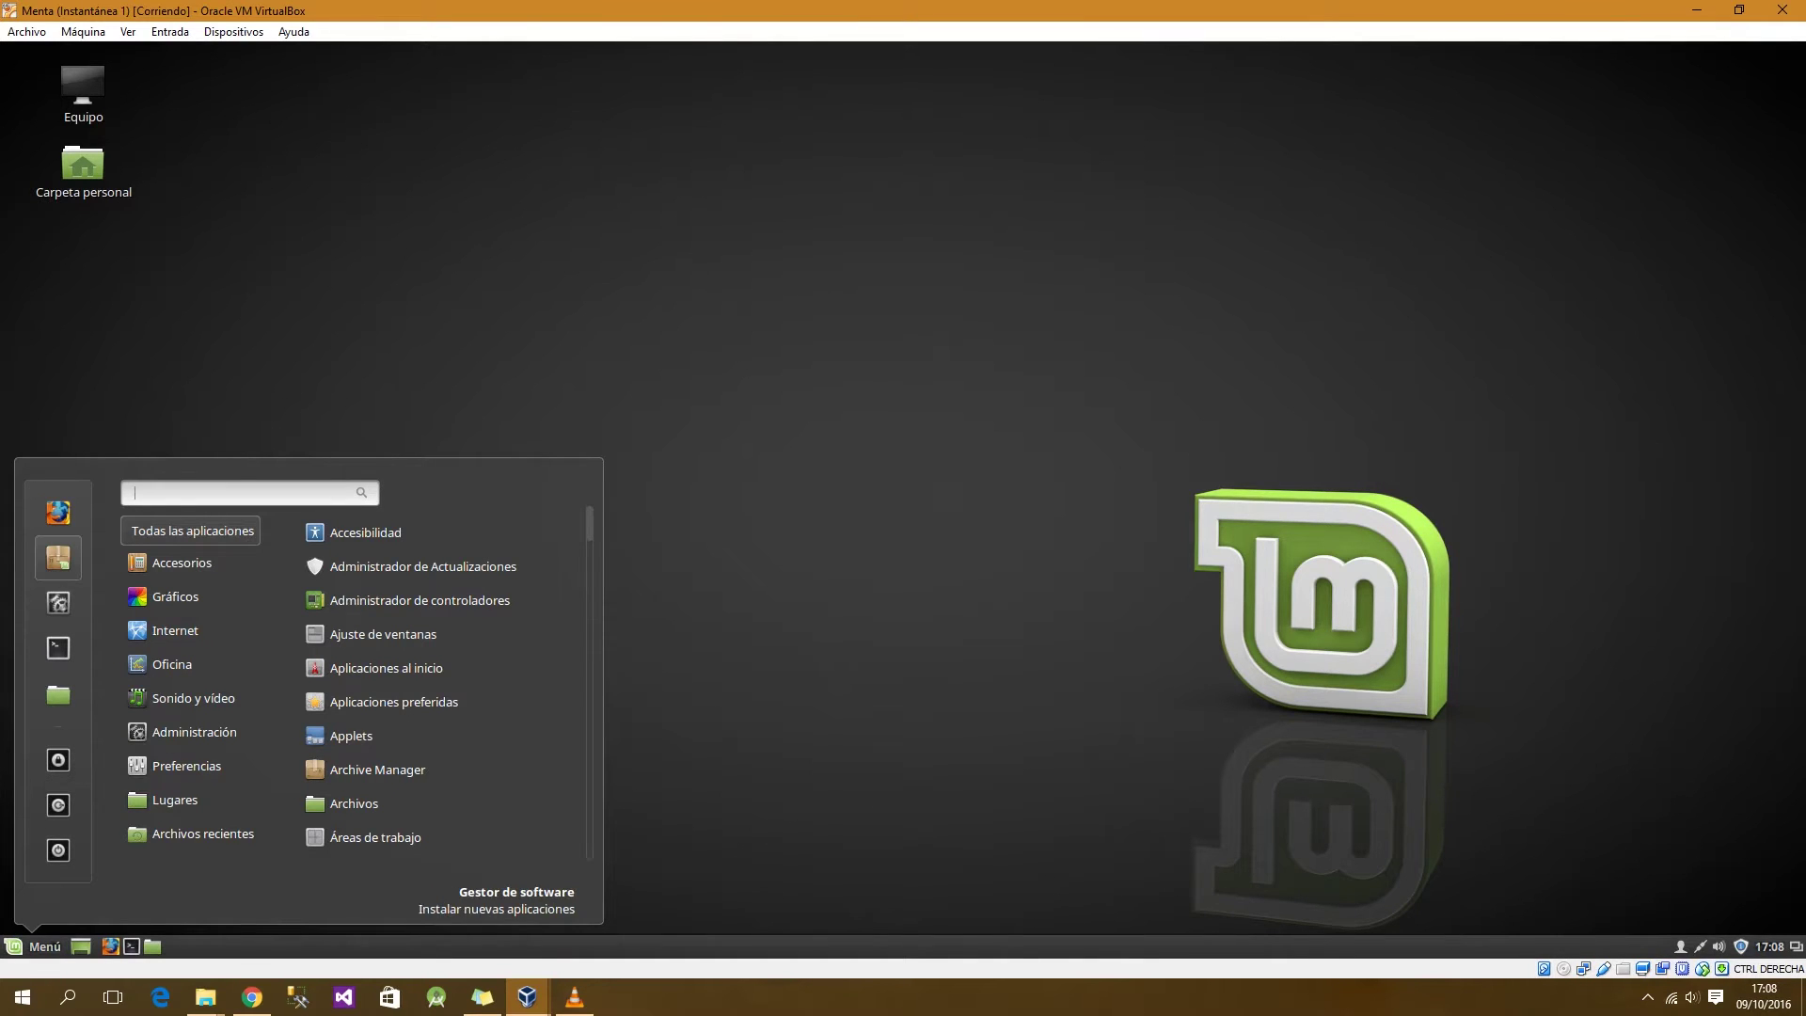
left_click(58, 558)
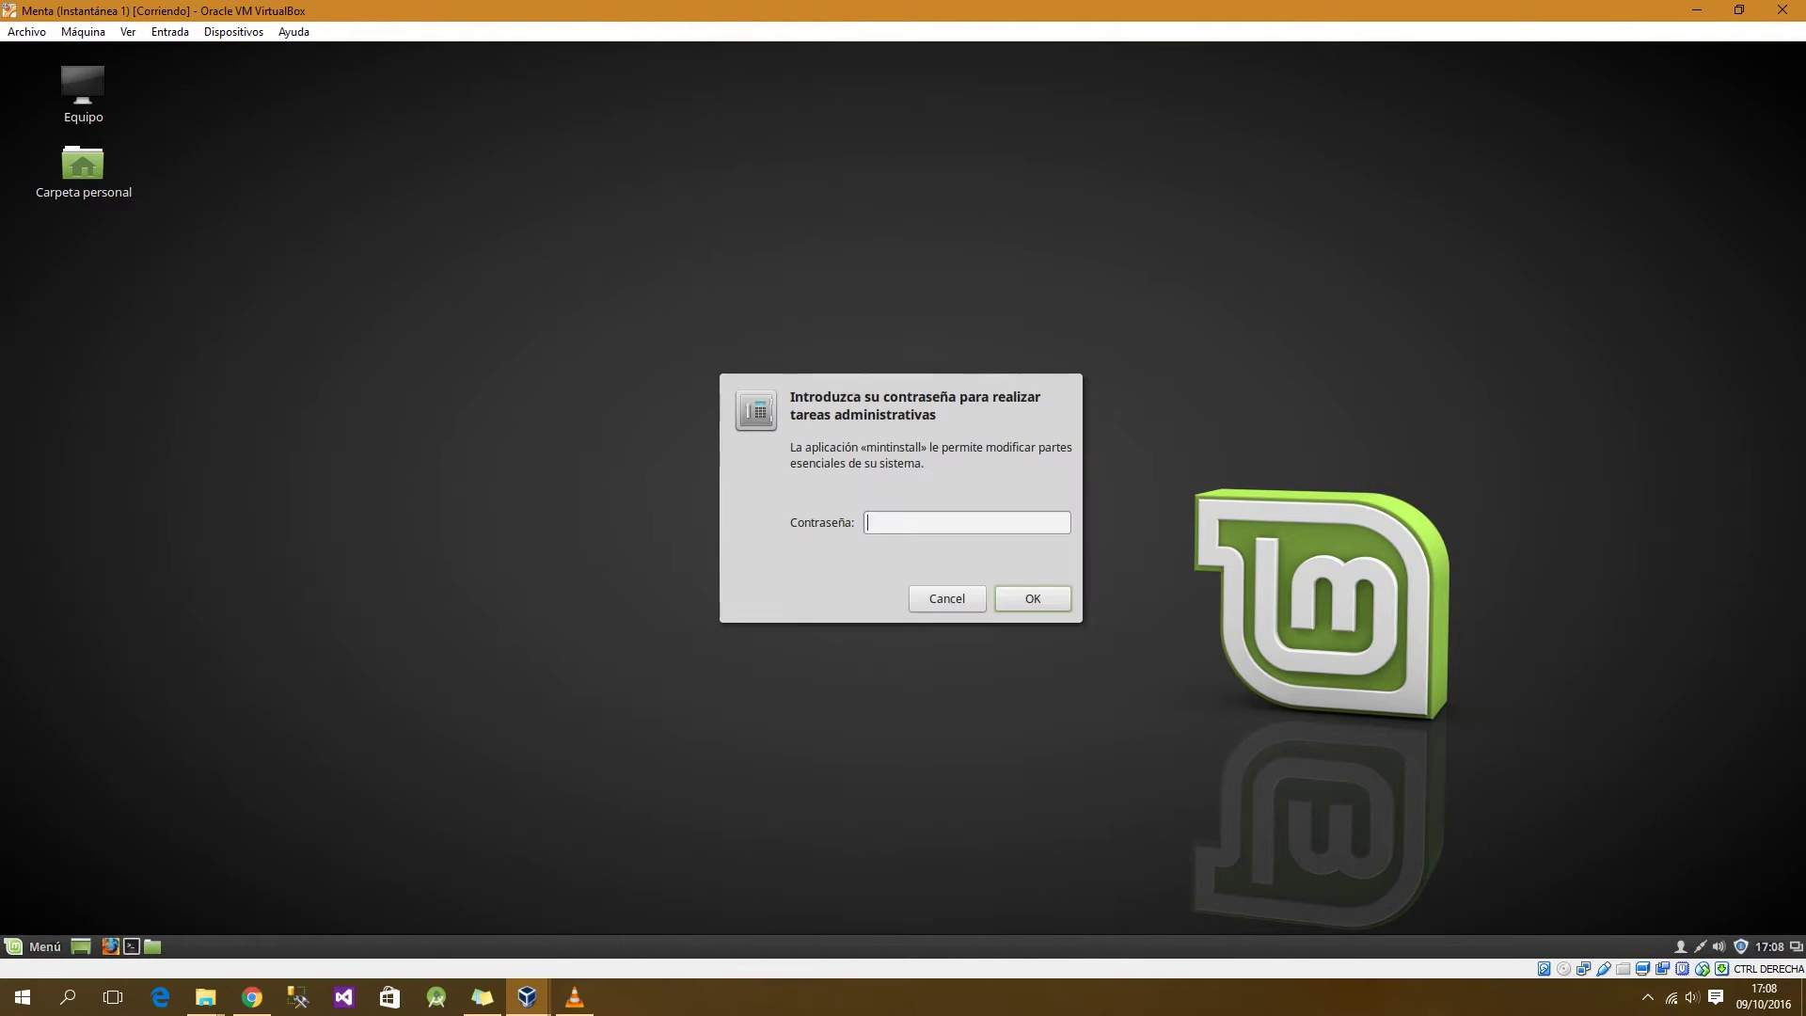
type("*********")
key("Return")
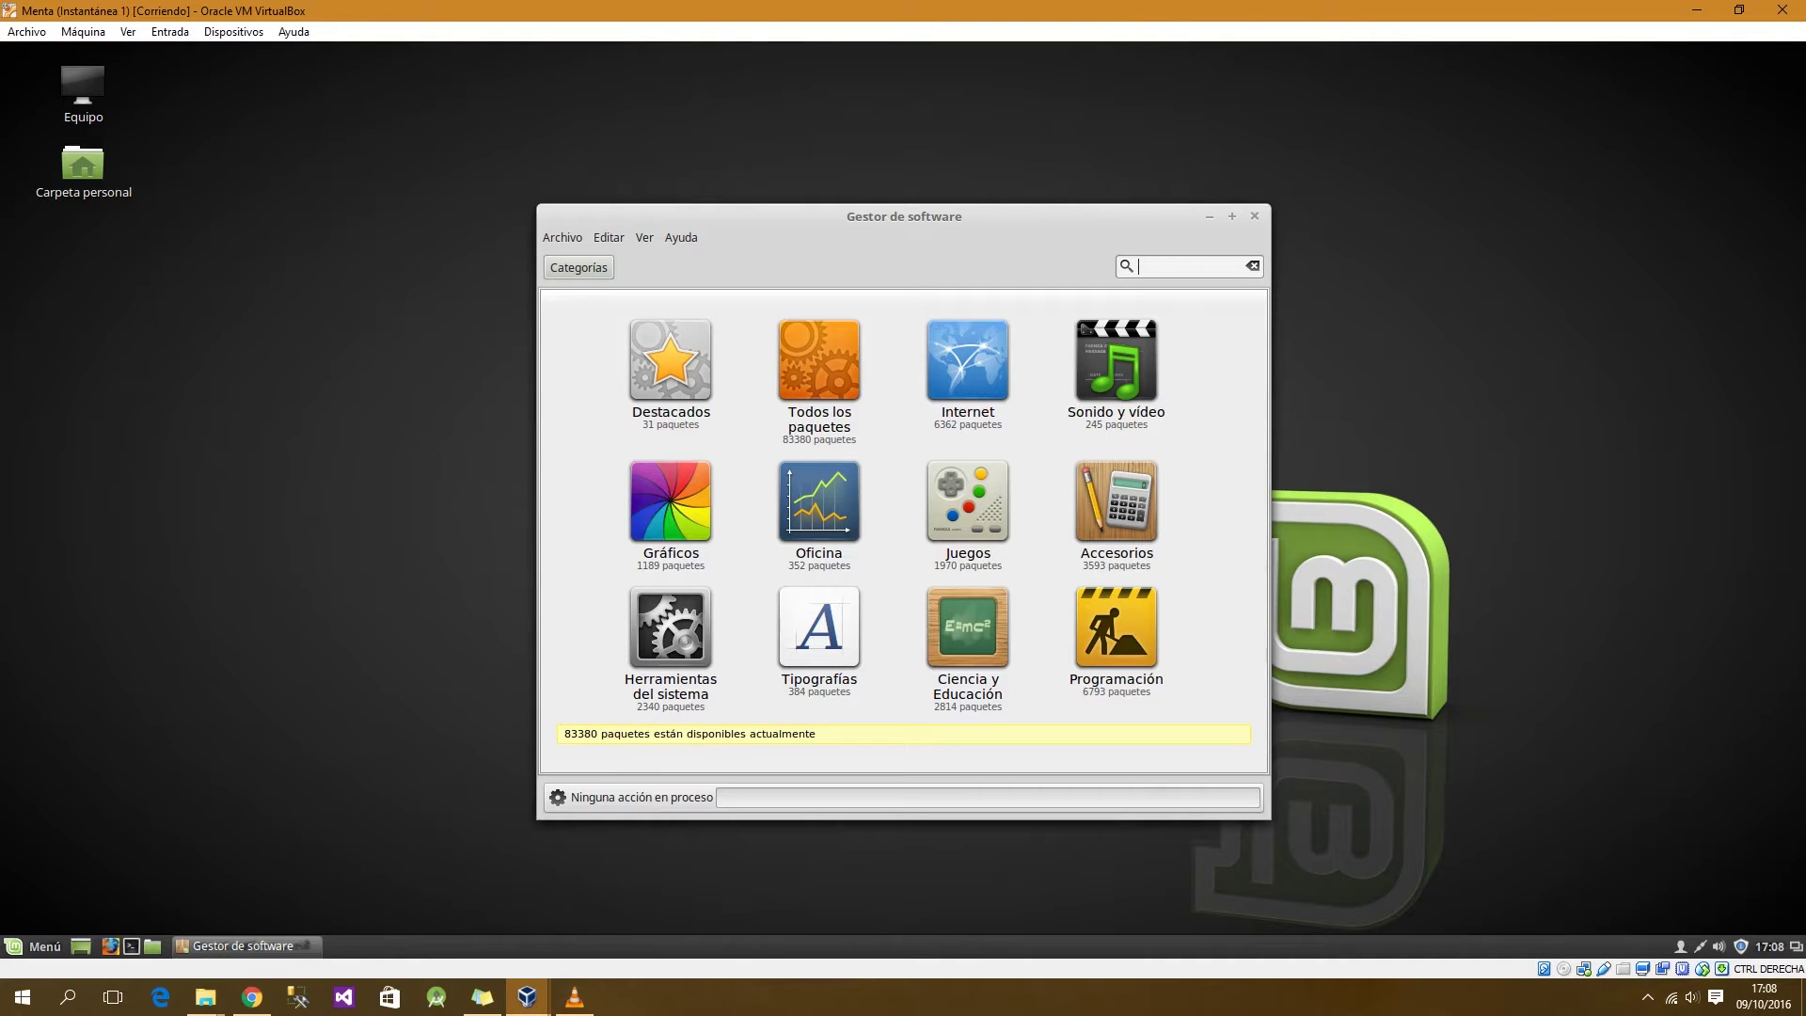
Step: Search the Software Manager for 'postgresql' and browse the Postgresql and Pgadmin3 results
type("postgresql")
key("Return")
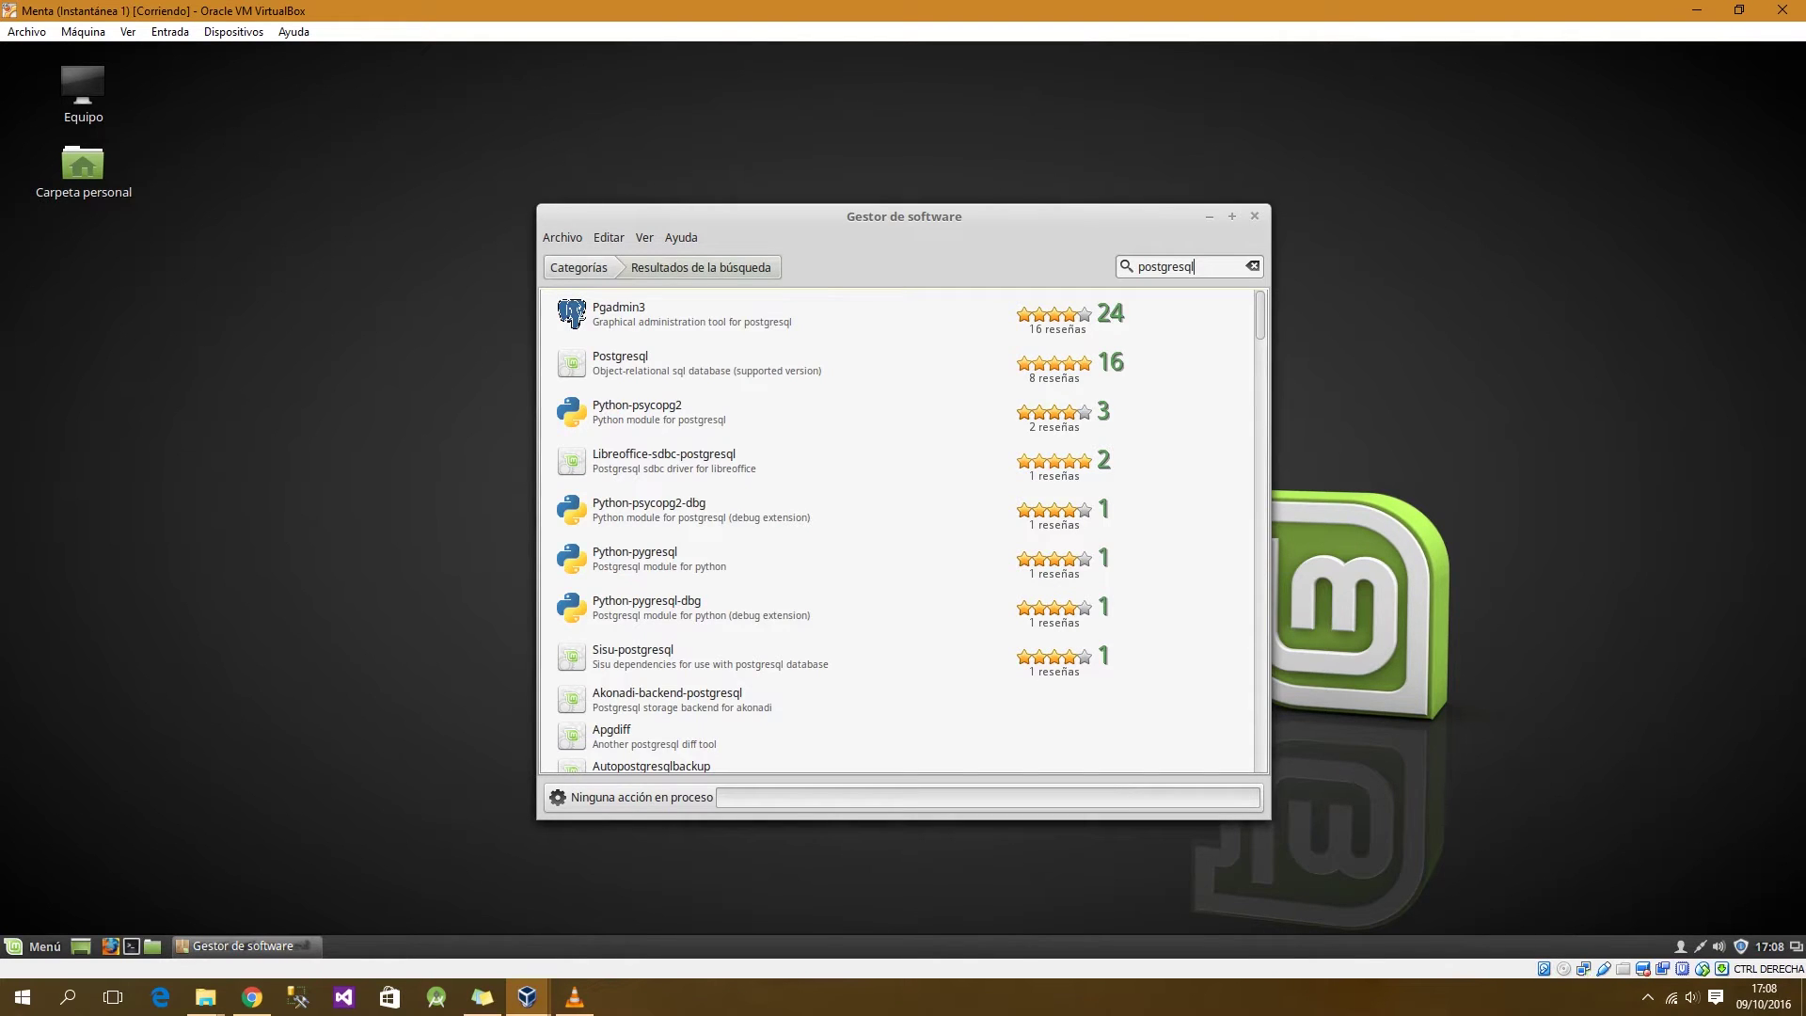
left_click(708, 364)
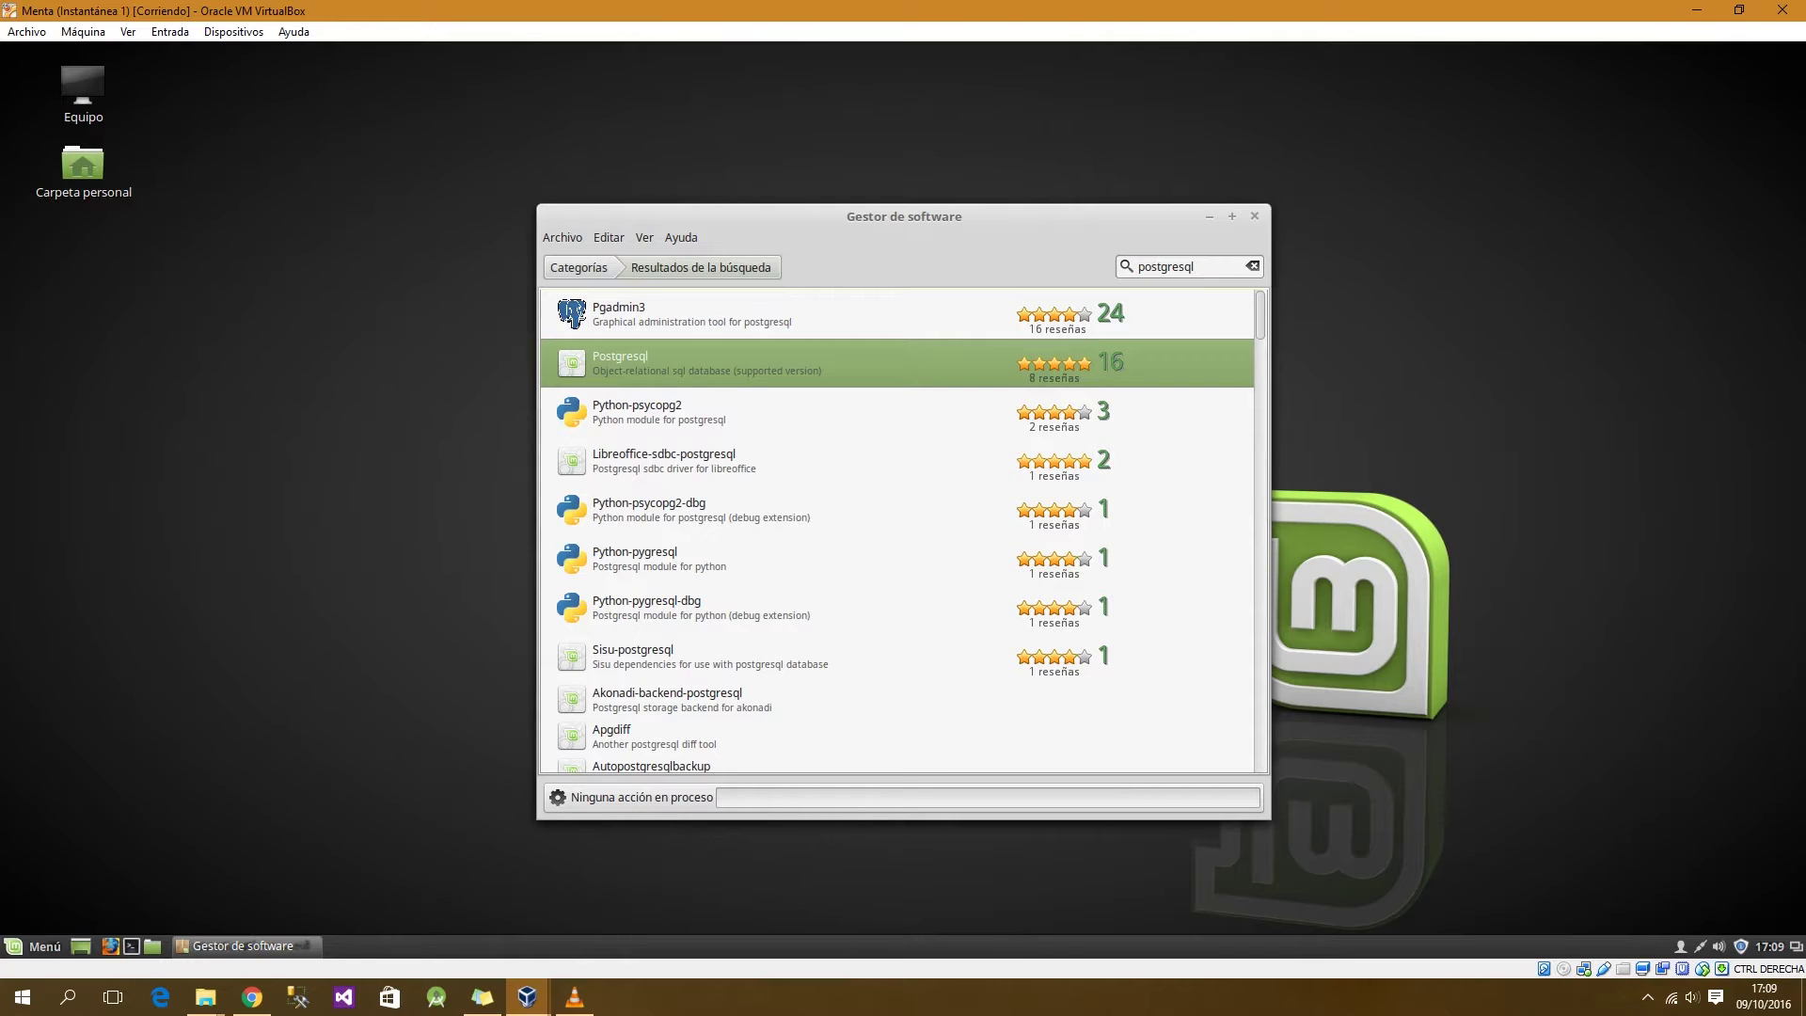
left_click(708, 314)
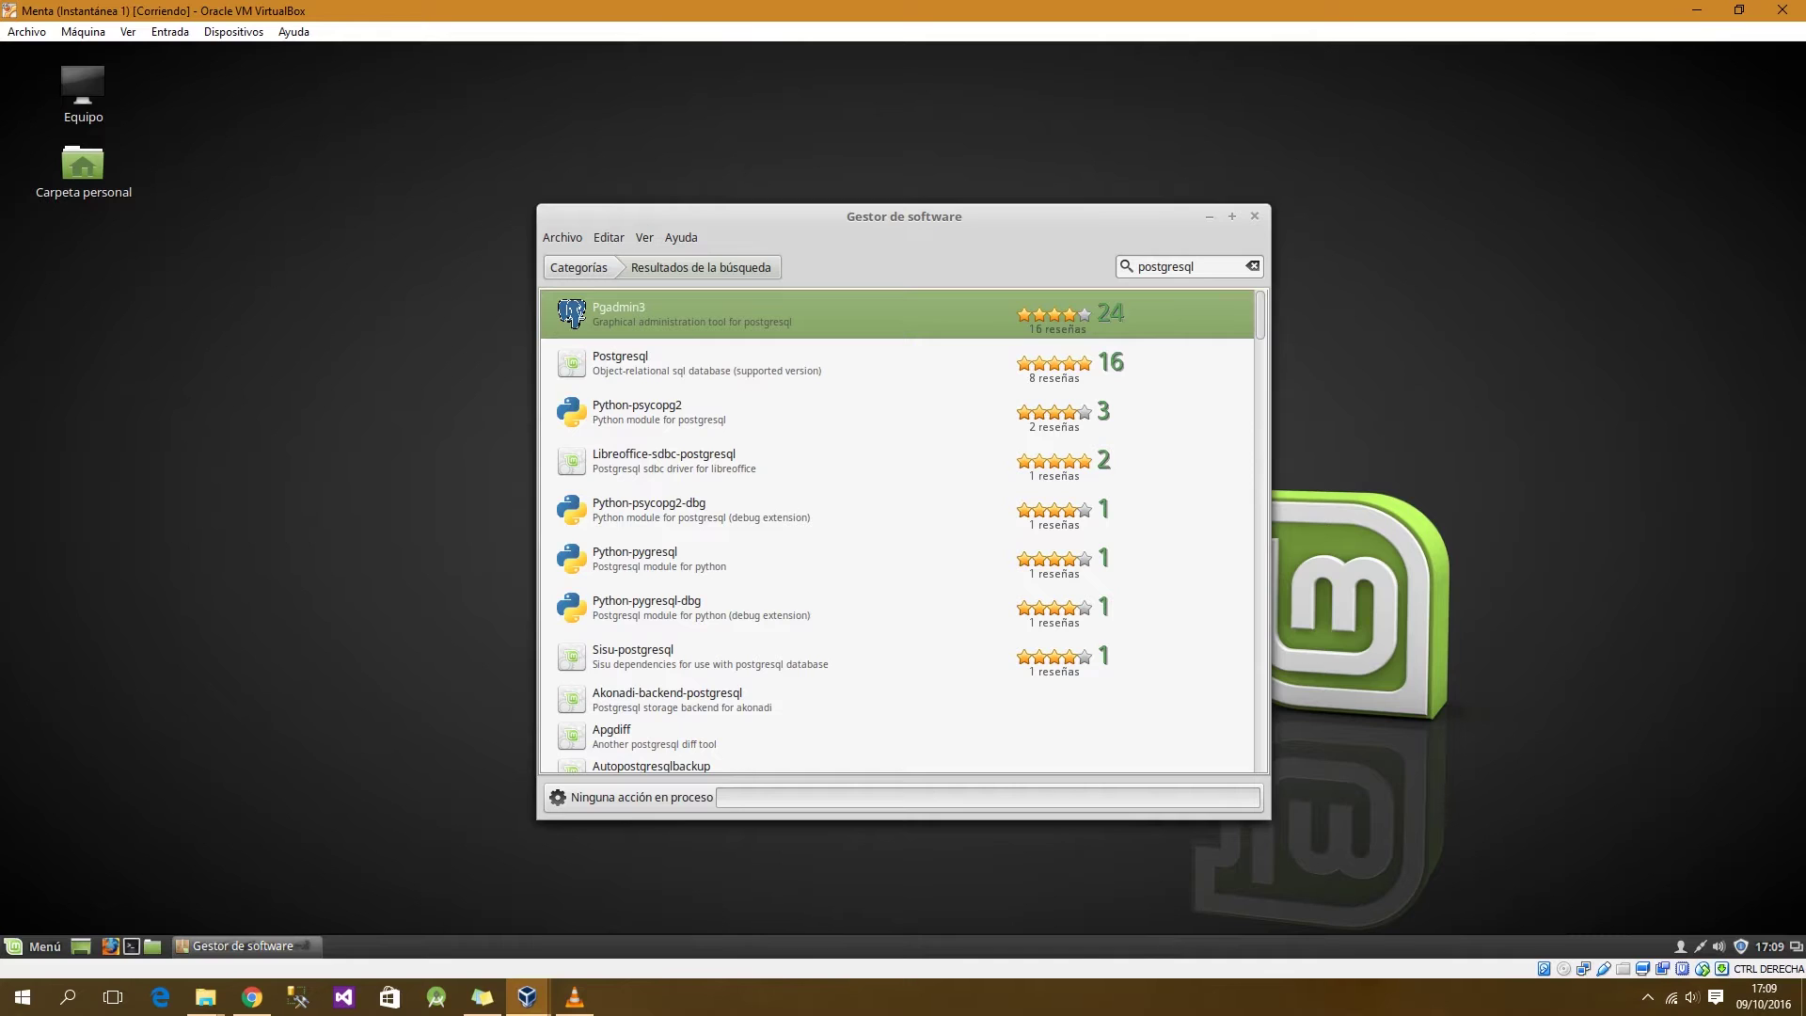
left_click(707, 363)
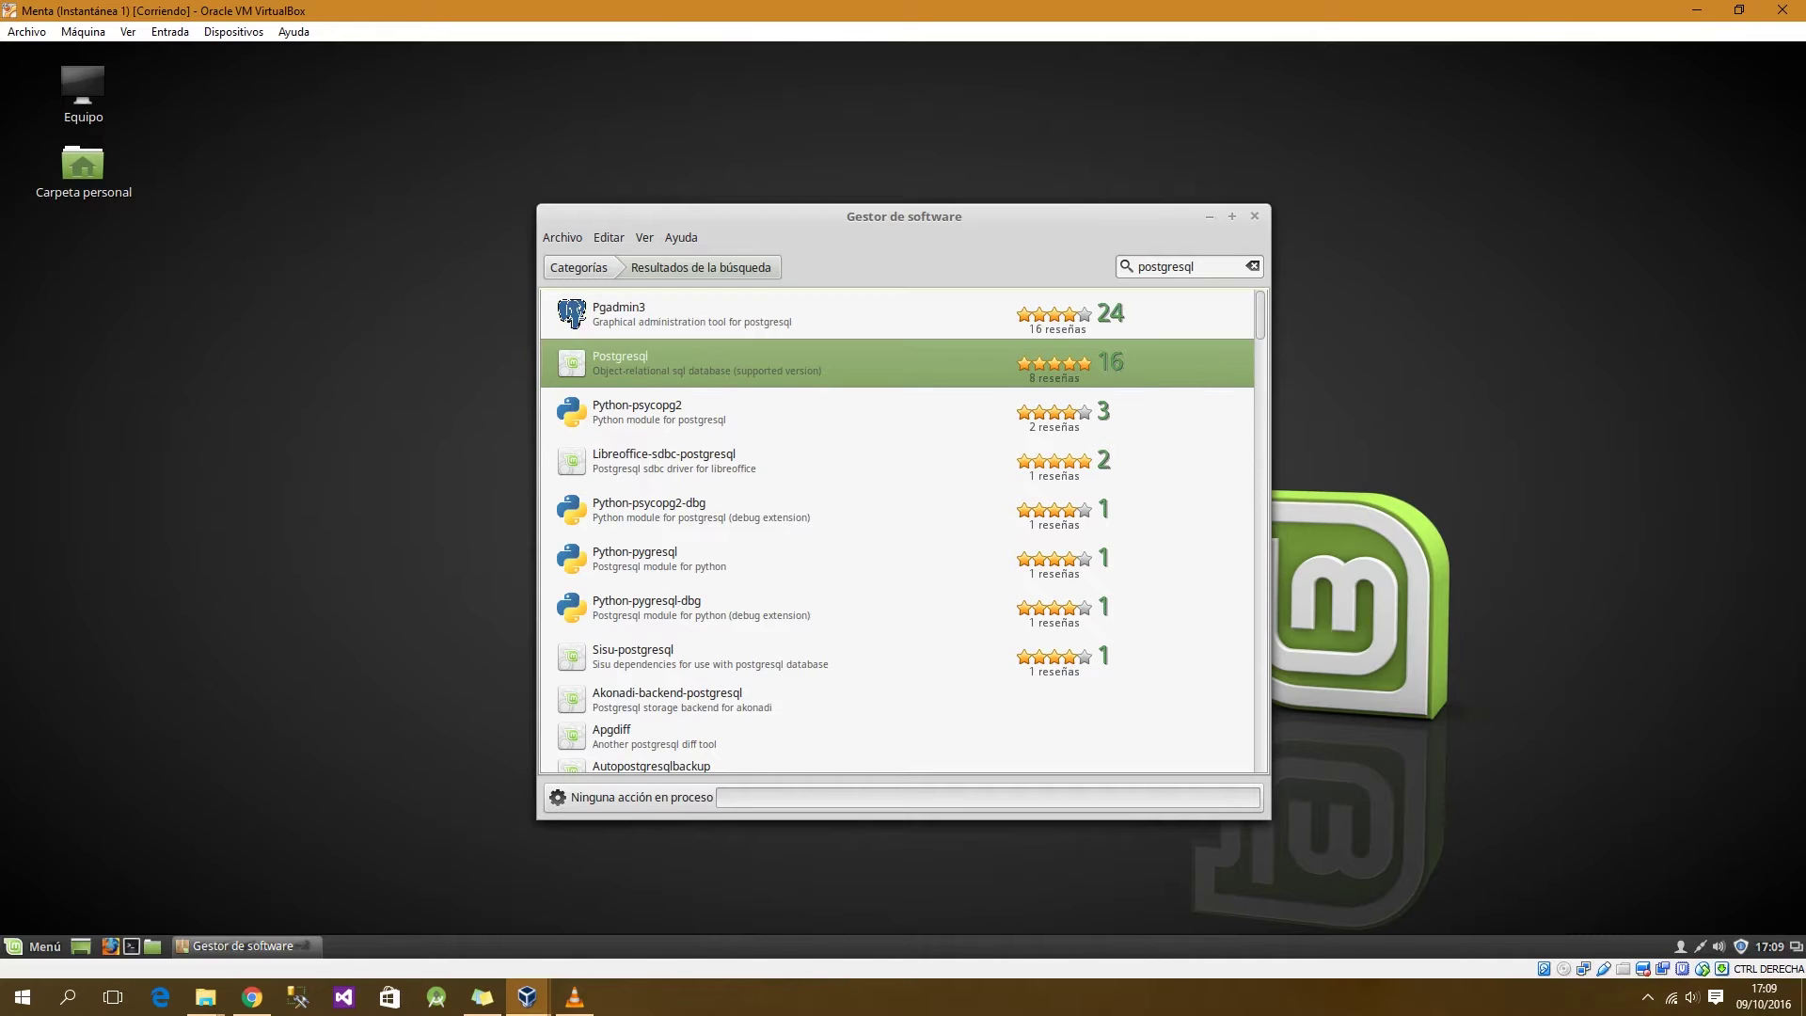
Step: Open the Postgresql 9.5+173 package page, review its details and reviews, and start installing it
double_click(707, 363)
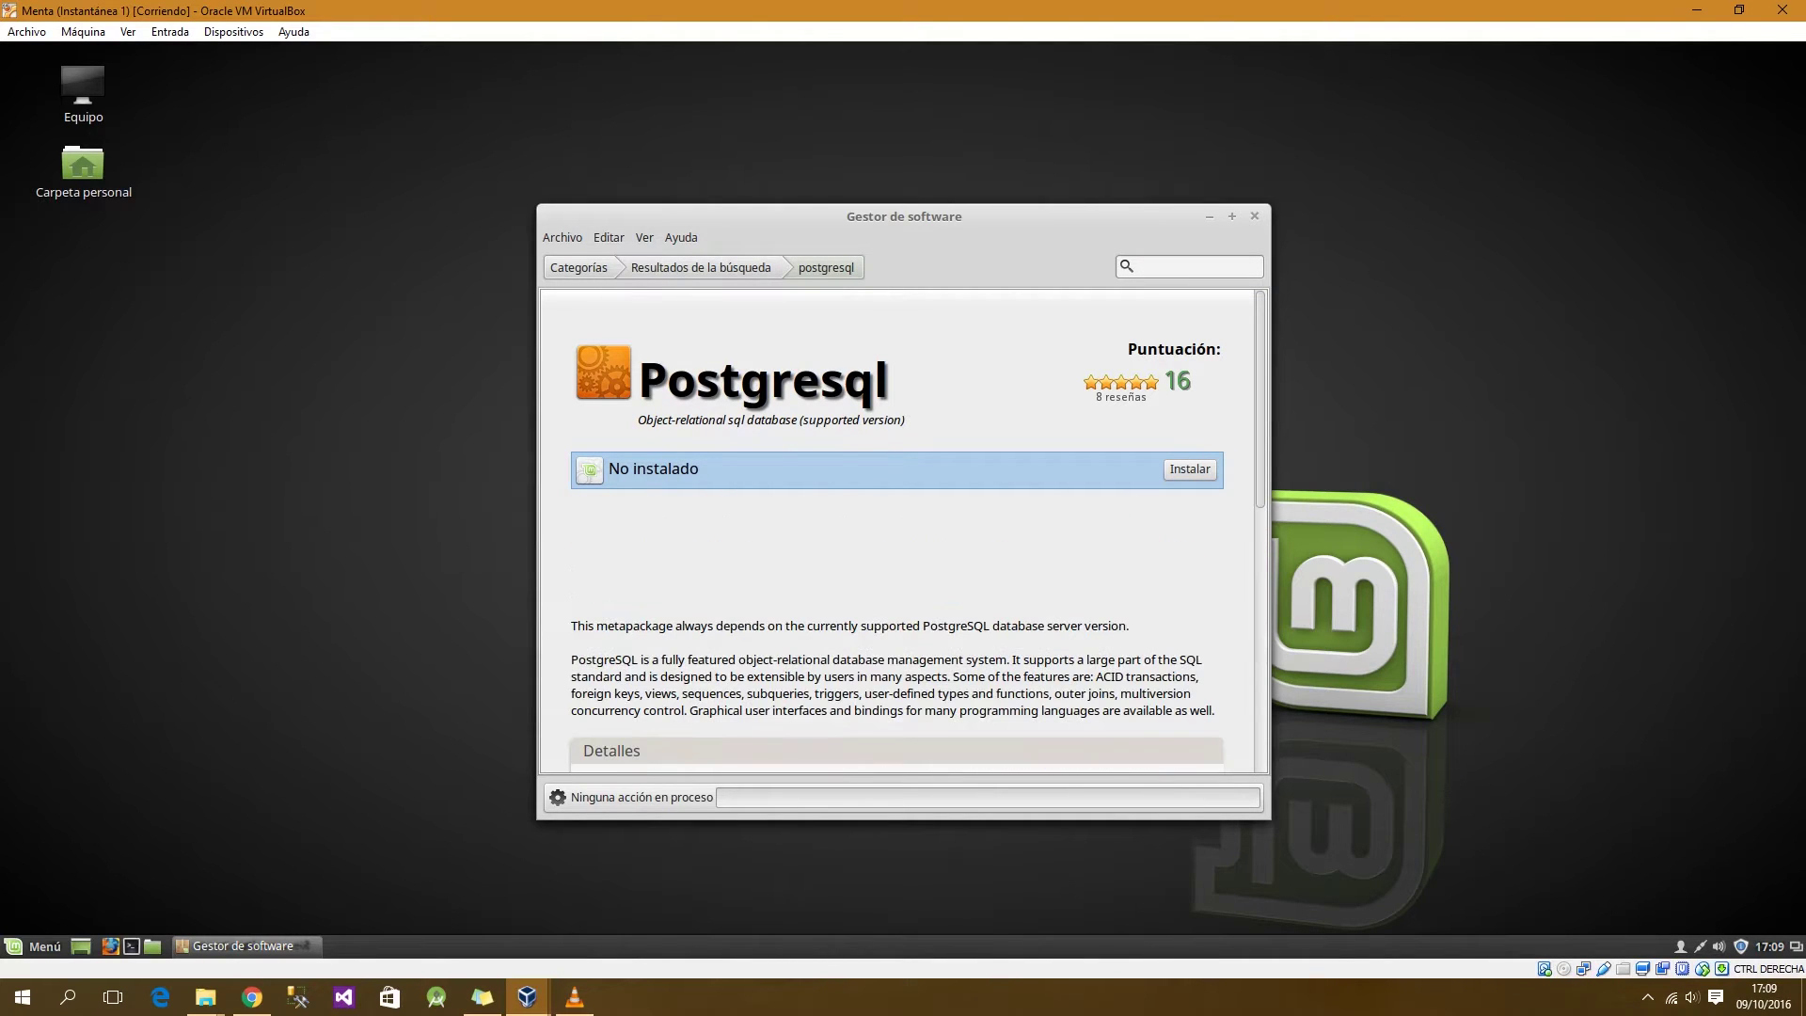
scroll(903, 527, "down", 5)
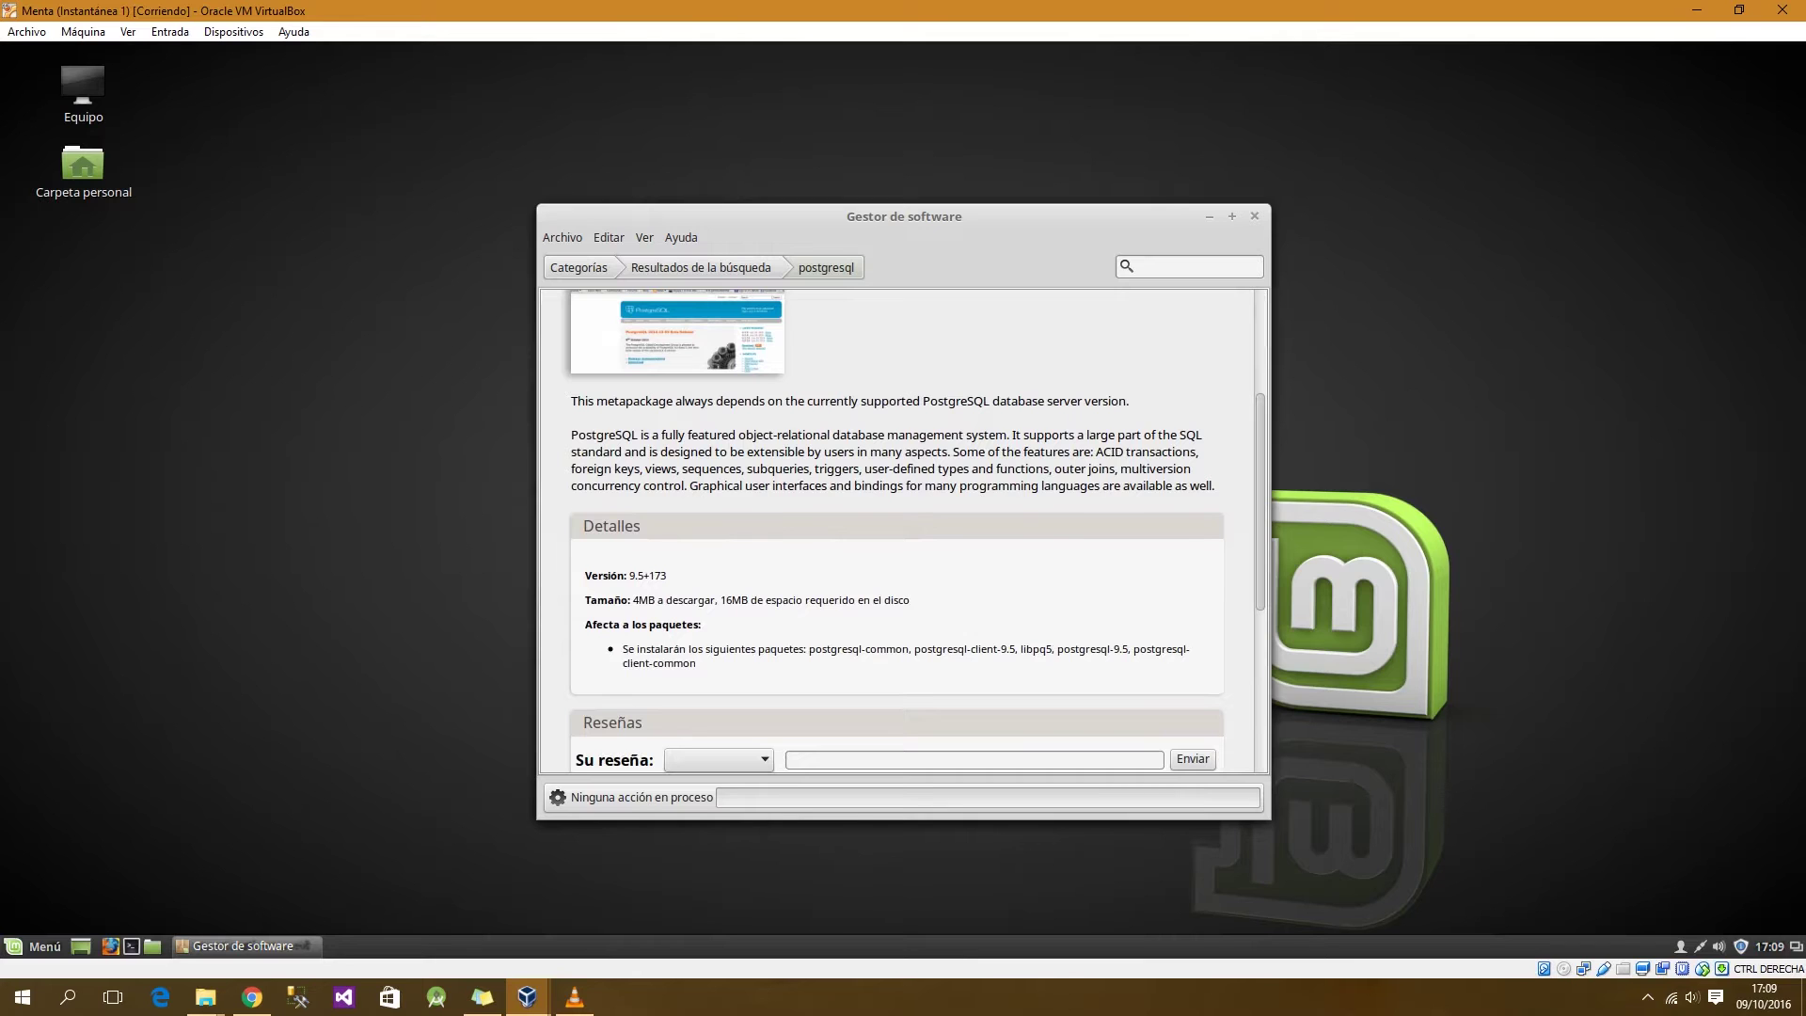
scroll(903, 526, "down", 3)
scroll(903, 526, "up", 2)
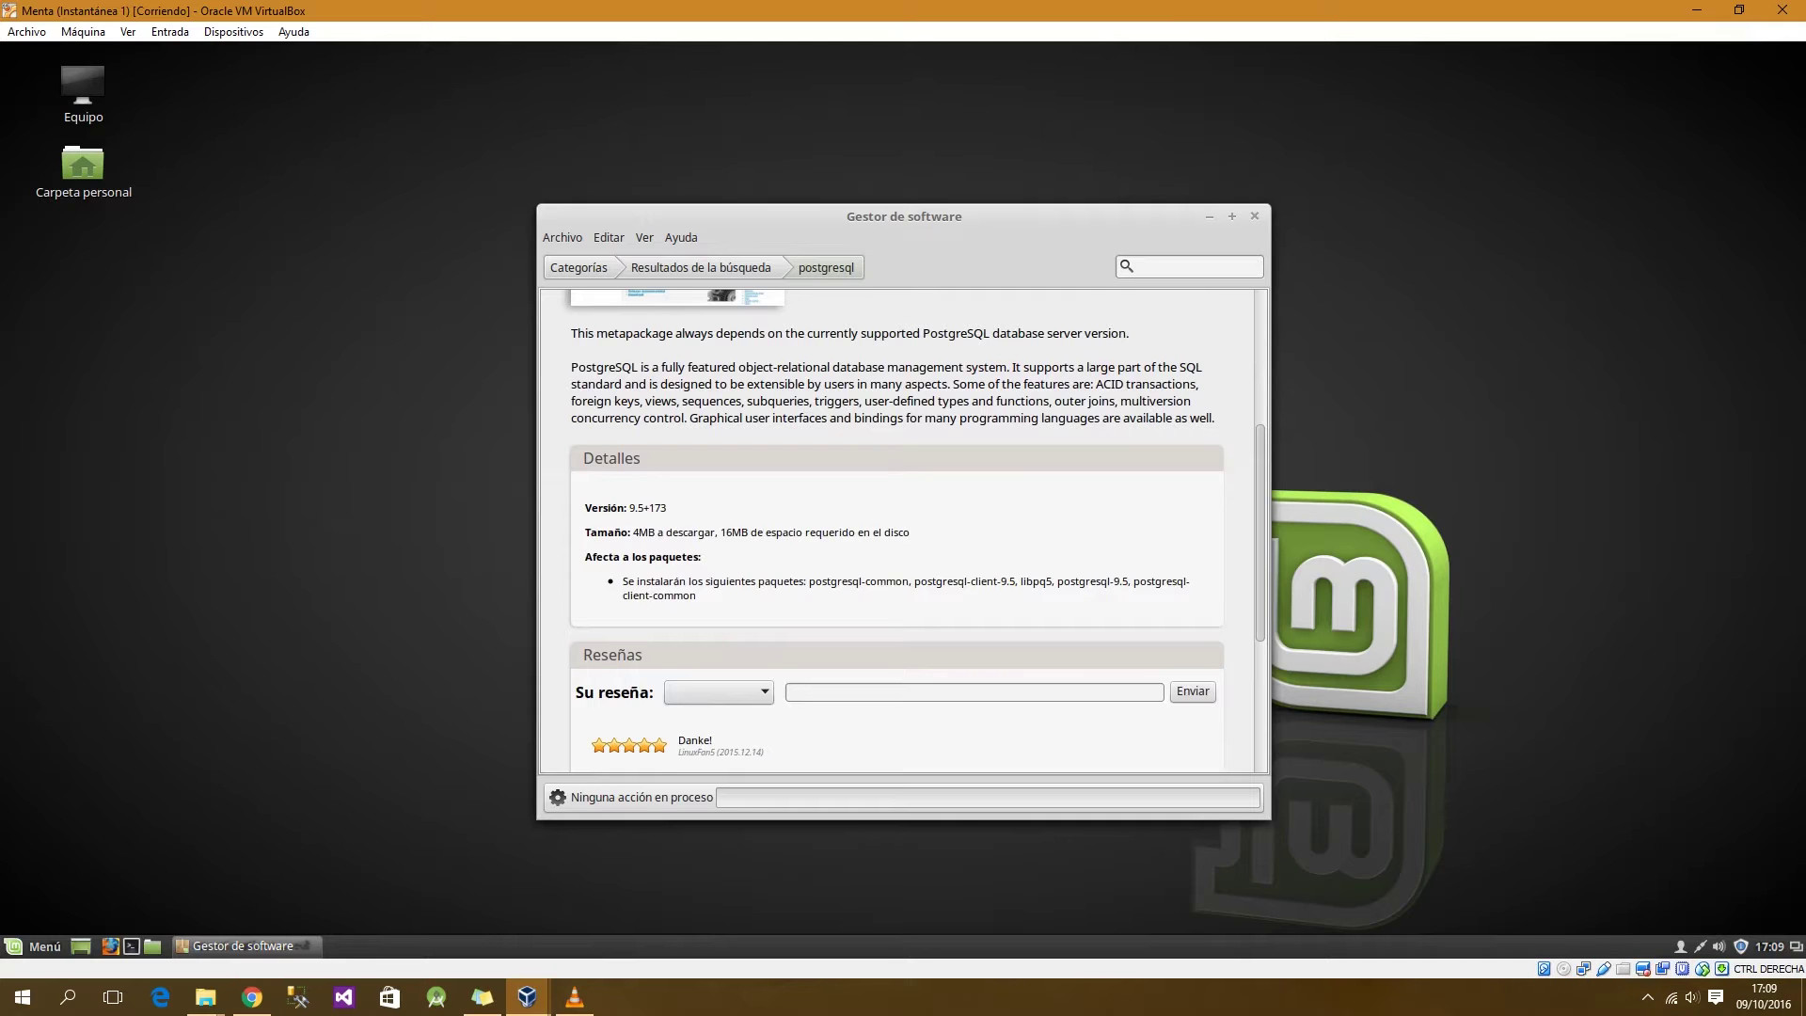
scroll(903, 527, "down", 6)
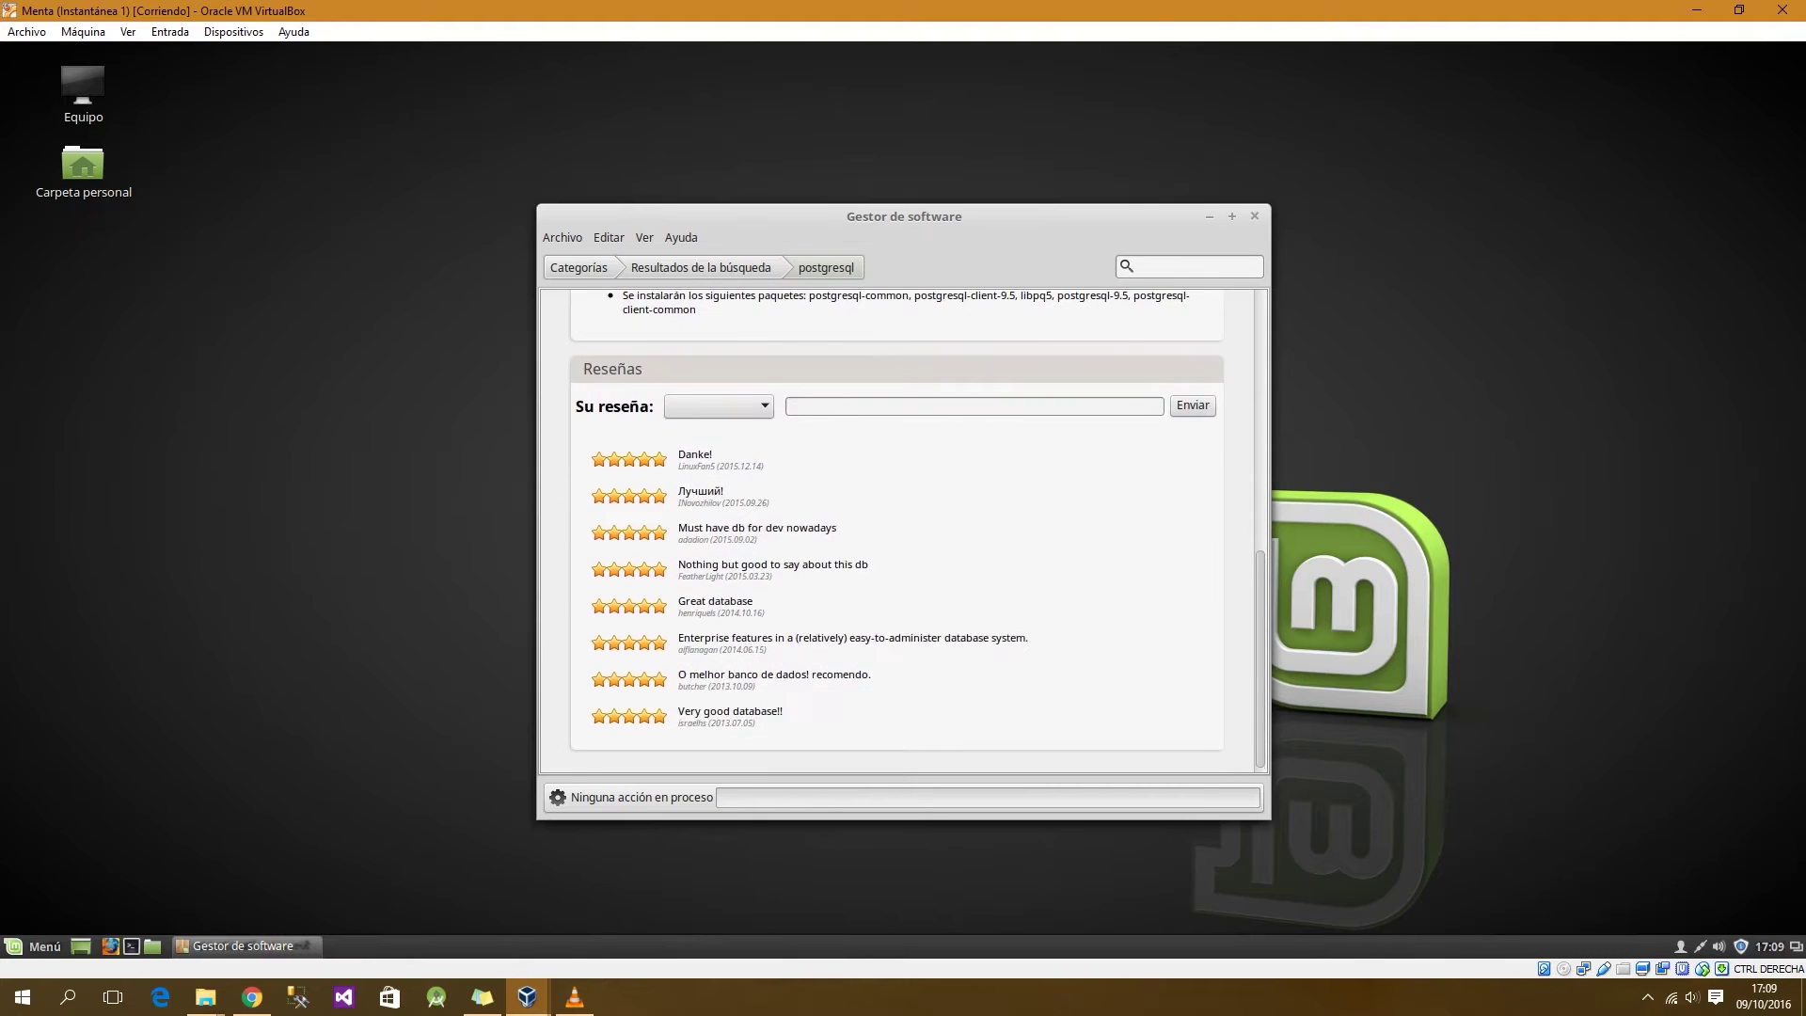
scroll(903, 526, "up", 12)
scroll(903, 527, "down", 5)
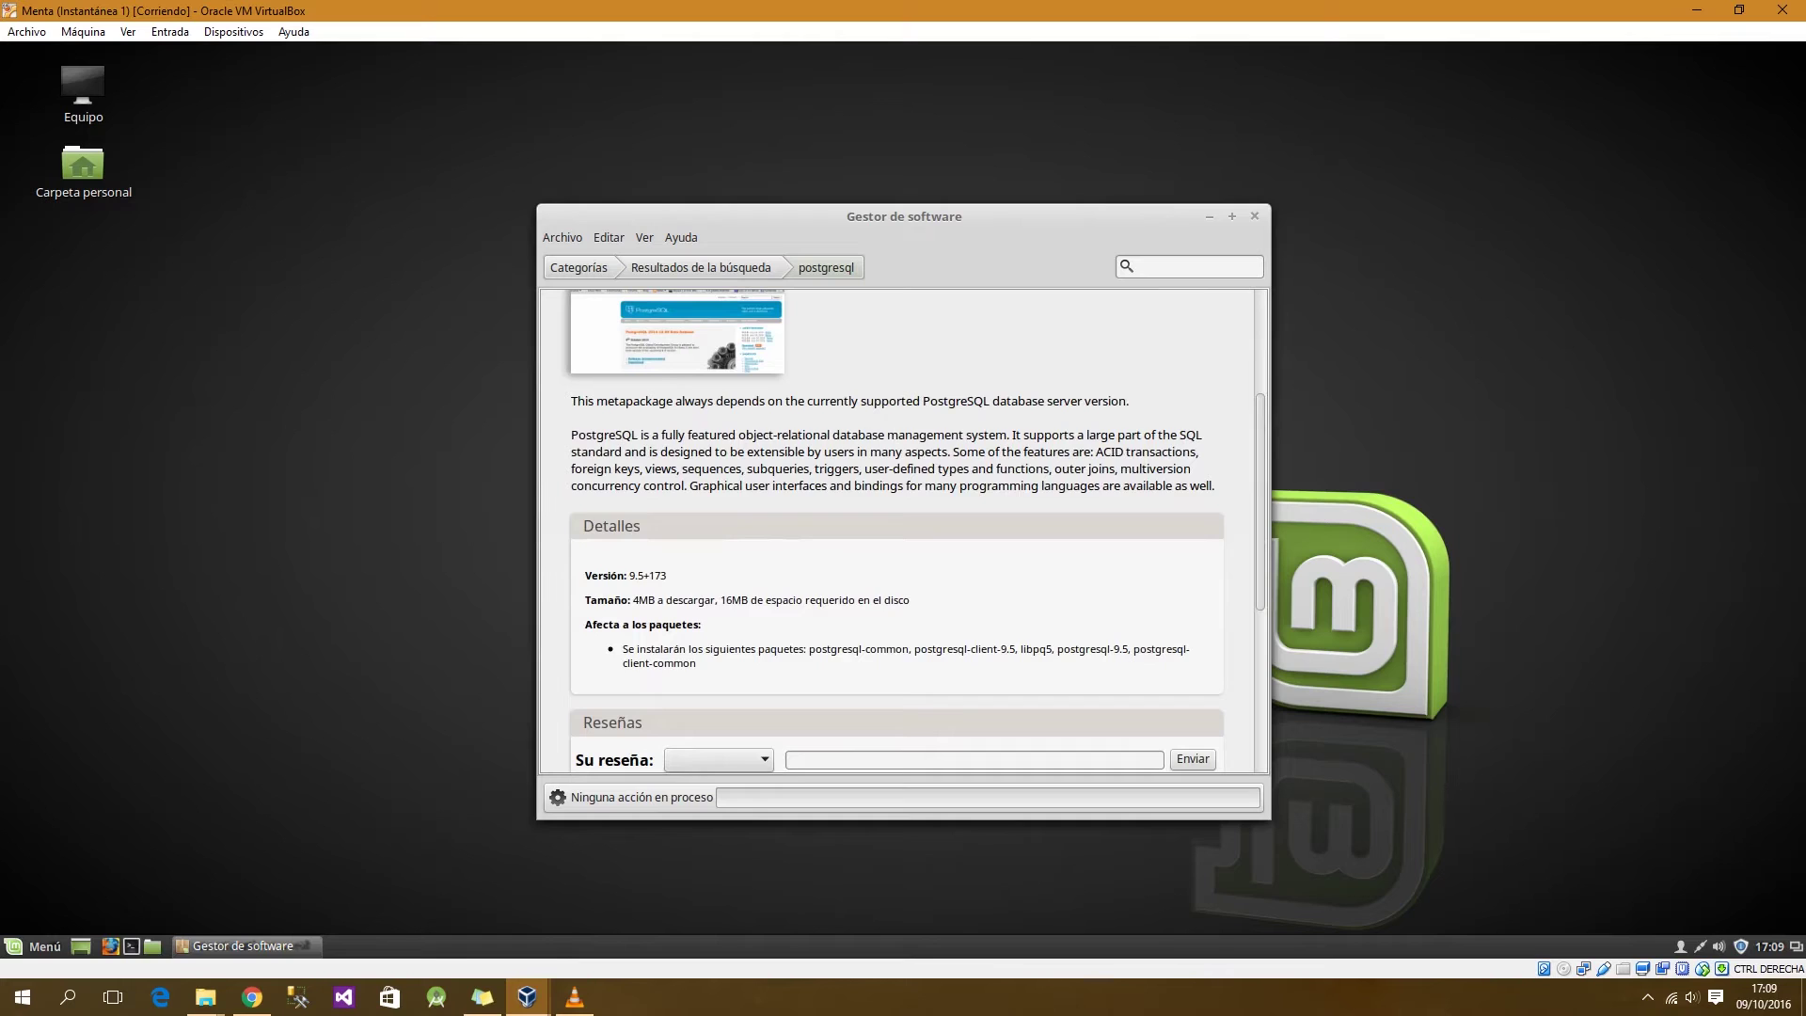
scroll(903, 527, "up", 5)
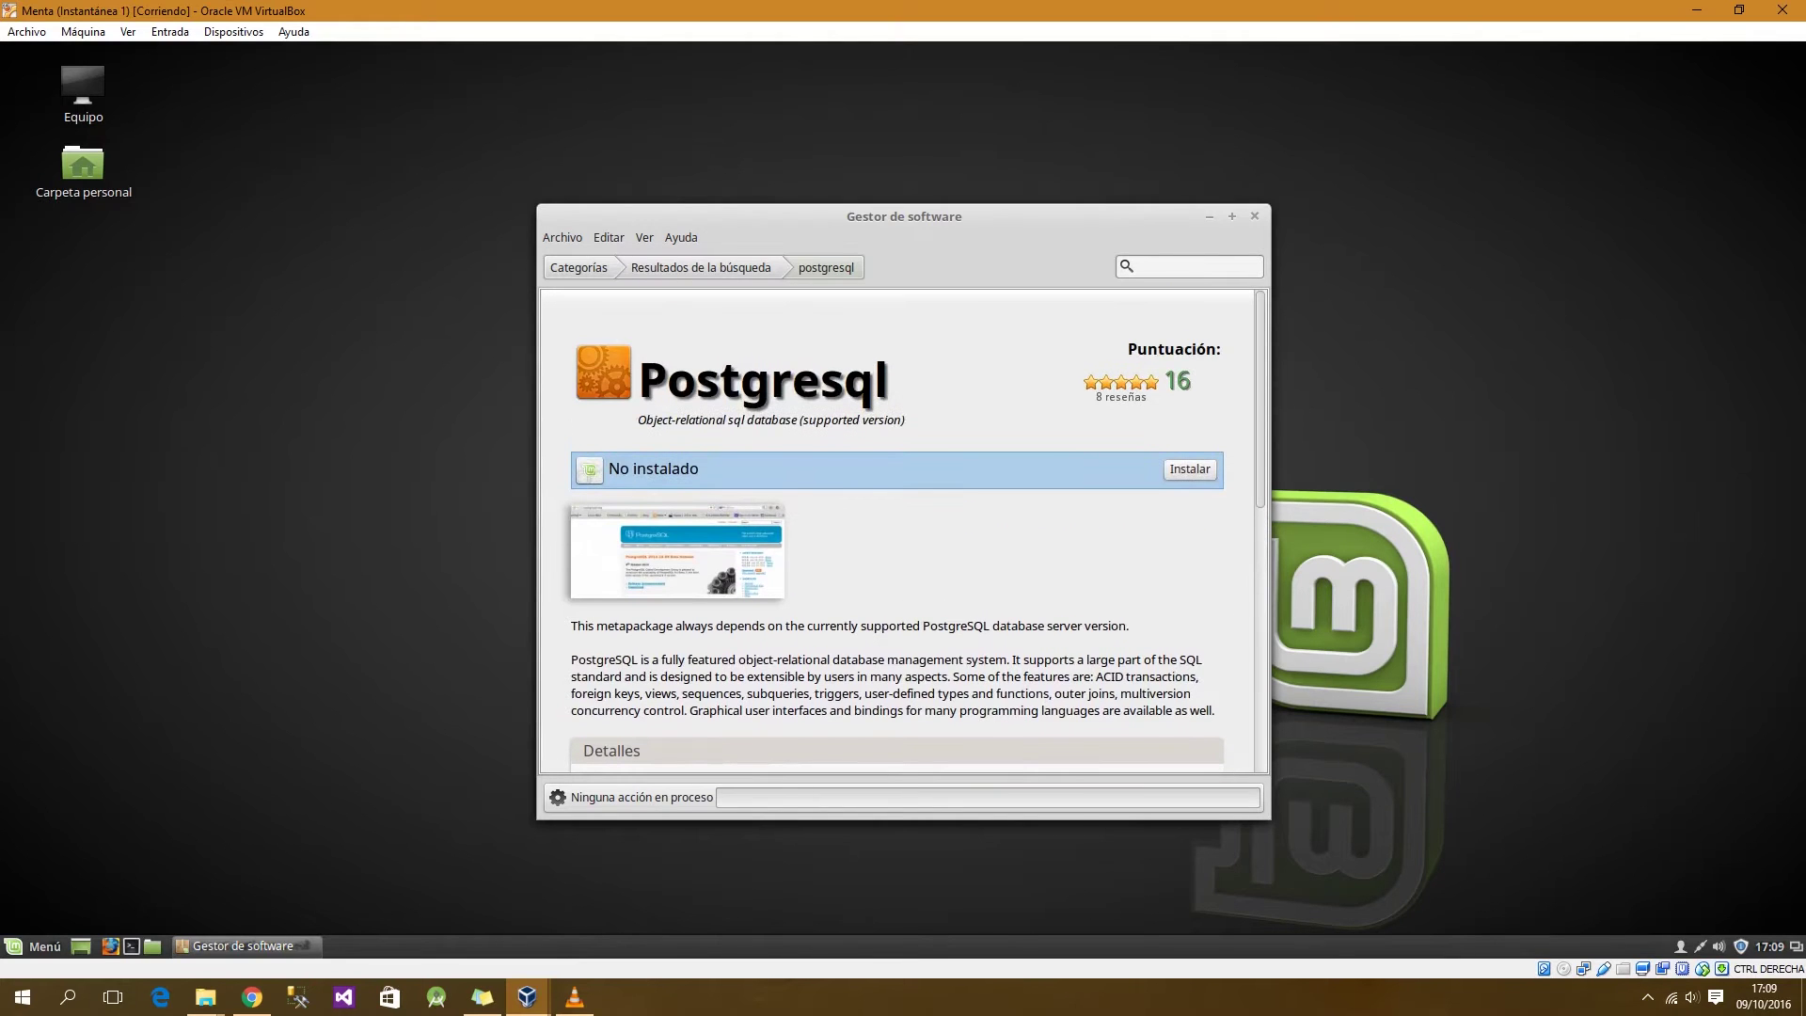
left_click(1190, 468)
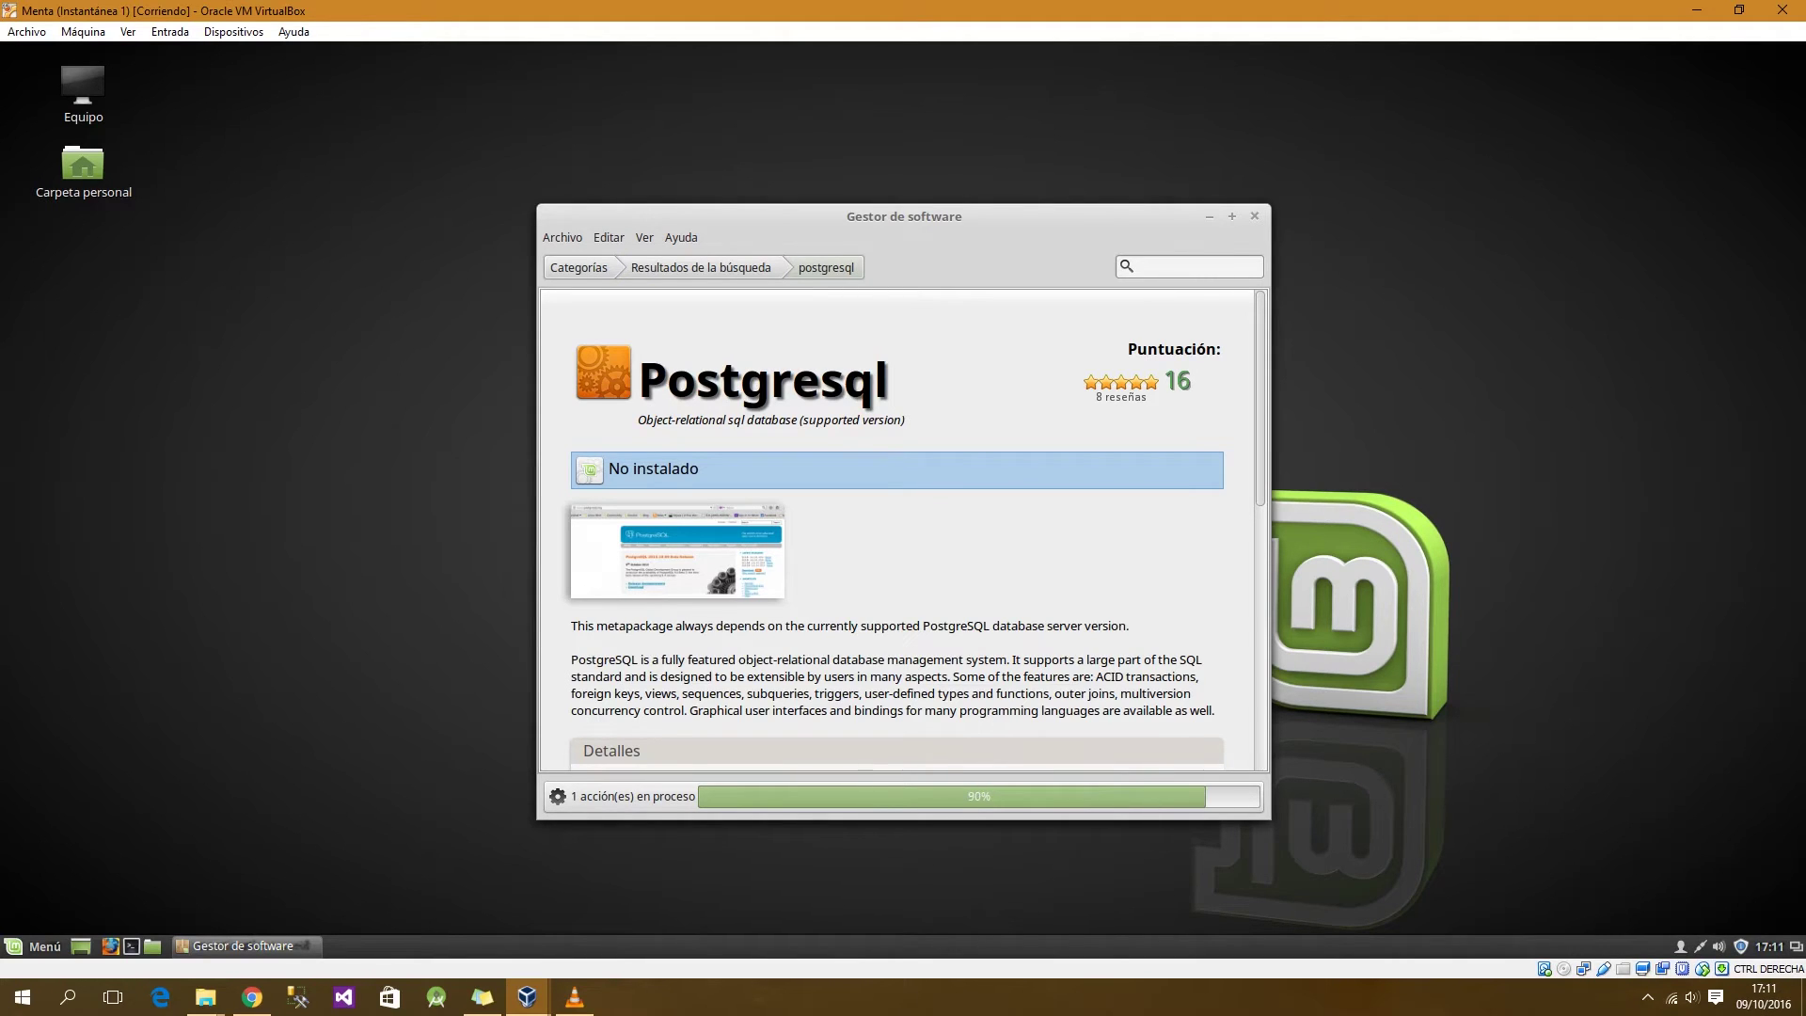
Step: Let the Postgresql installation finish until the package is marked Instalado
left_click_drag(904, 216, 907, 201)
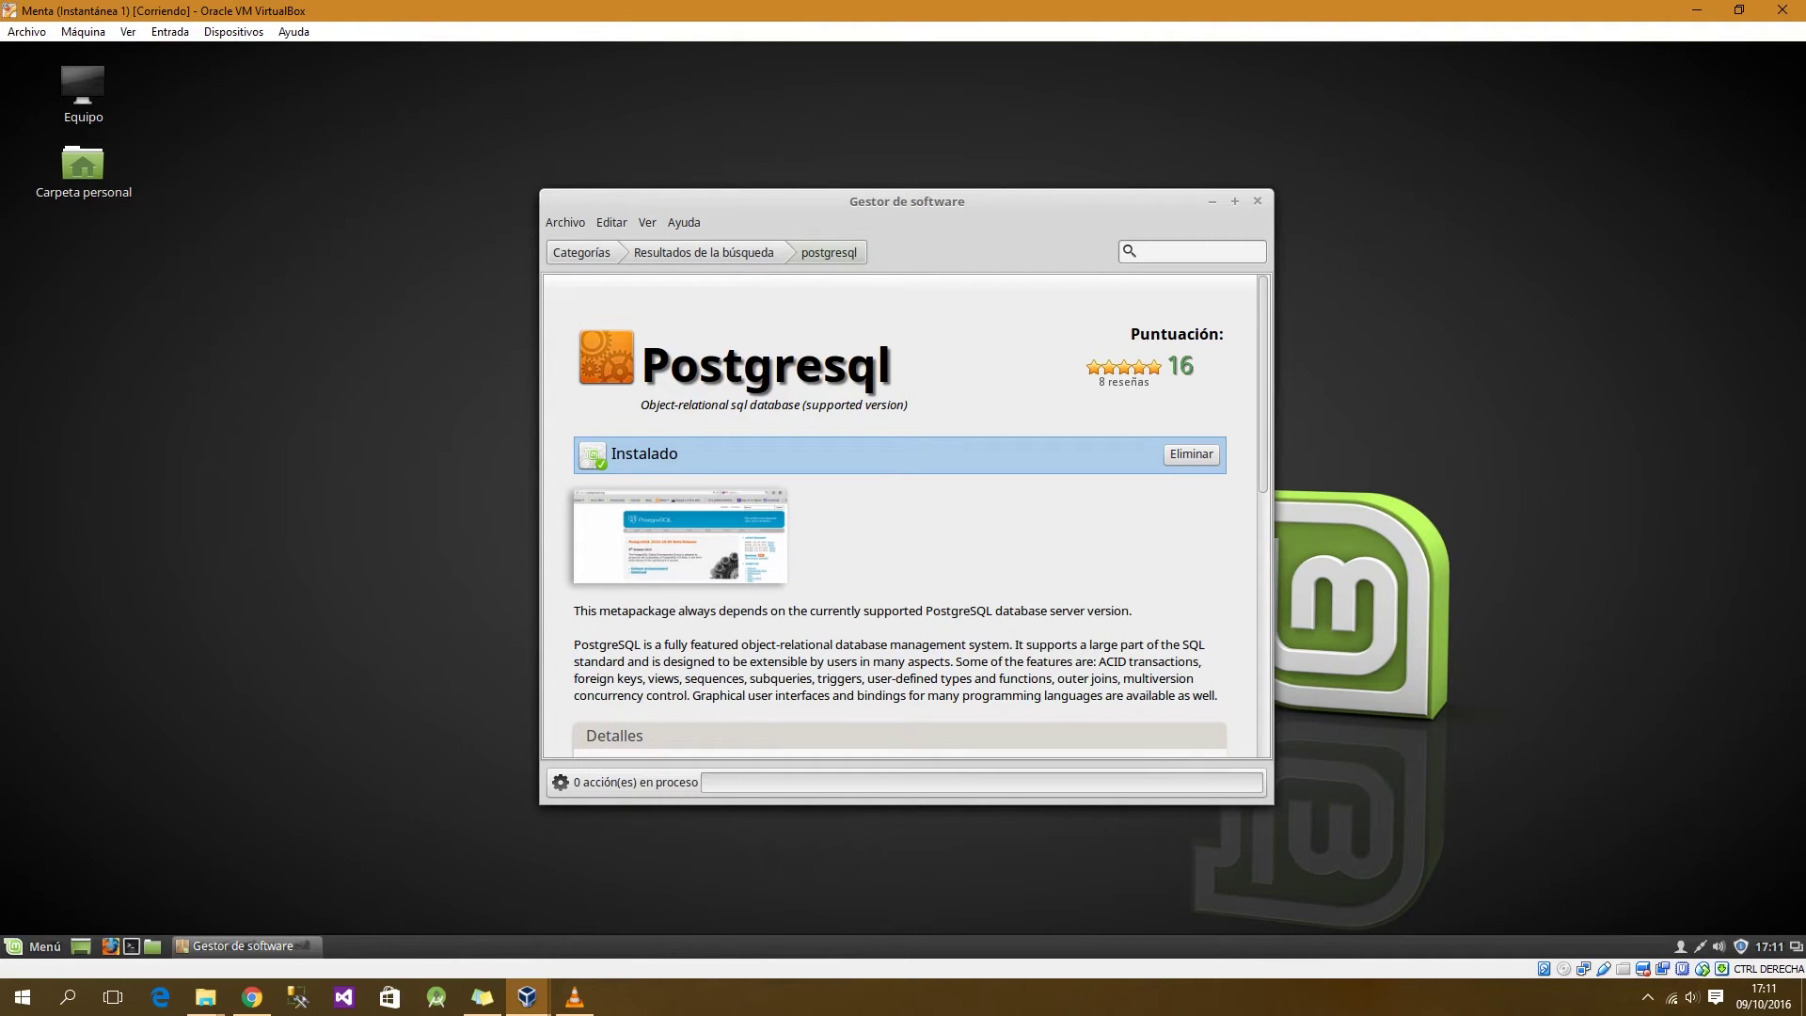
scroll(900, 516, "down", 6)
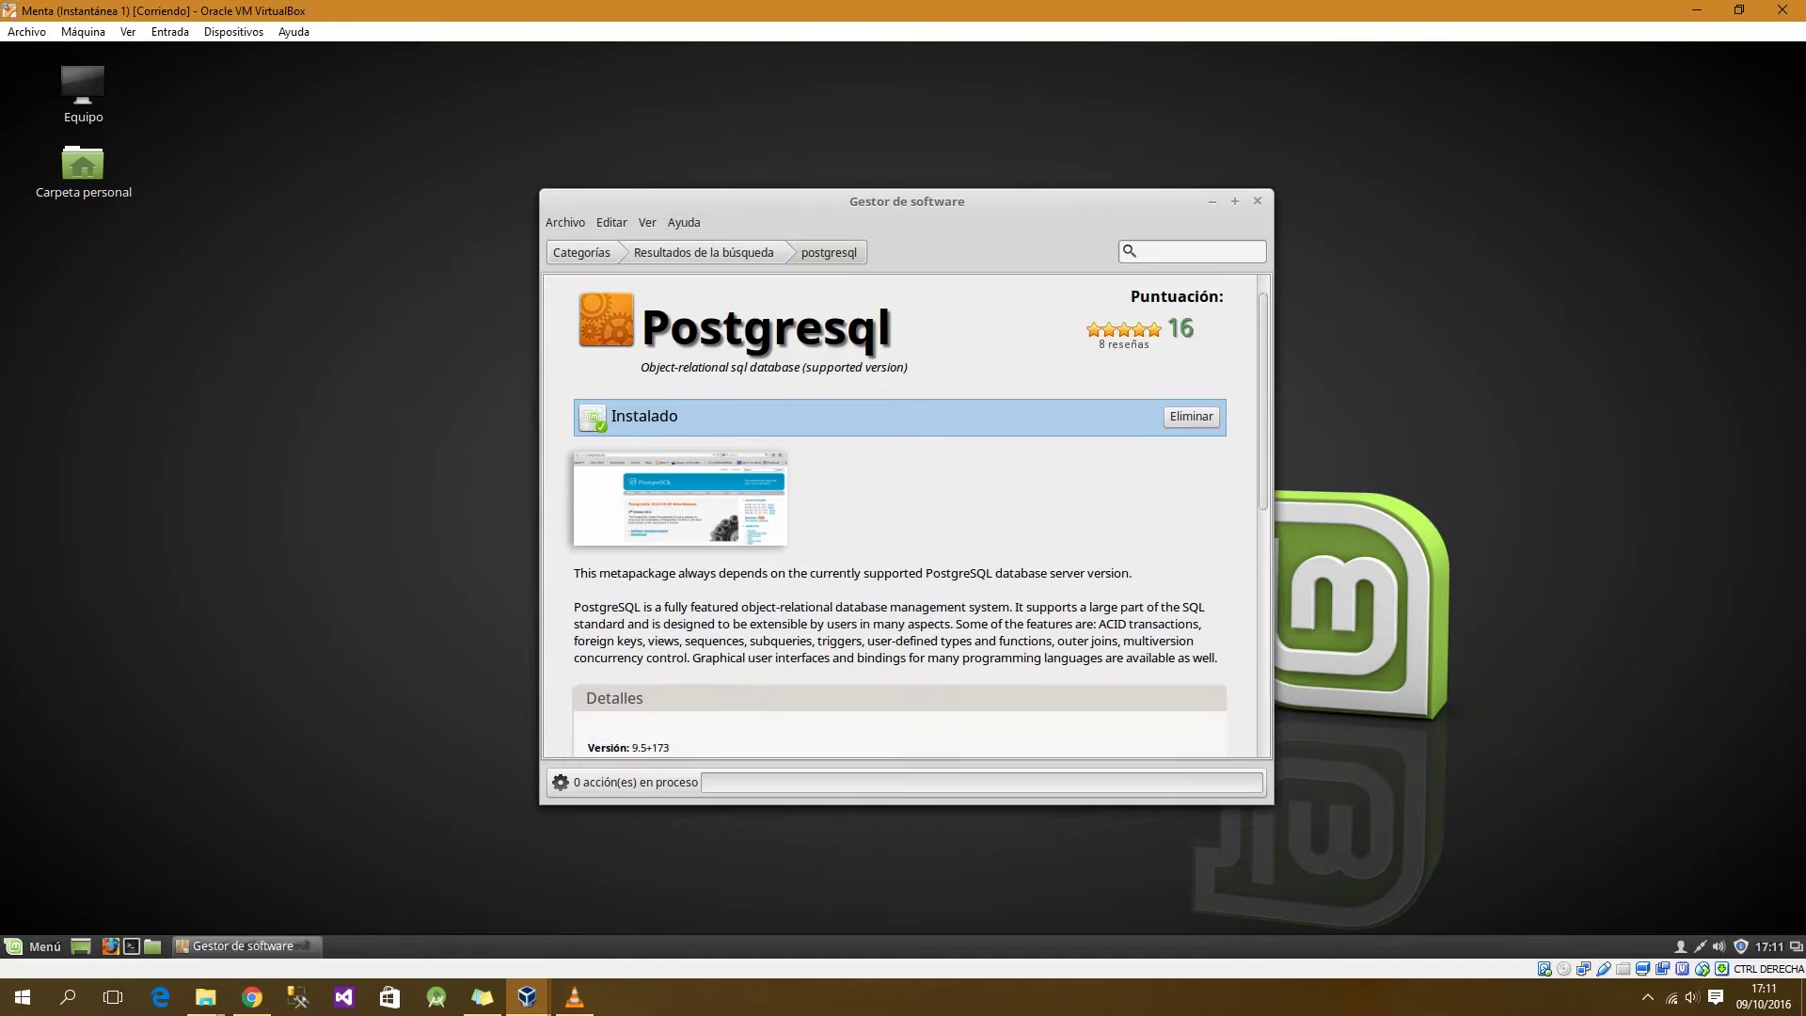
scroll(900, 516, "up", 6)
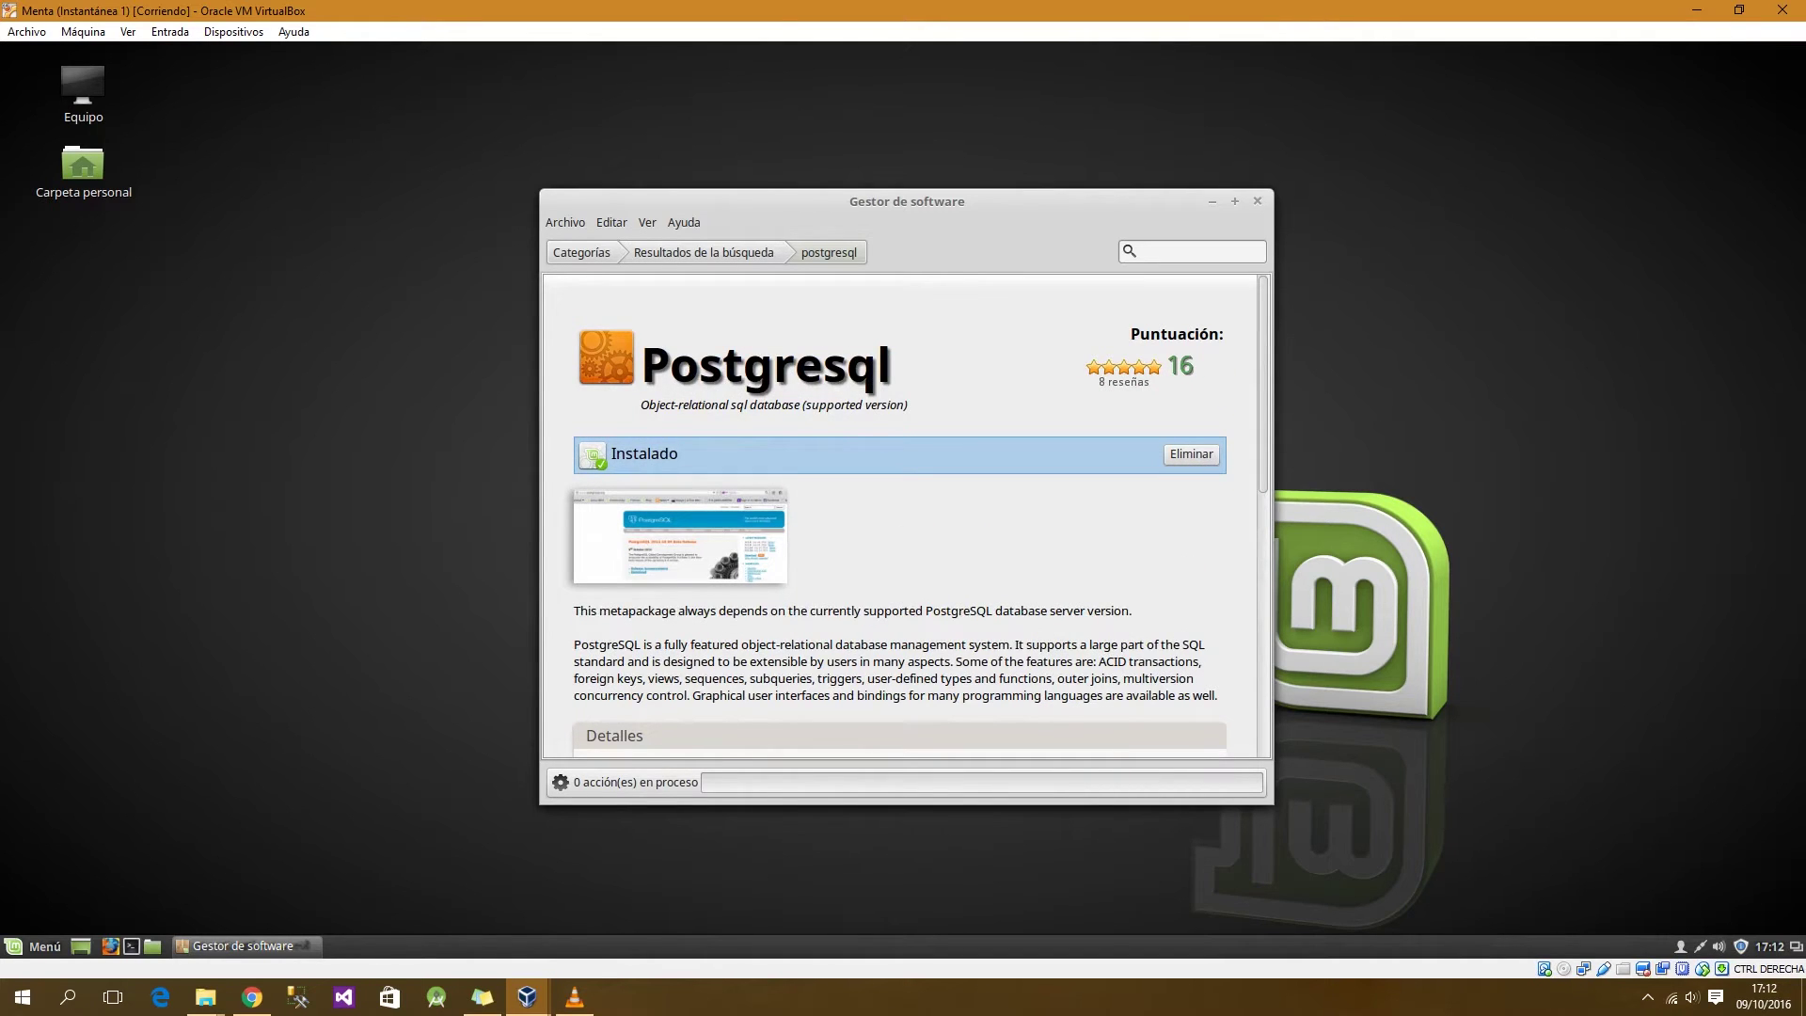
Step: Return to the search results and open the Pgadmin3 1.22.0-1 package page to review its details
left_click(715, 252)
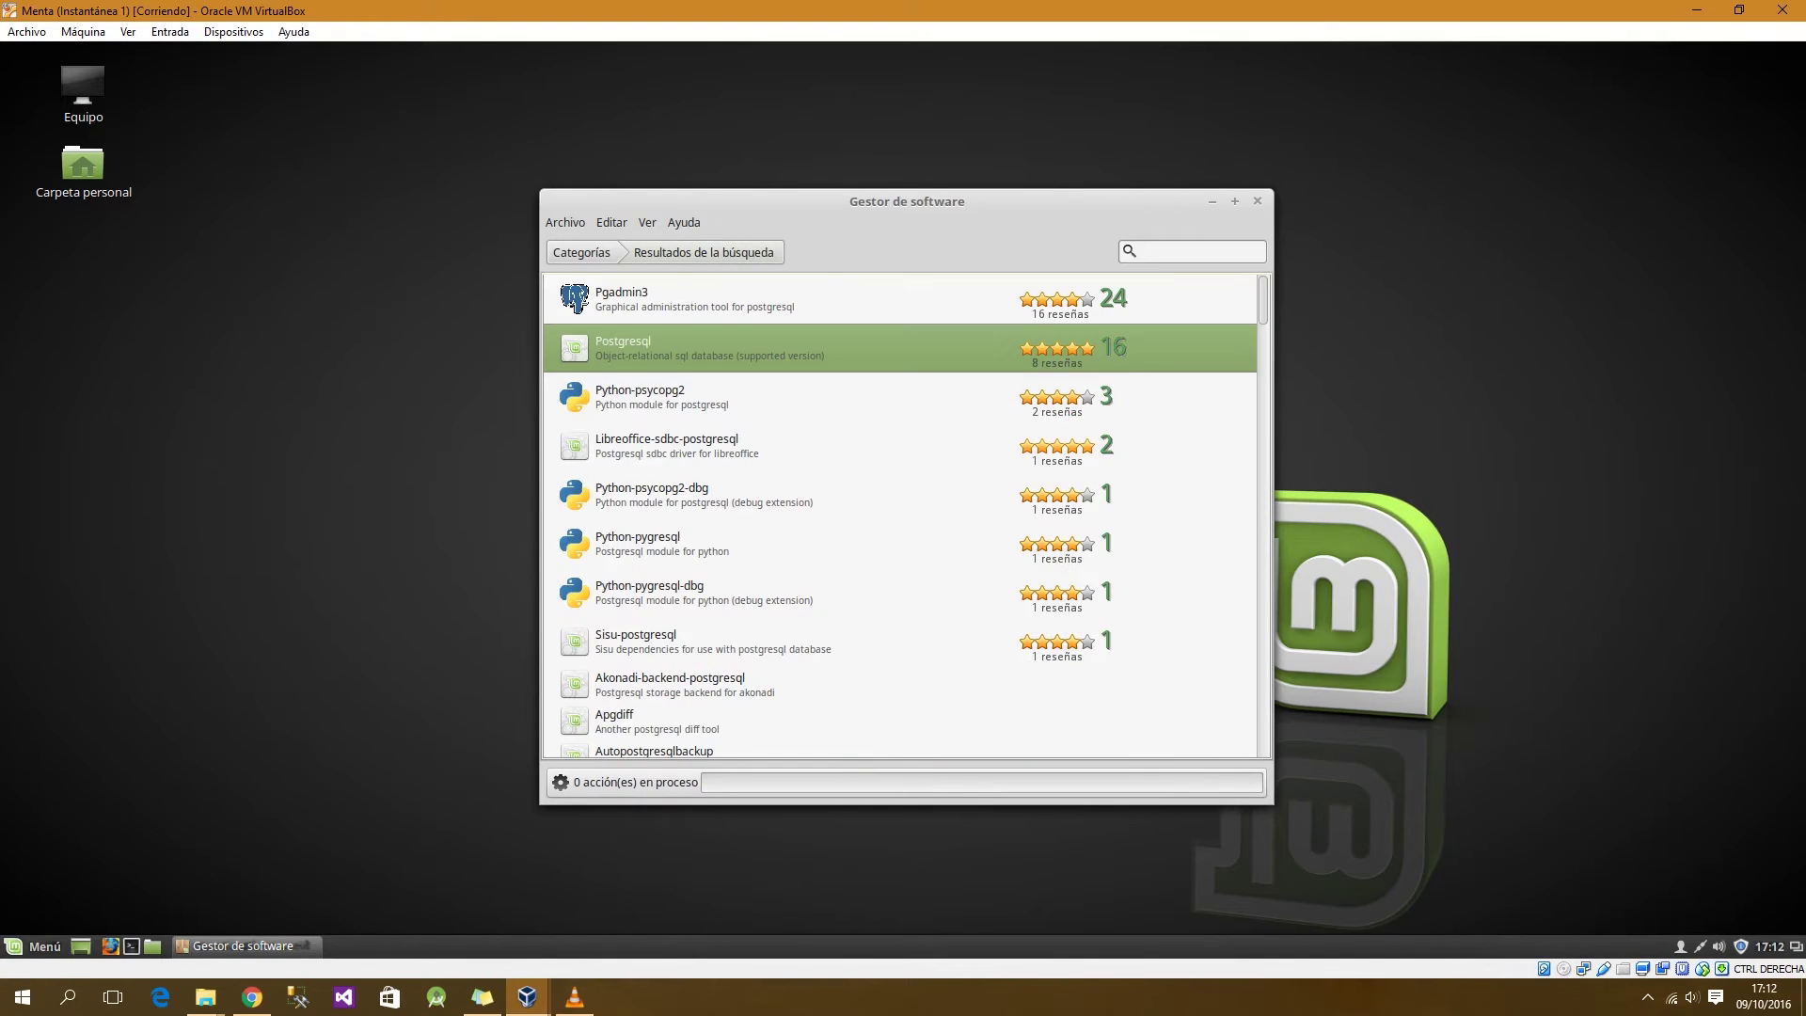
left_click(658, 298)
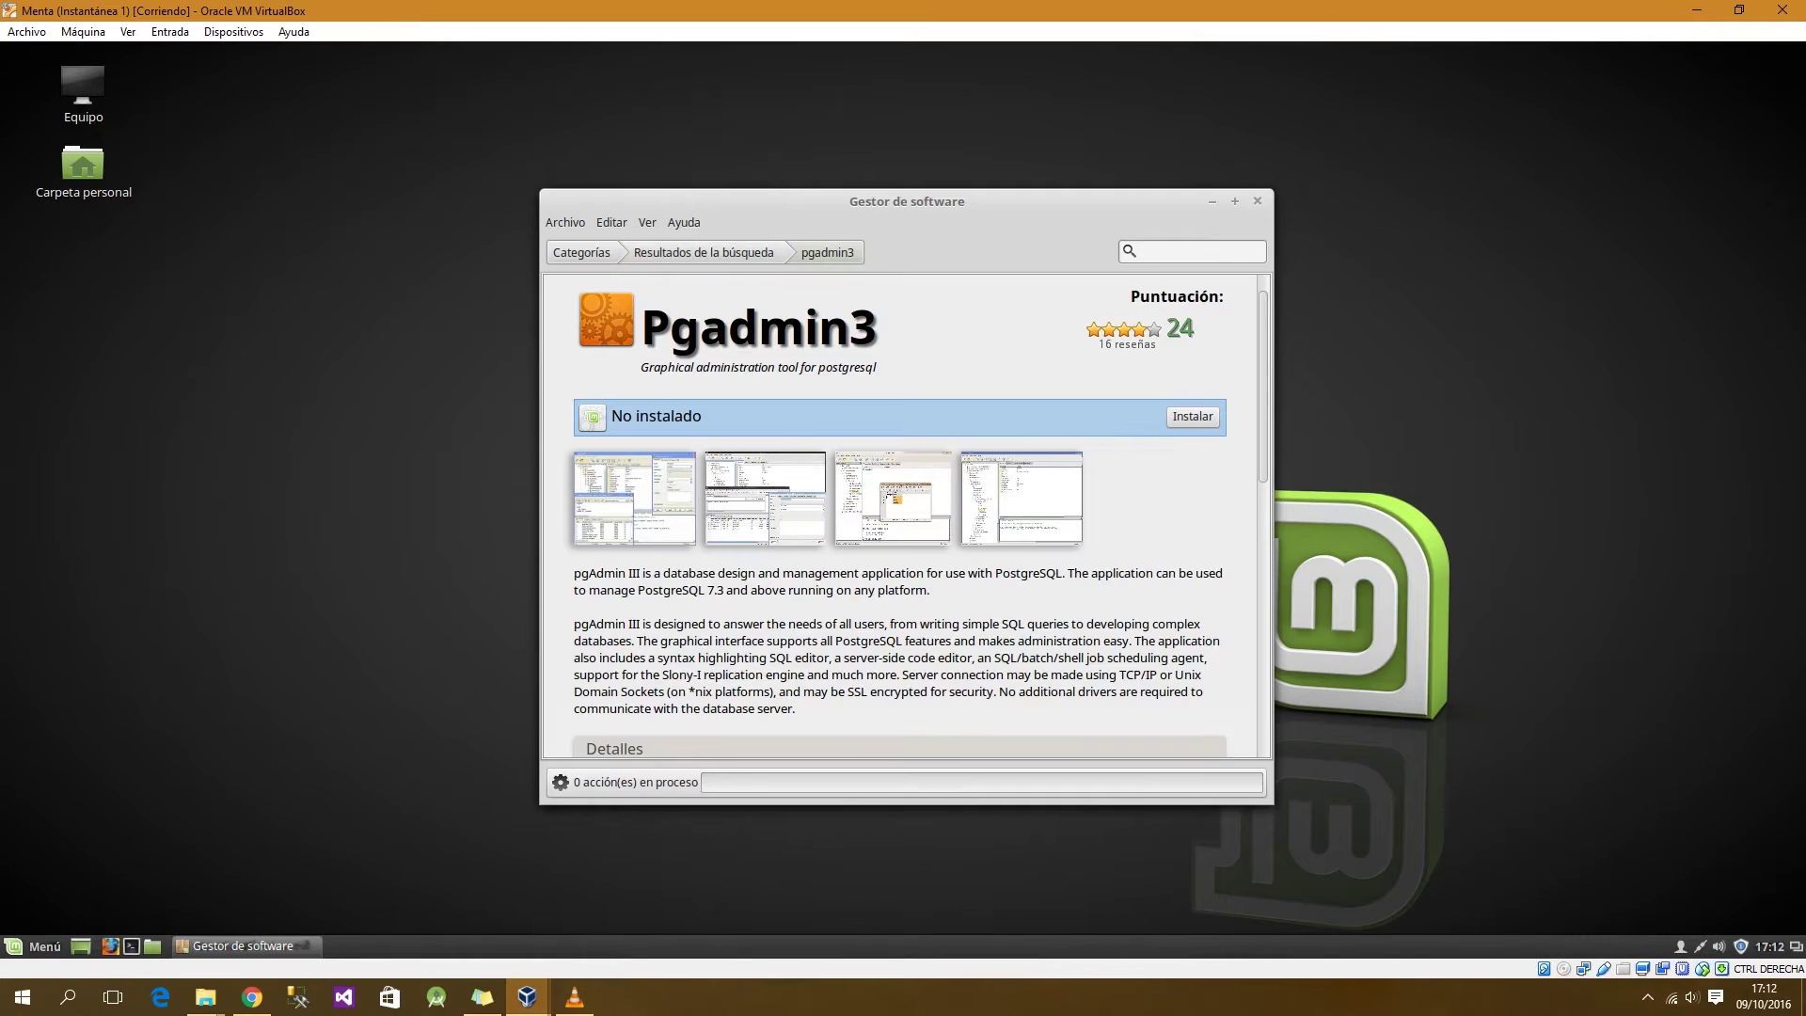
scroll(906, 516, "down", 4)
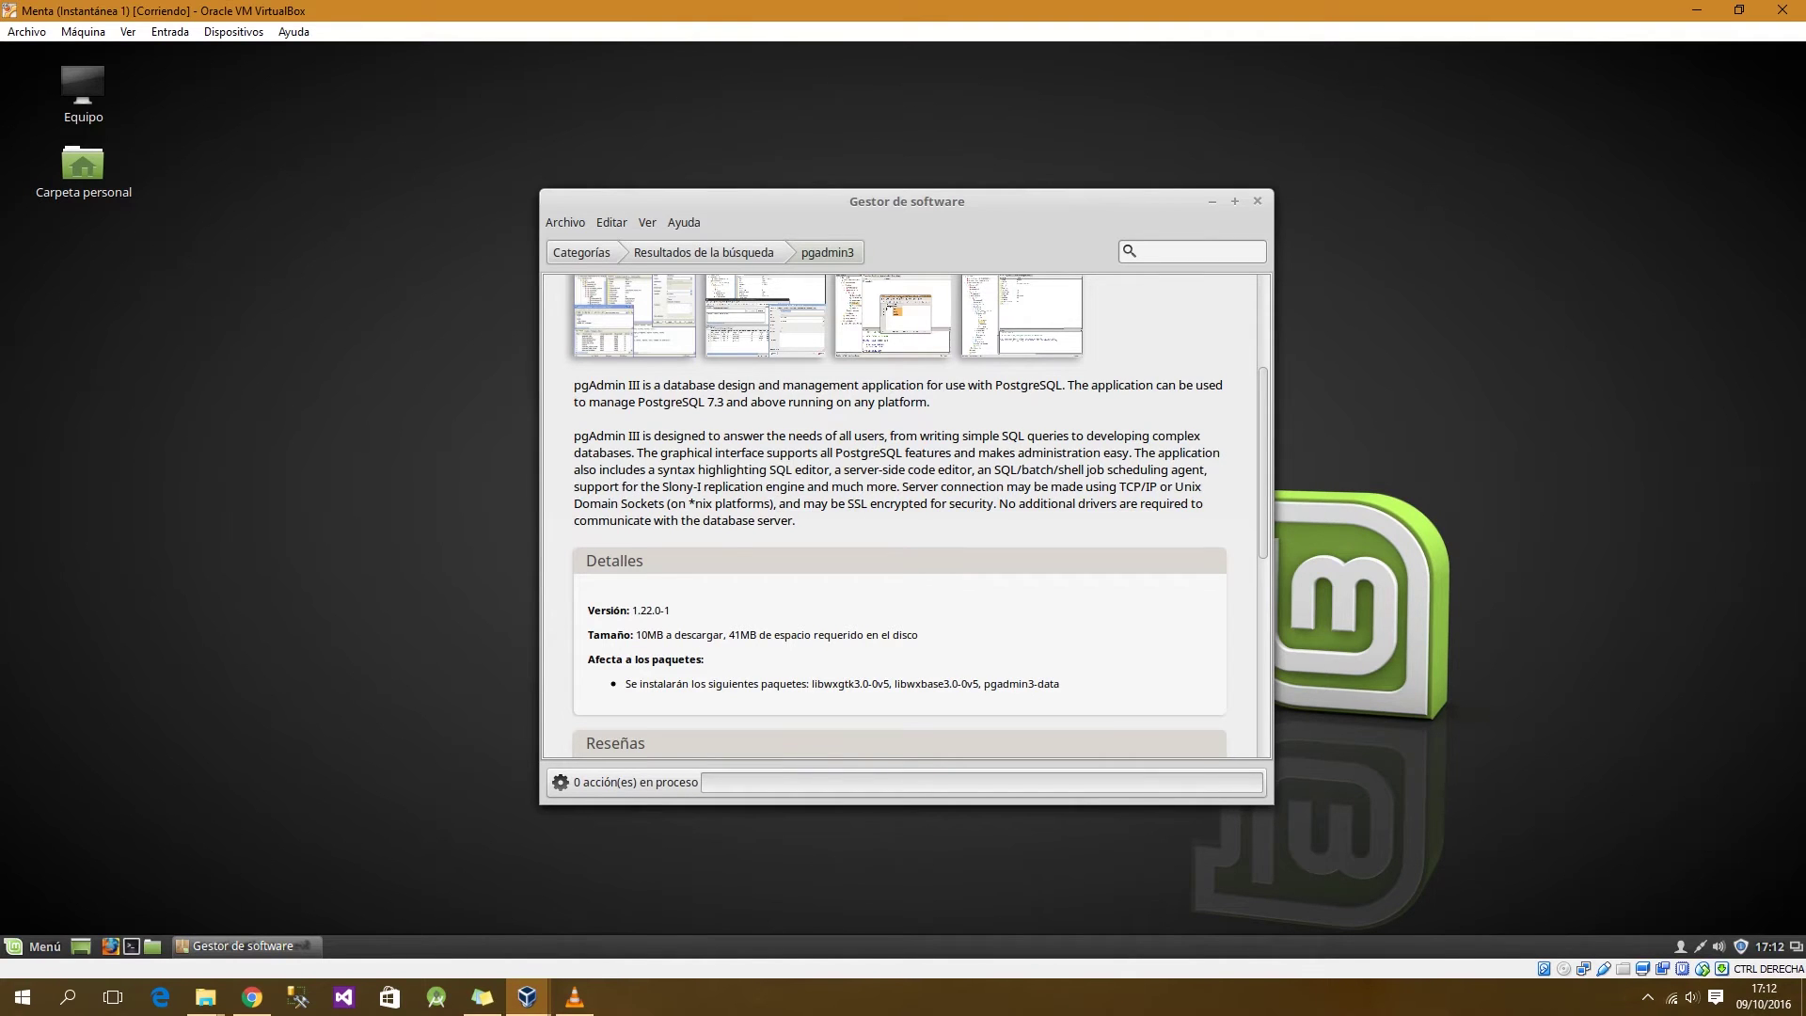
scroll(903, 517, "down", 4)
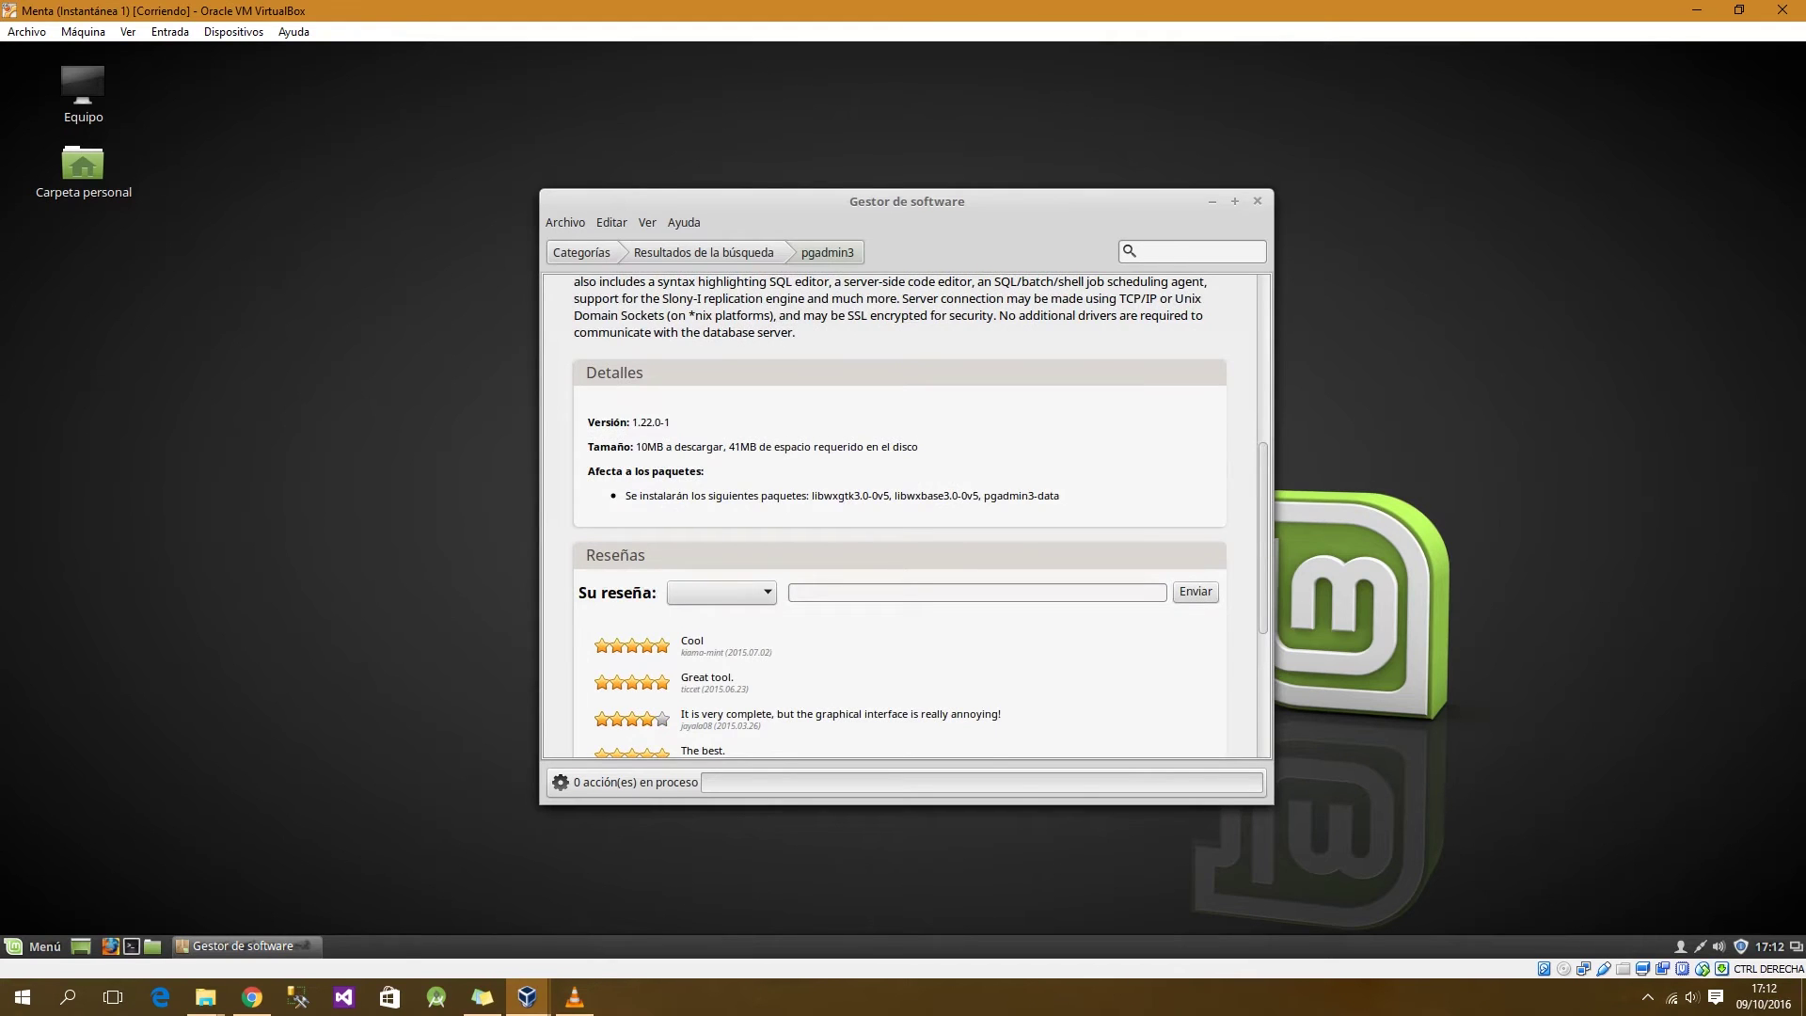
scroll(903, 517, "up", 5)
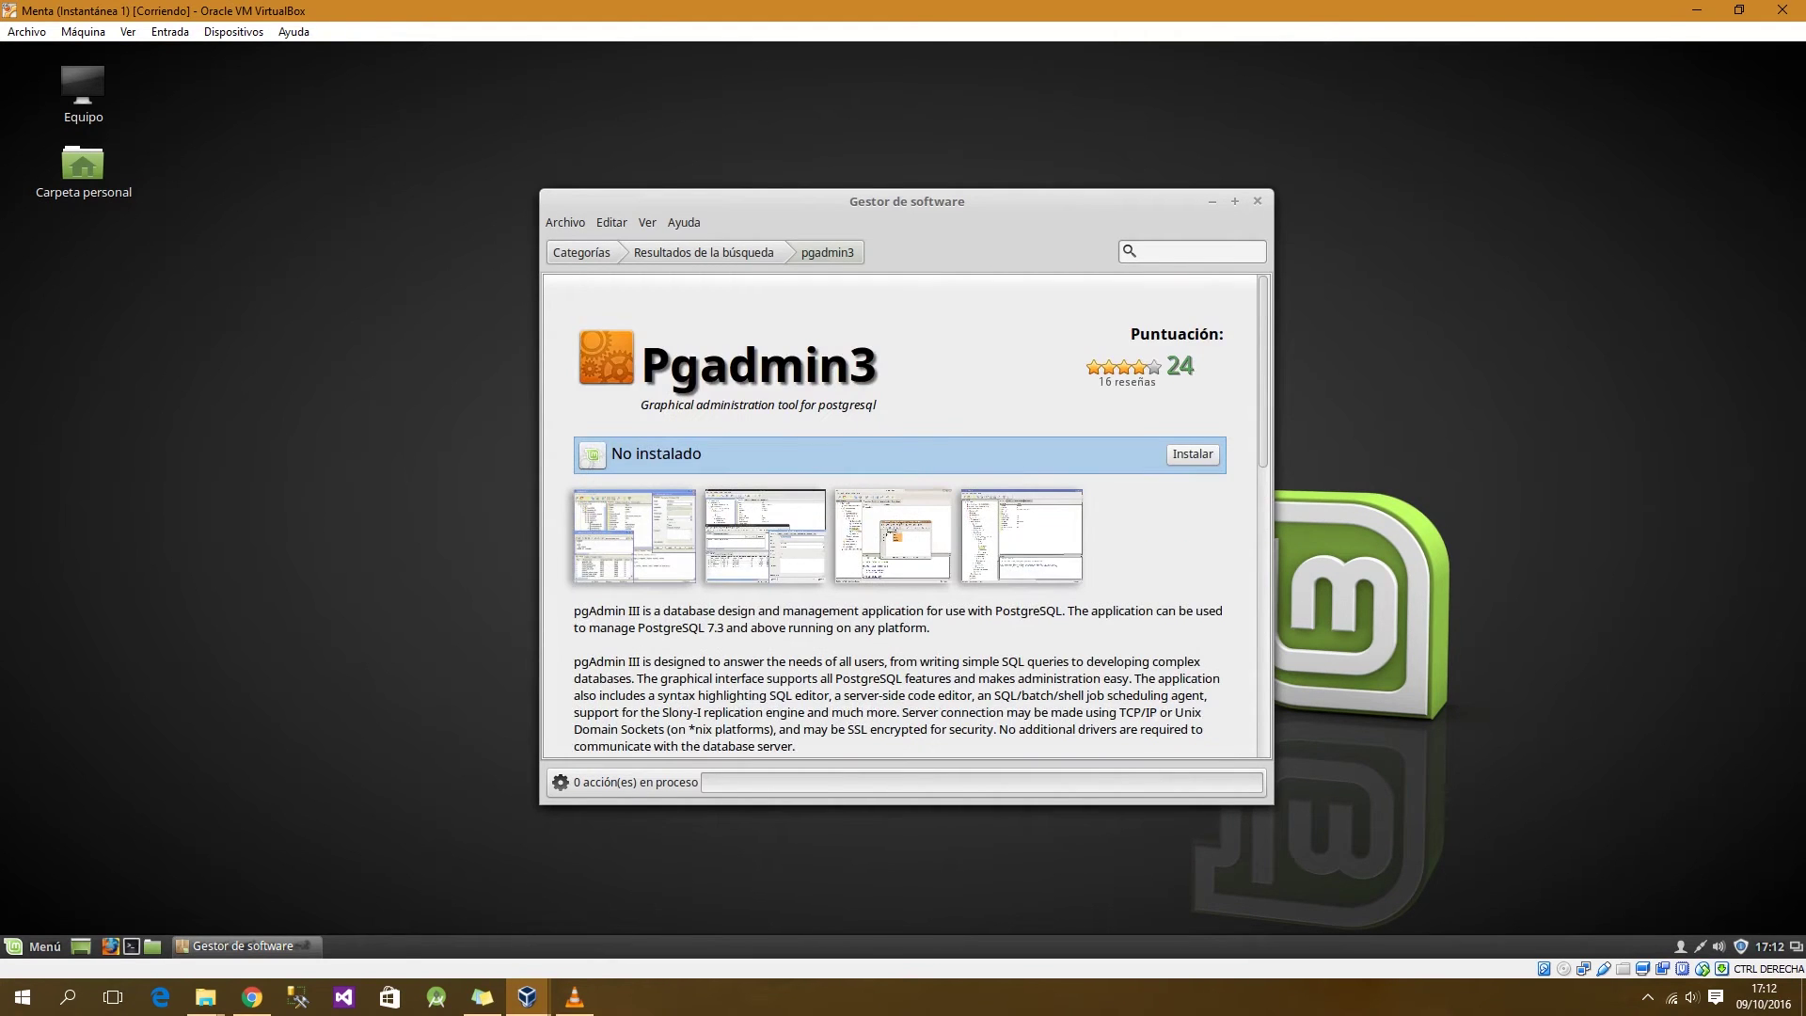
scroll(903, 517, "down", 5)
scroll(903, 517, "up", 5)
Step: Install the Pgadmin3 package and wait until it shows Instalado
left_click(1192, 454)
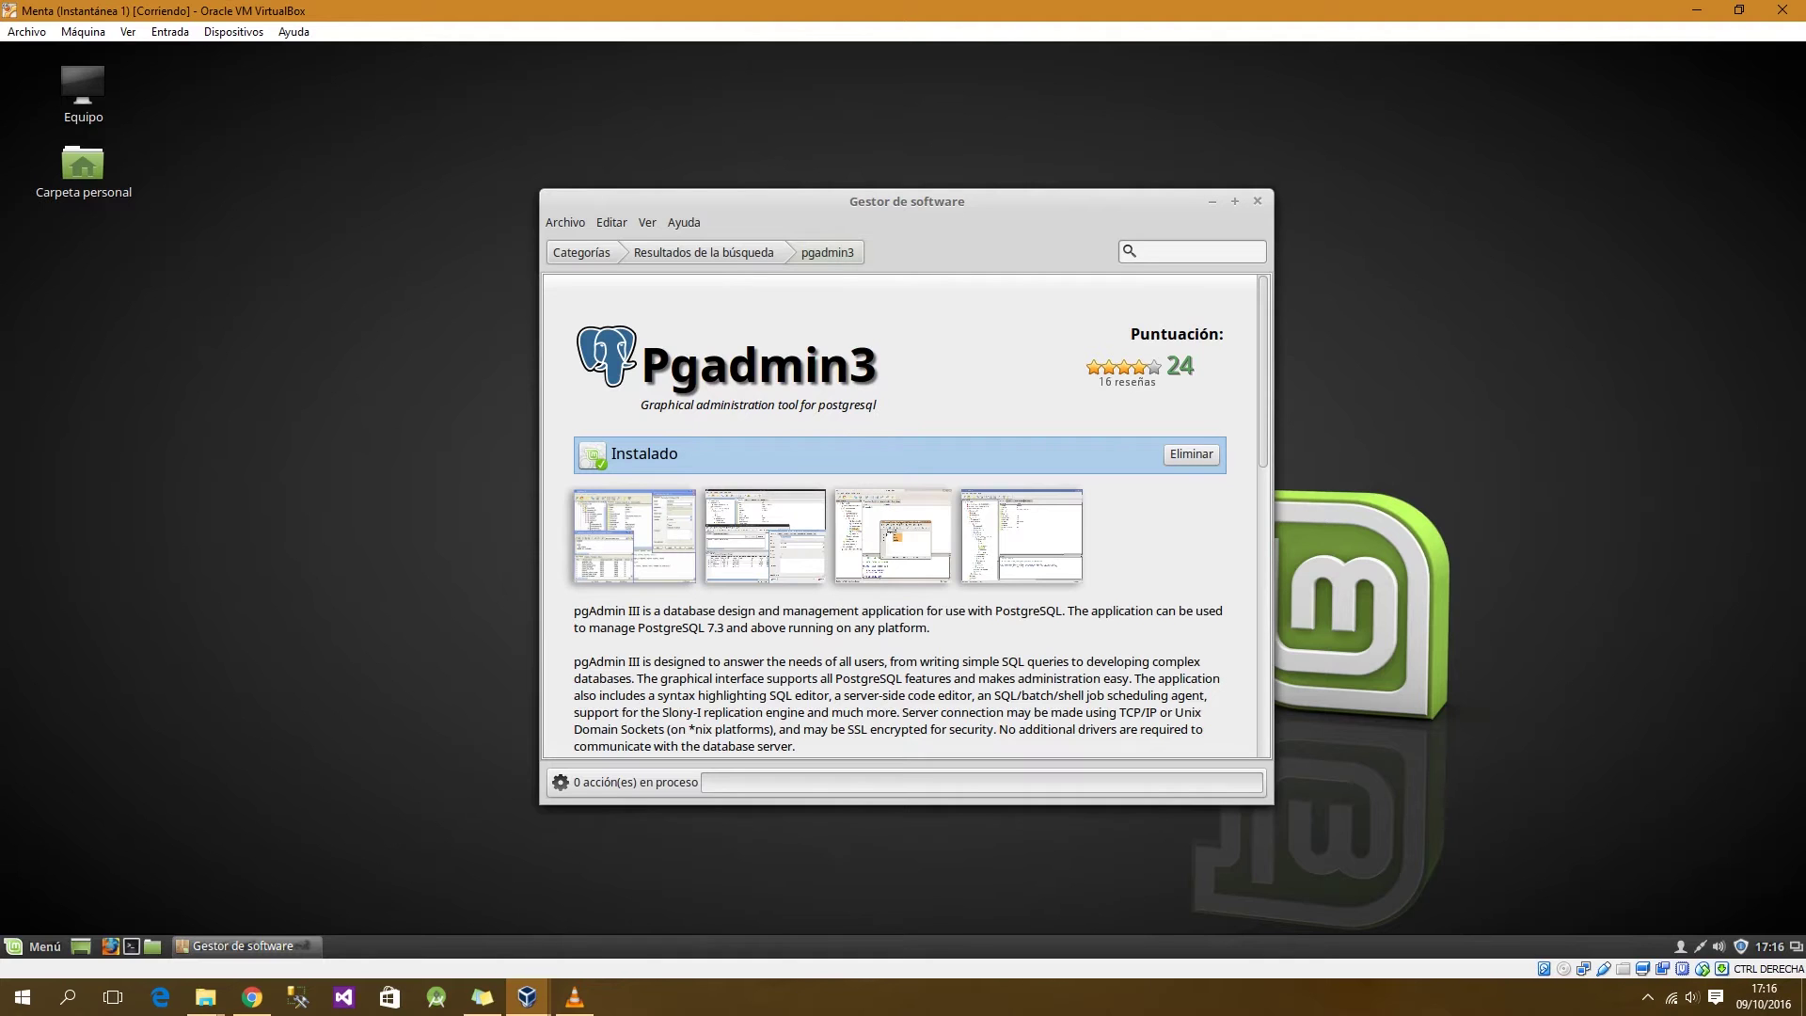
left_click_drag(907, 201, 904, 187)
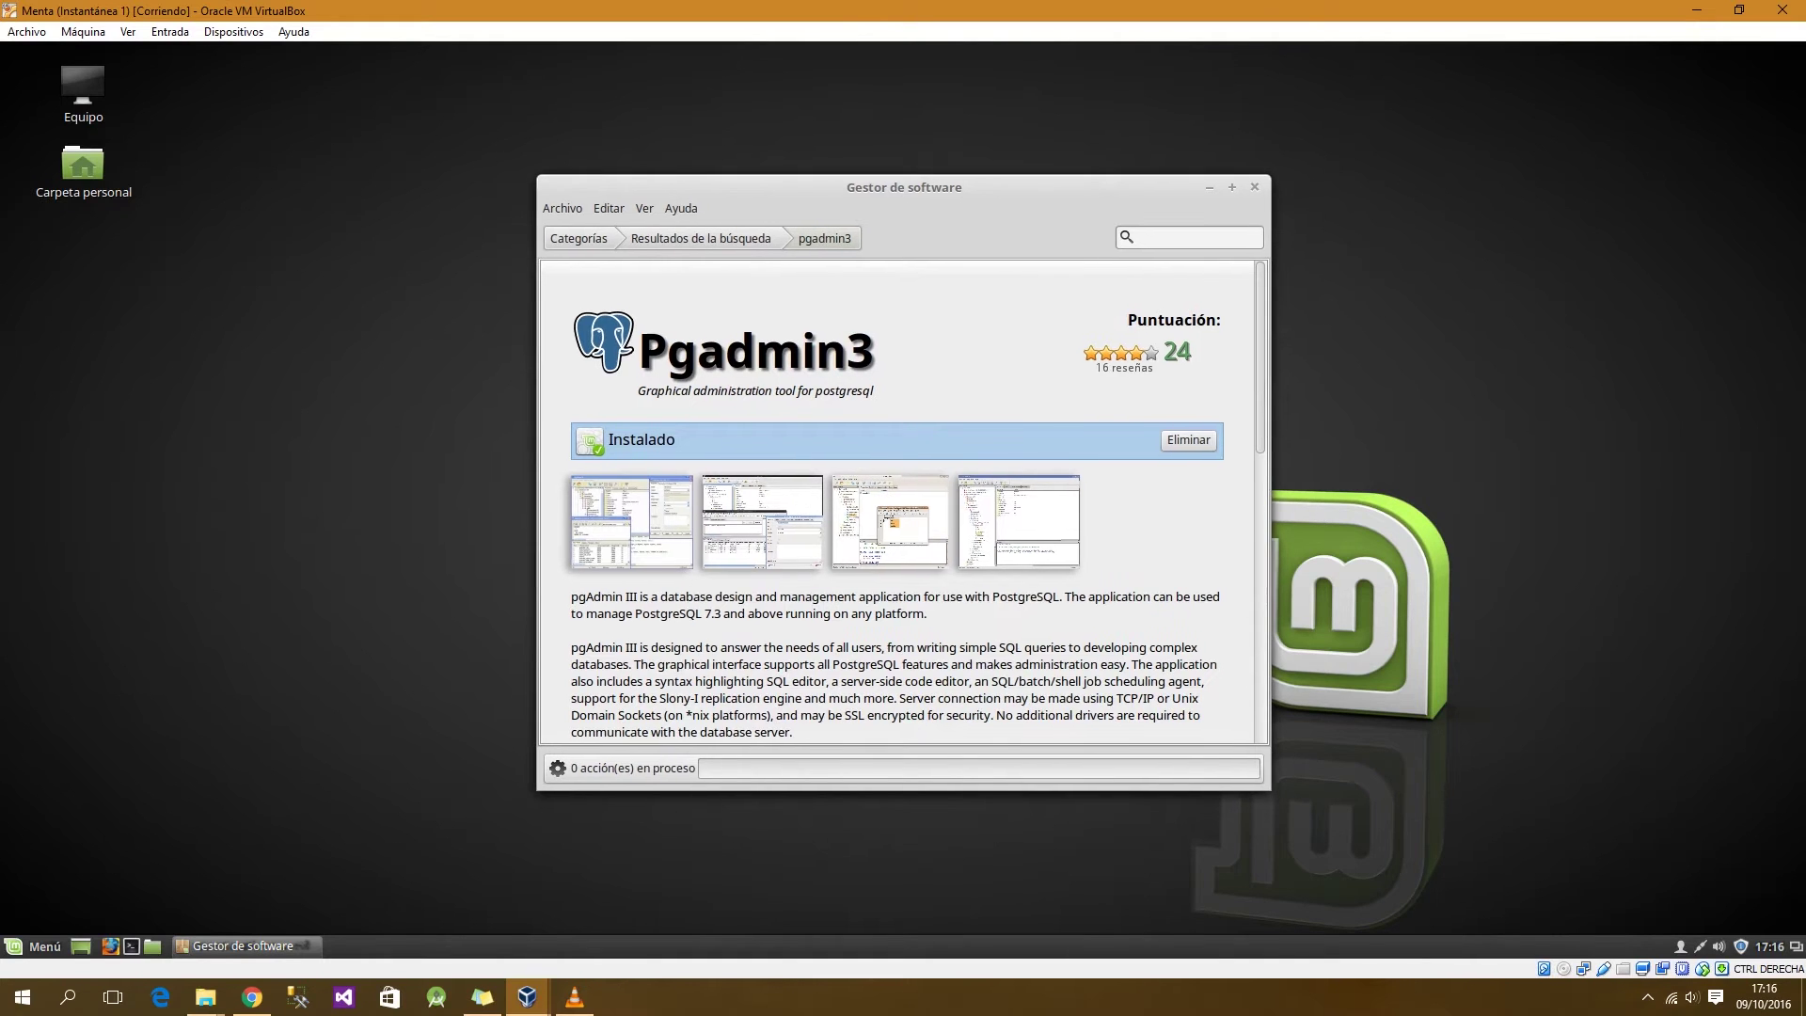
Step: Close the Software Manager and open a new Terminal window positioned on the desktop
left_click(1254, 188)
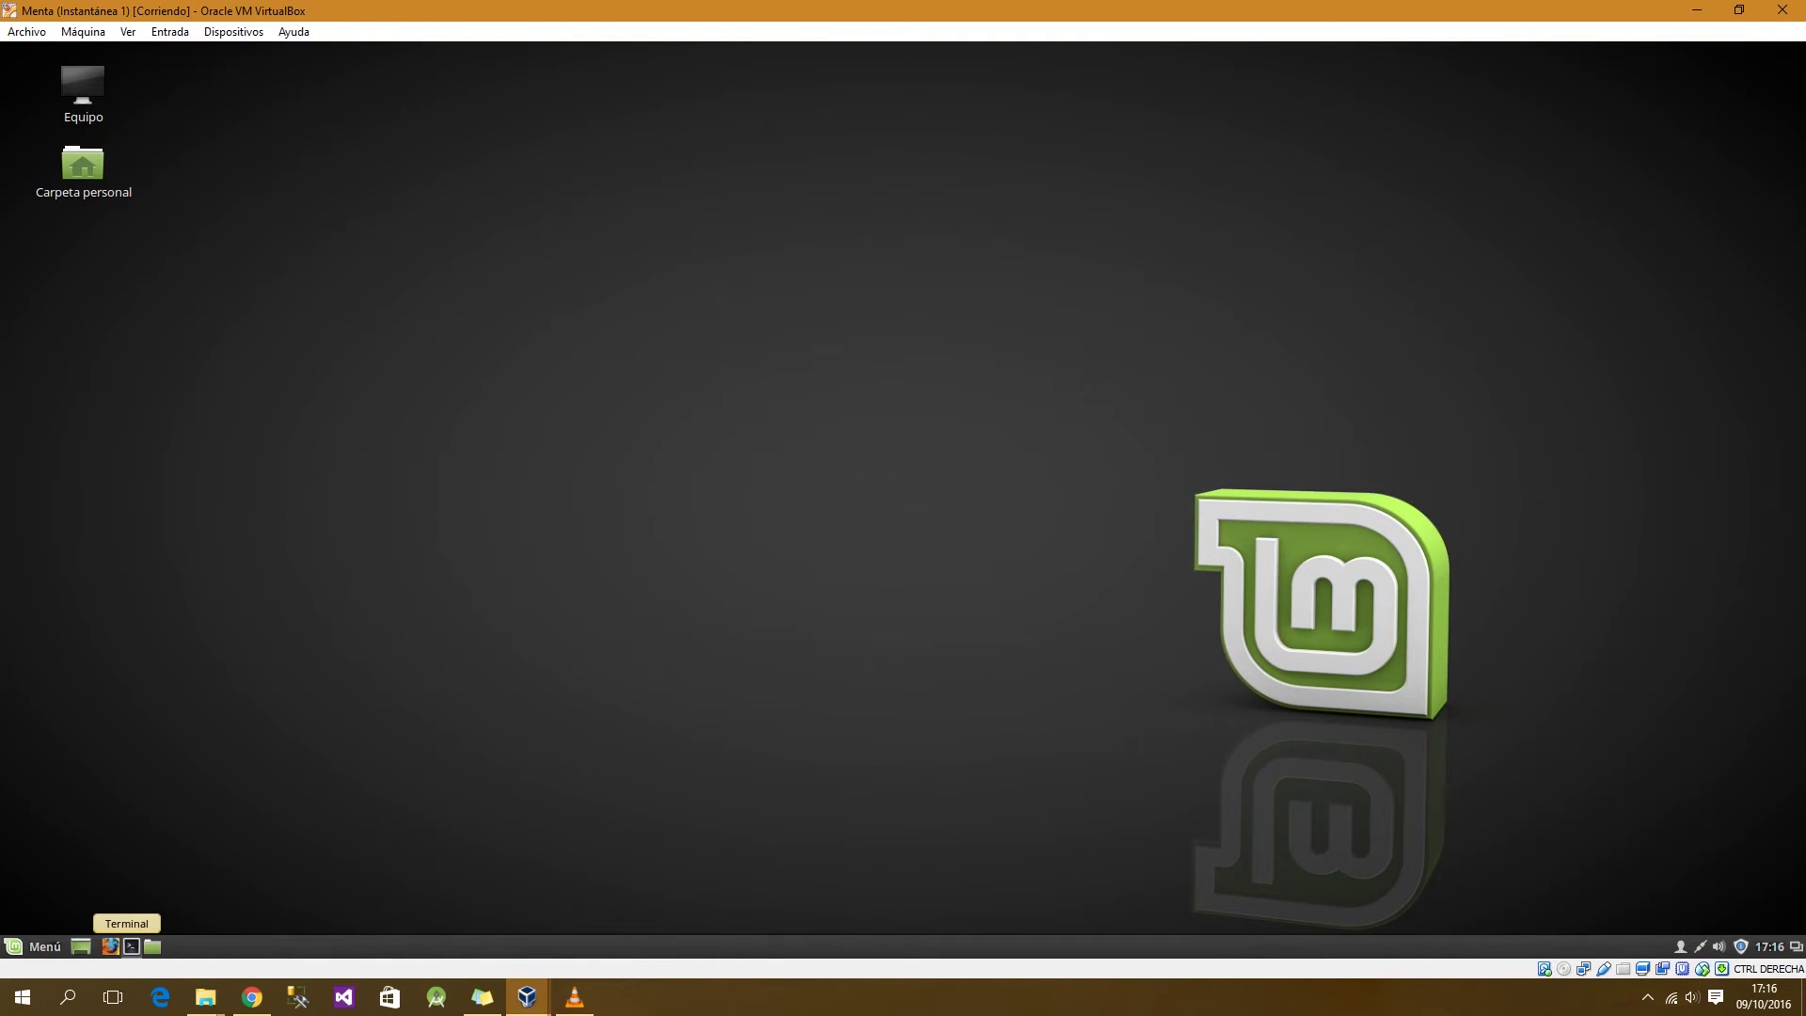
left_click(131, 946)
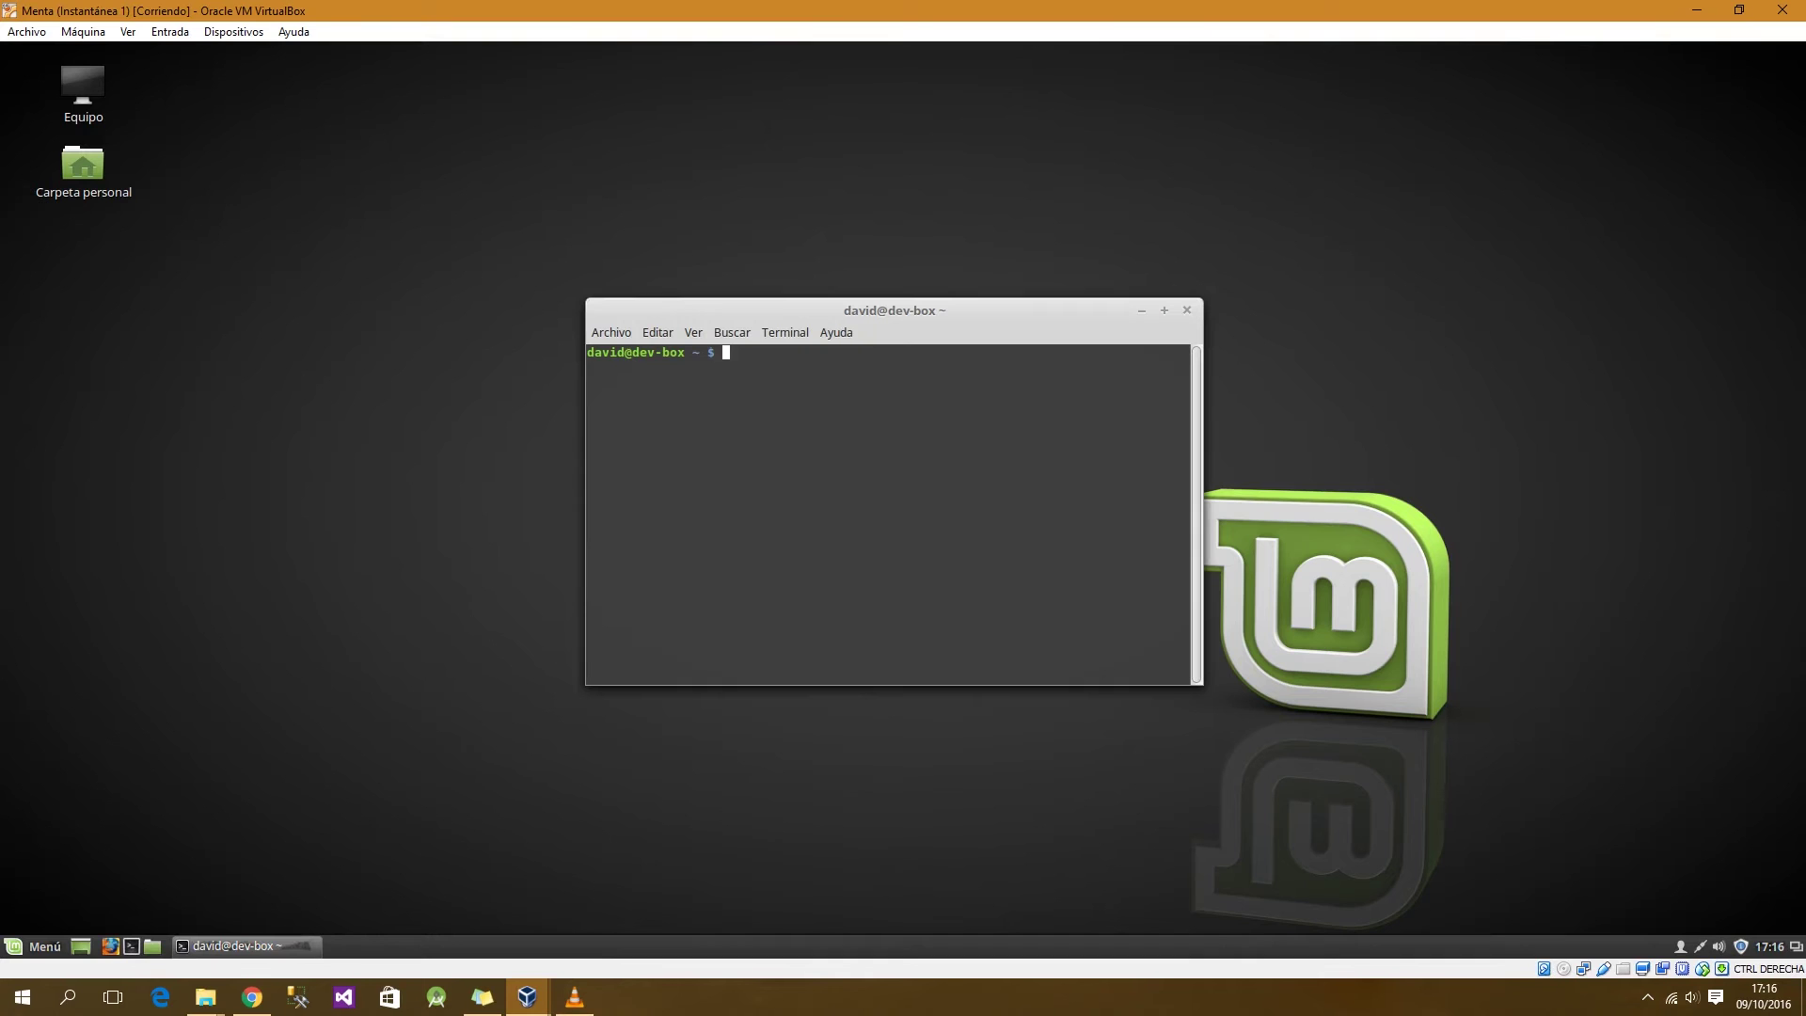
mouse_move(894, 310)
left_mouse_down()
mouse_move(885, 323)
mouse_move(921, 330)
mouse_move(881, 281)
left_mouse_up()
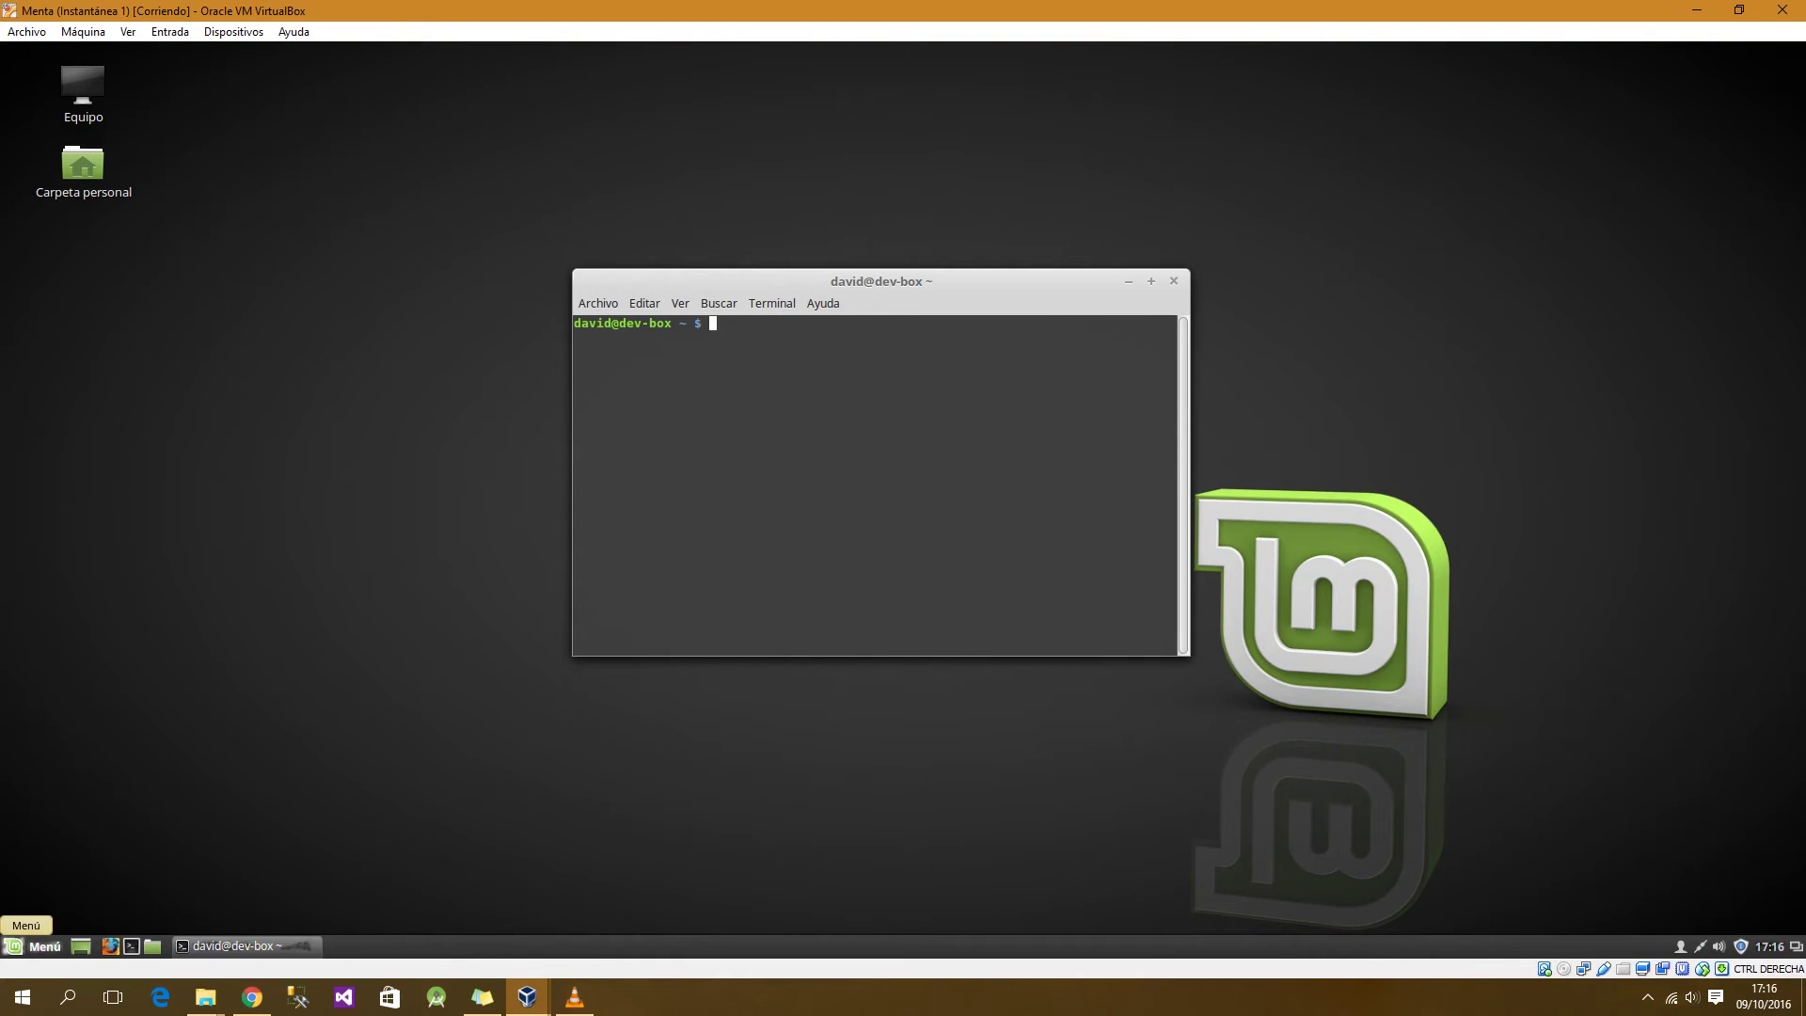
Step: Start psql as the postgres user with sudo -u postgres psql, entering the sudo password
left_click(26, 946)
key("Escape")
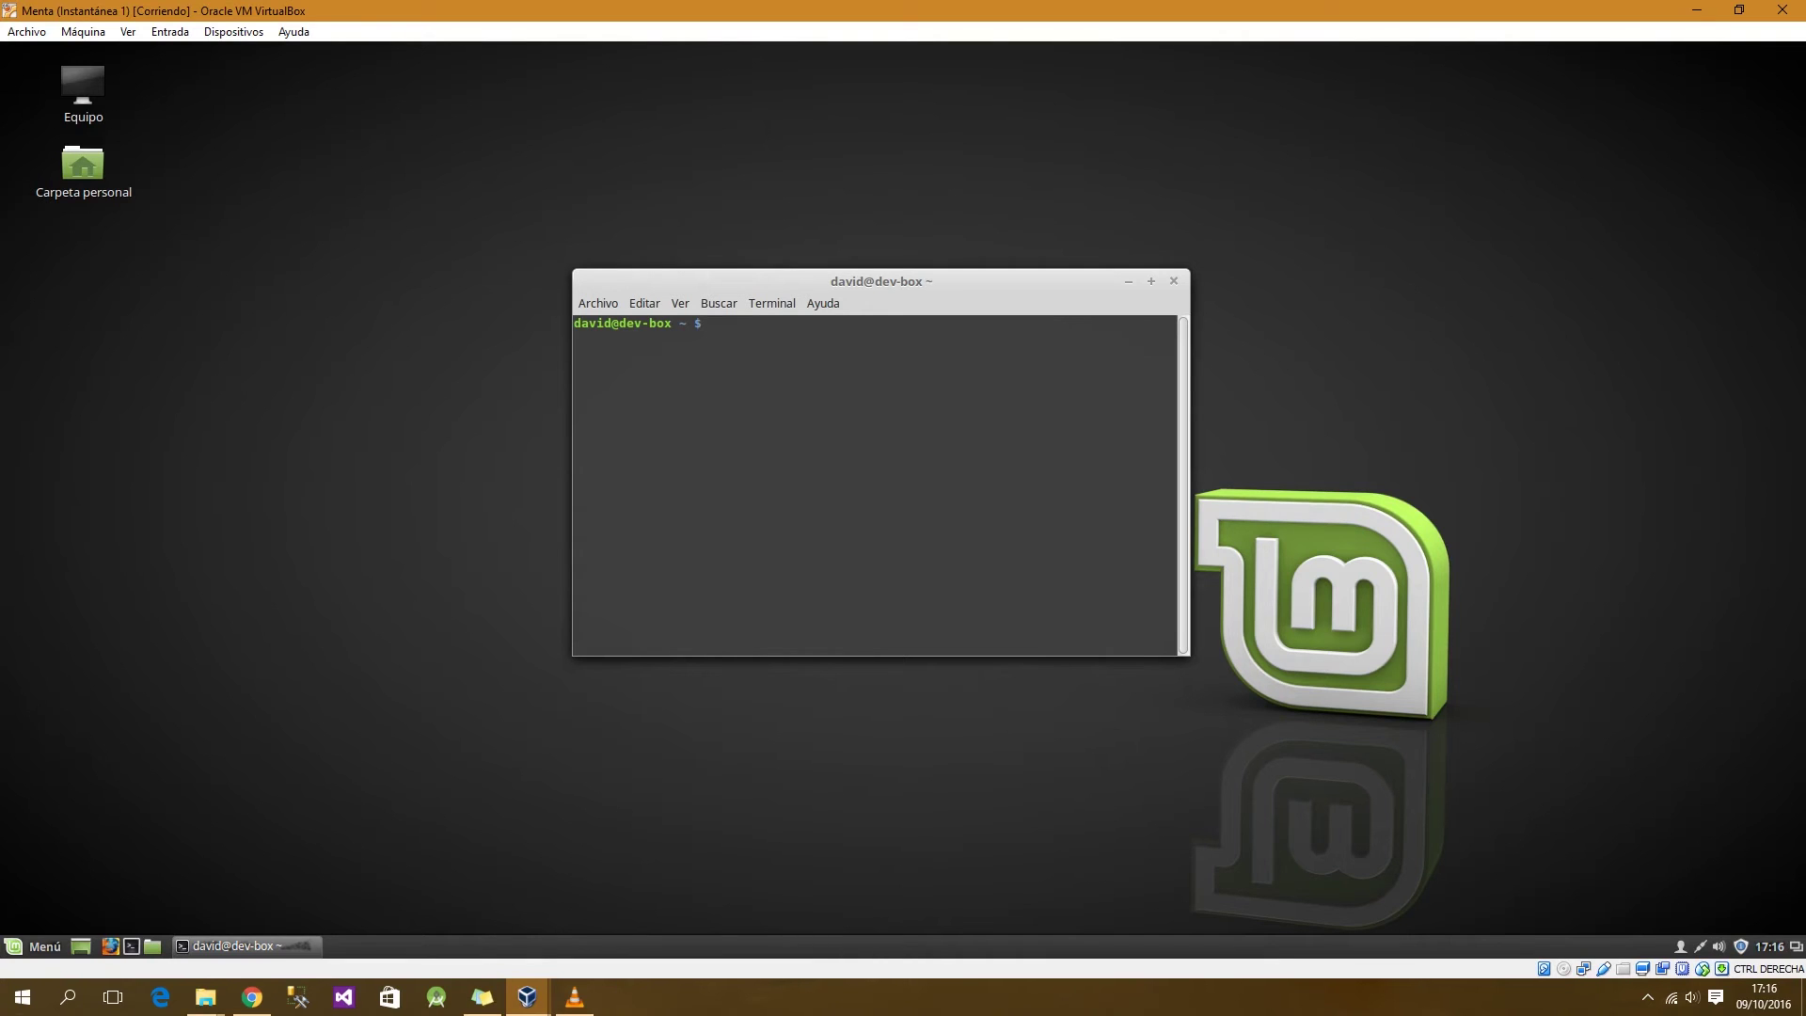
type("sudo -u postgres psql")
key("Return")
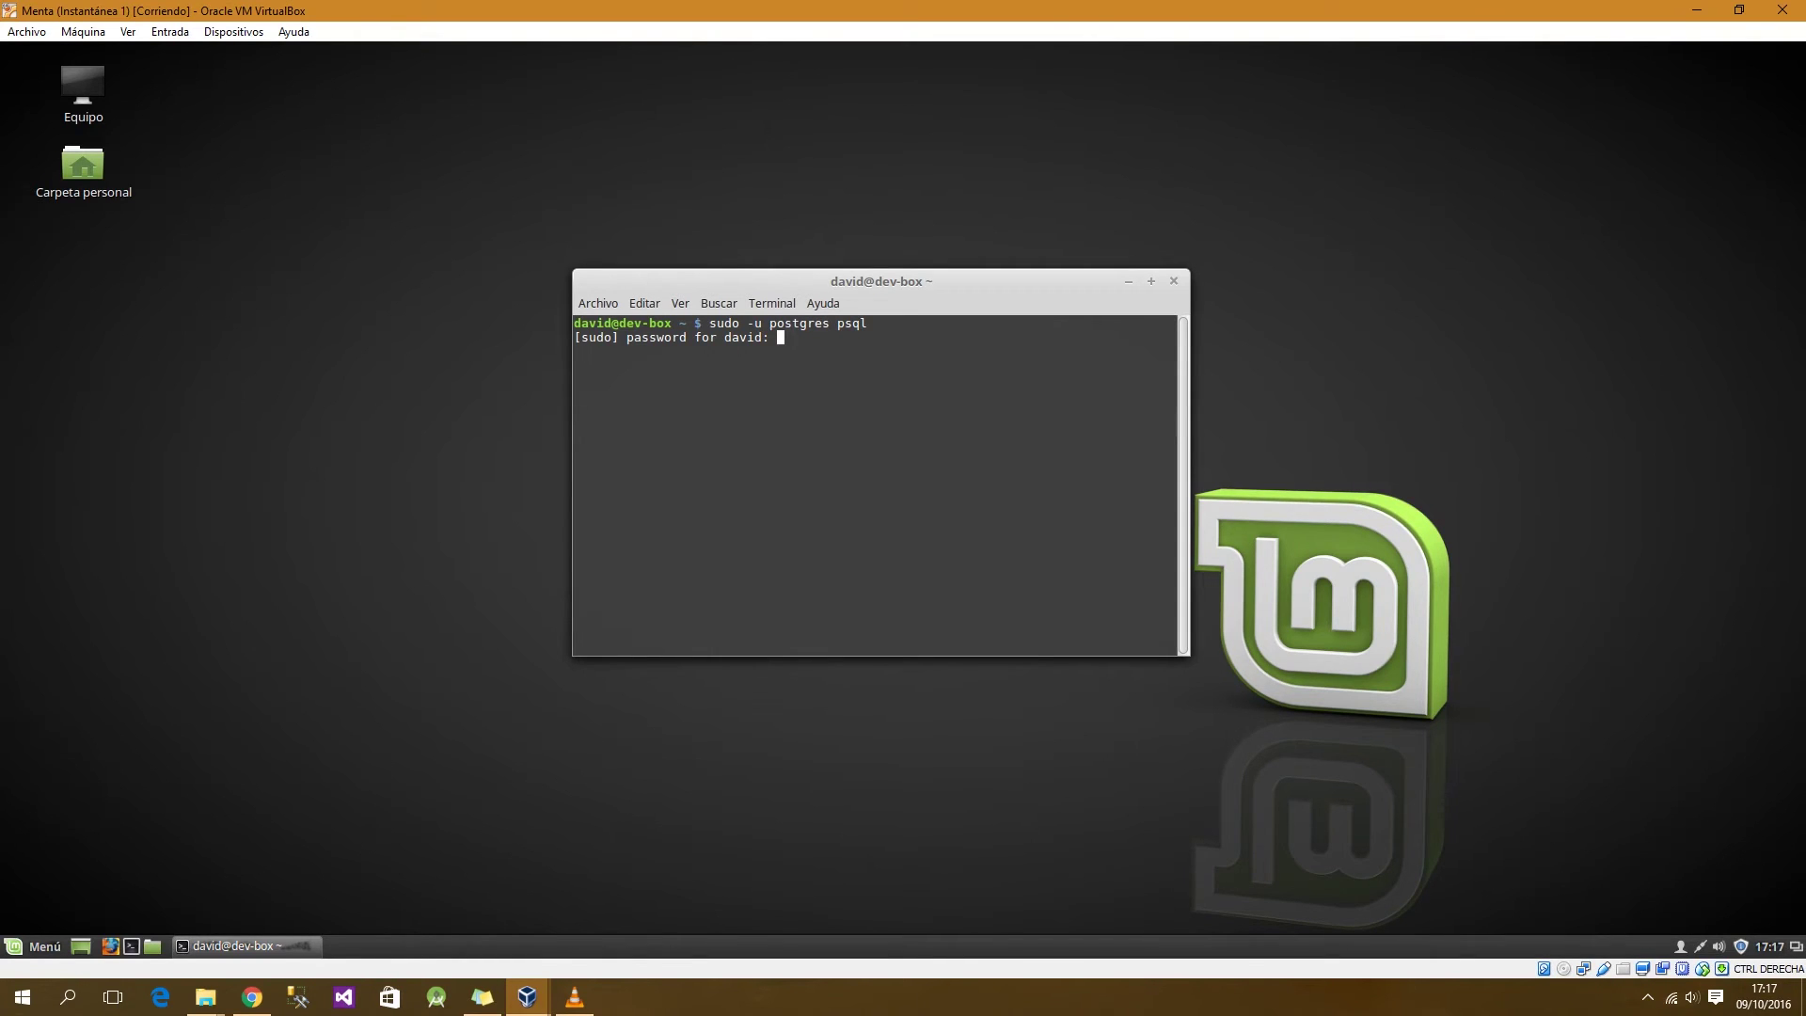
key("Return")
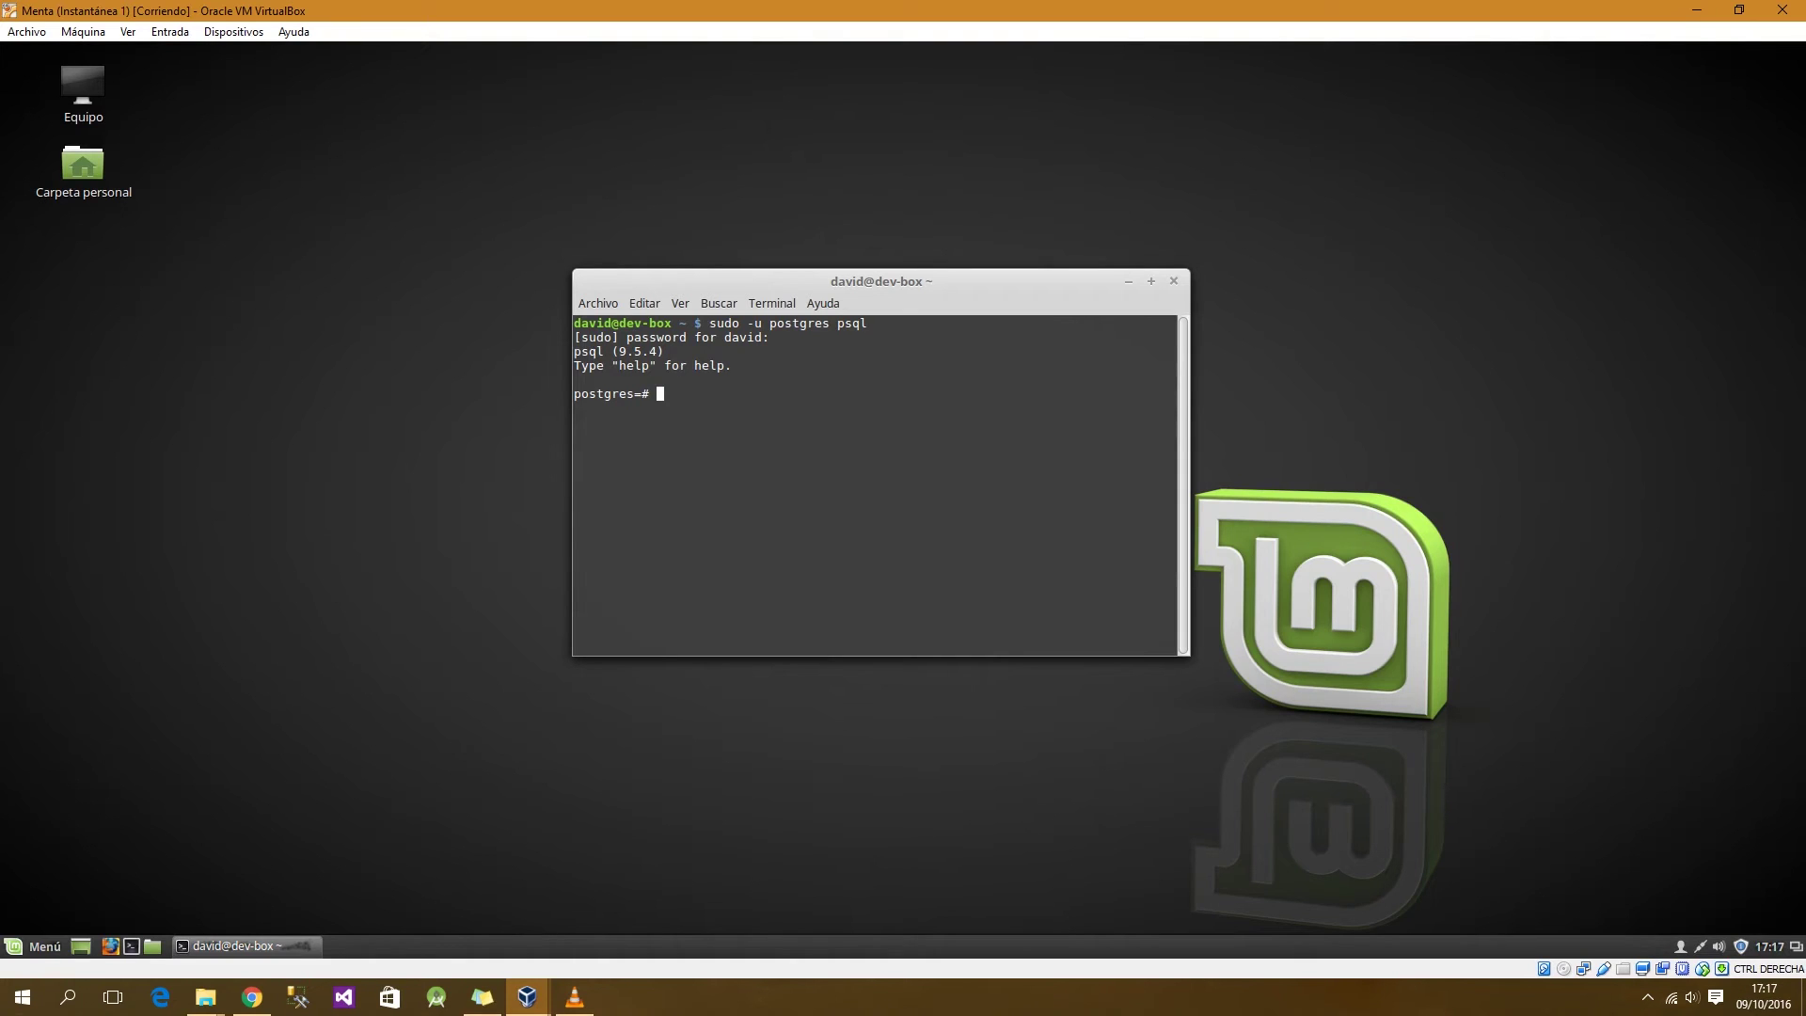
Step: Run the test query select 1 + 1 as "suma"; returning 2
type("select 1 + 1")
type("as \"suma\";")
key("Return")
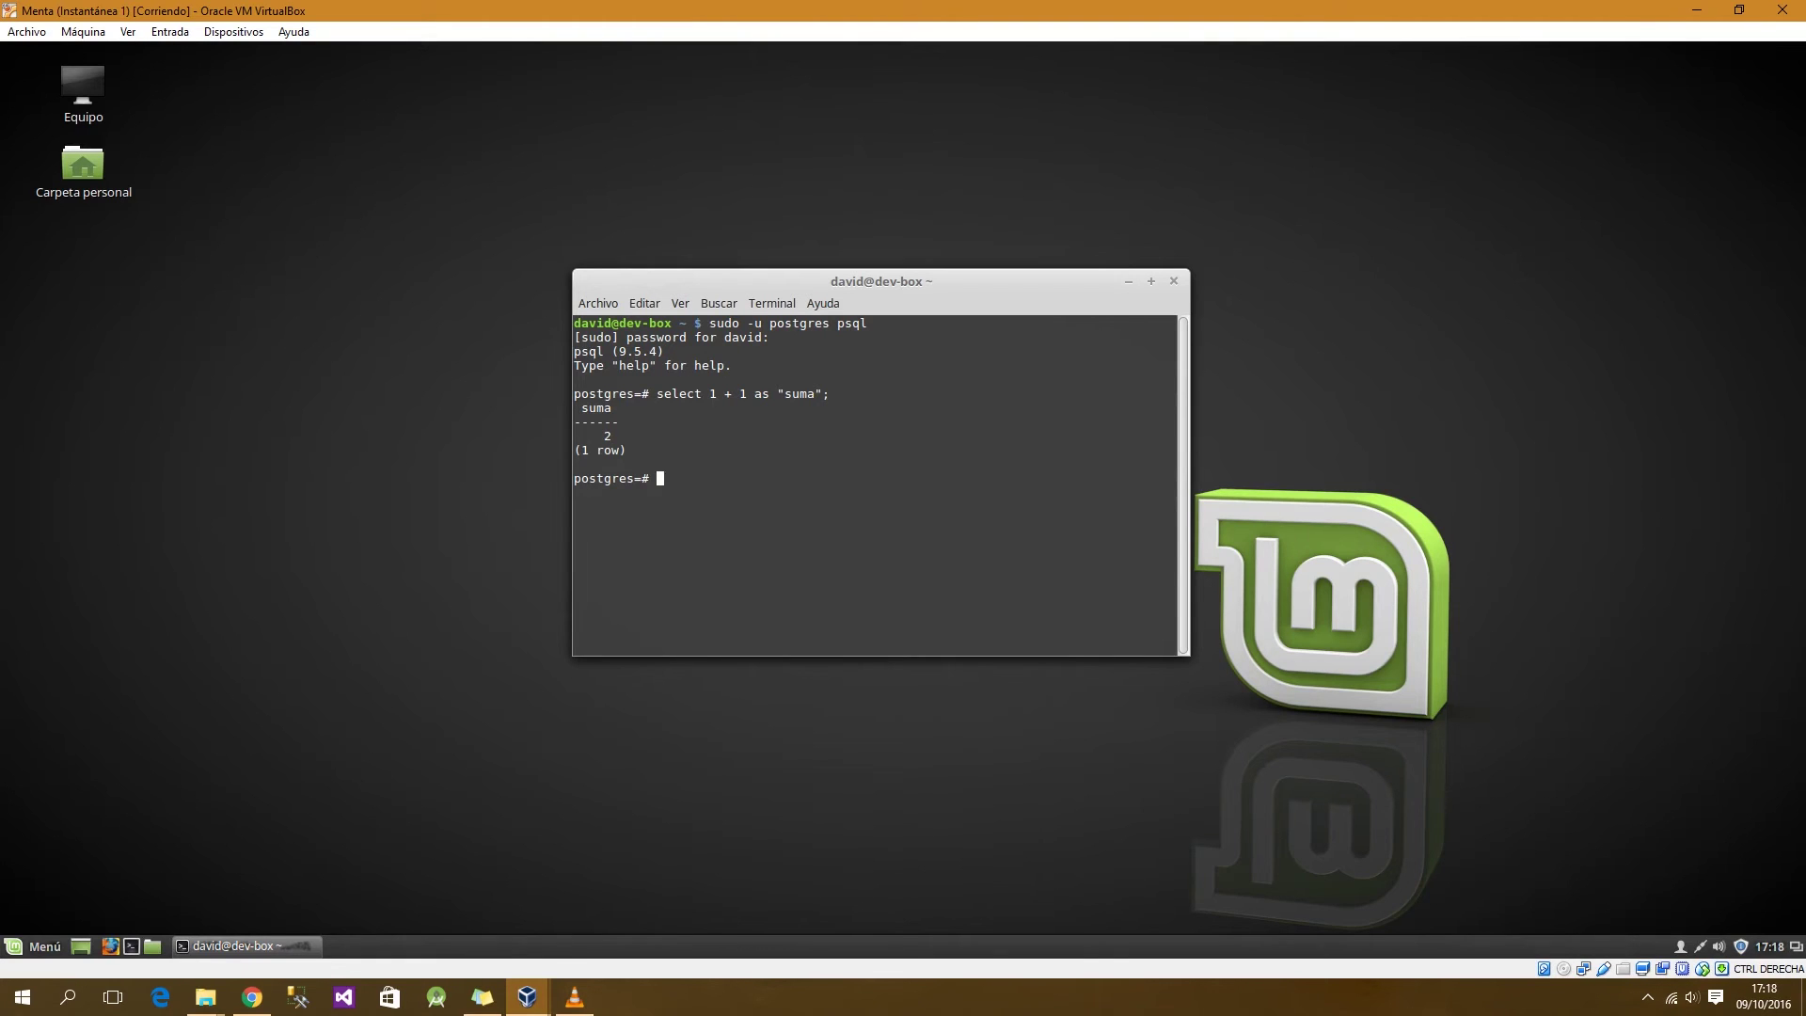
Step: Run the query returning suma 2 and resta 0, then type a union all query
type("select 1 + 1 as \"suma\", 1 - 1 as \"")
type("es")
key("BackSpace")
key("BackSpace")
type("resta\";")
key("Return")
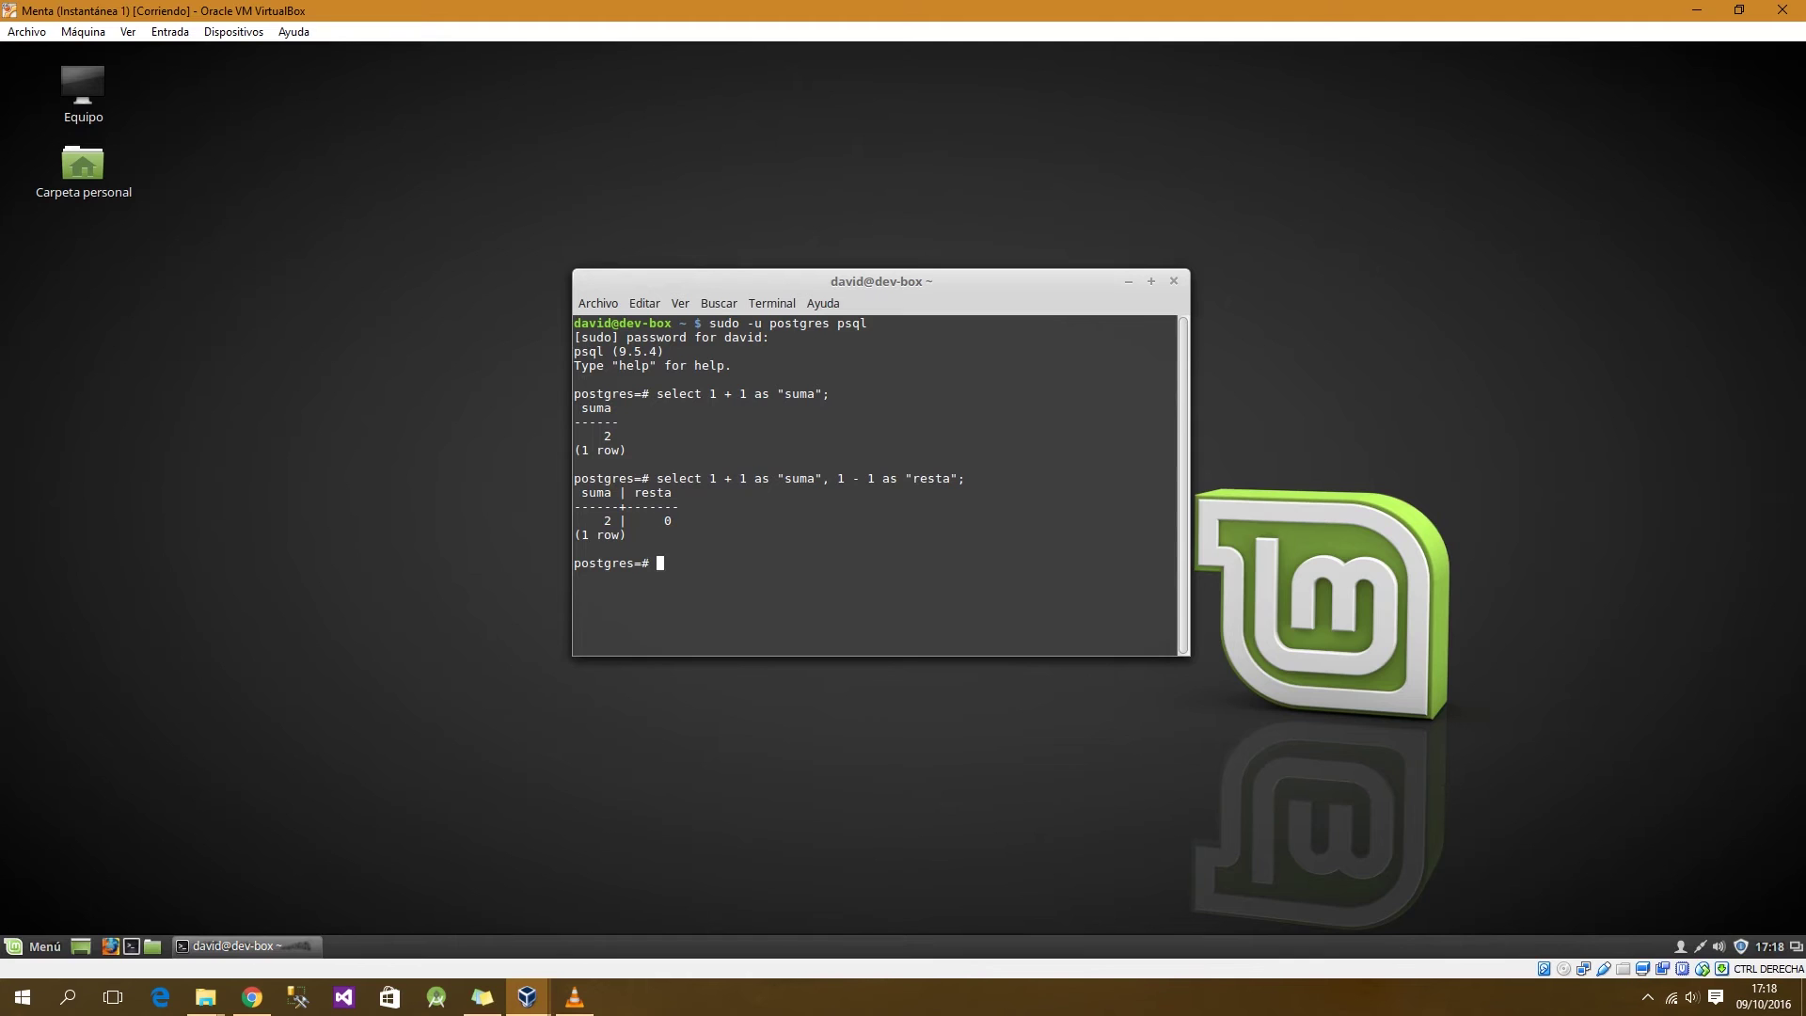
type("select 1 + 1 as \"suma\" union all select 1 + 2 as \"suma\"")
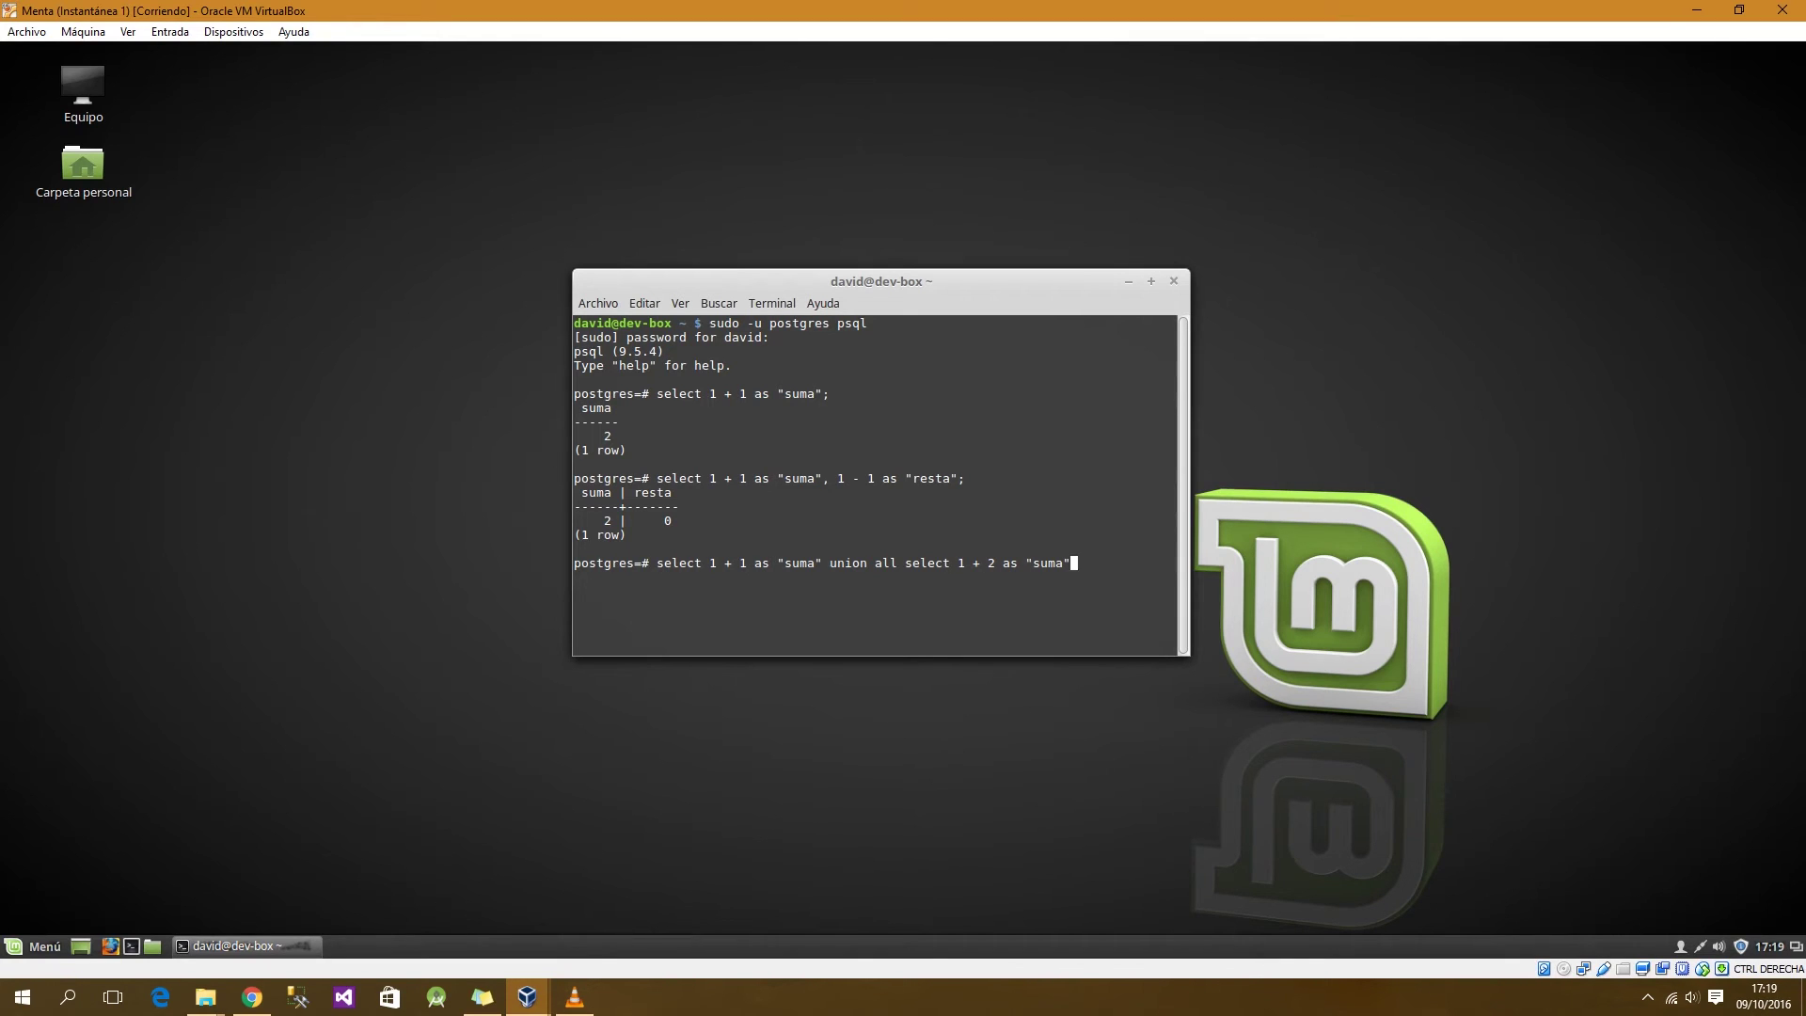
Step: Run the union all query returning suma rows 2 and 3, then begin an alter user postgres password command
type(";")
key("Return")
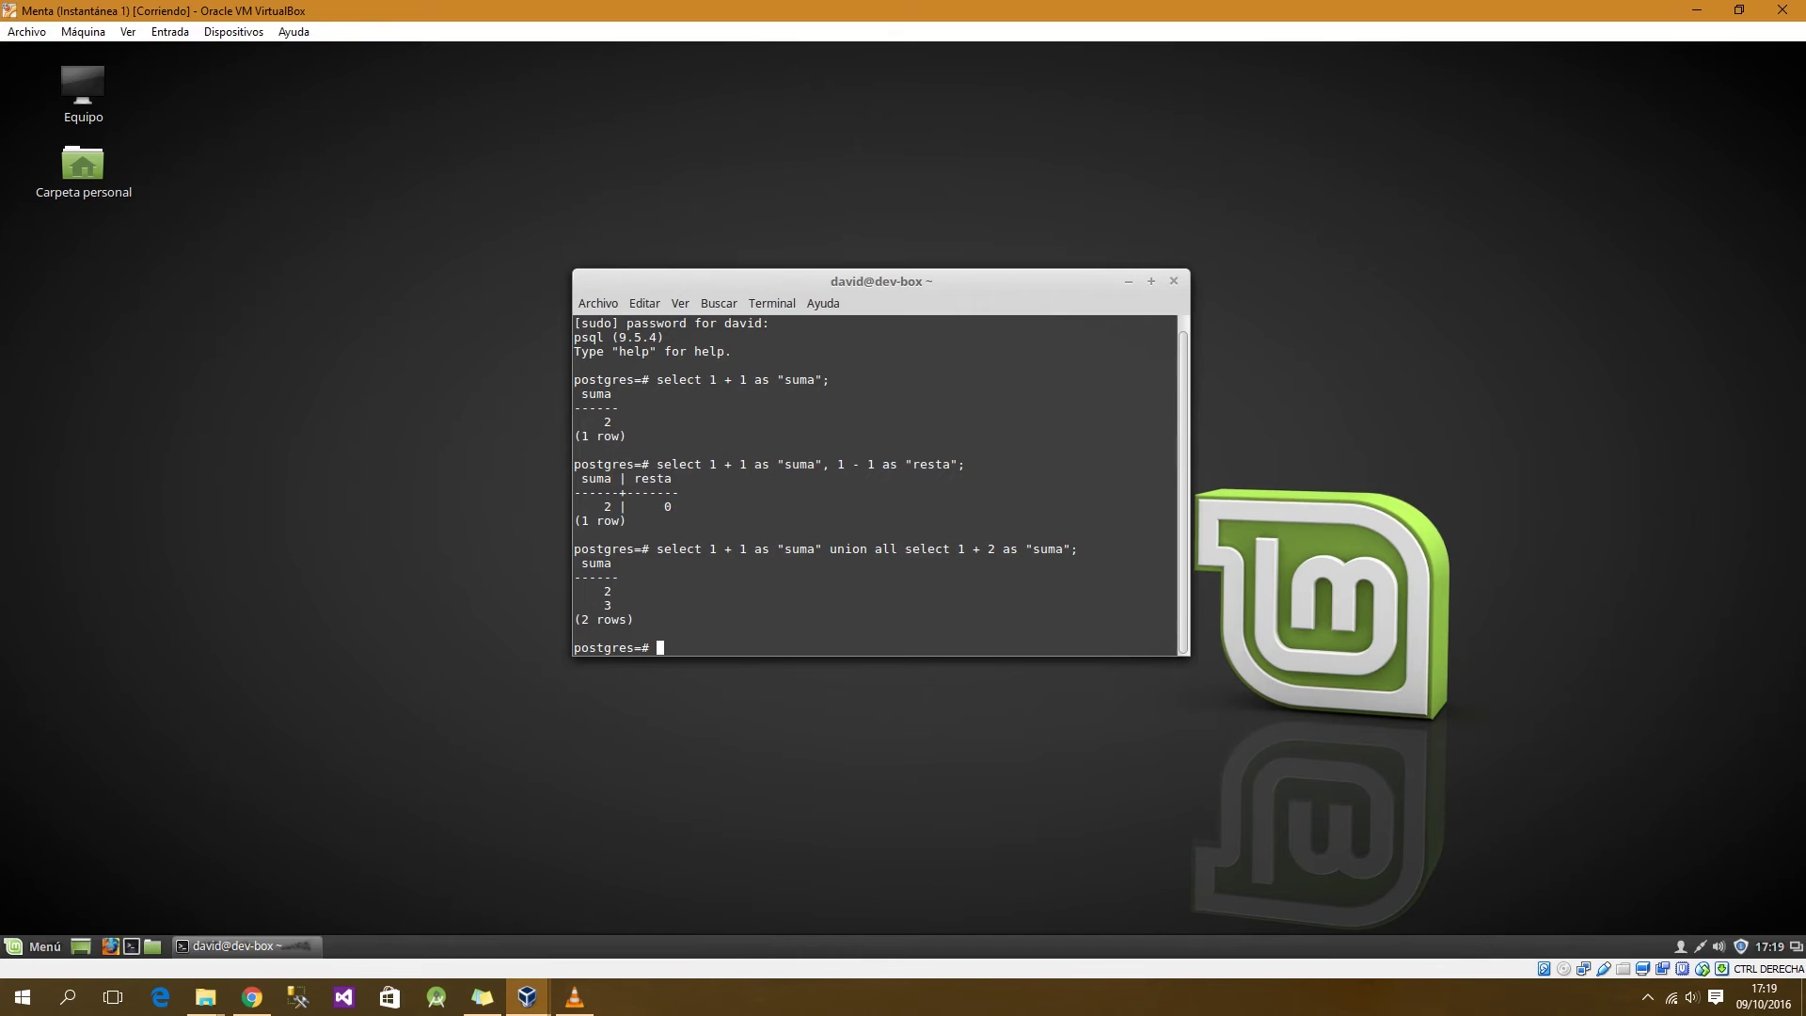
type("alter user postgres password 'postr")
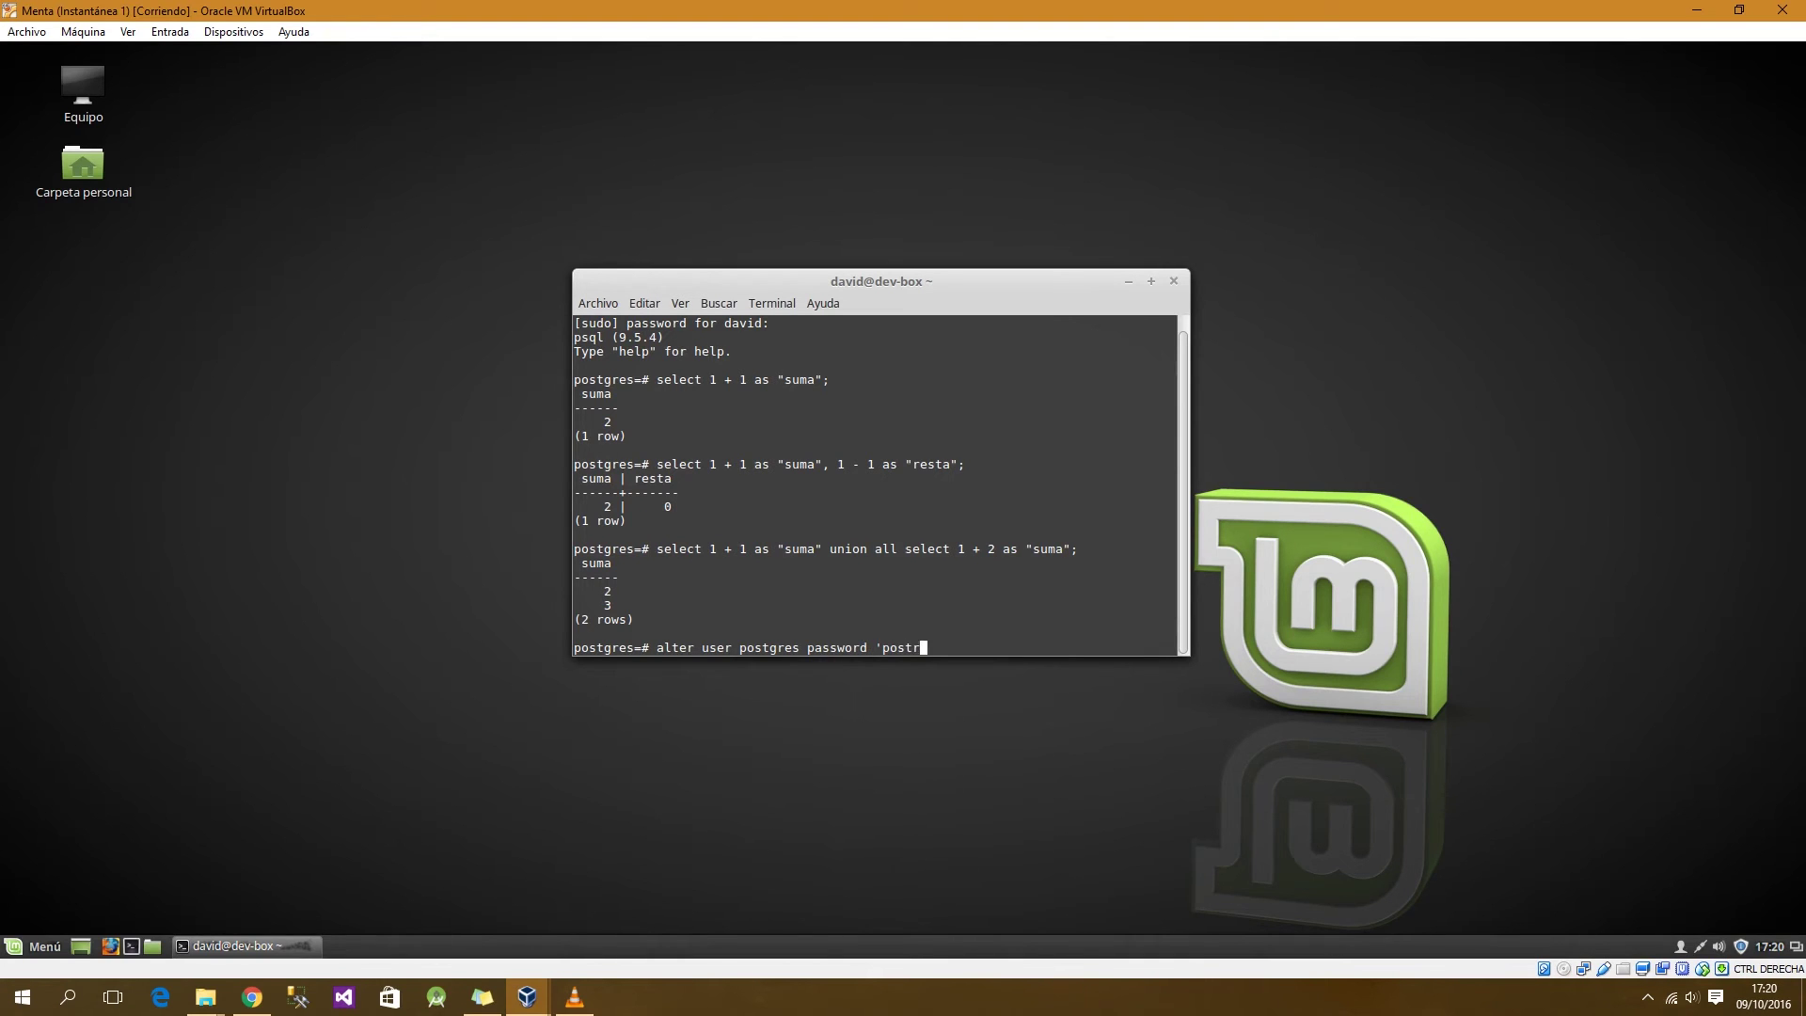
Step: Correct the typed new password and run the ALTER USER password change for postgres
key("BackSpace")
type("grr")
key("BackSpace")
type("es';")
key("Return")
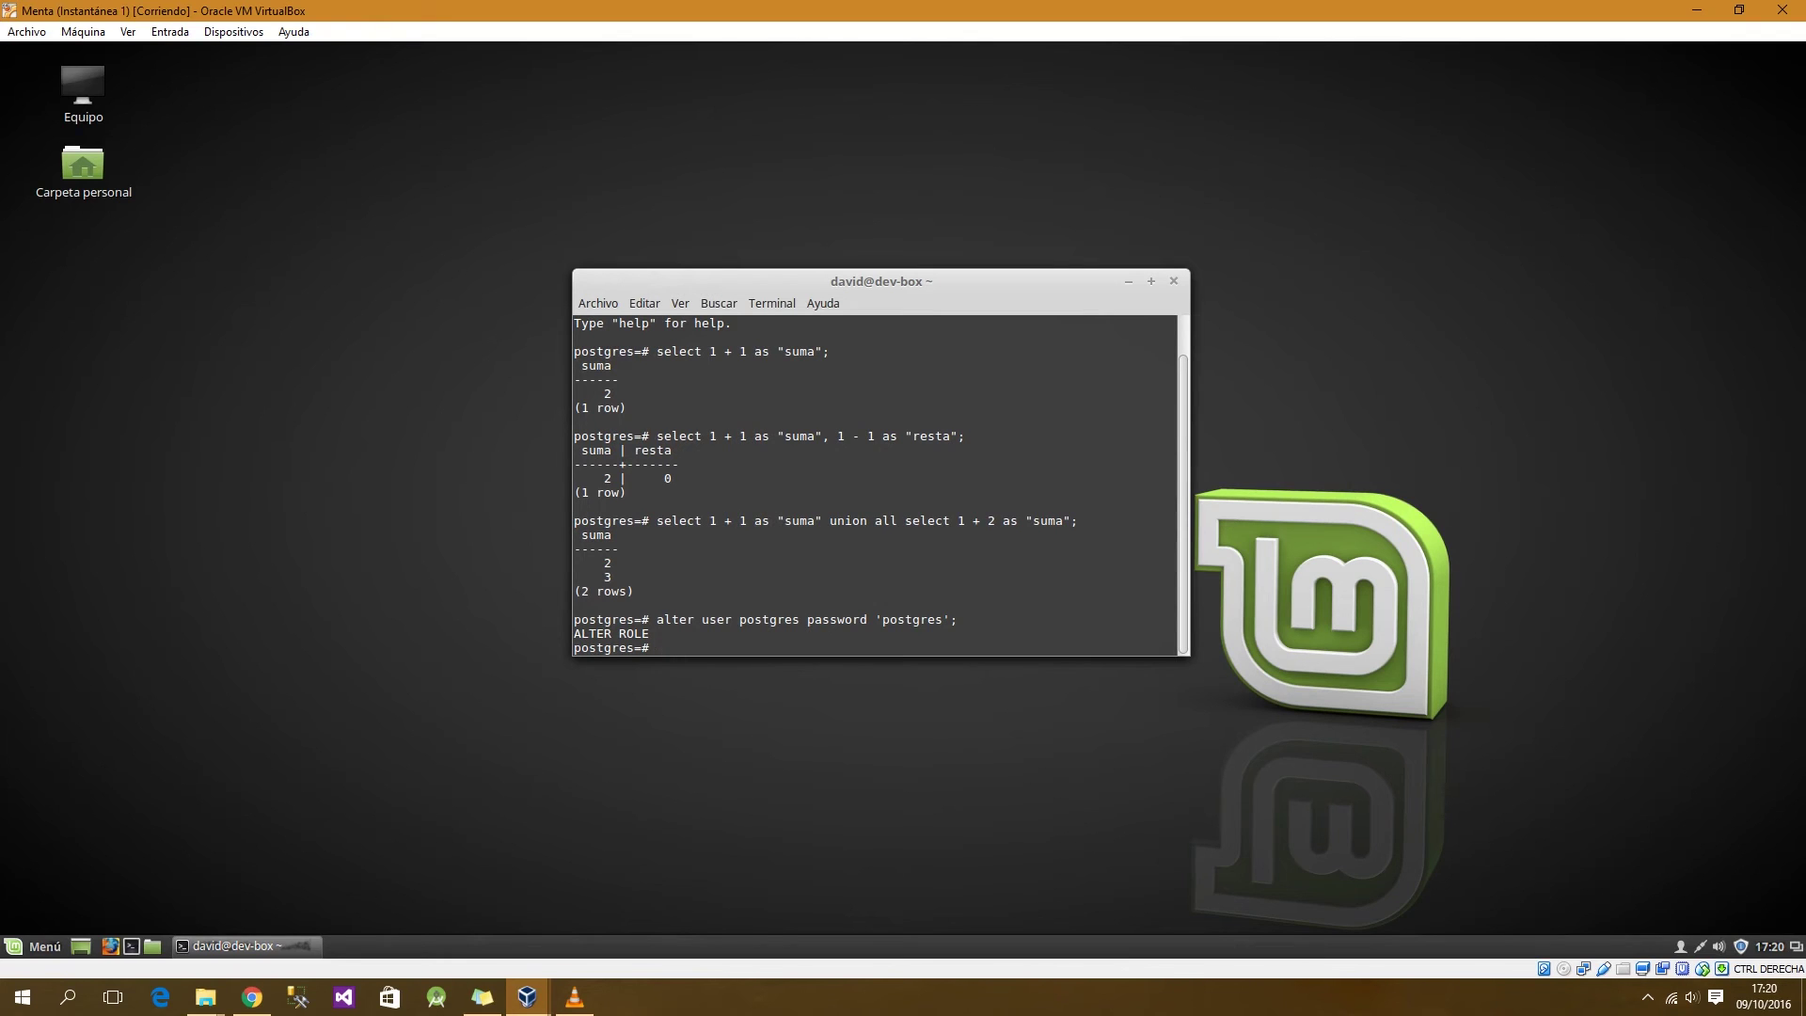
Step: Quit psql with \q, then exit the shell to close the terminal
type("\\q")
key("Return")
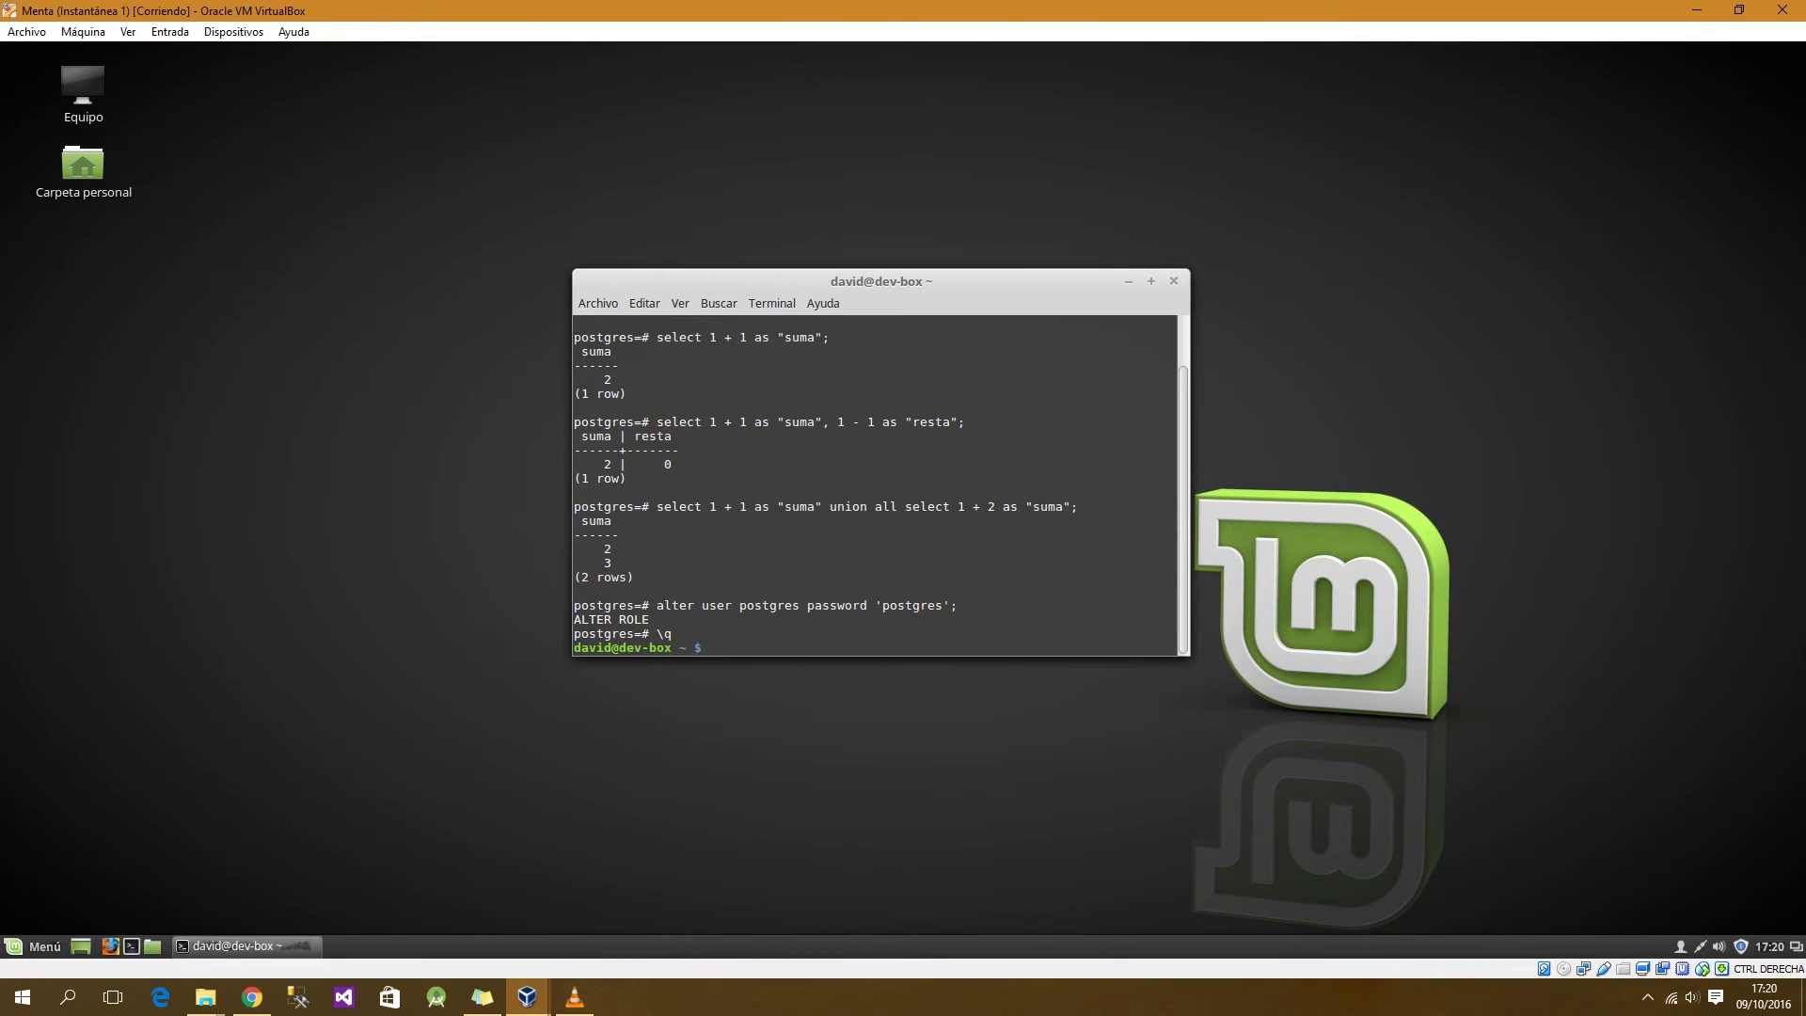
type("q")
key("BackSpace")
type("exit")
key("Return")
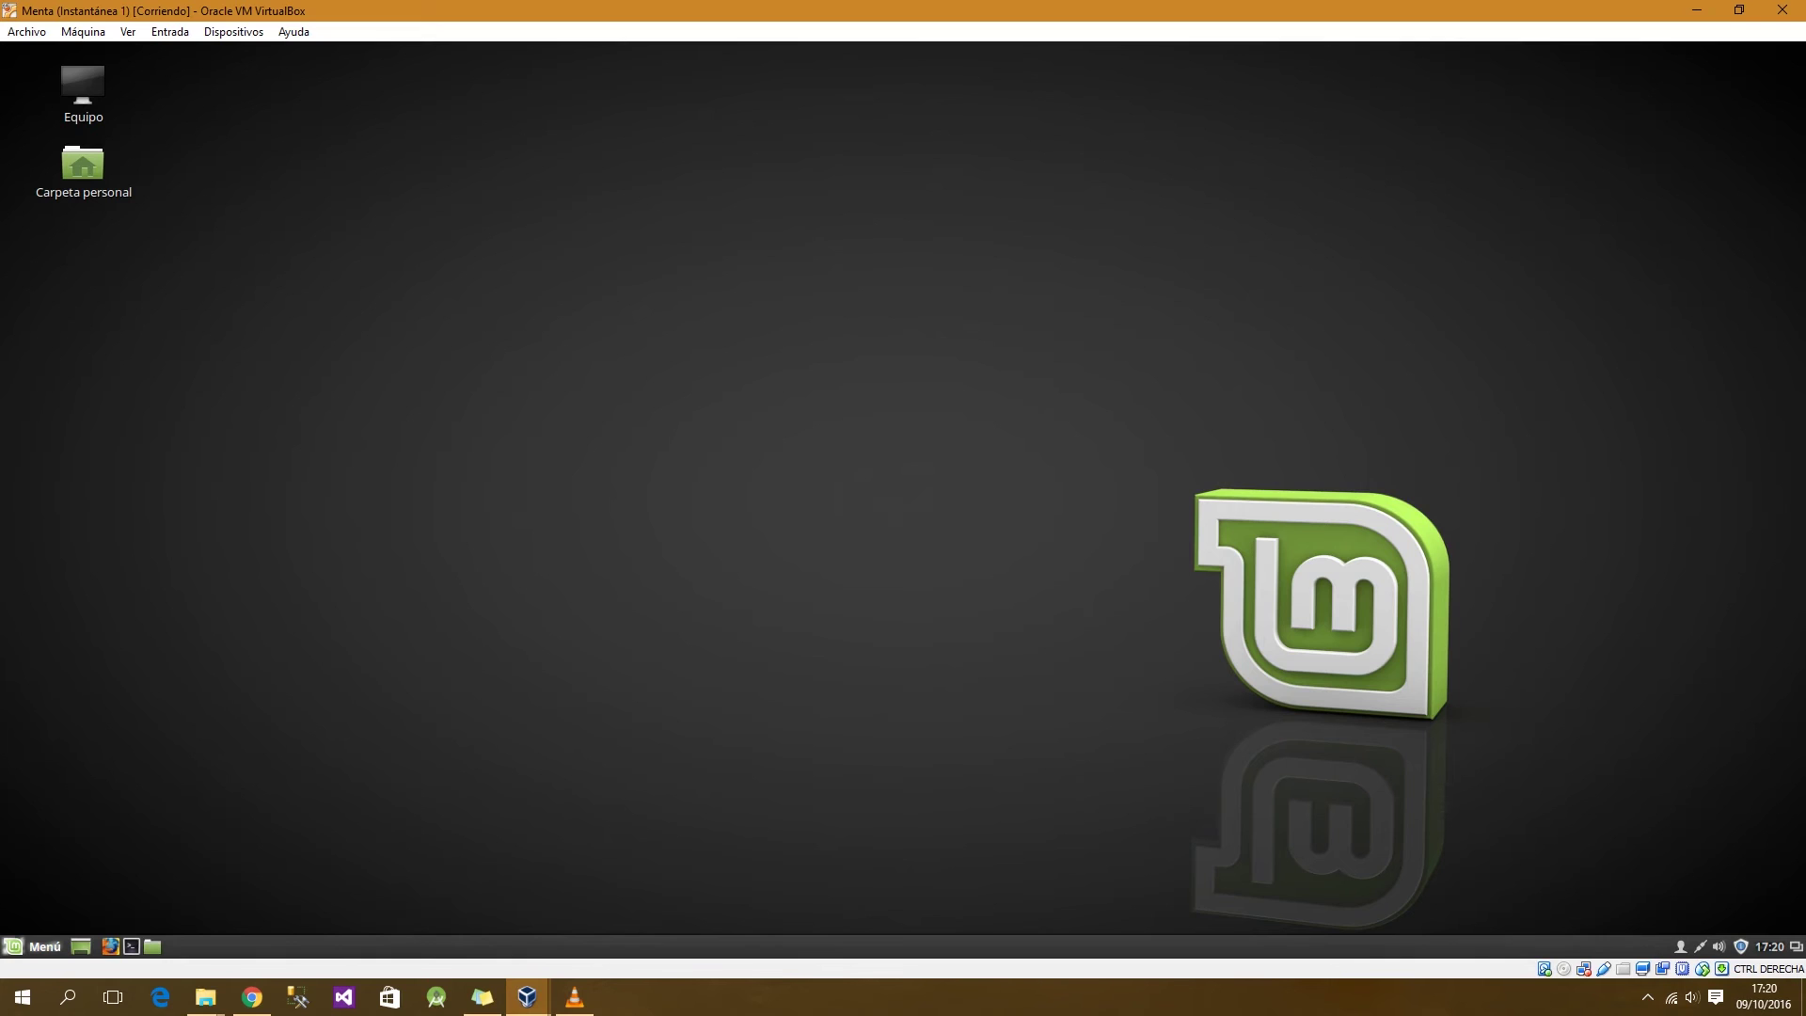
Step: Launch pgAdmin III from Menú > Programación and maximize its window
left_click(36, 946)
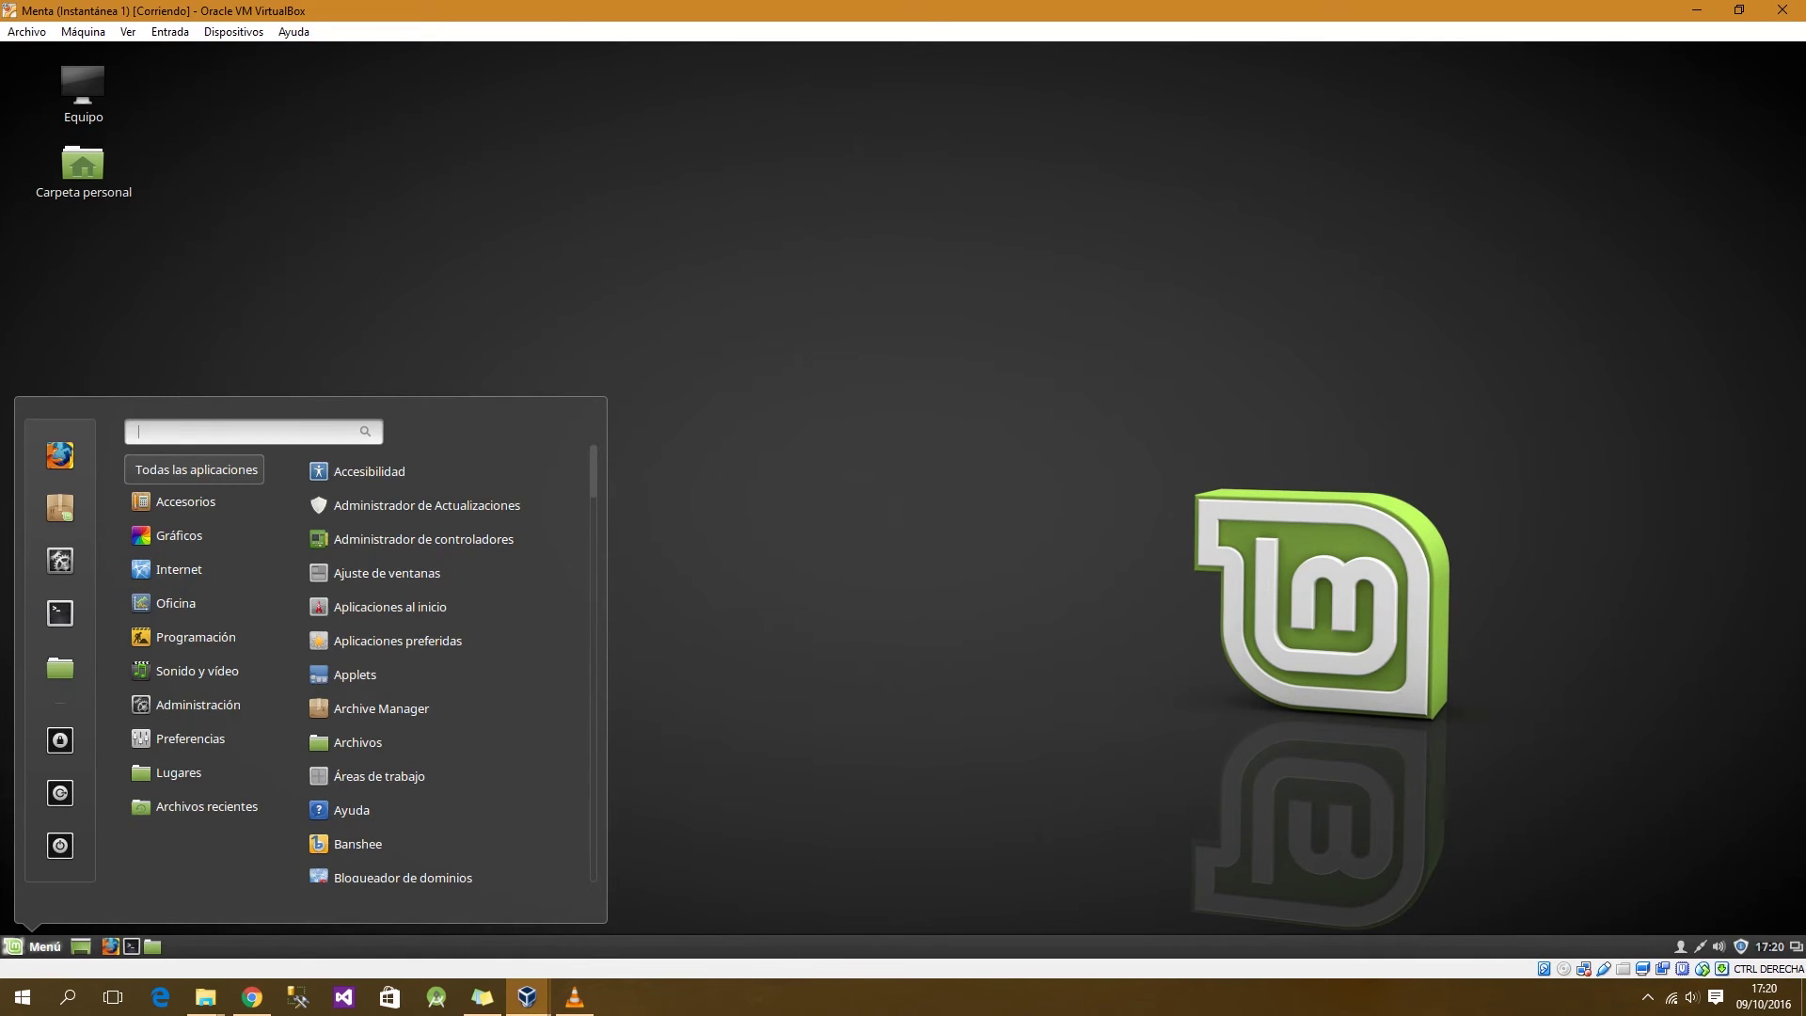
mouse_move(197, 704)
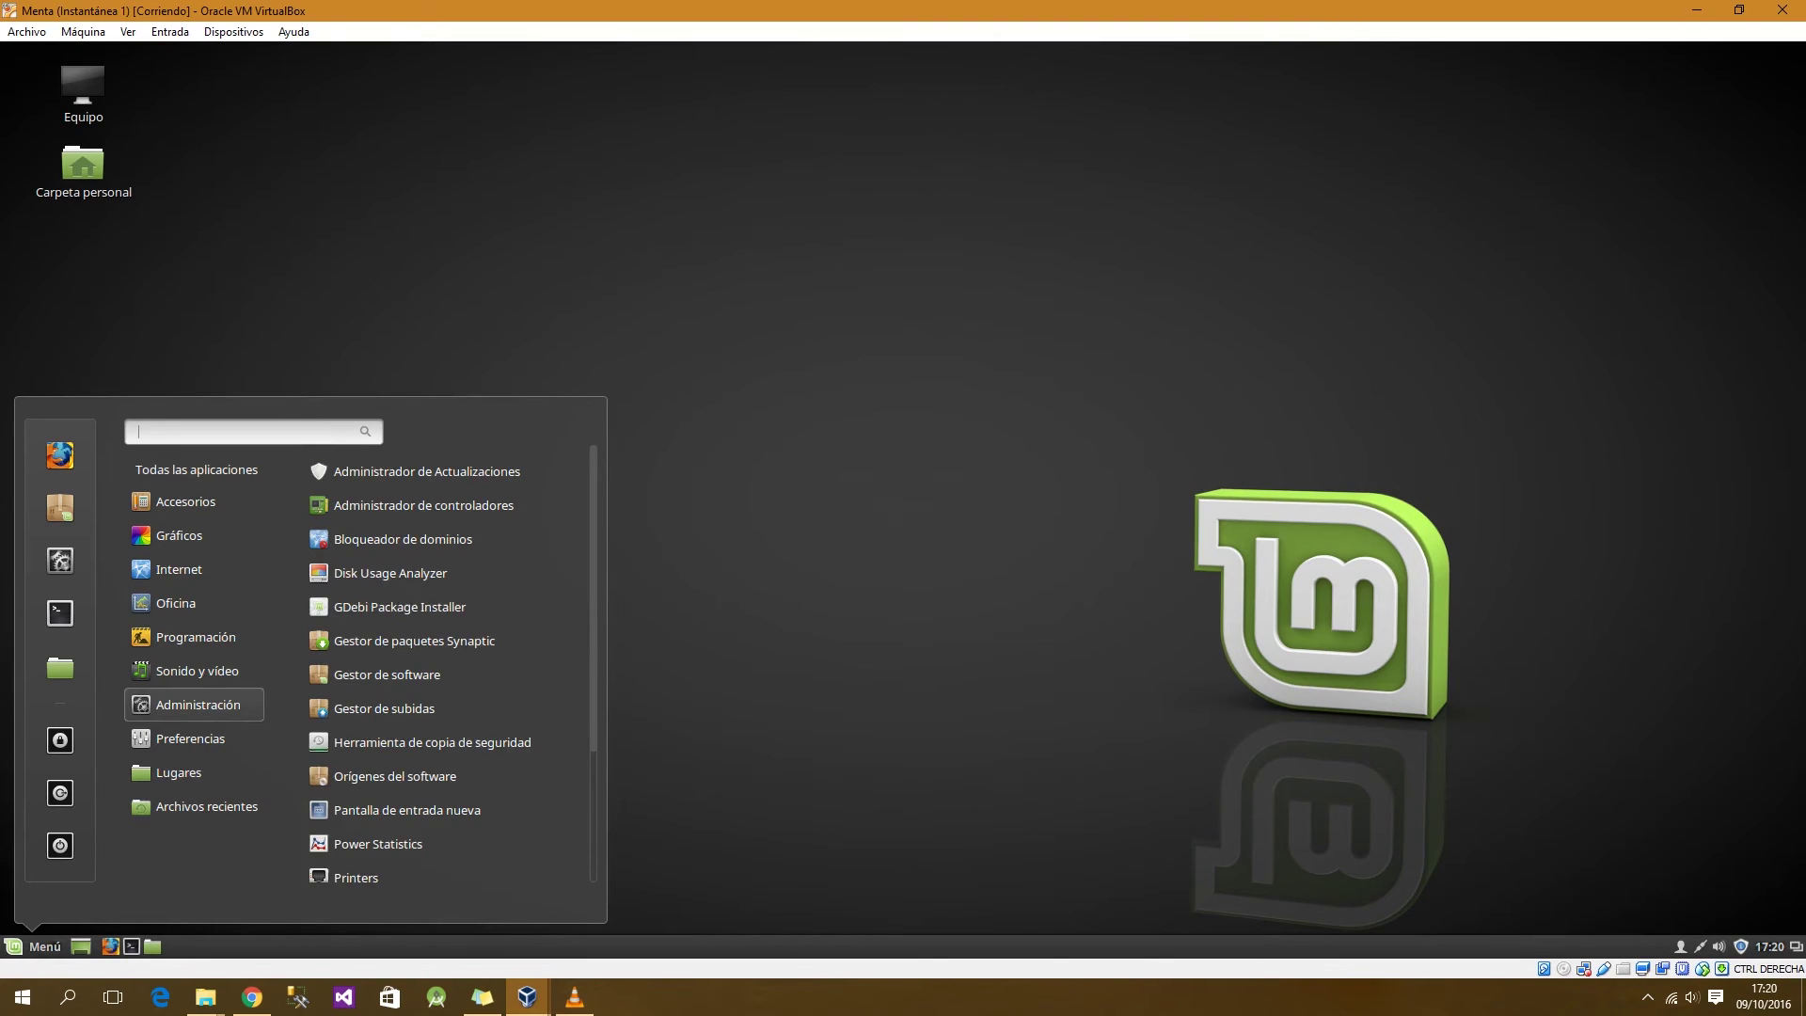
mouse_move(196, 637)
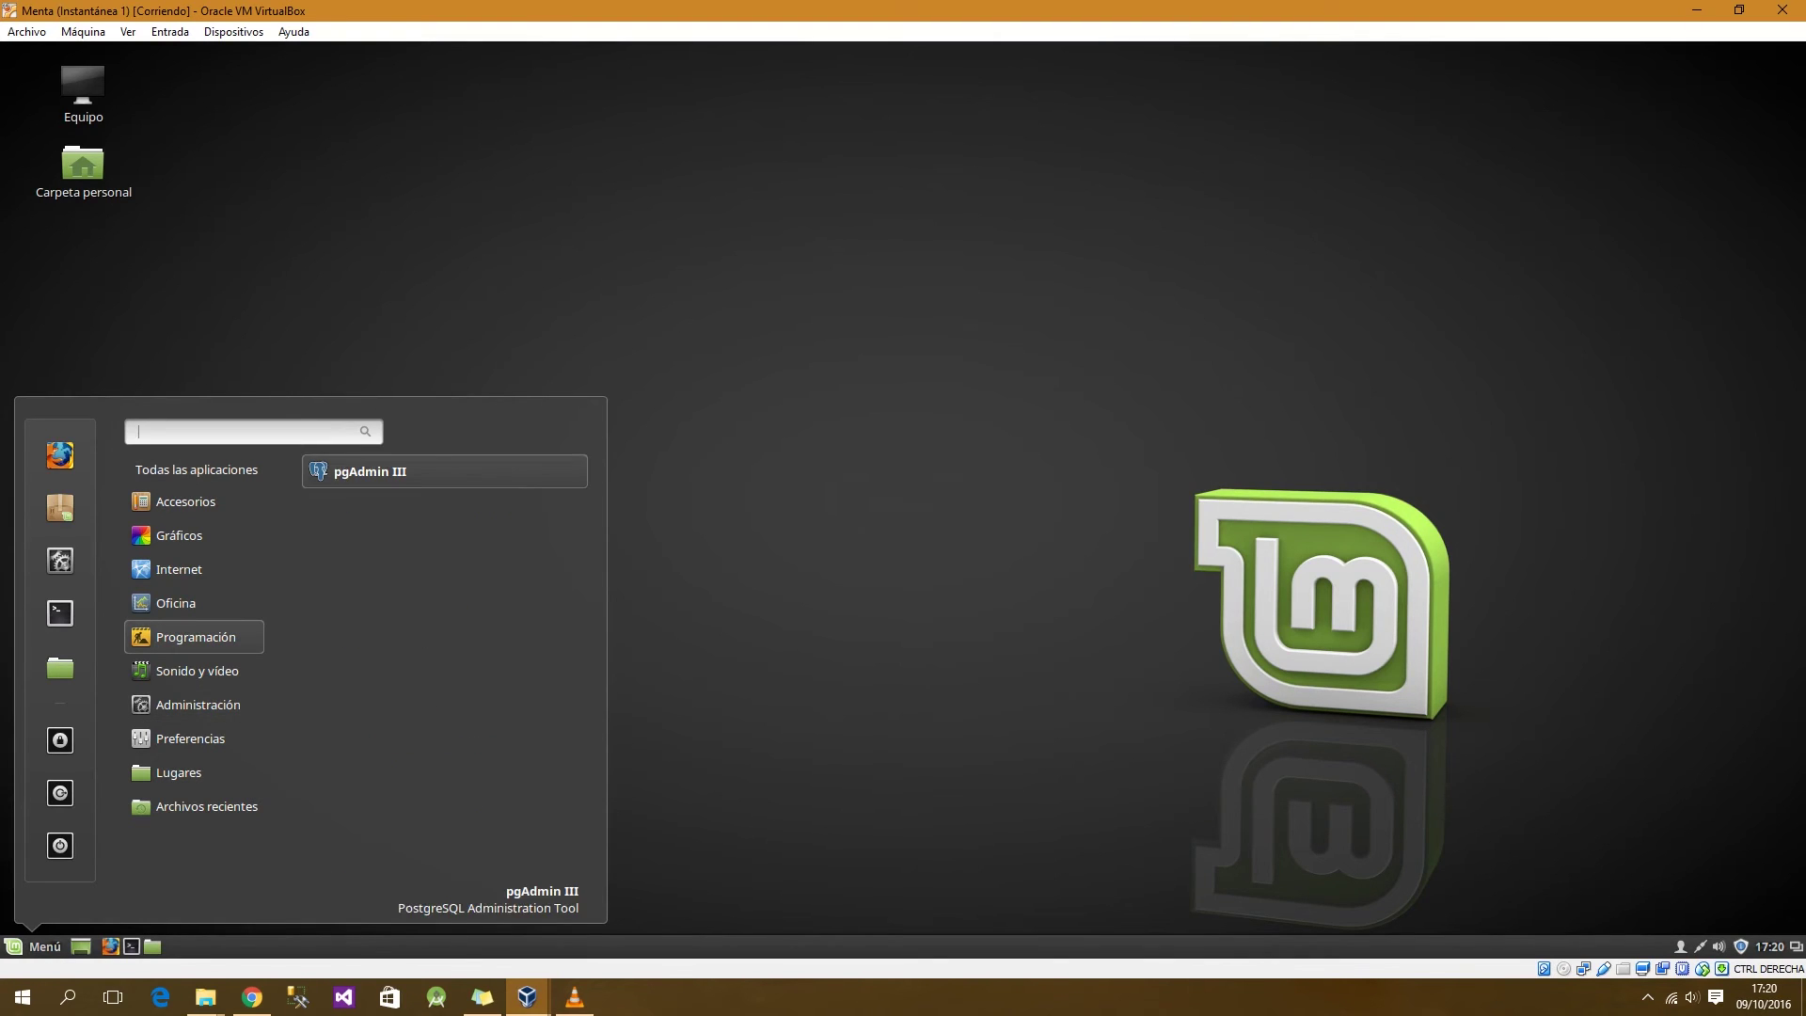
left_click(377, 472)
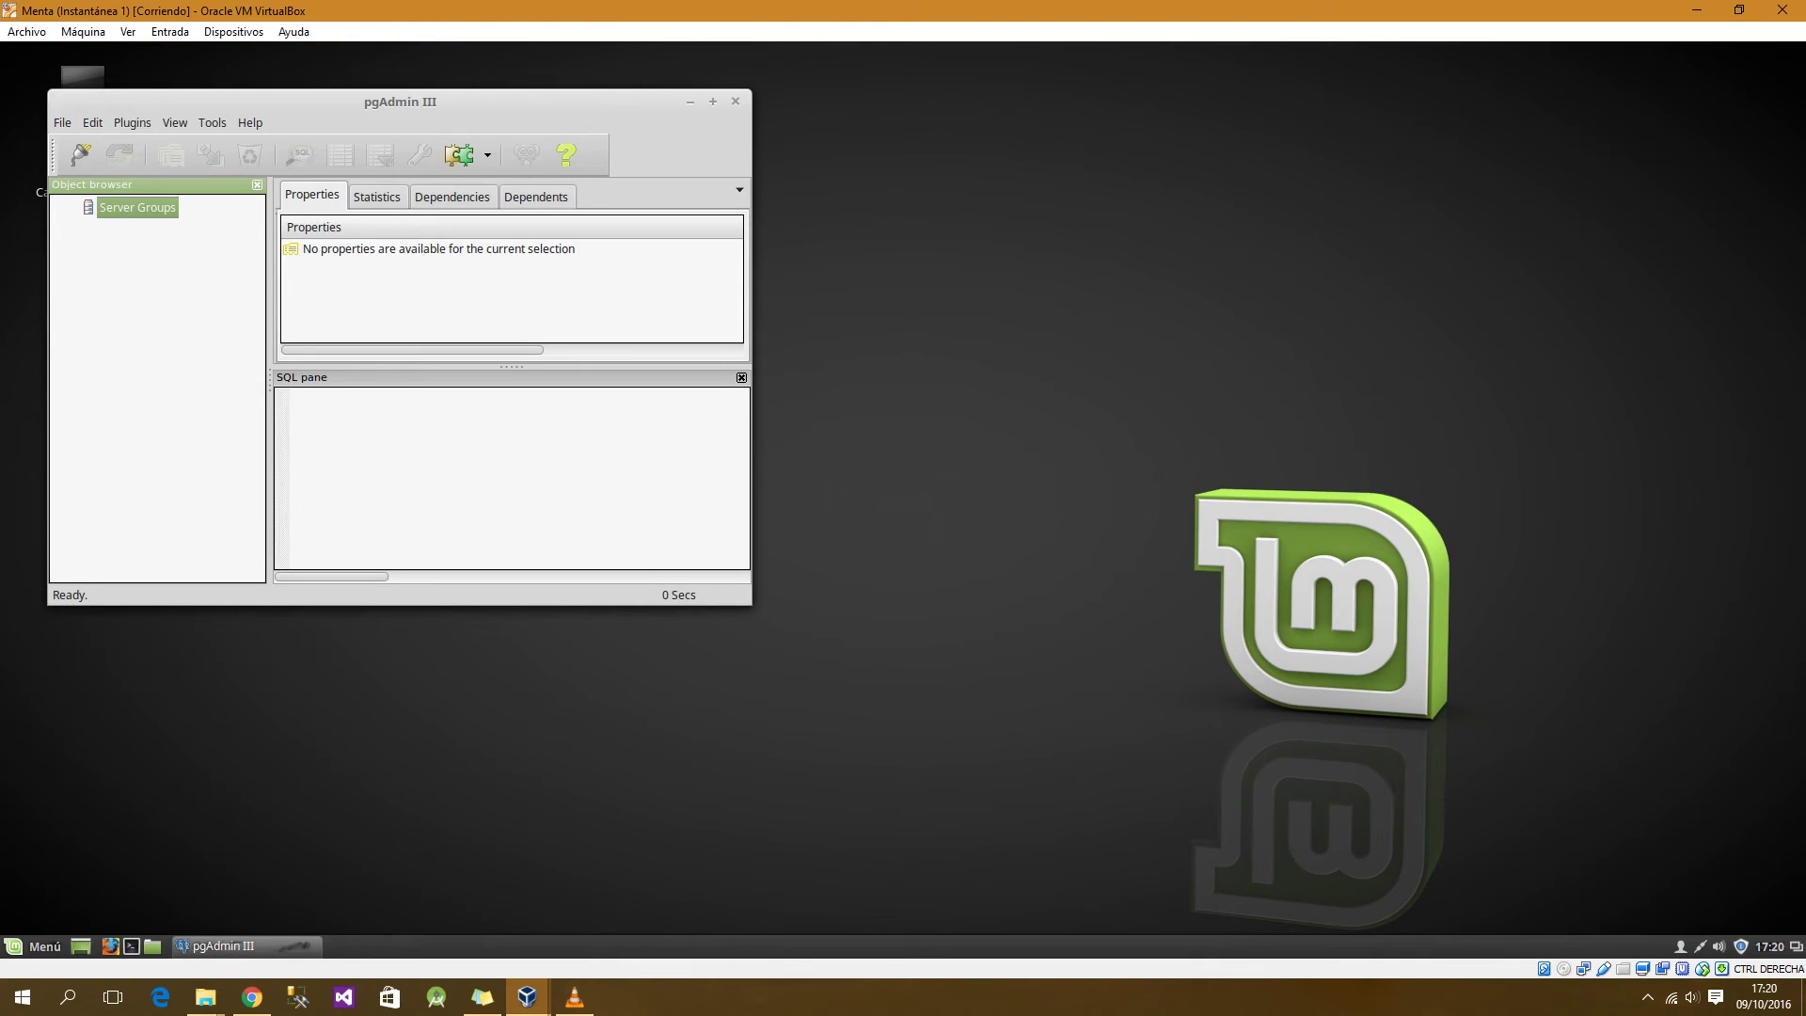
left_click(712, 102)
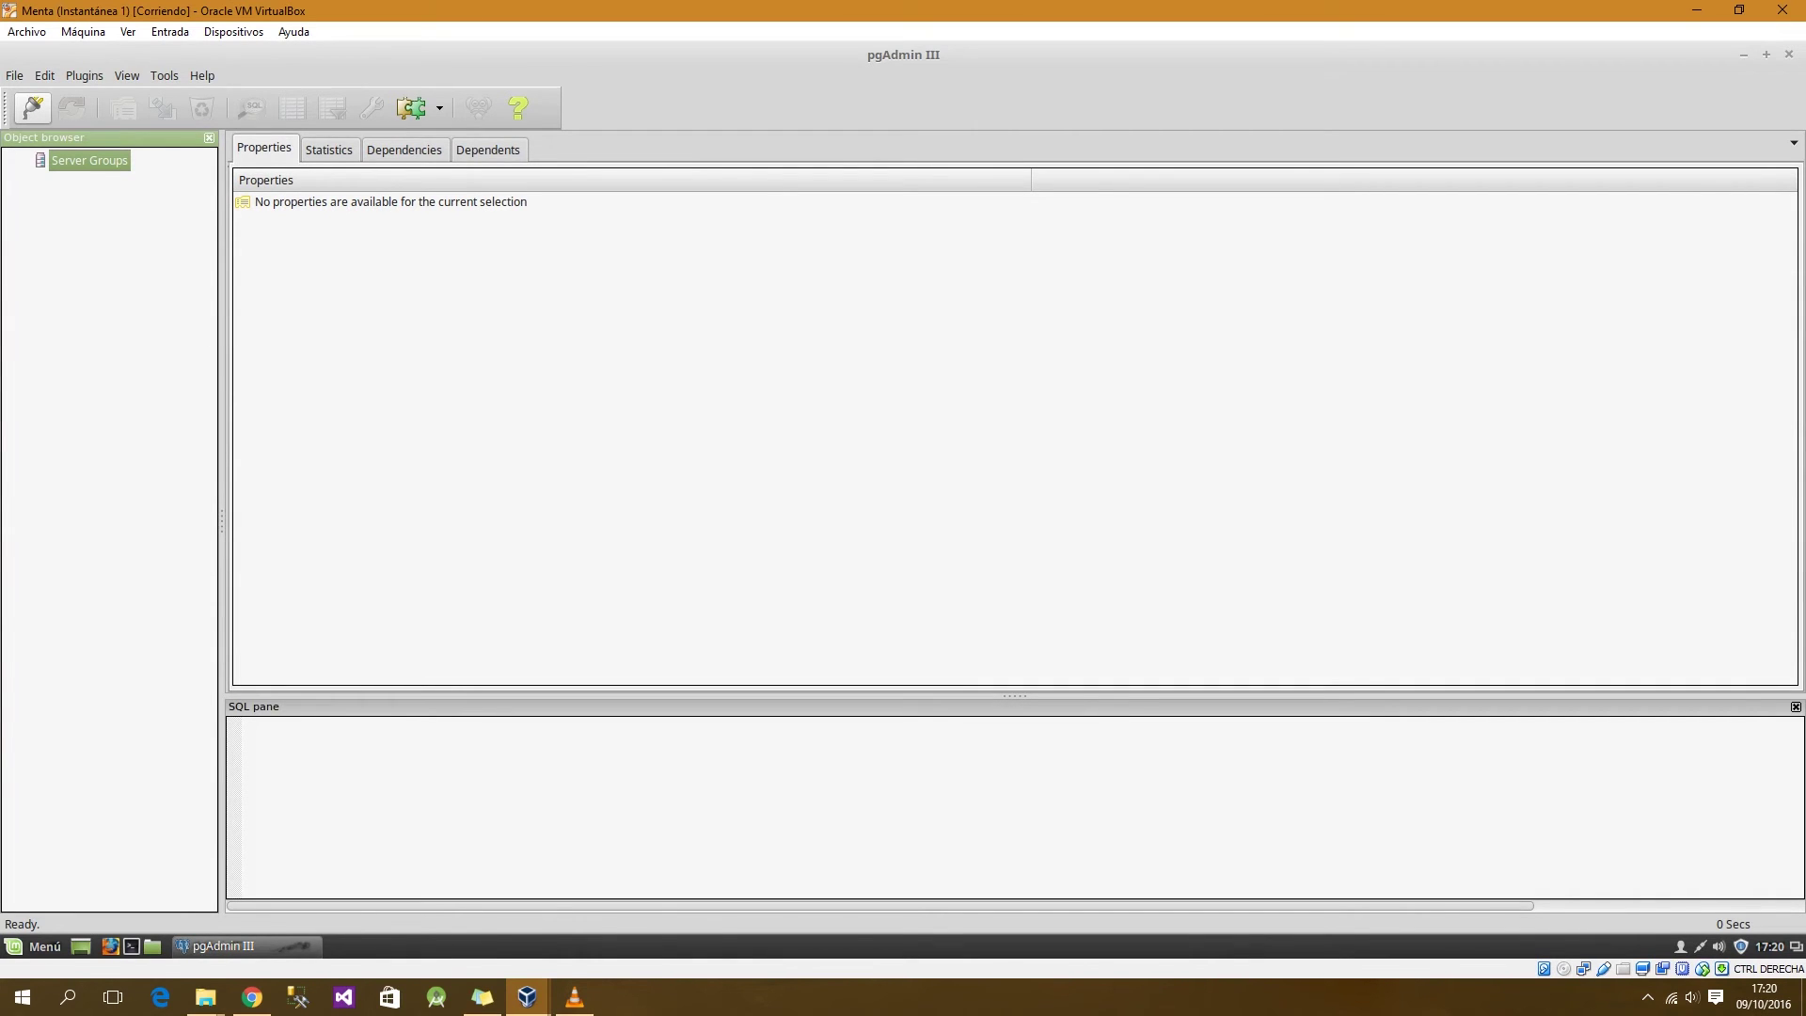
left_click(32, 108)
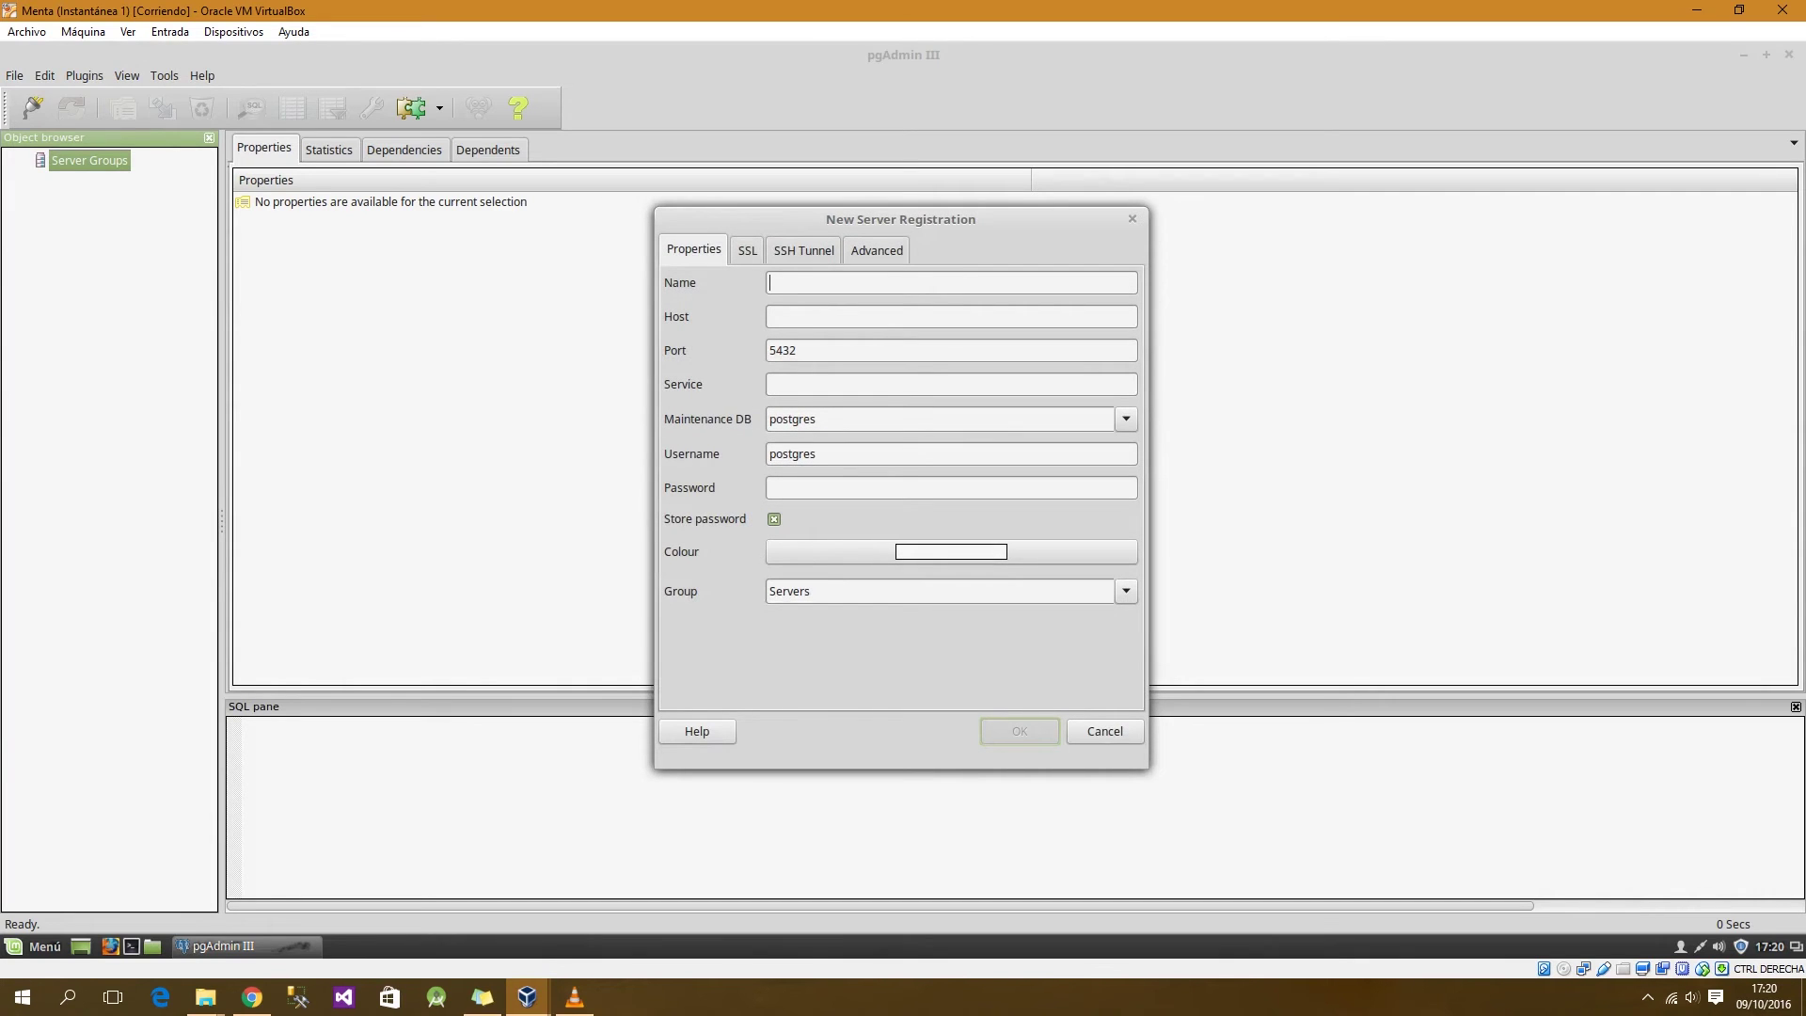
Step: Register server 'servidor local' on host localhost with the postgres password stored, and connect
type("ser")
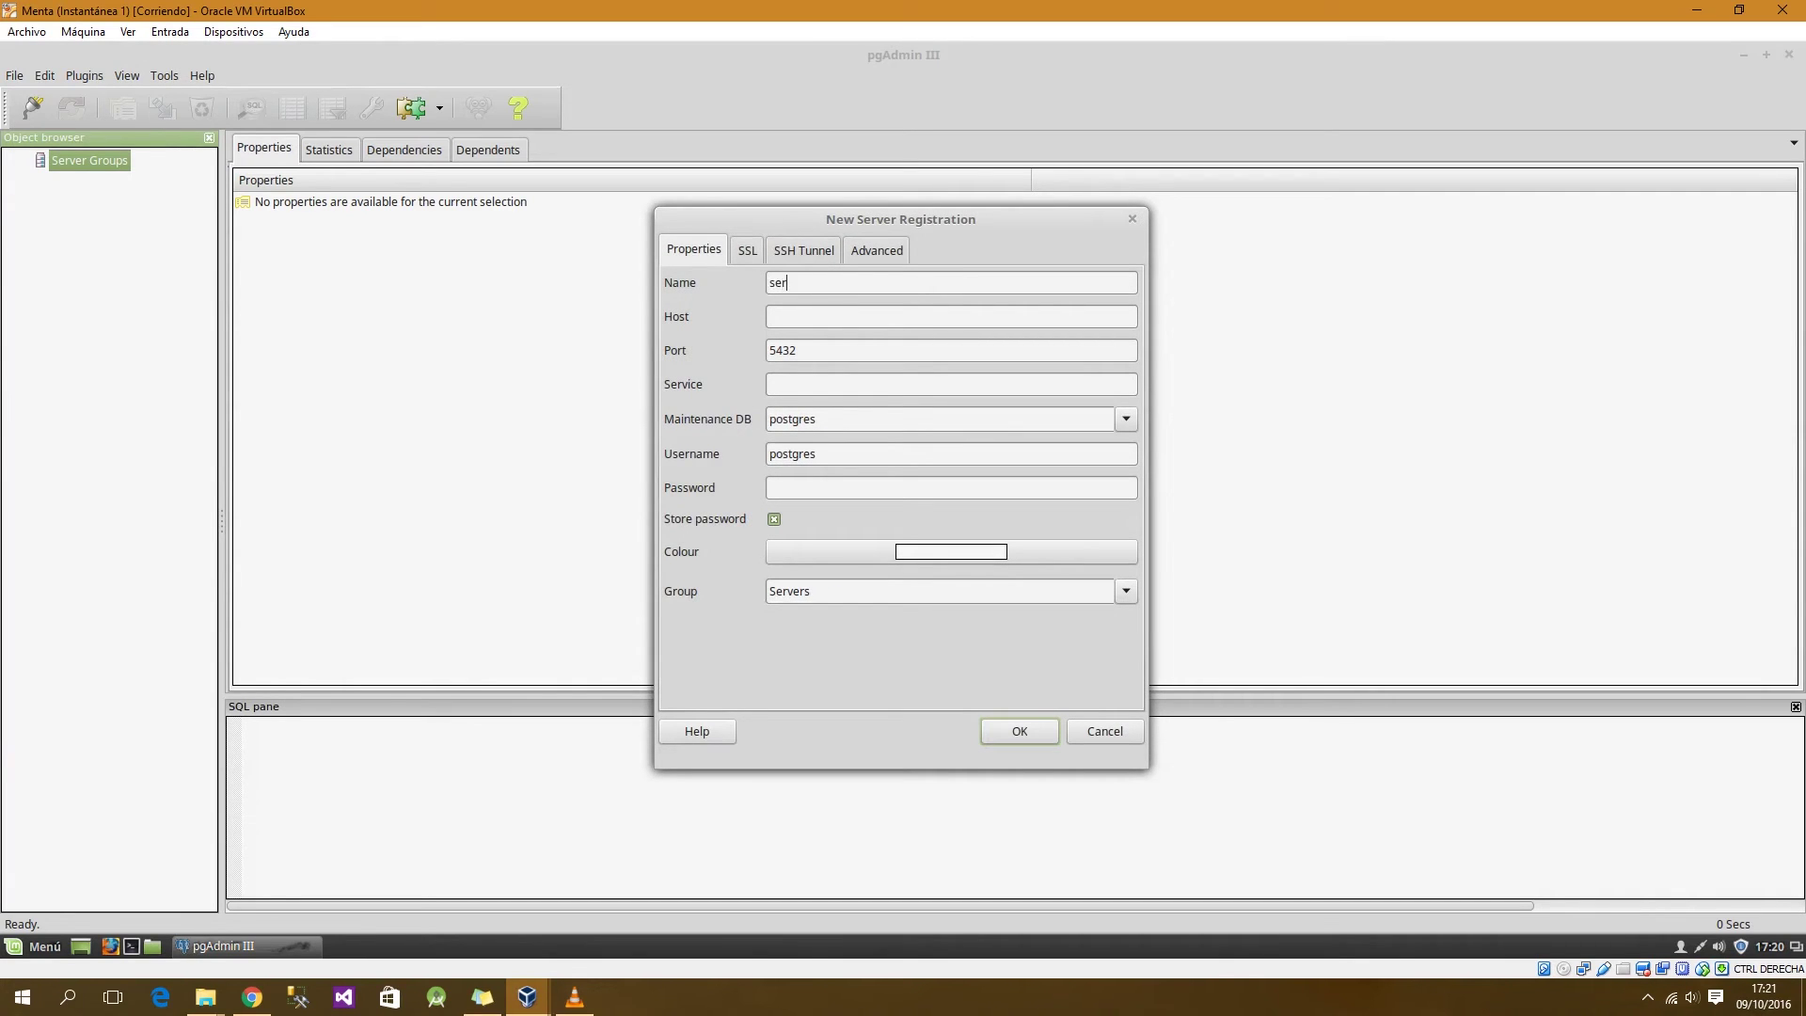
type("vidor localo")
type("lho")
type("12345")
key("Return")
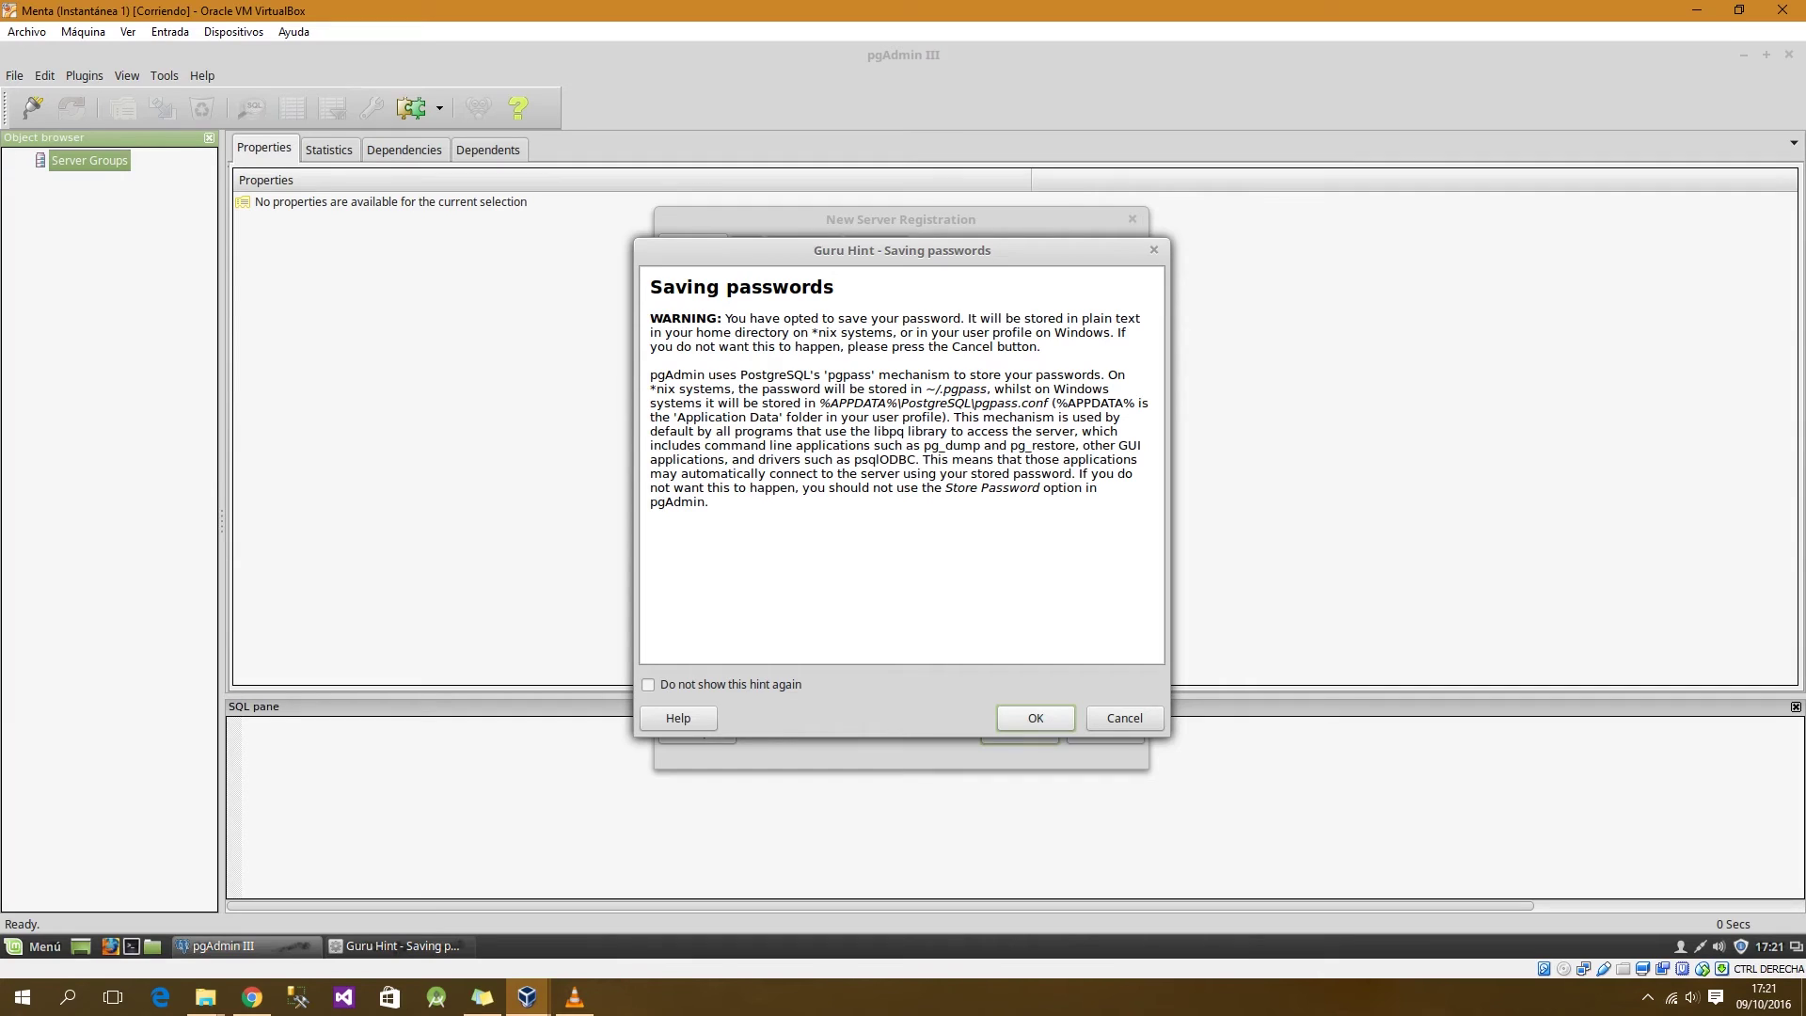
key("Return")
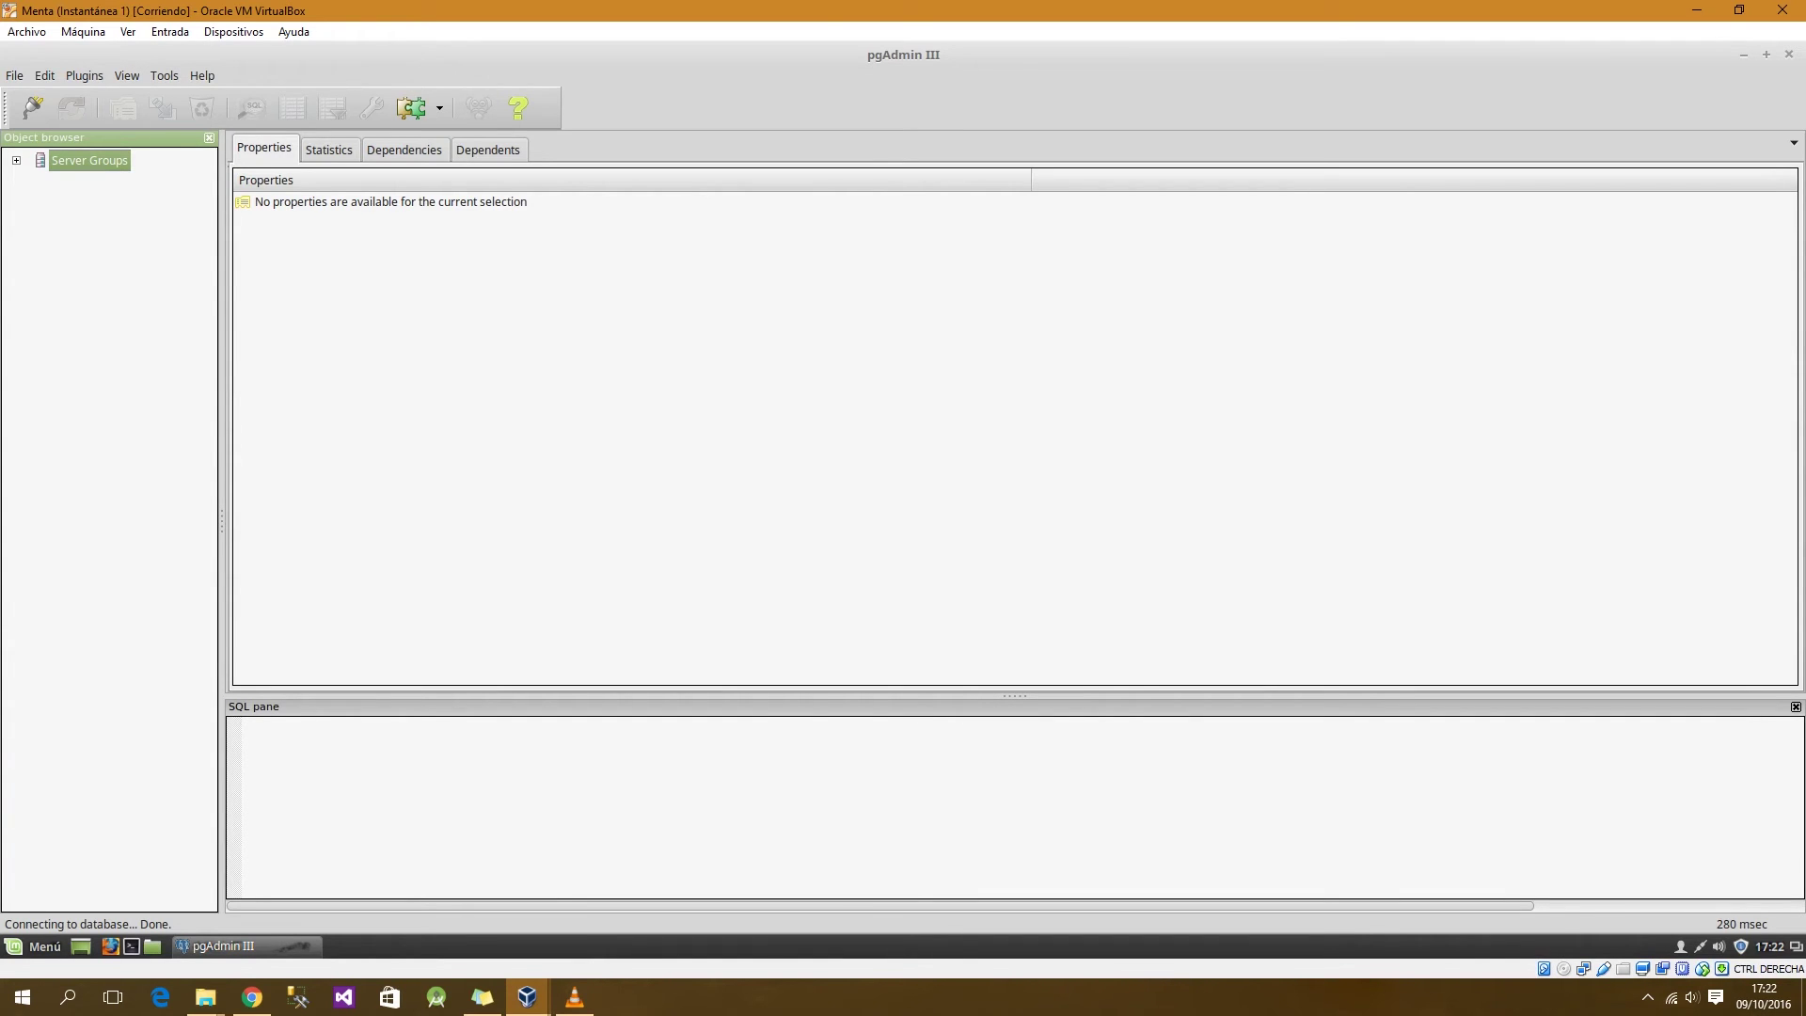
Step: Expand Server Groups, widen the object browser, and expand servidor local down to Databases
left_click(16, 161)
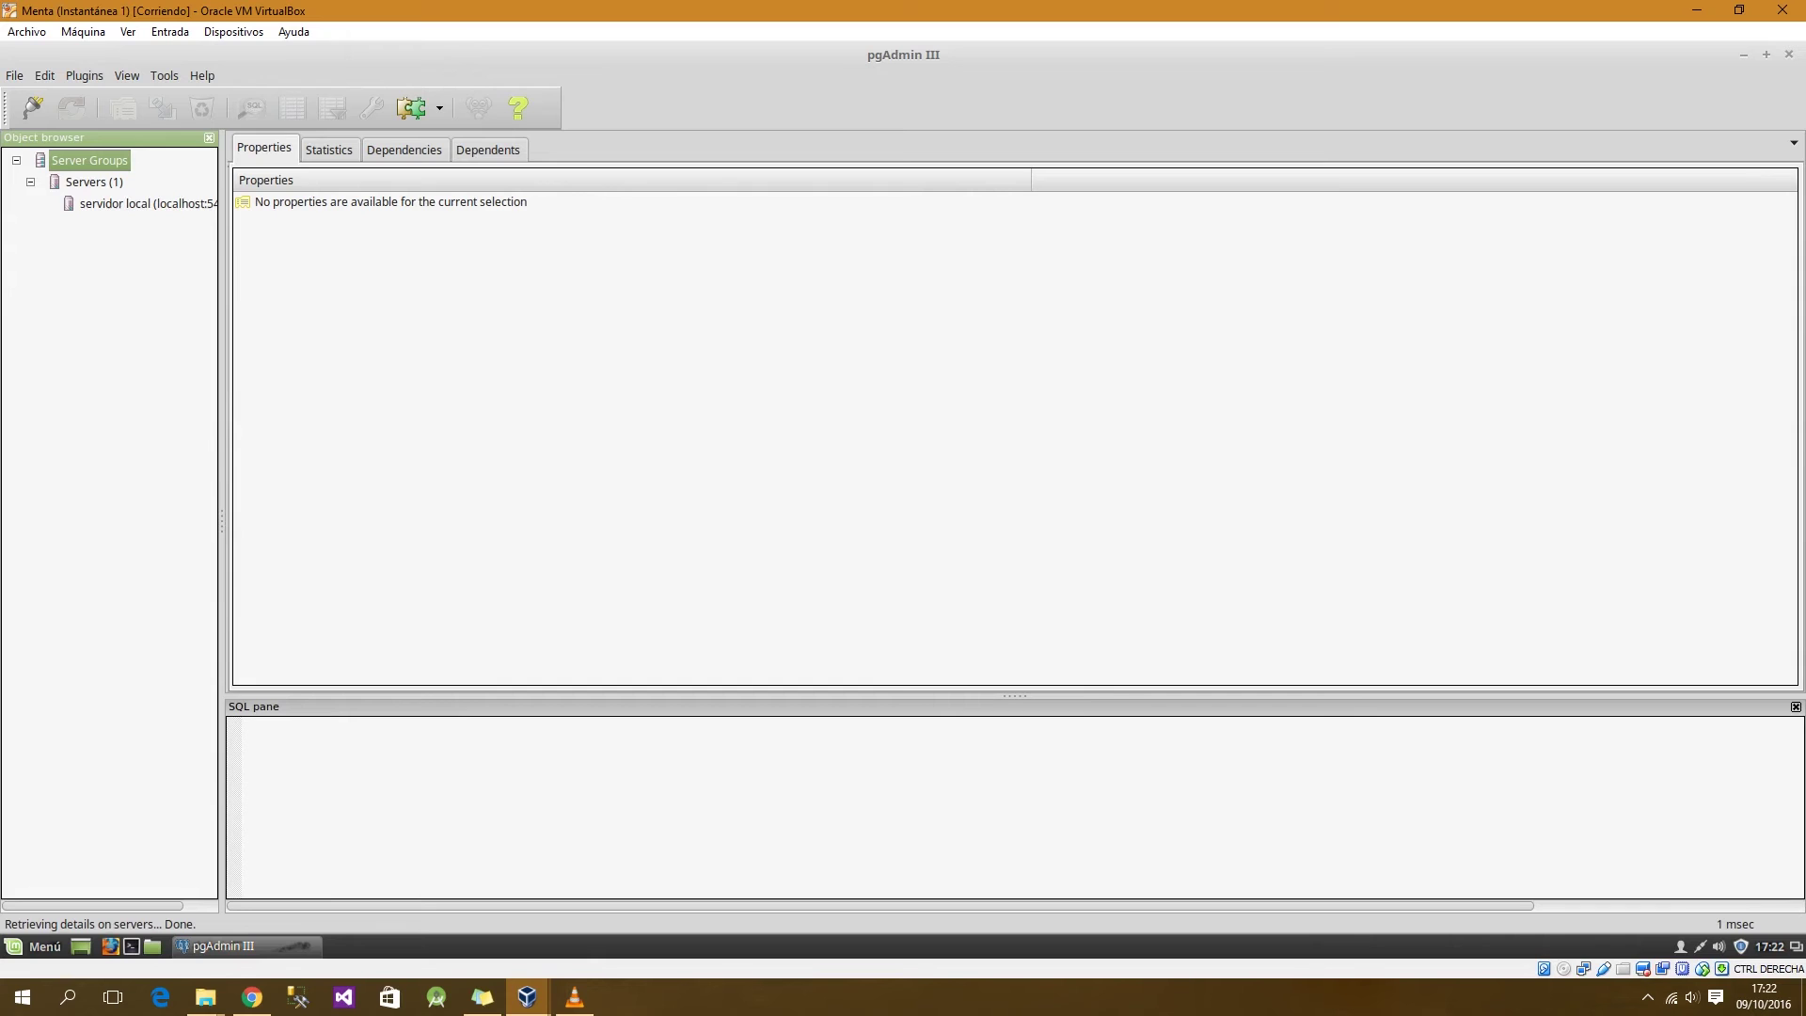
left_click_drag(222, 521, 327, 521)
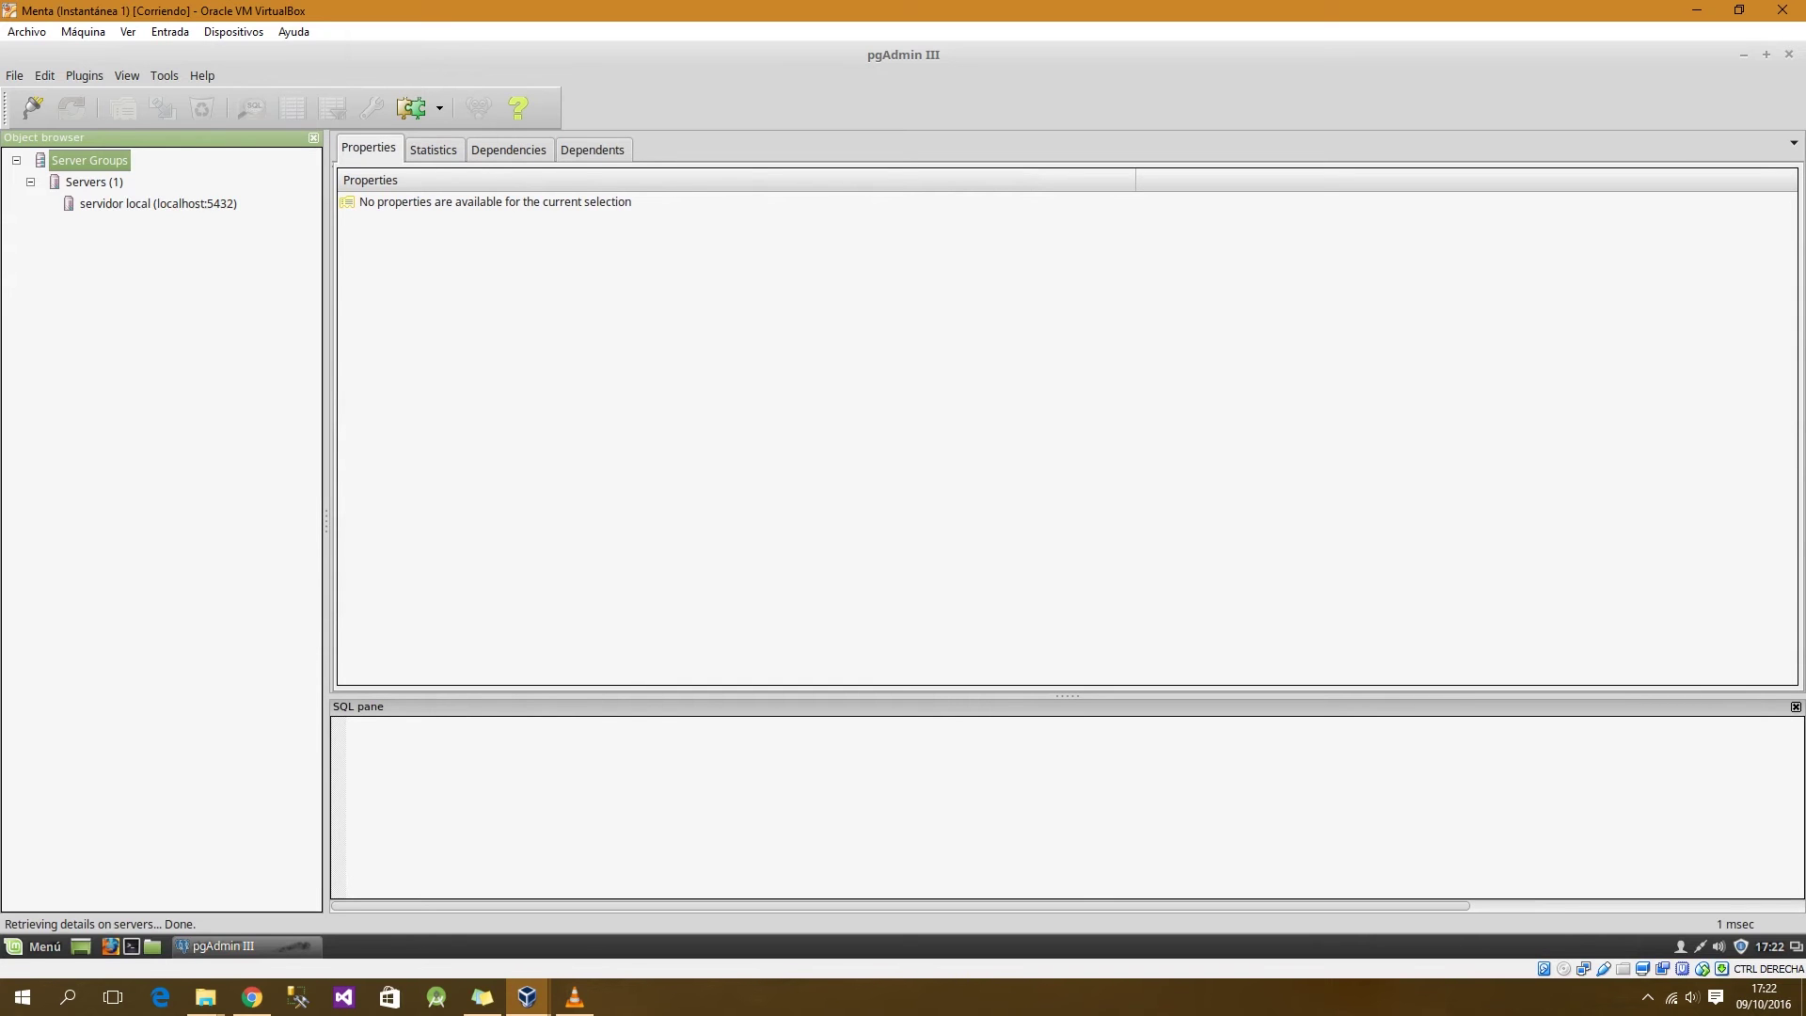
left_click(158, 204)
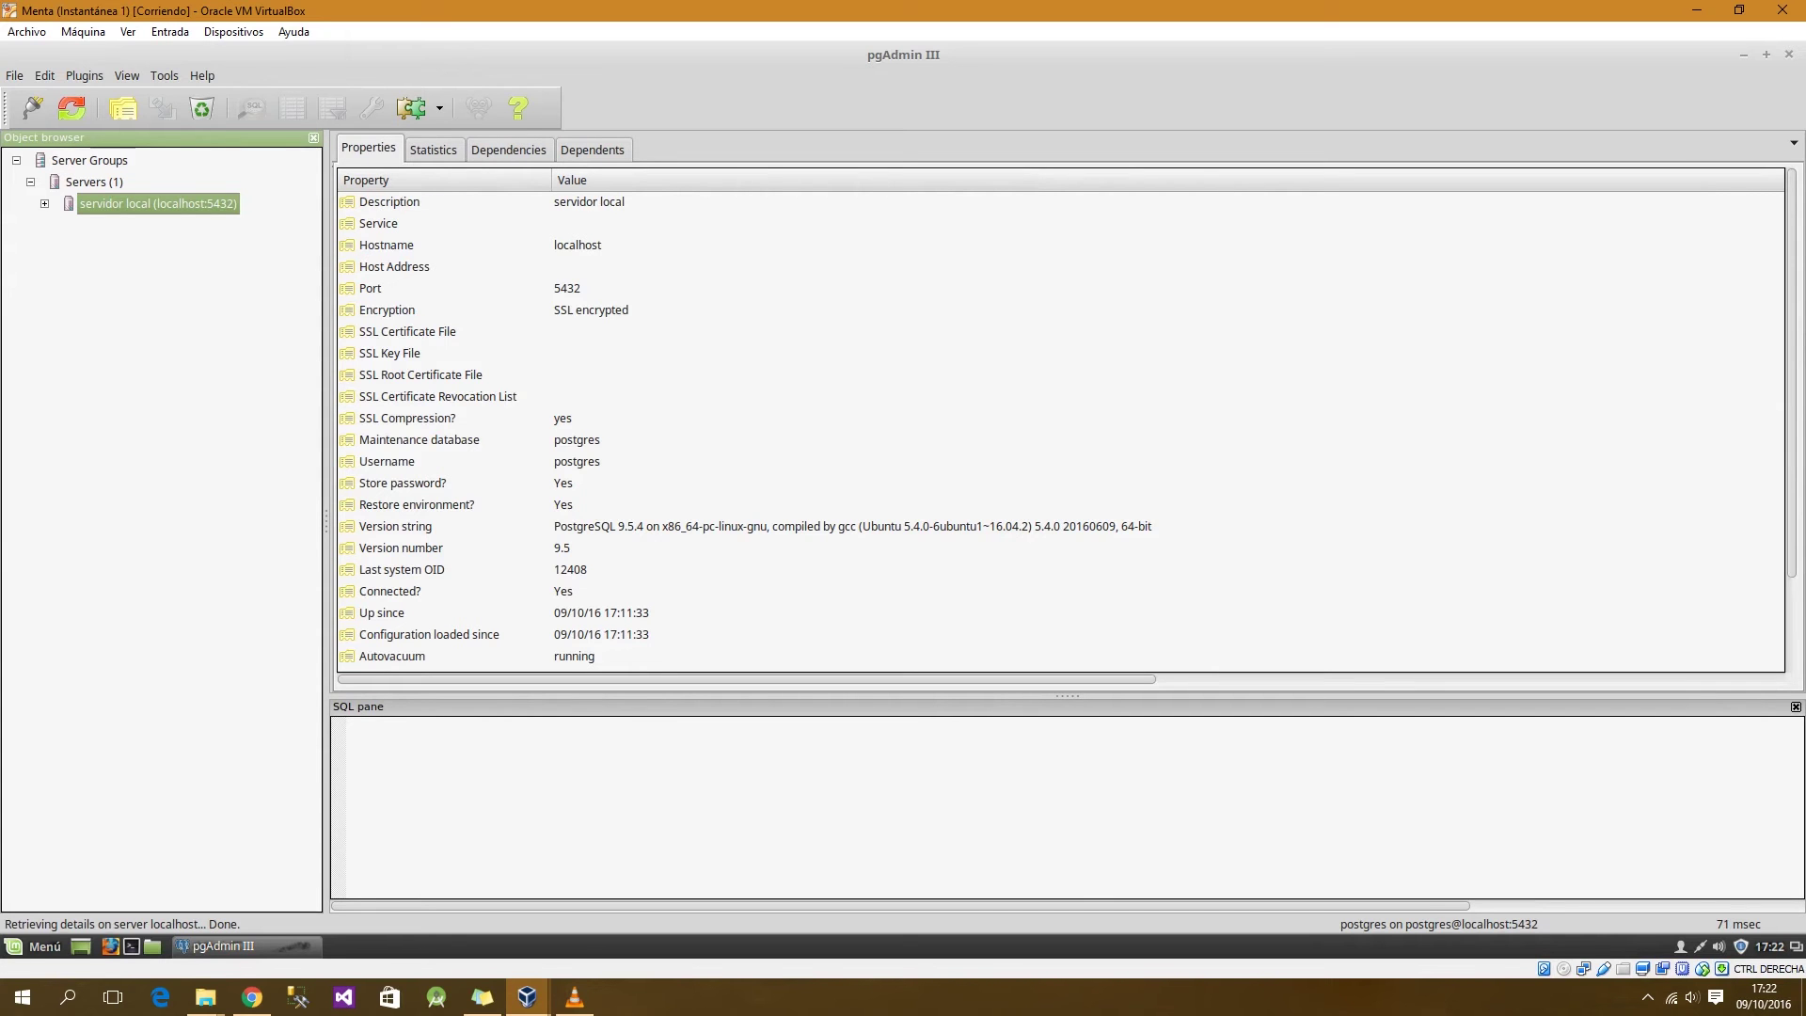
left_click(44, 204)
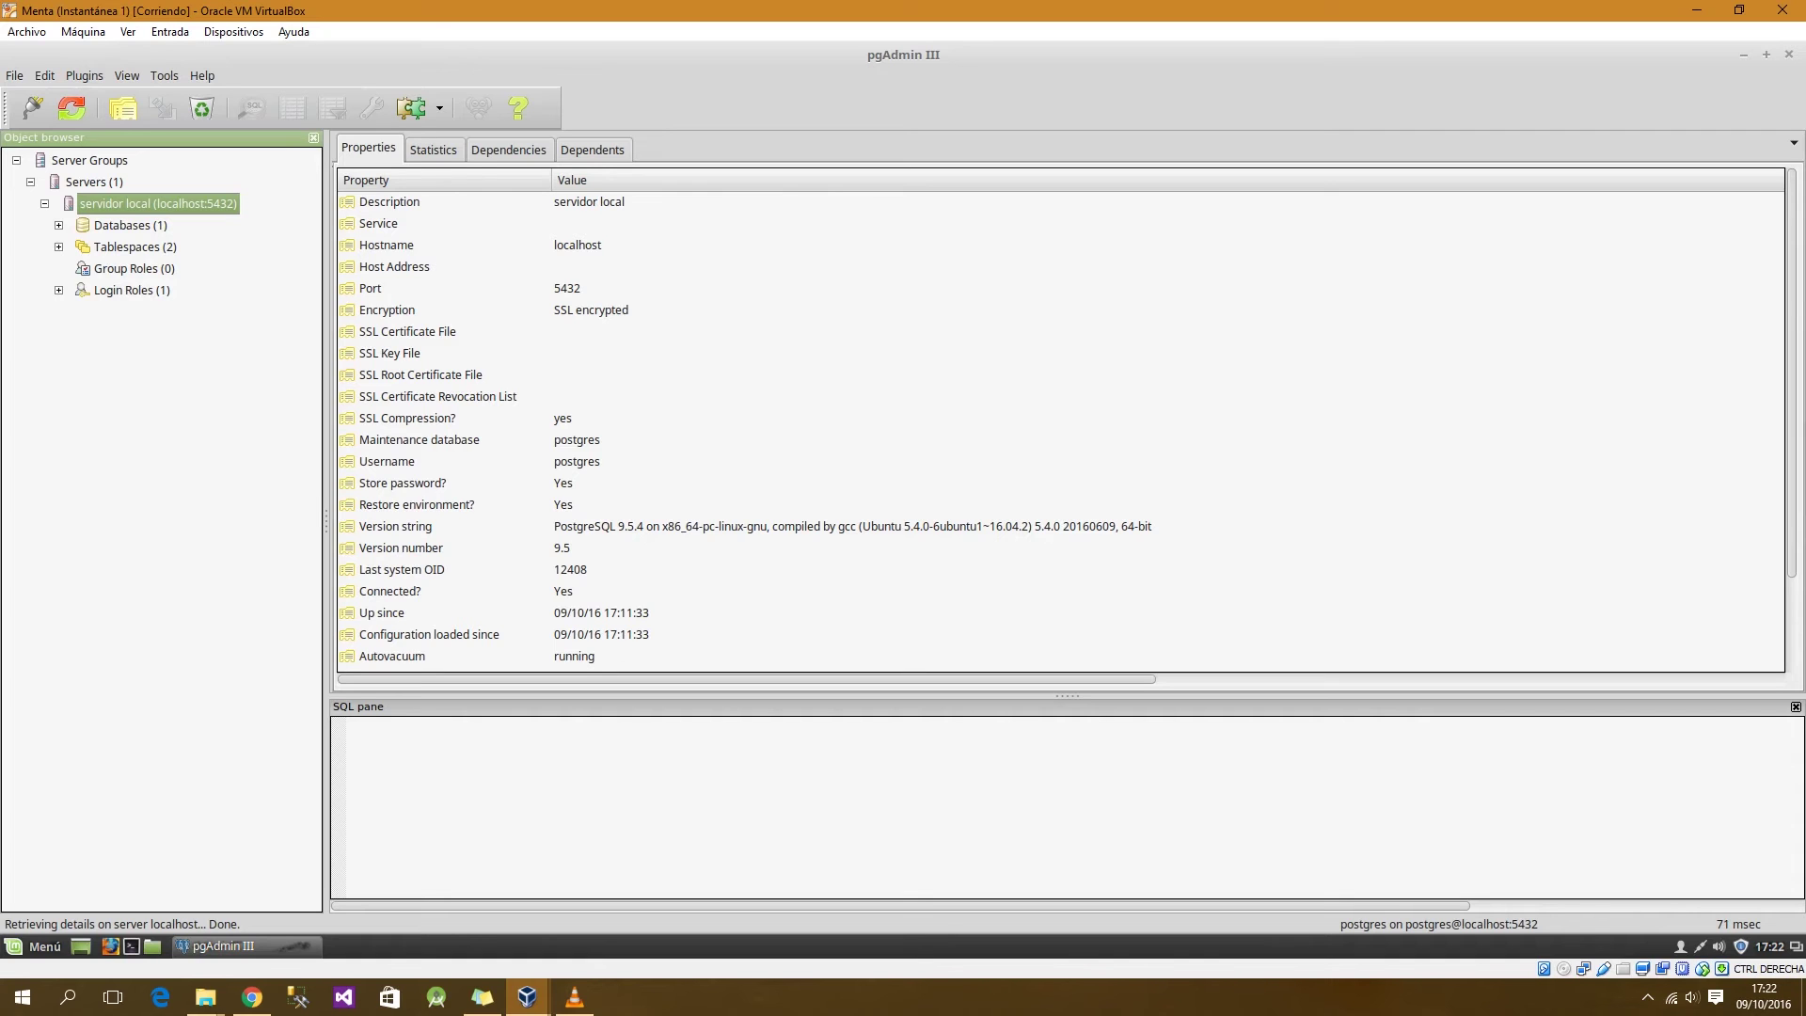
scroll(1061, 423, "down", 2)
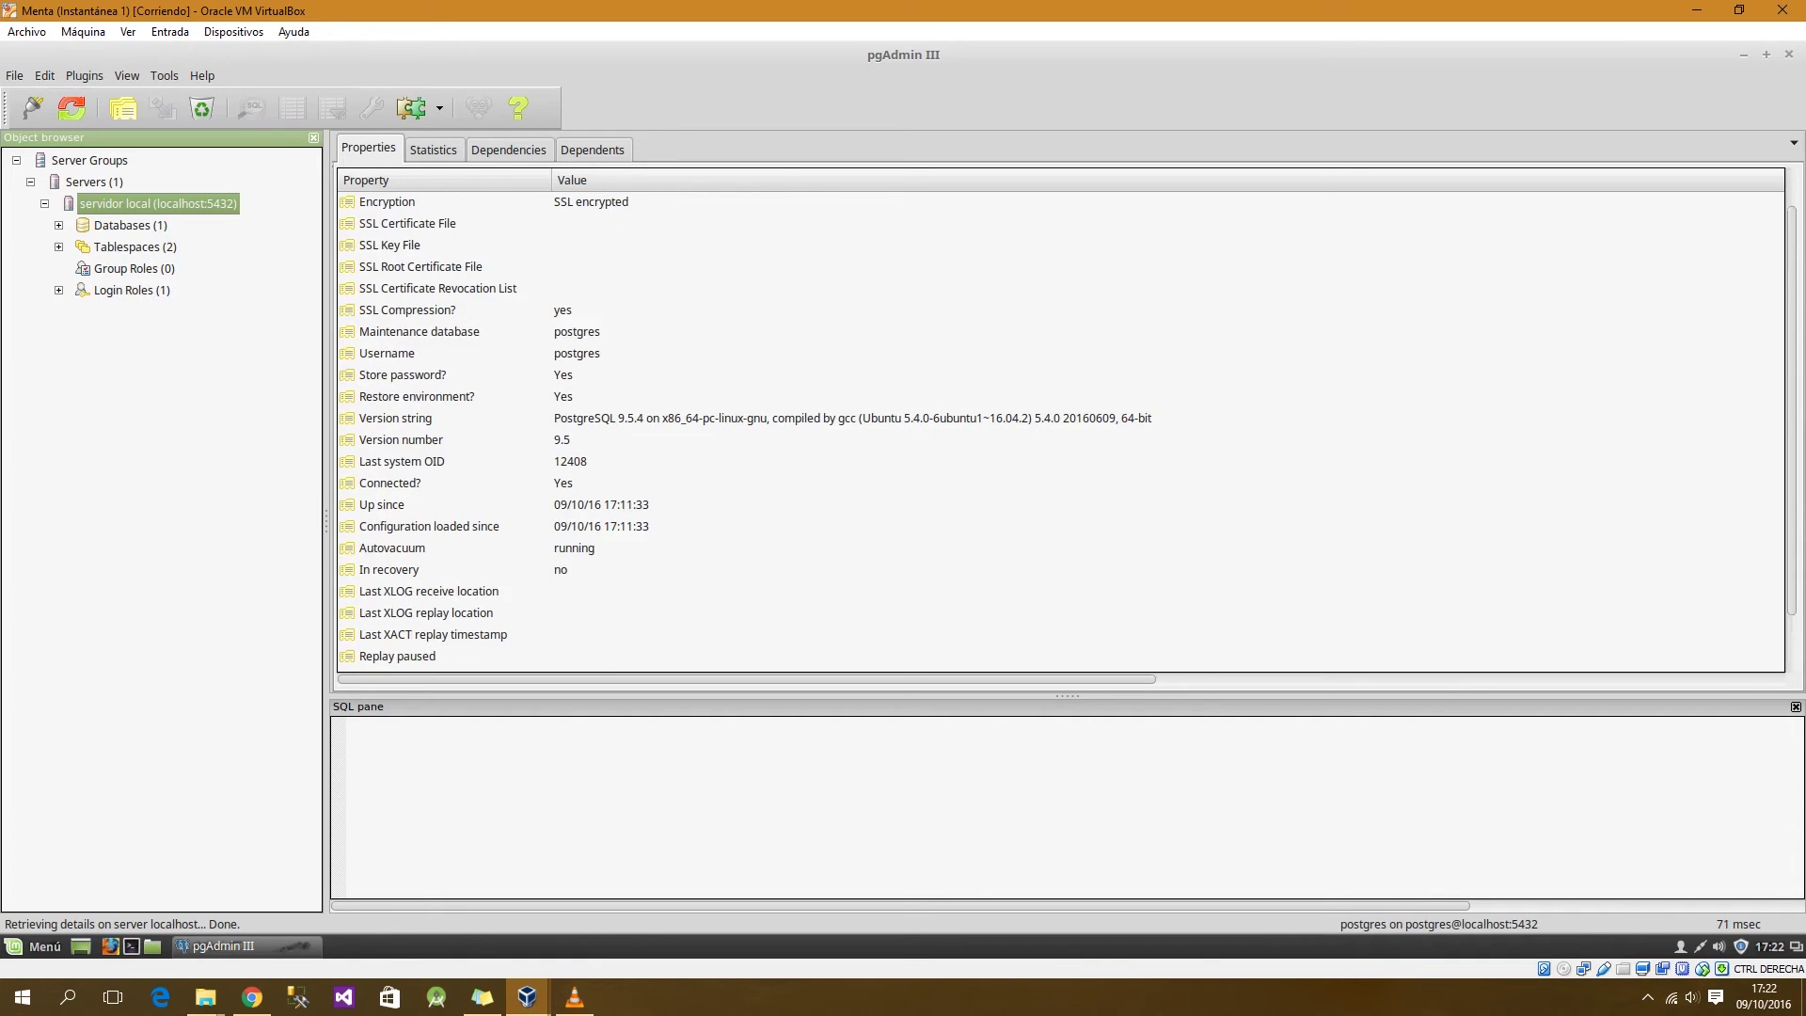
scroll(1061, 423, "up", 2)
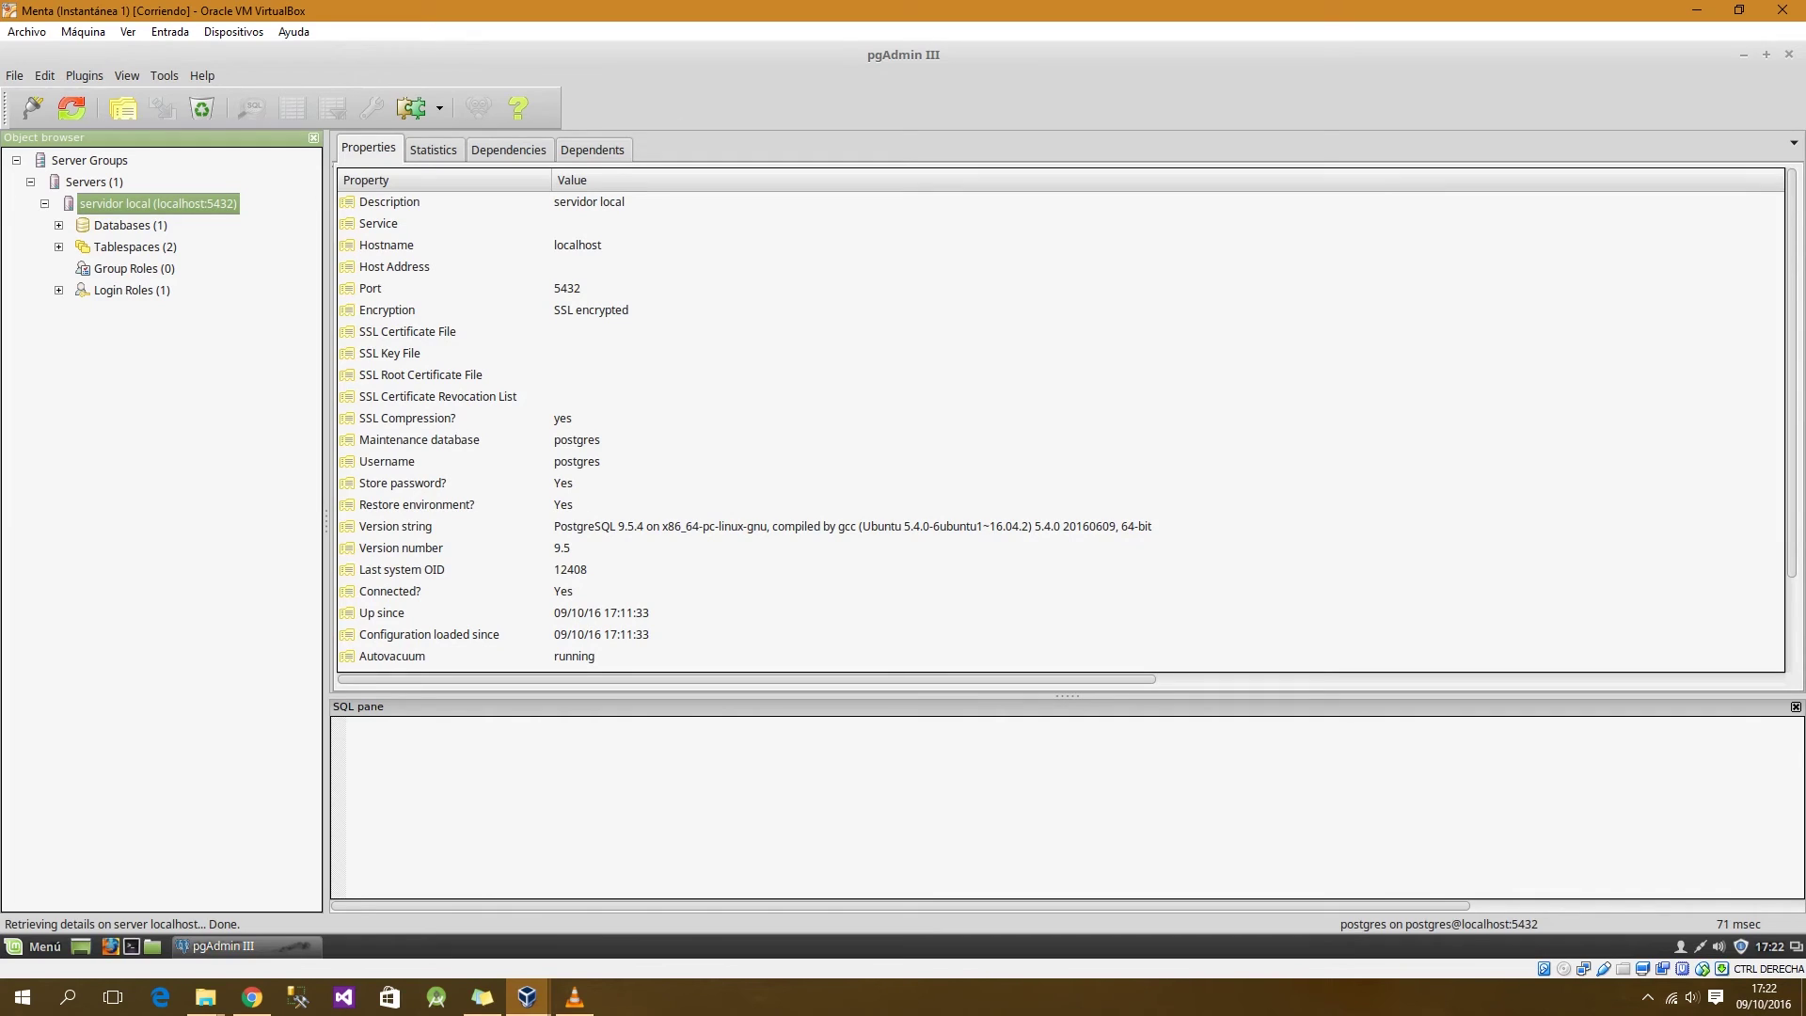
left_click(60, 226)
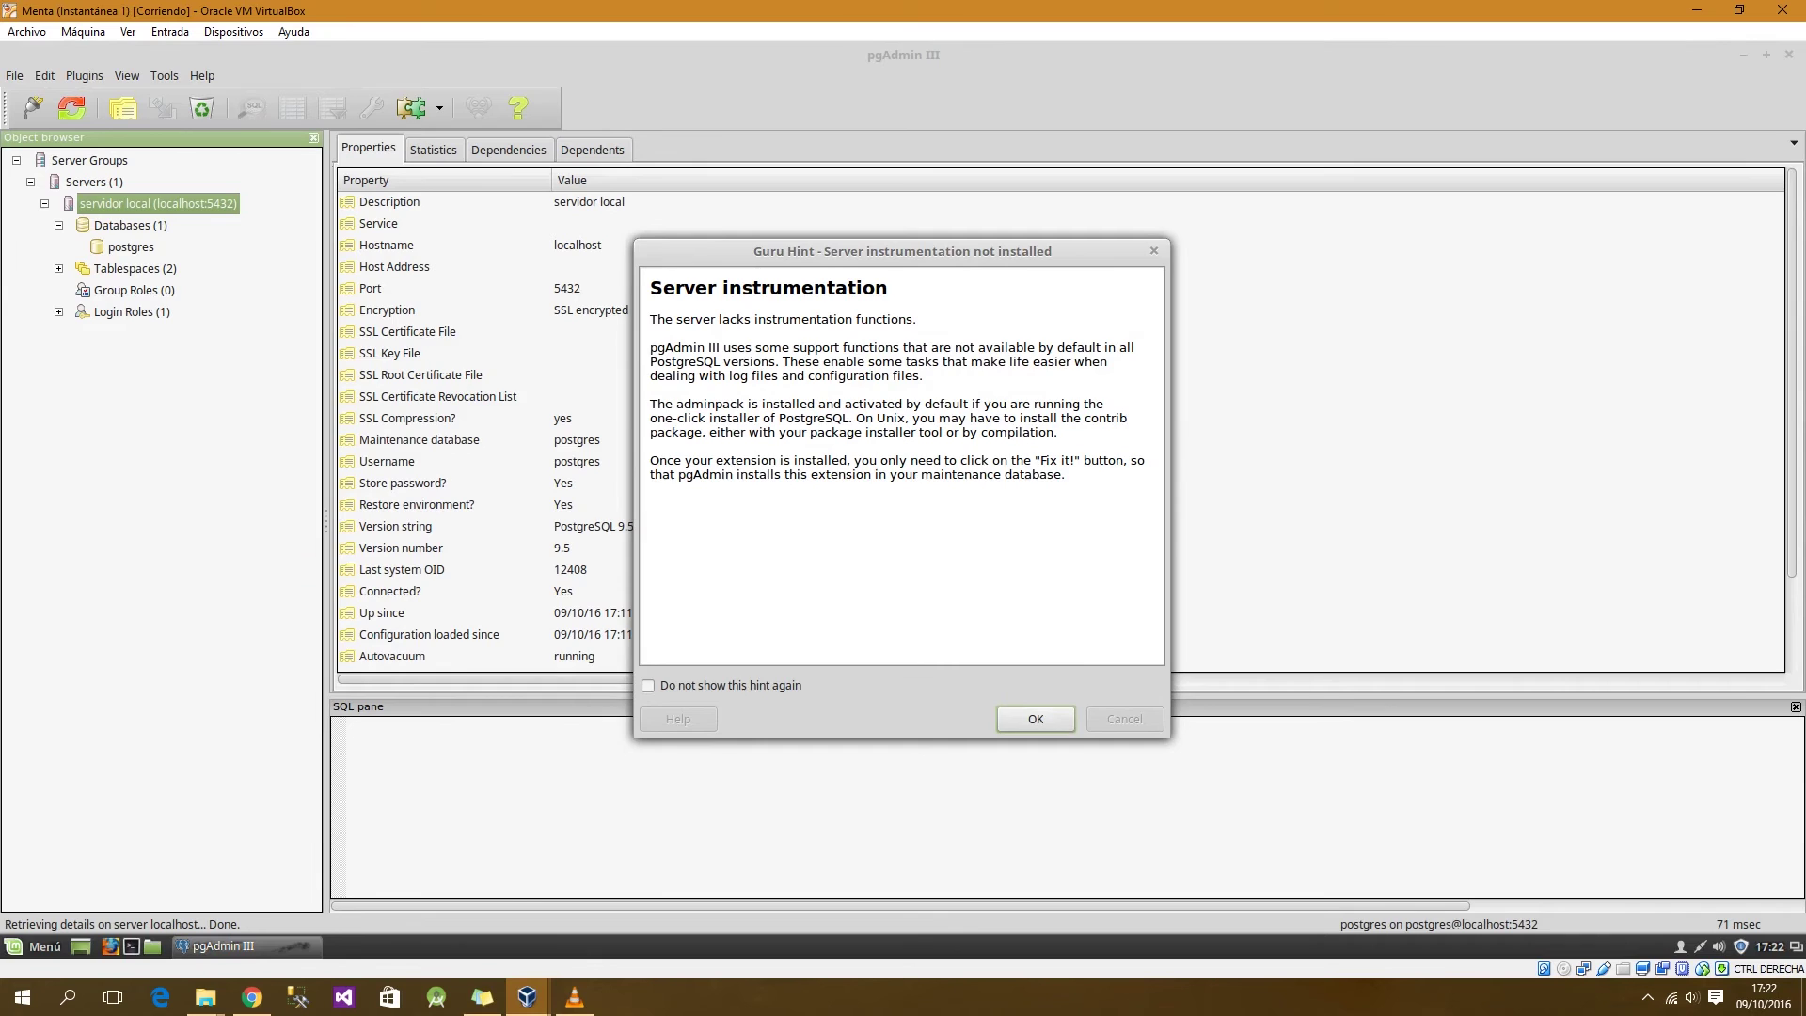
Step: Dismiss the hint and expand the postgres database's Schemas down to the public schema
left_click(1036, 719)
key("Right")
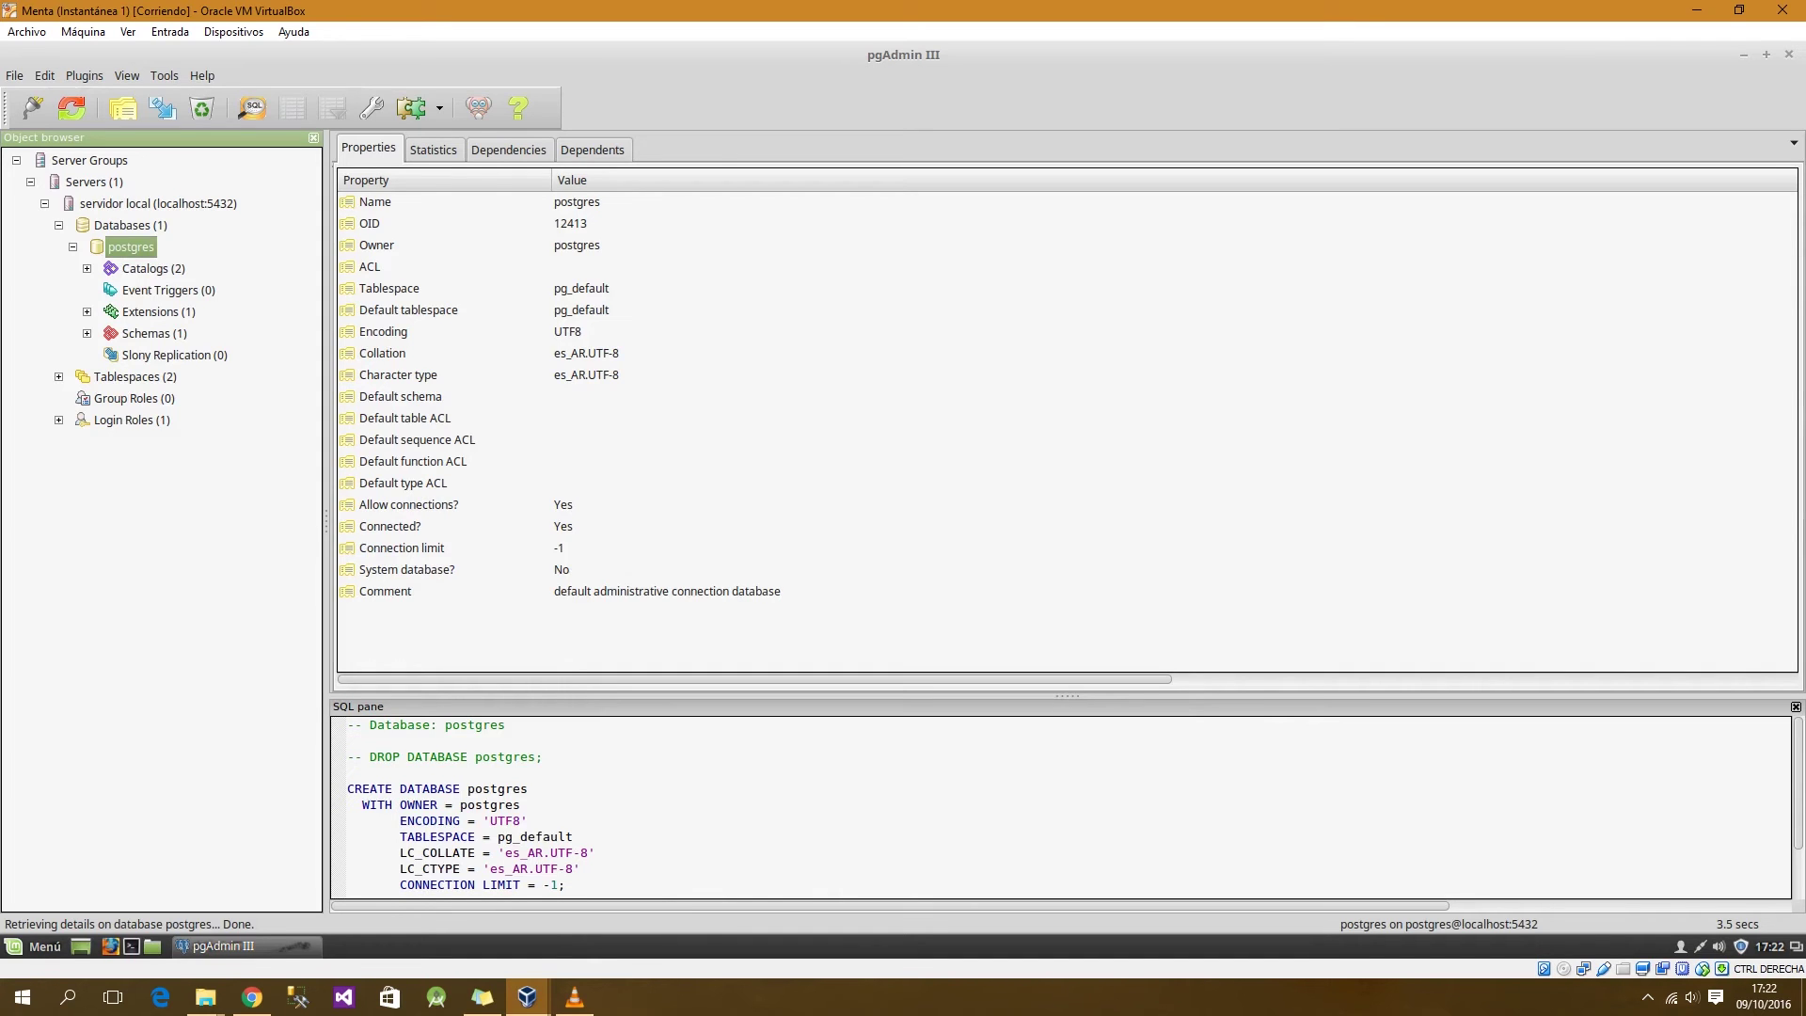
left_click(87, 334)
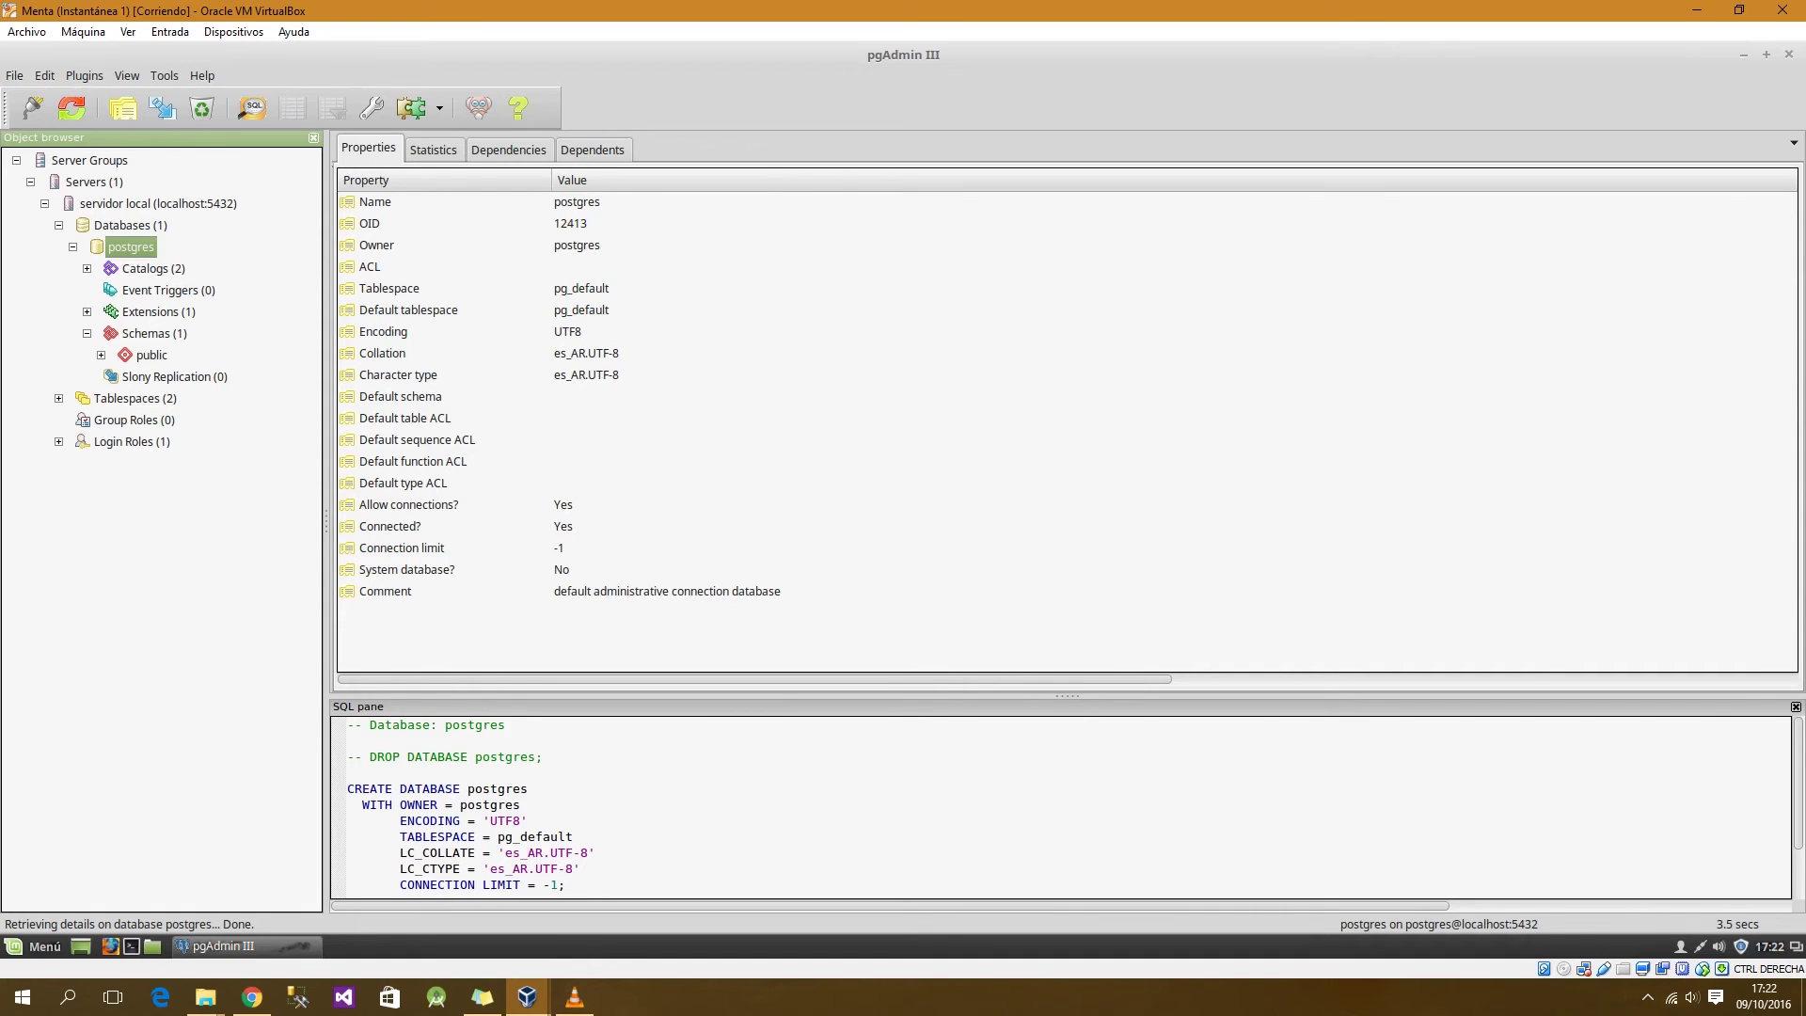
left_click(151, 356)
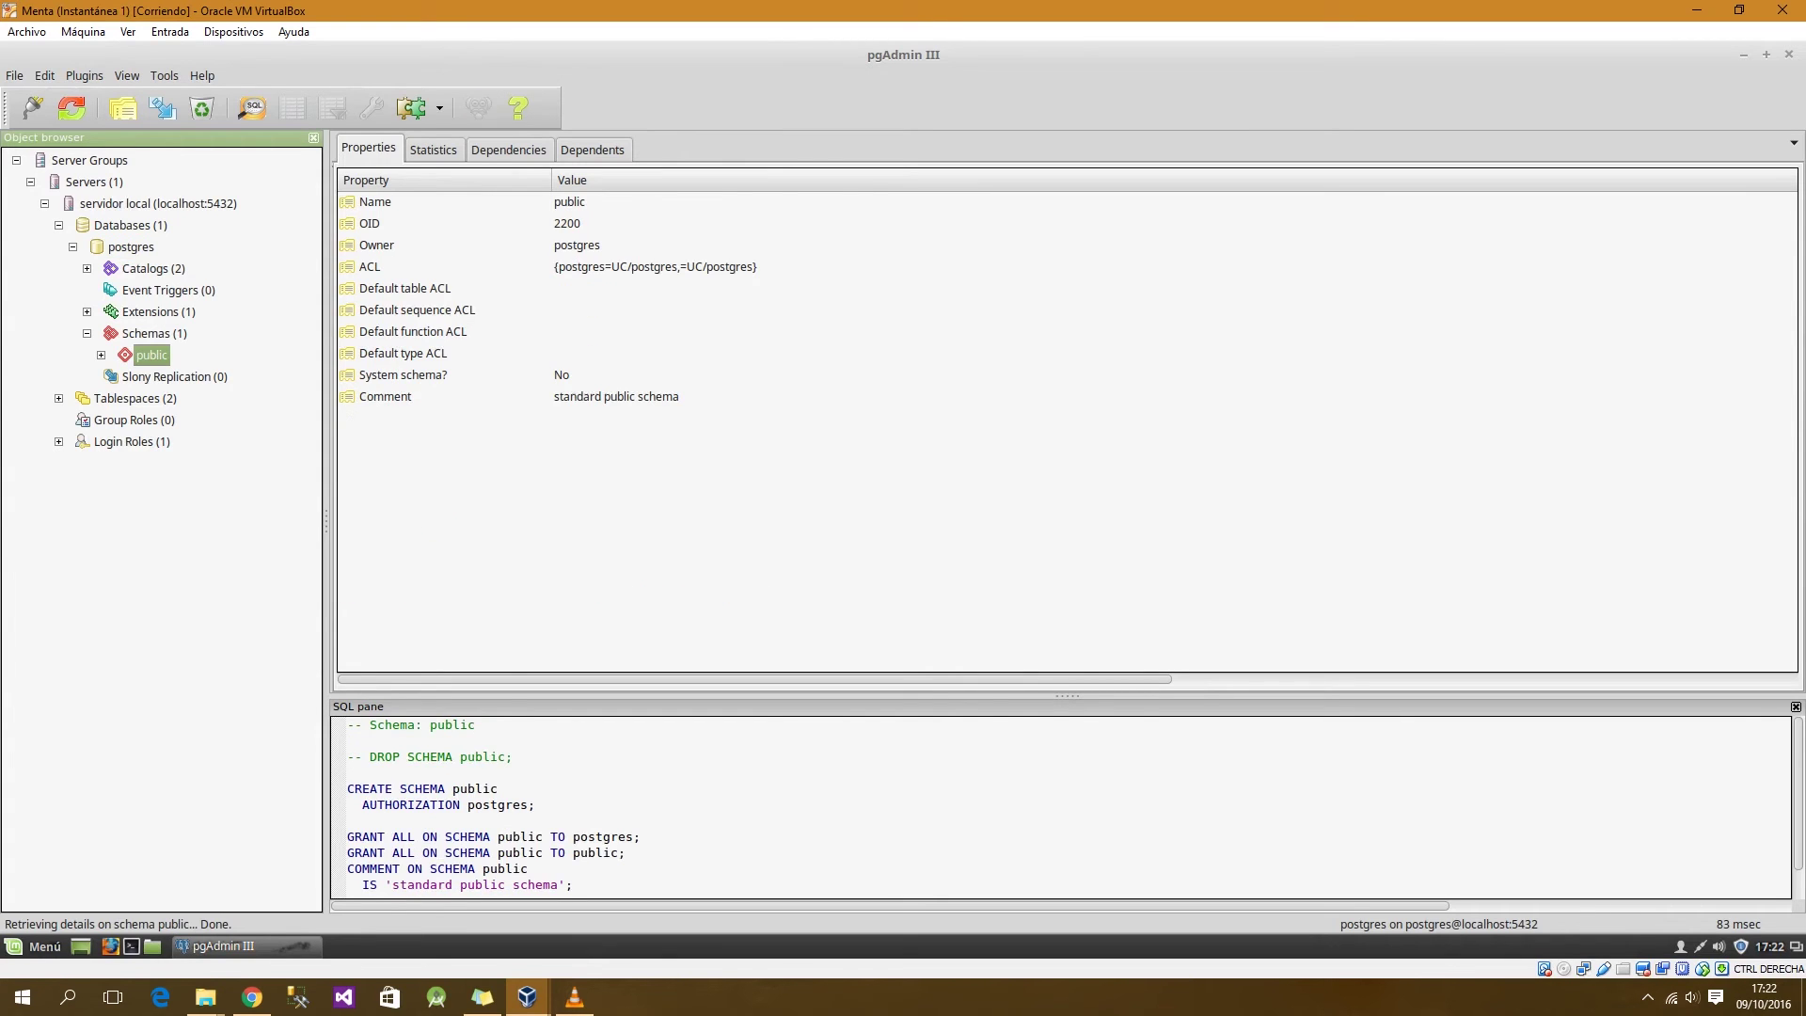
left_click(101, 355)
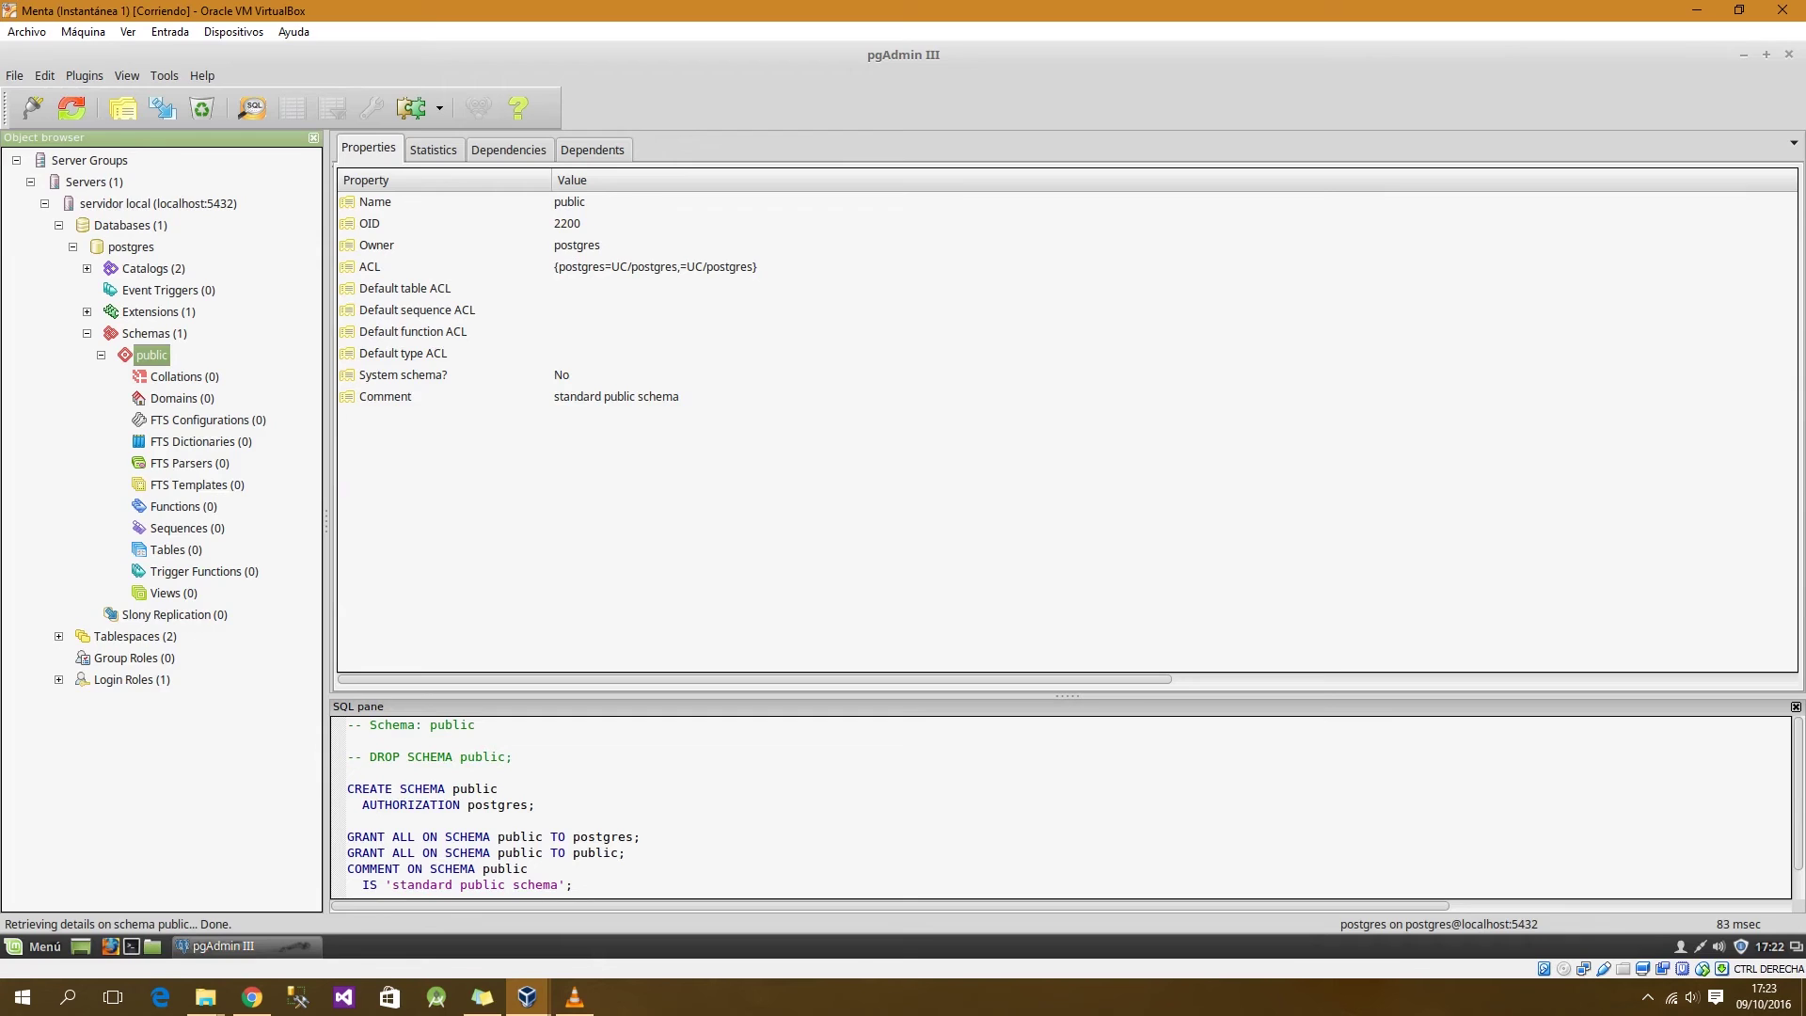
Step: Browse the public schema's Tables, Views and Trigger Functions, ending on the empty Tables (0)
left_click(176, 550)
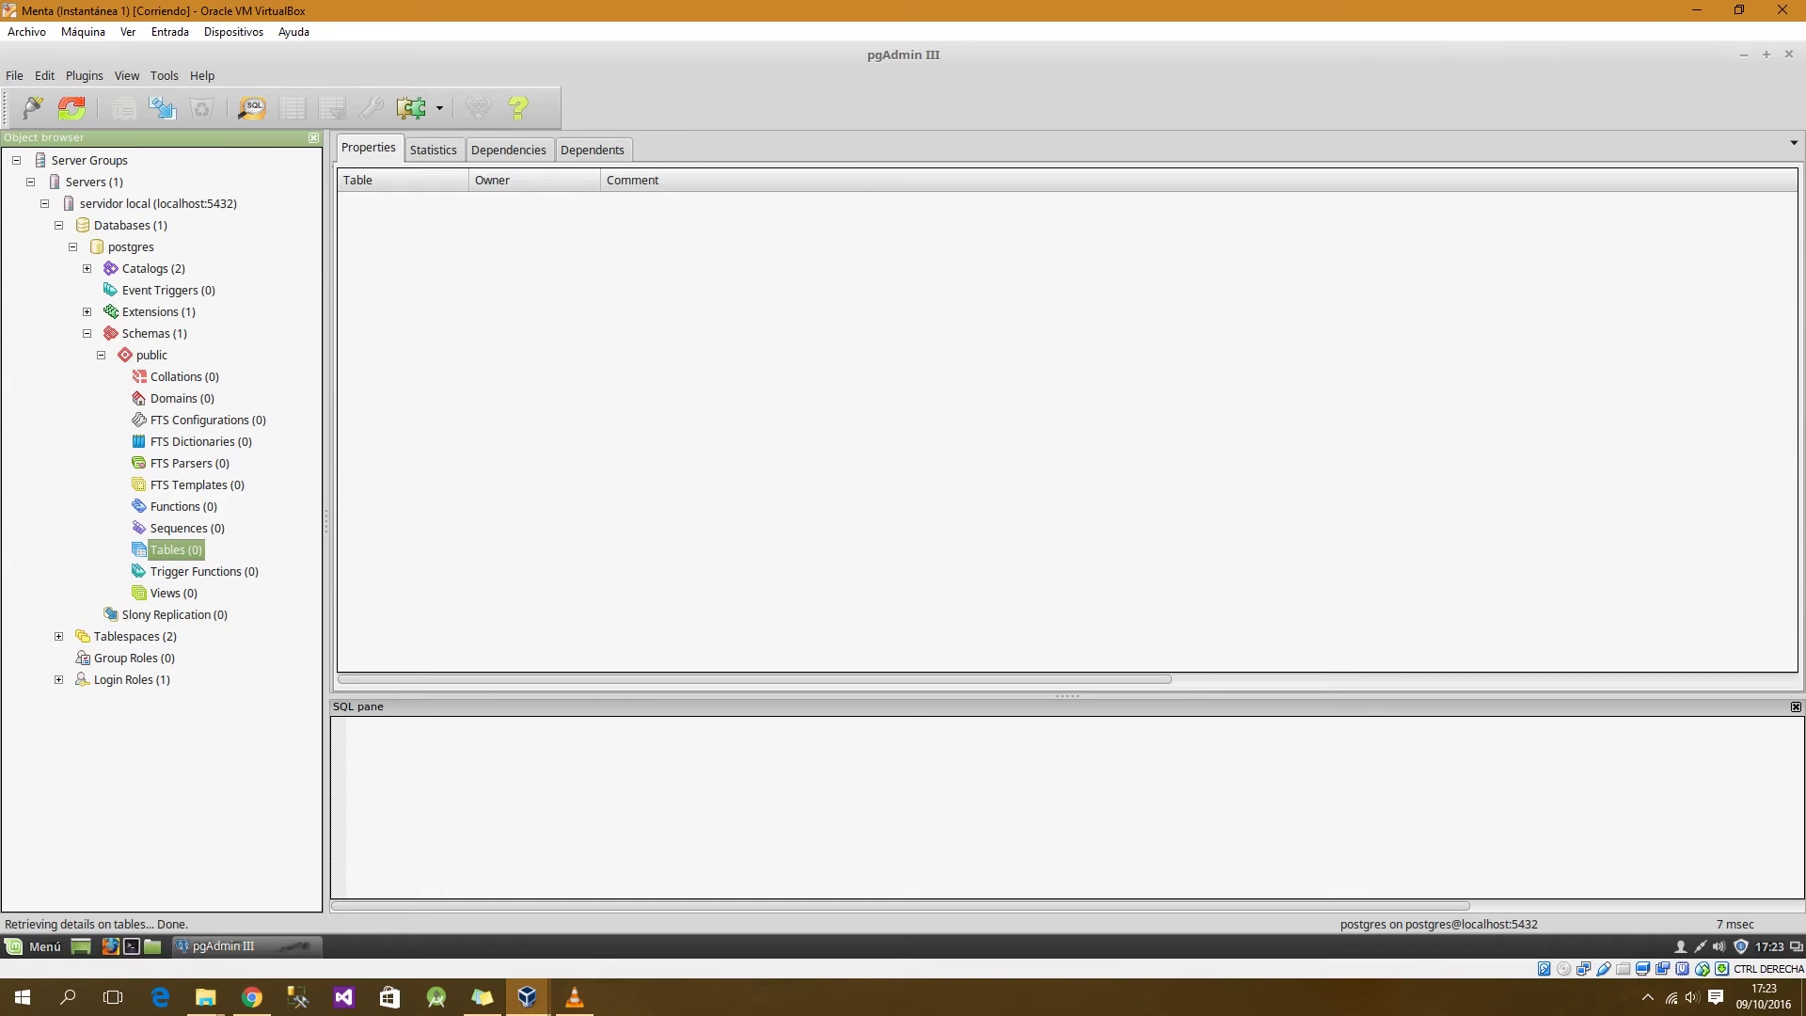
left_click(174, 594)
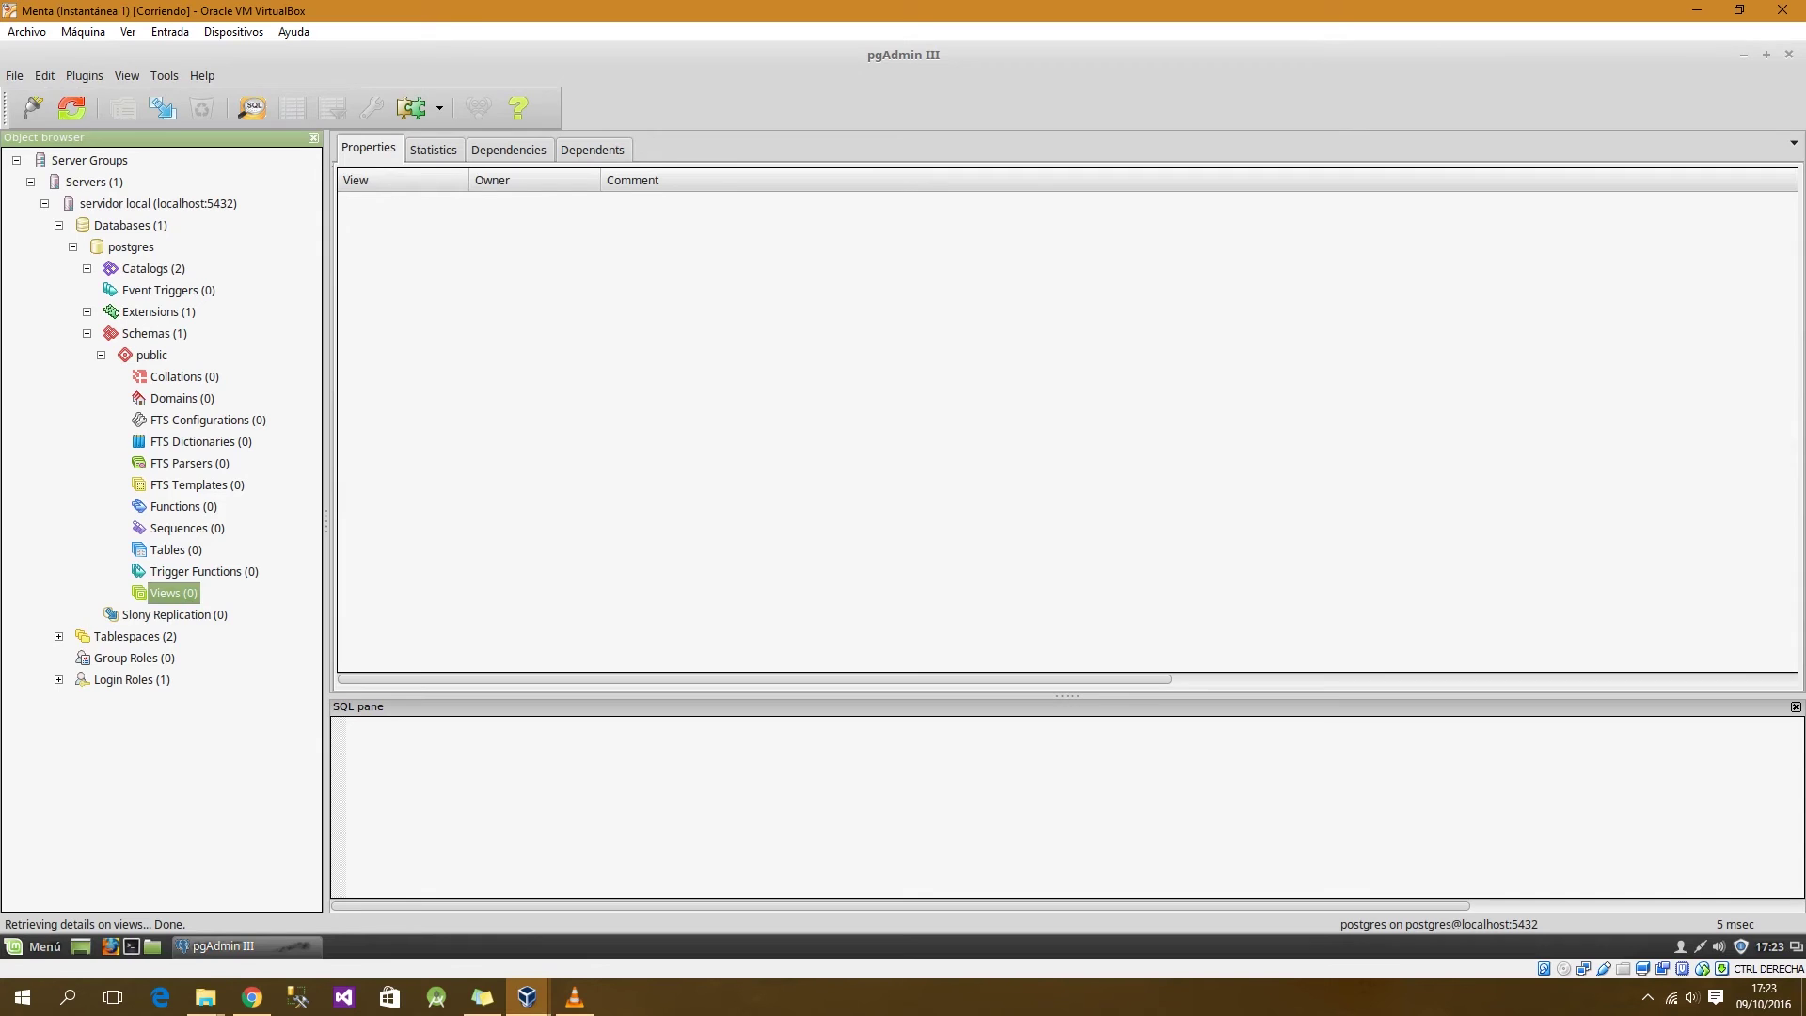
left_click(204, 572)
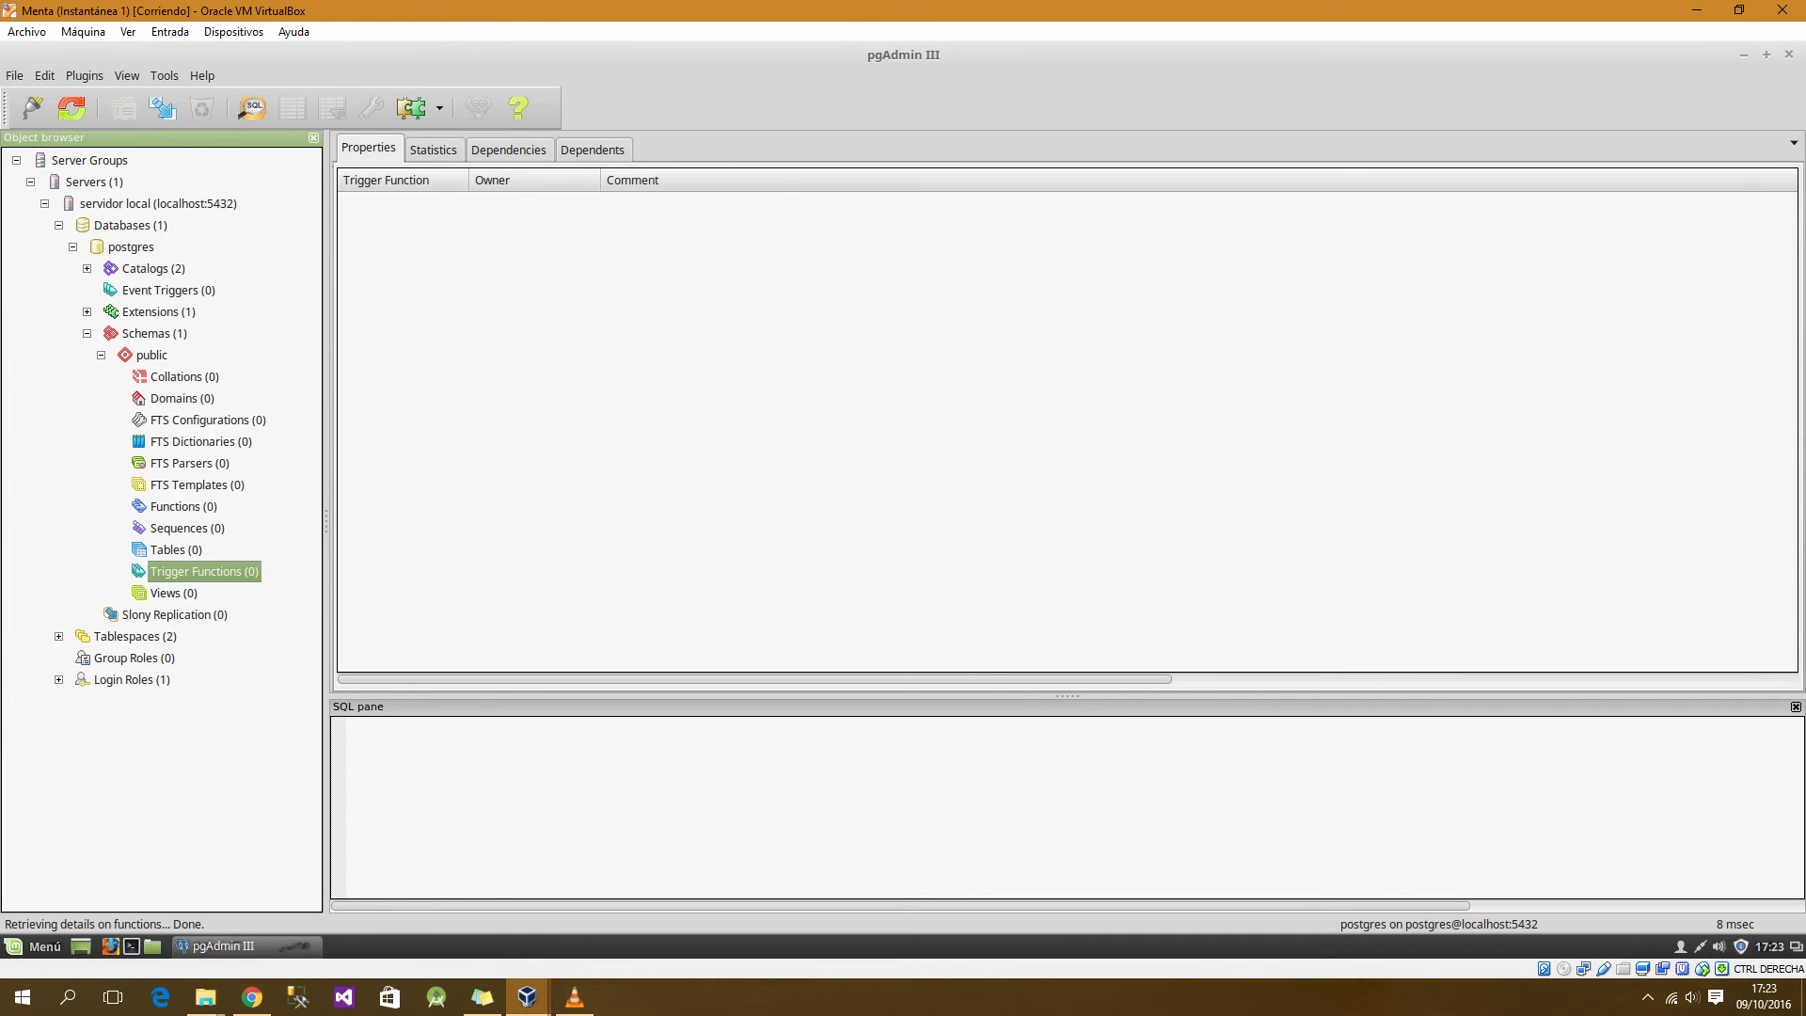
left_click(176, 550)
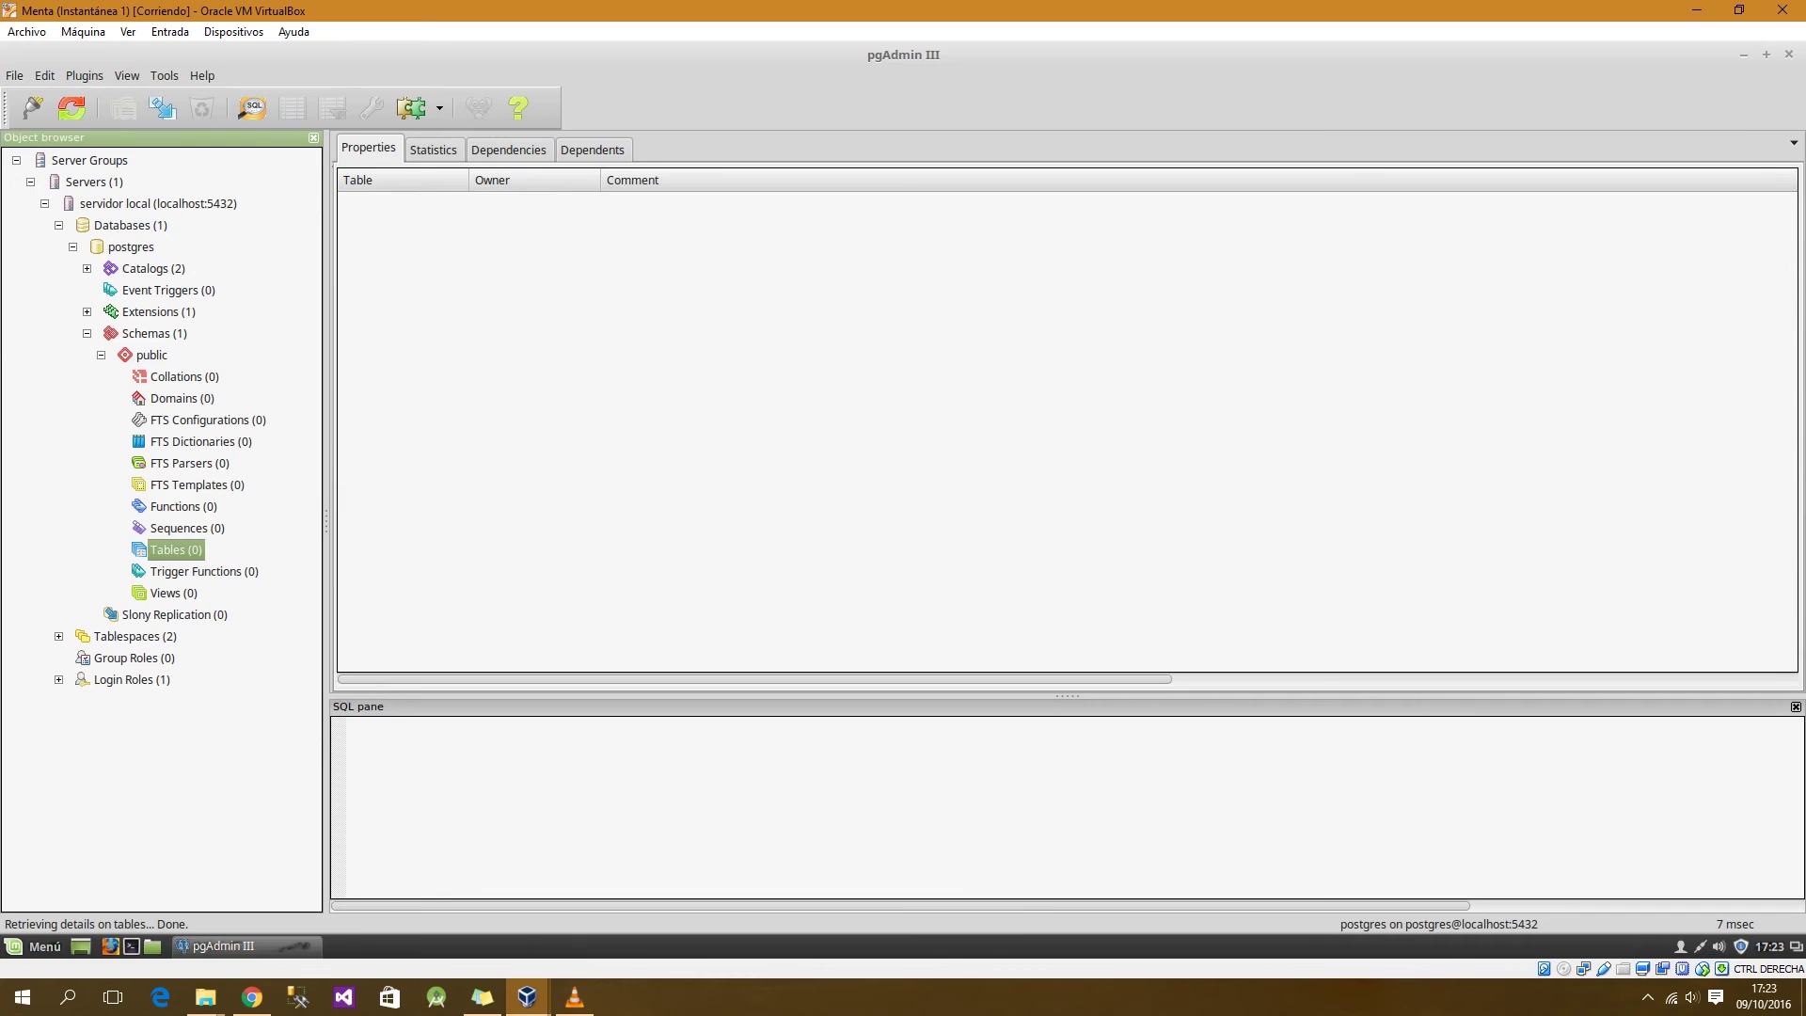
Step: Start a new table named clientes owned by postgres, showing its Columns list
right_click(165, 551)
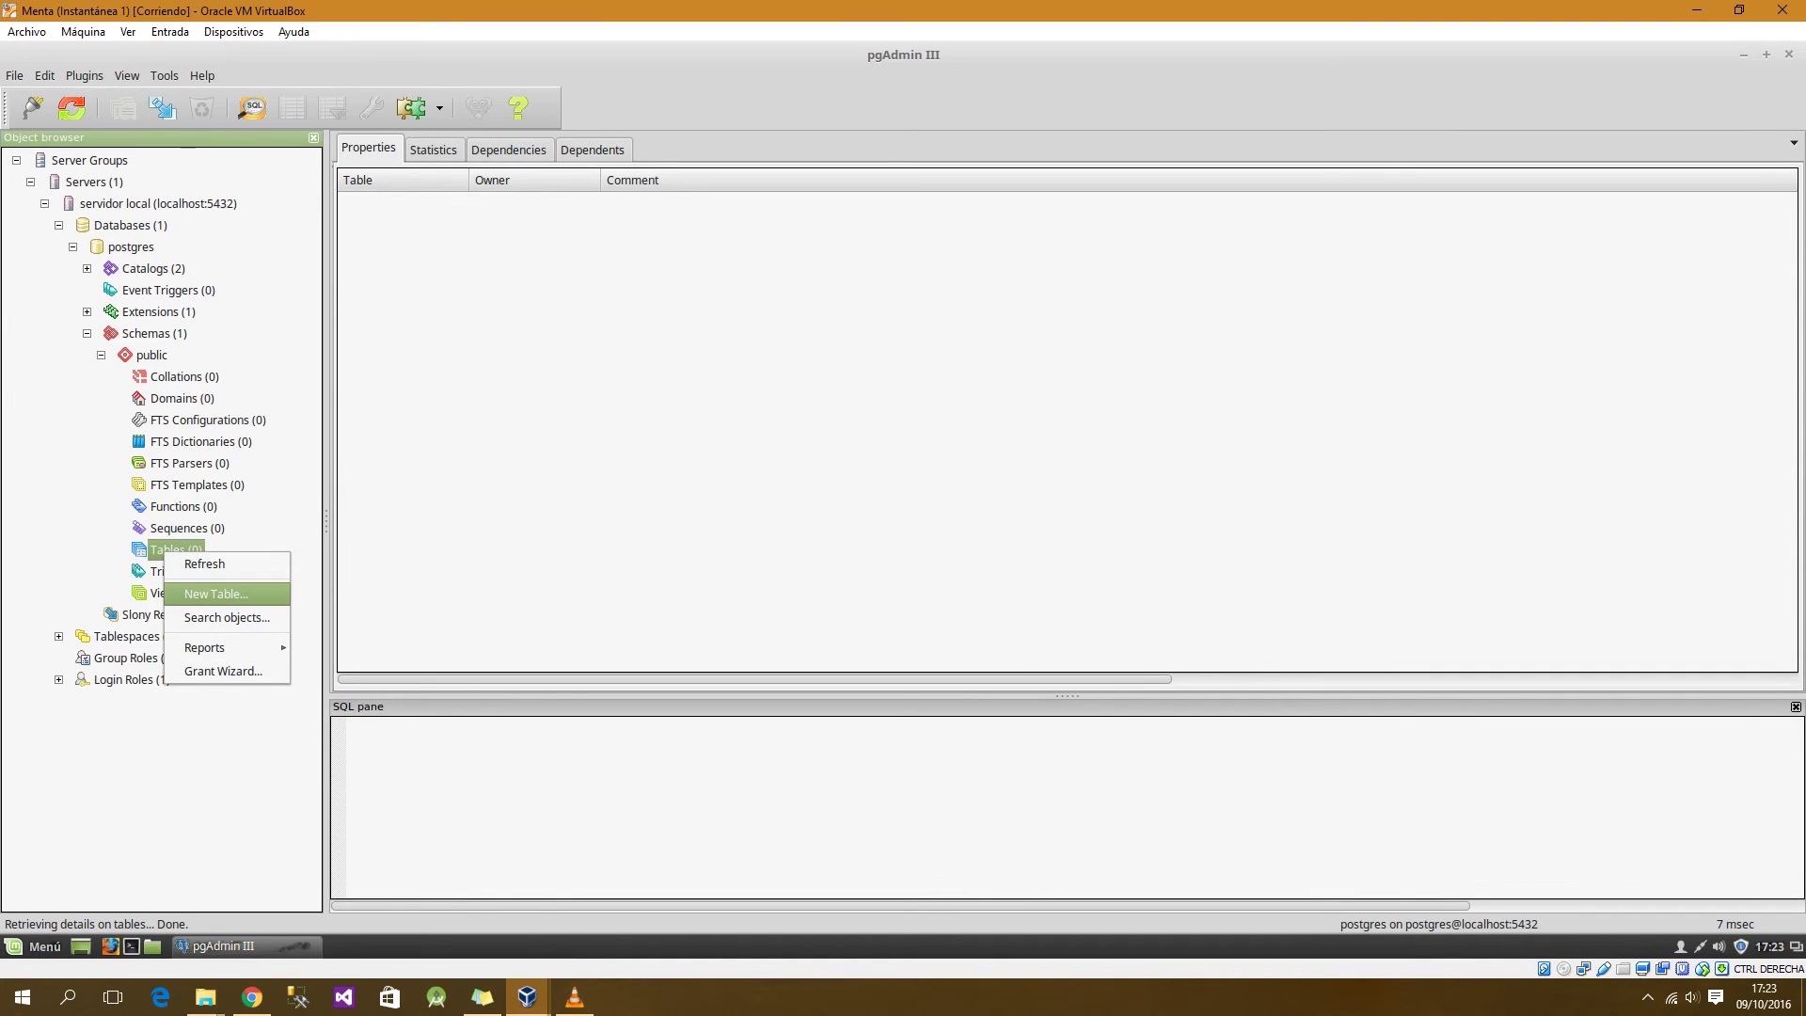
left_click(217, 594)
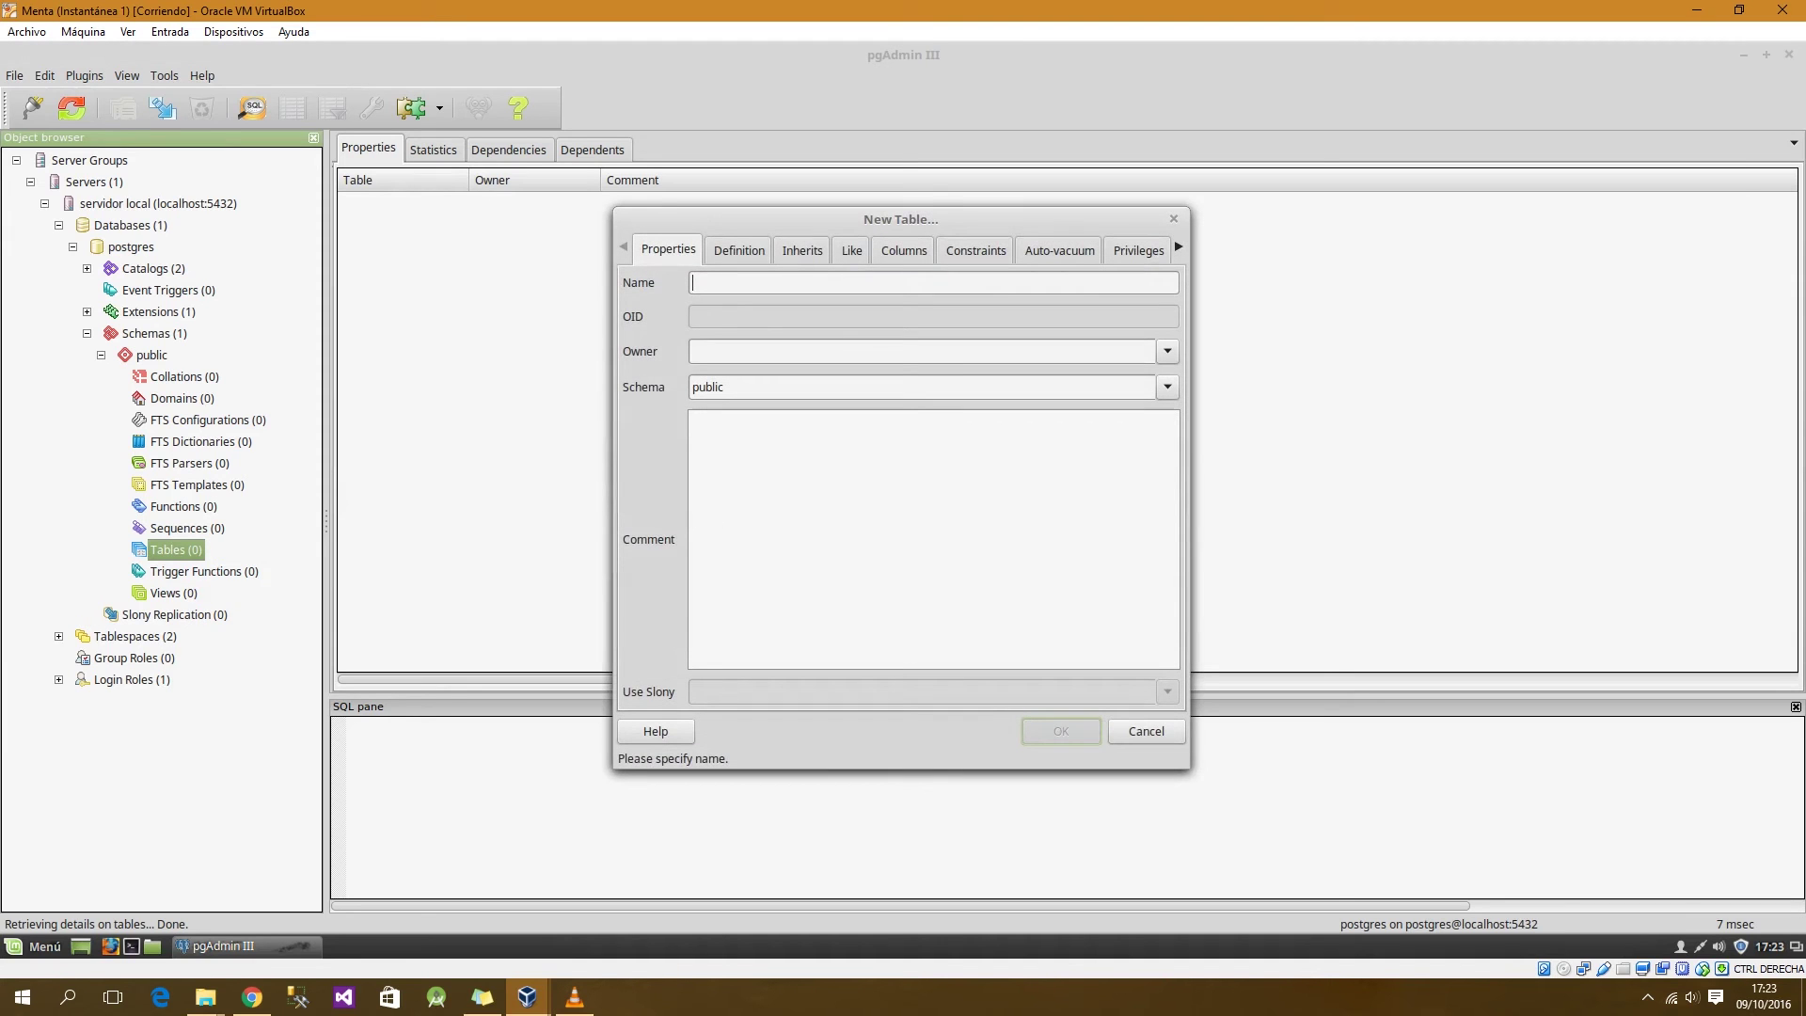
left_click_drag(902, 219, 915, 169)
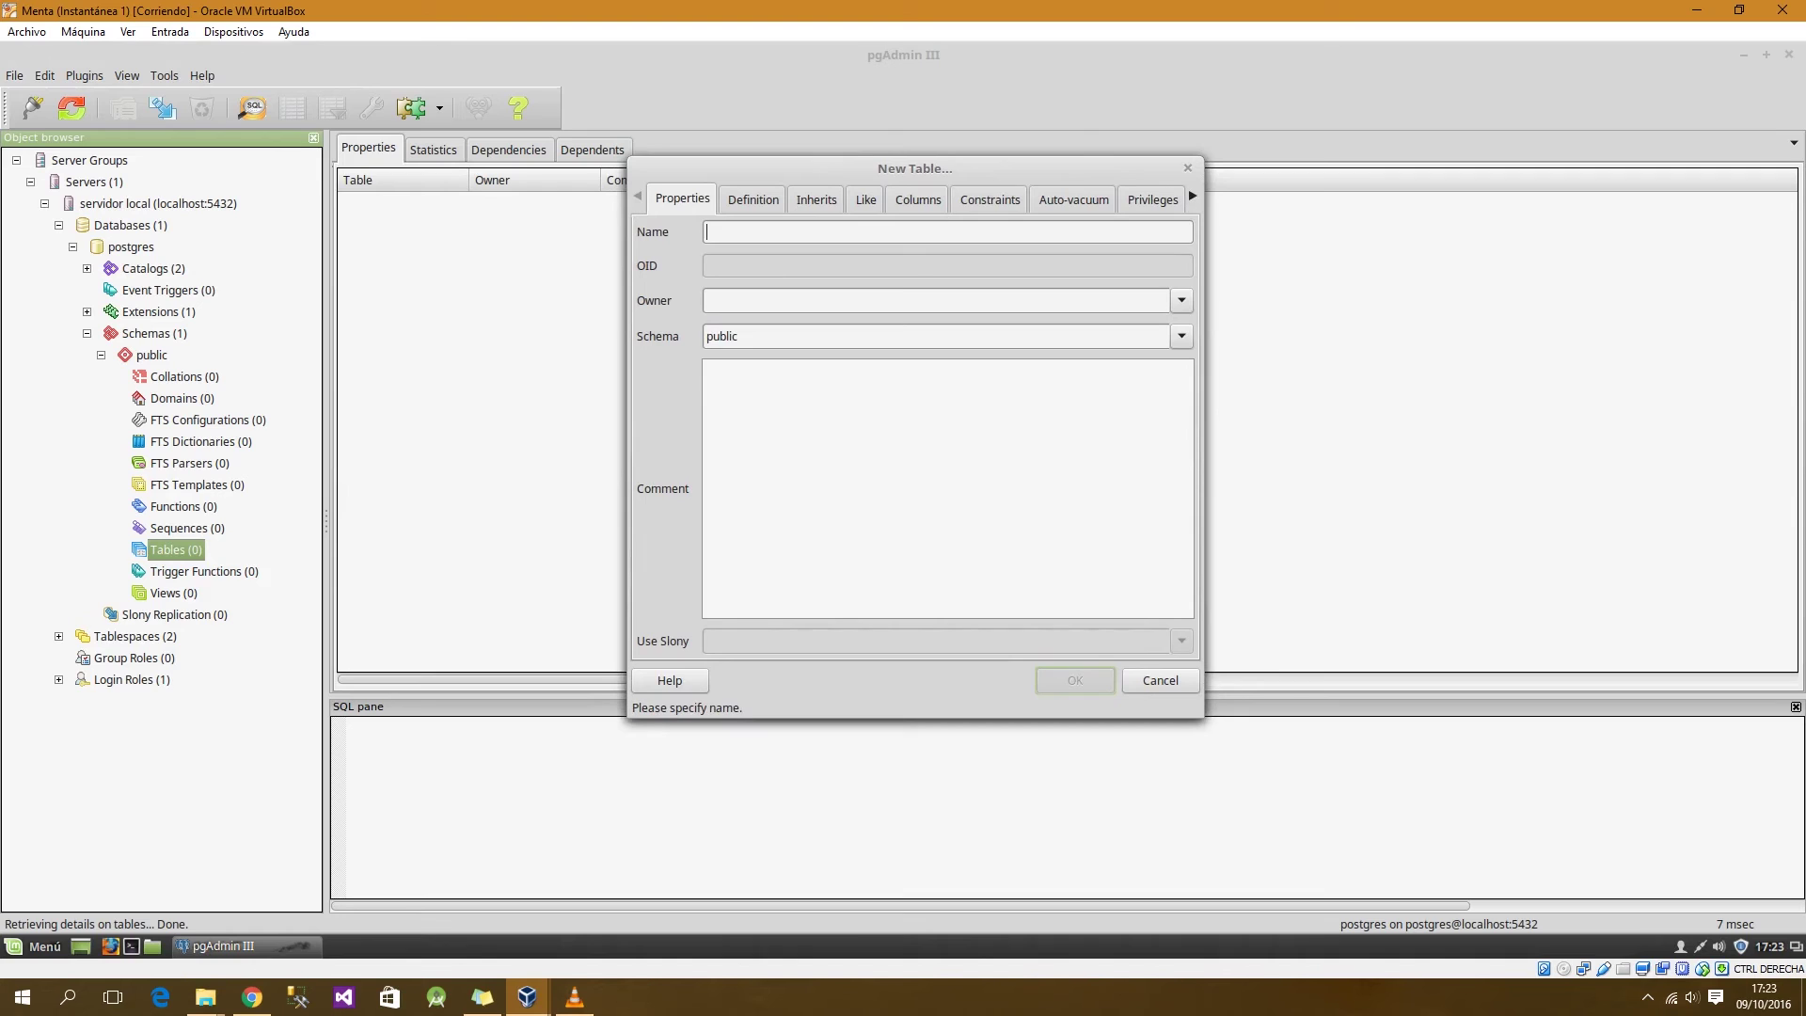
type("clientes")
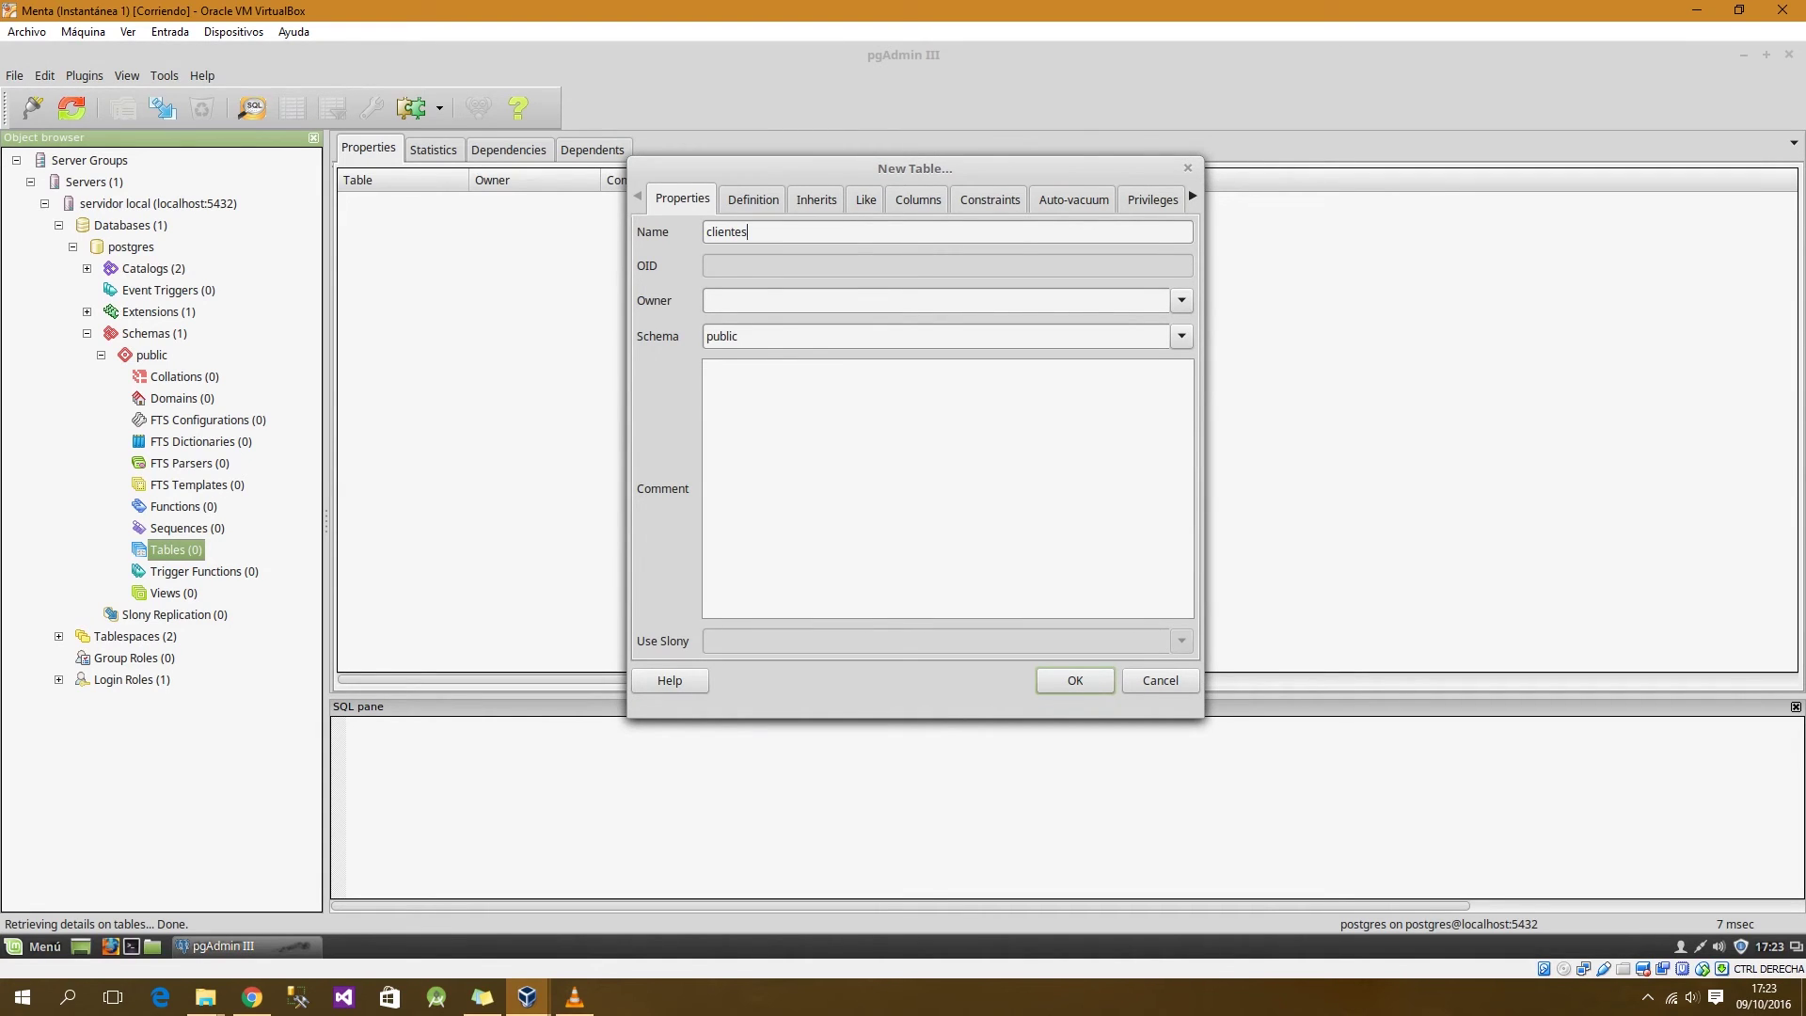
left_click(1181, 300)
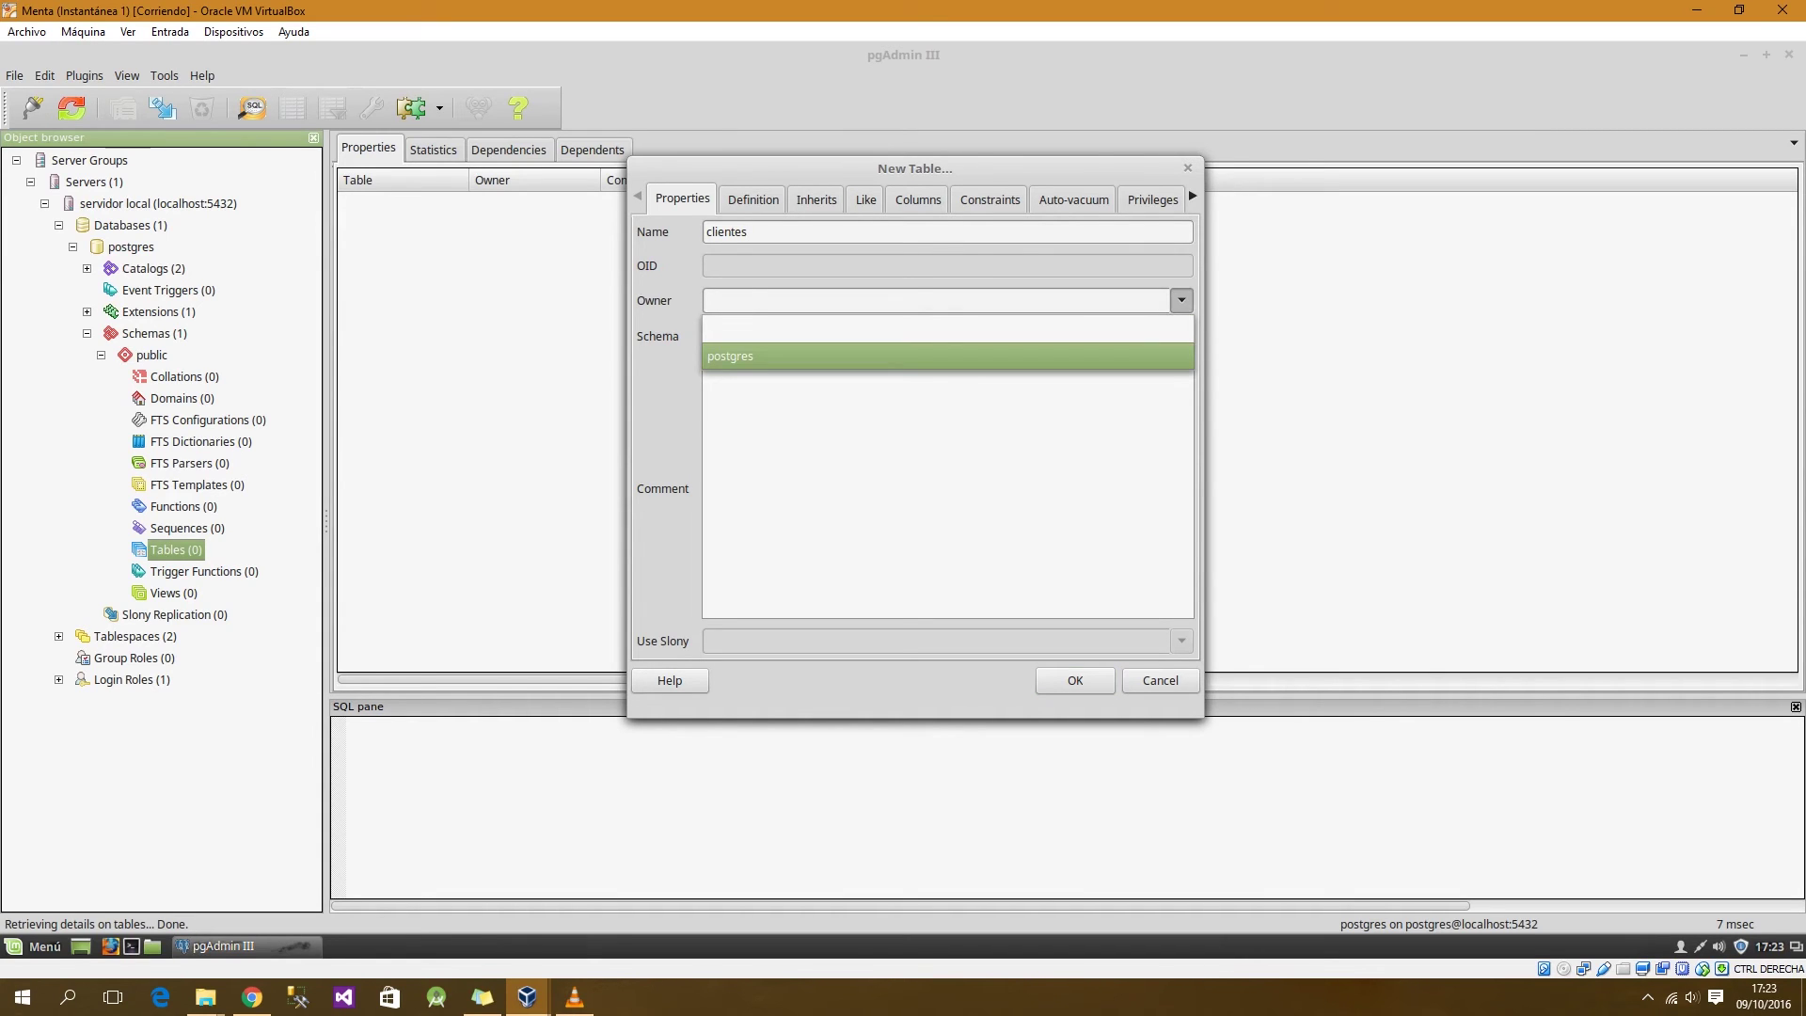
left_click(948, 357)
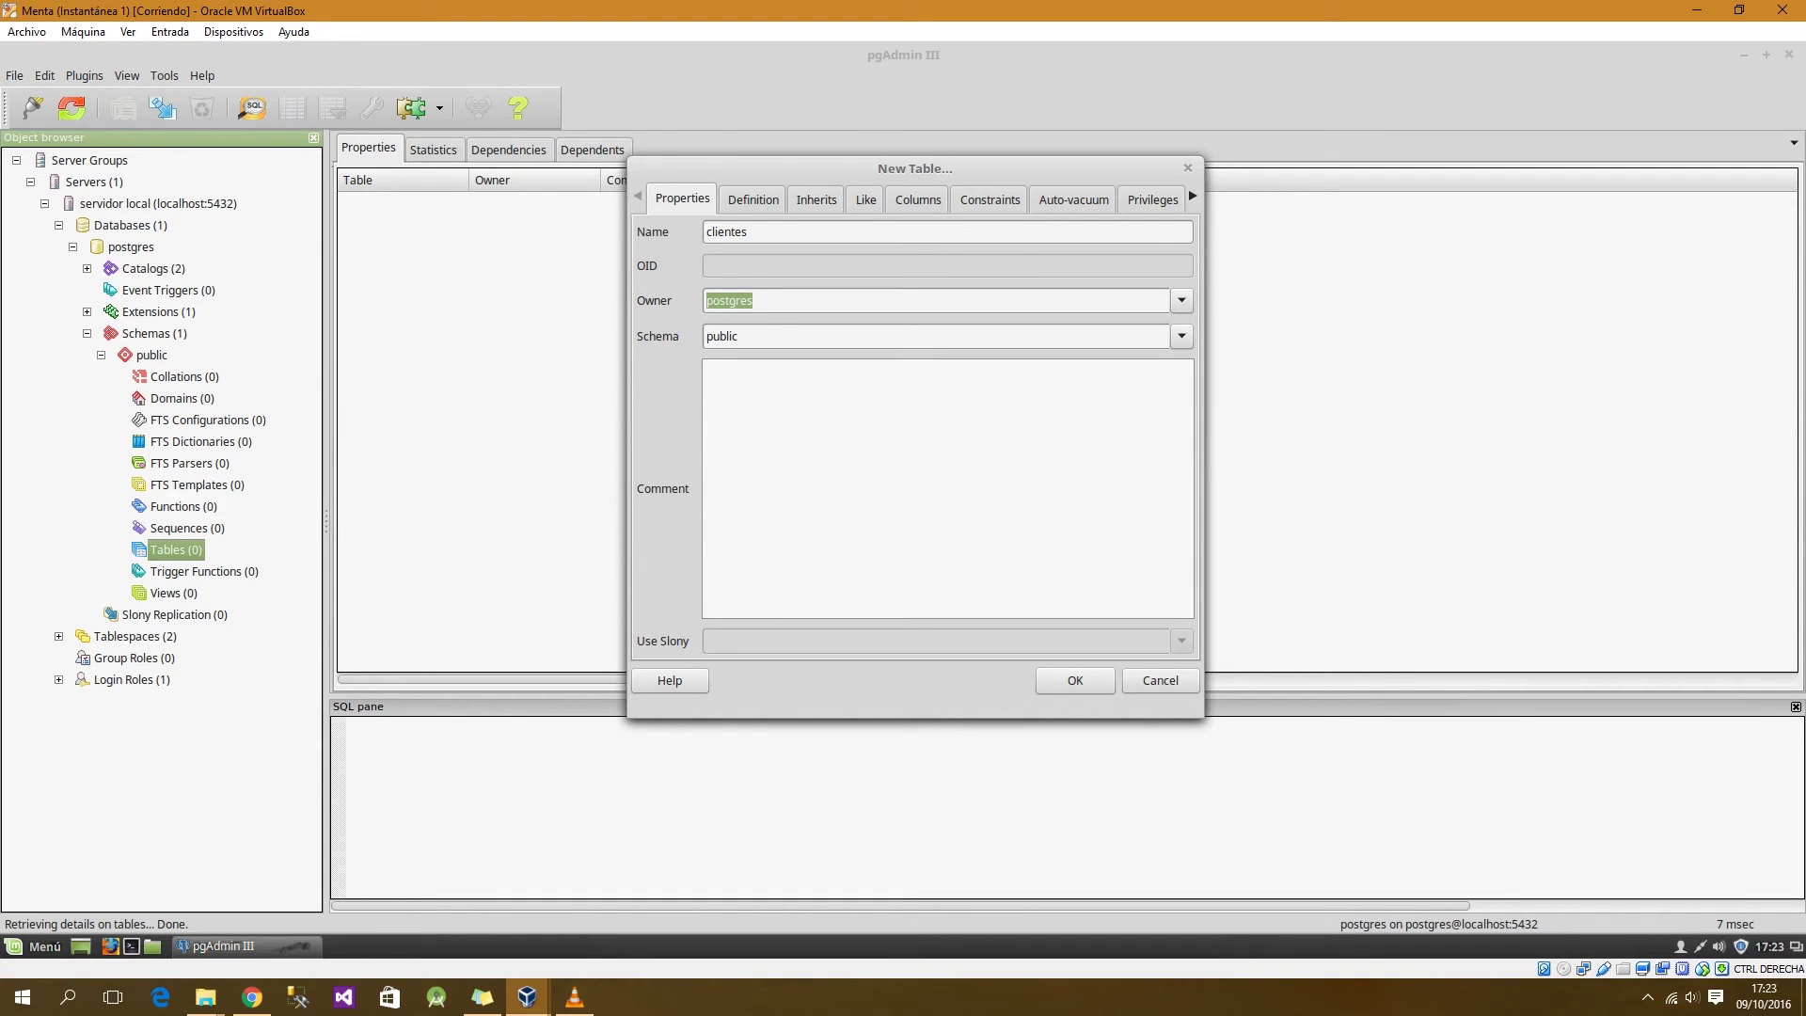
left_click(753, 200)
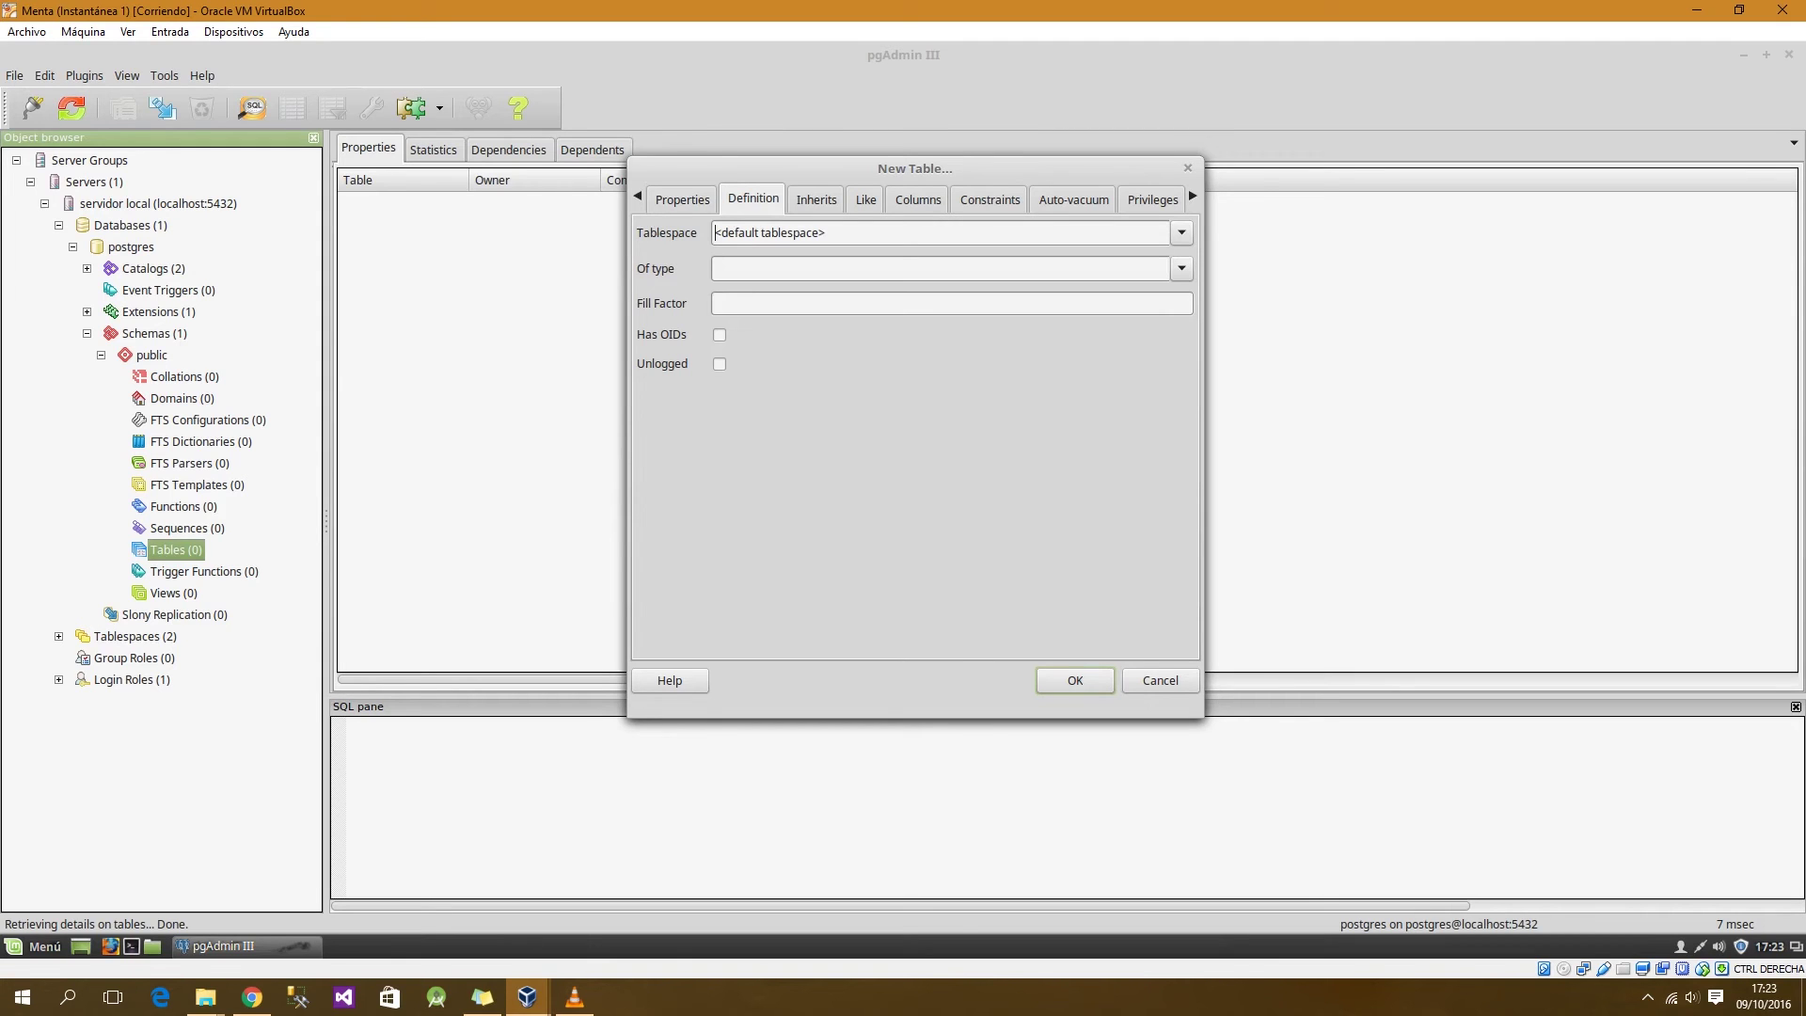
left_click(917, 199)
Step: Add an id column of type serial marked NOT NULL to clientes
left_click(679, 641)
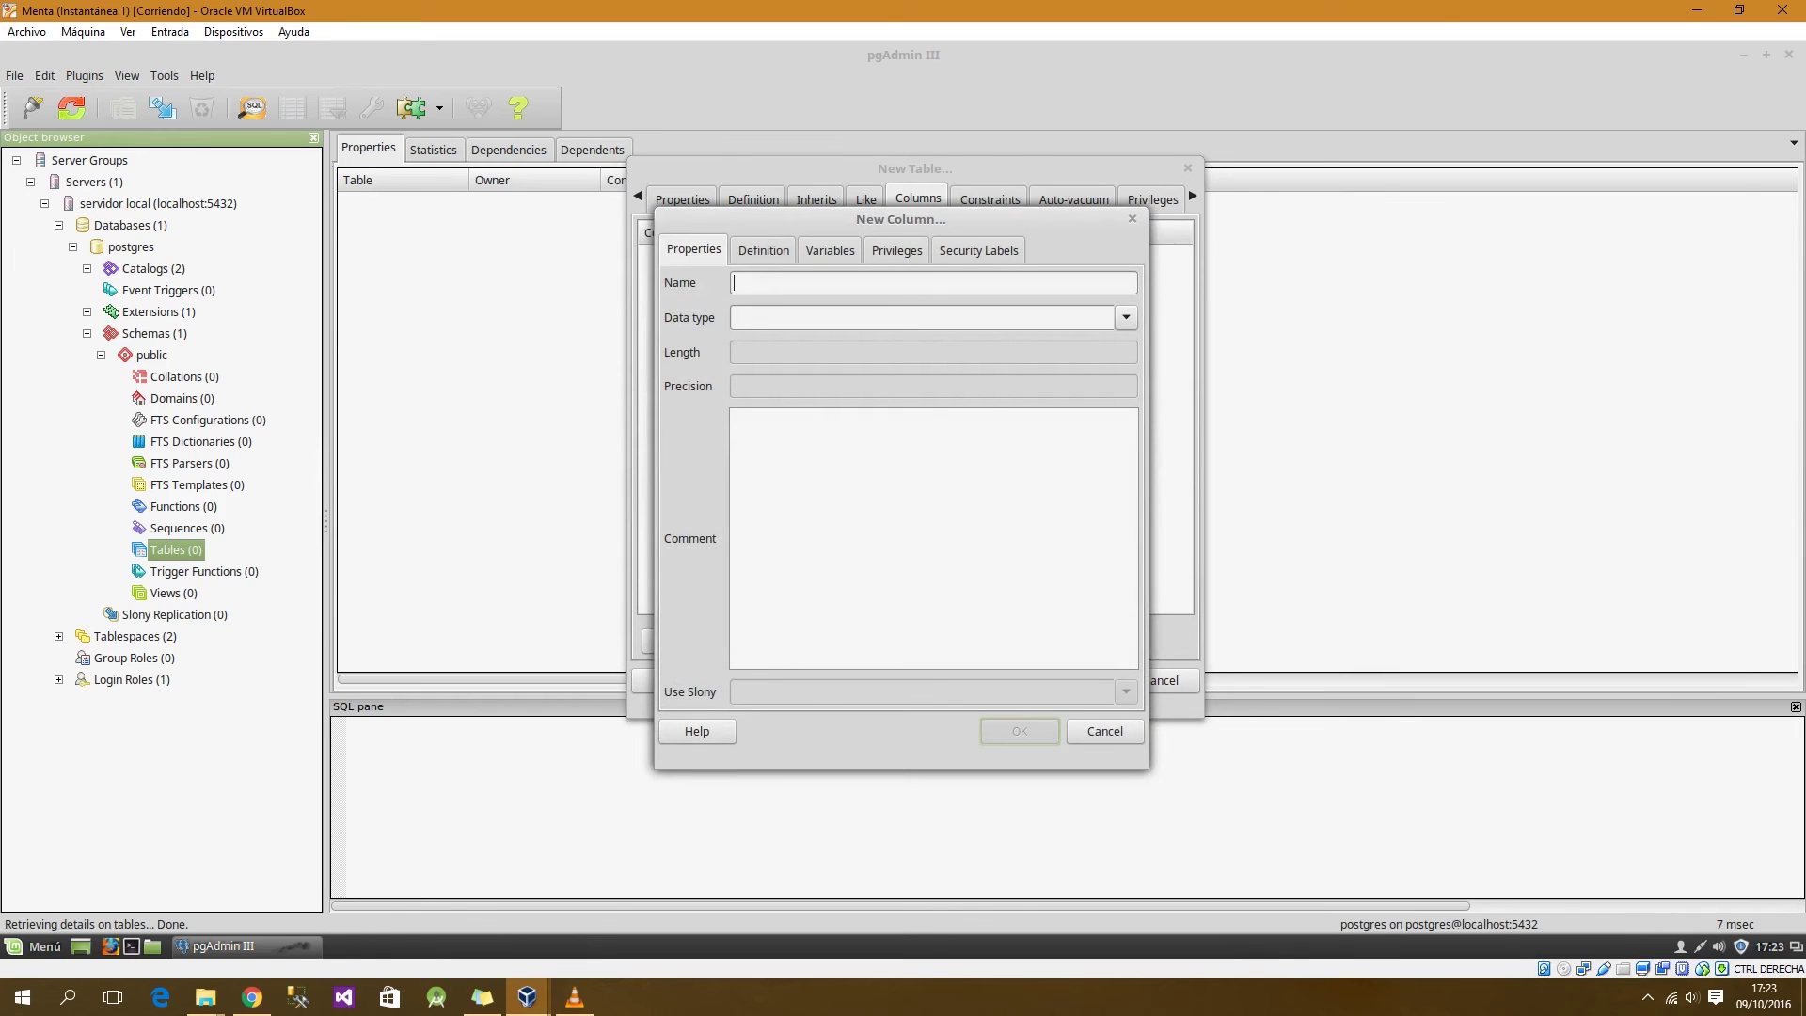
type("id")
left_click(1126, 317)
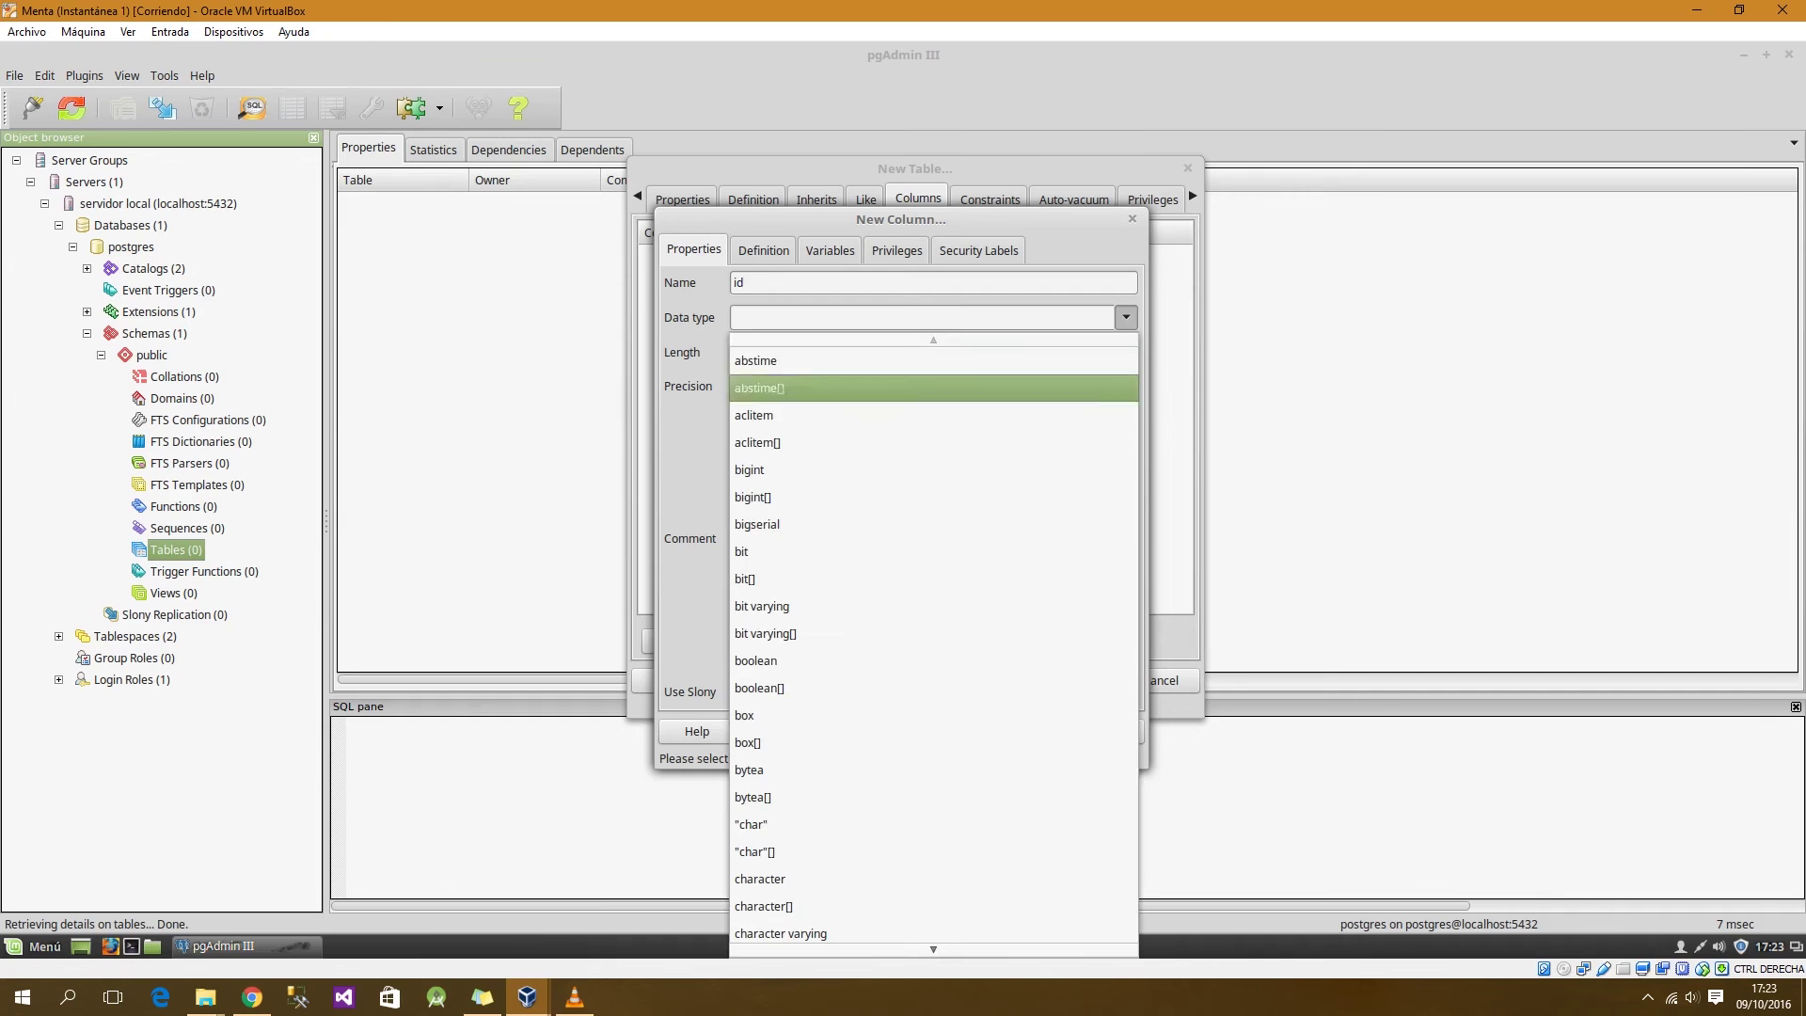
mouse_move(933, 949)
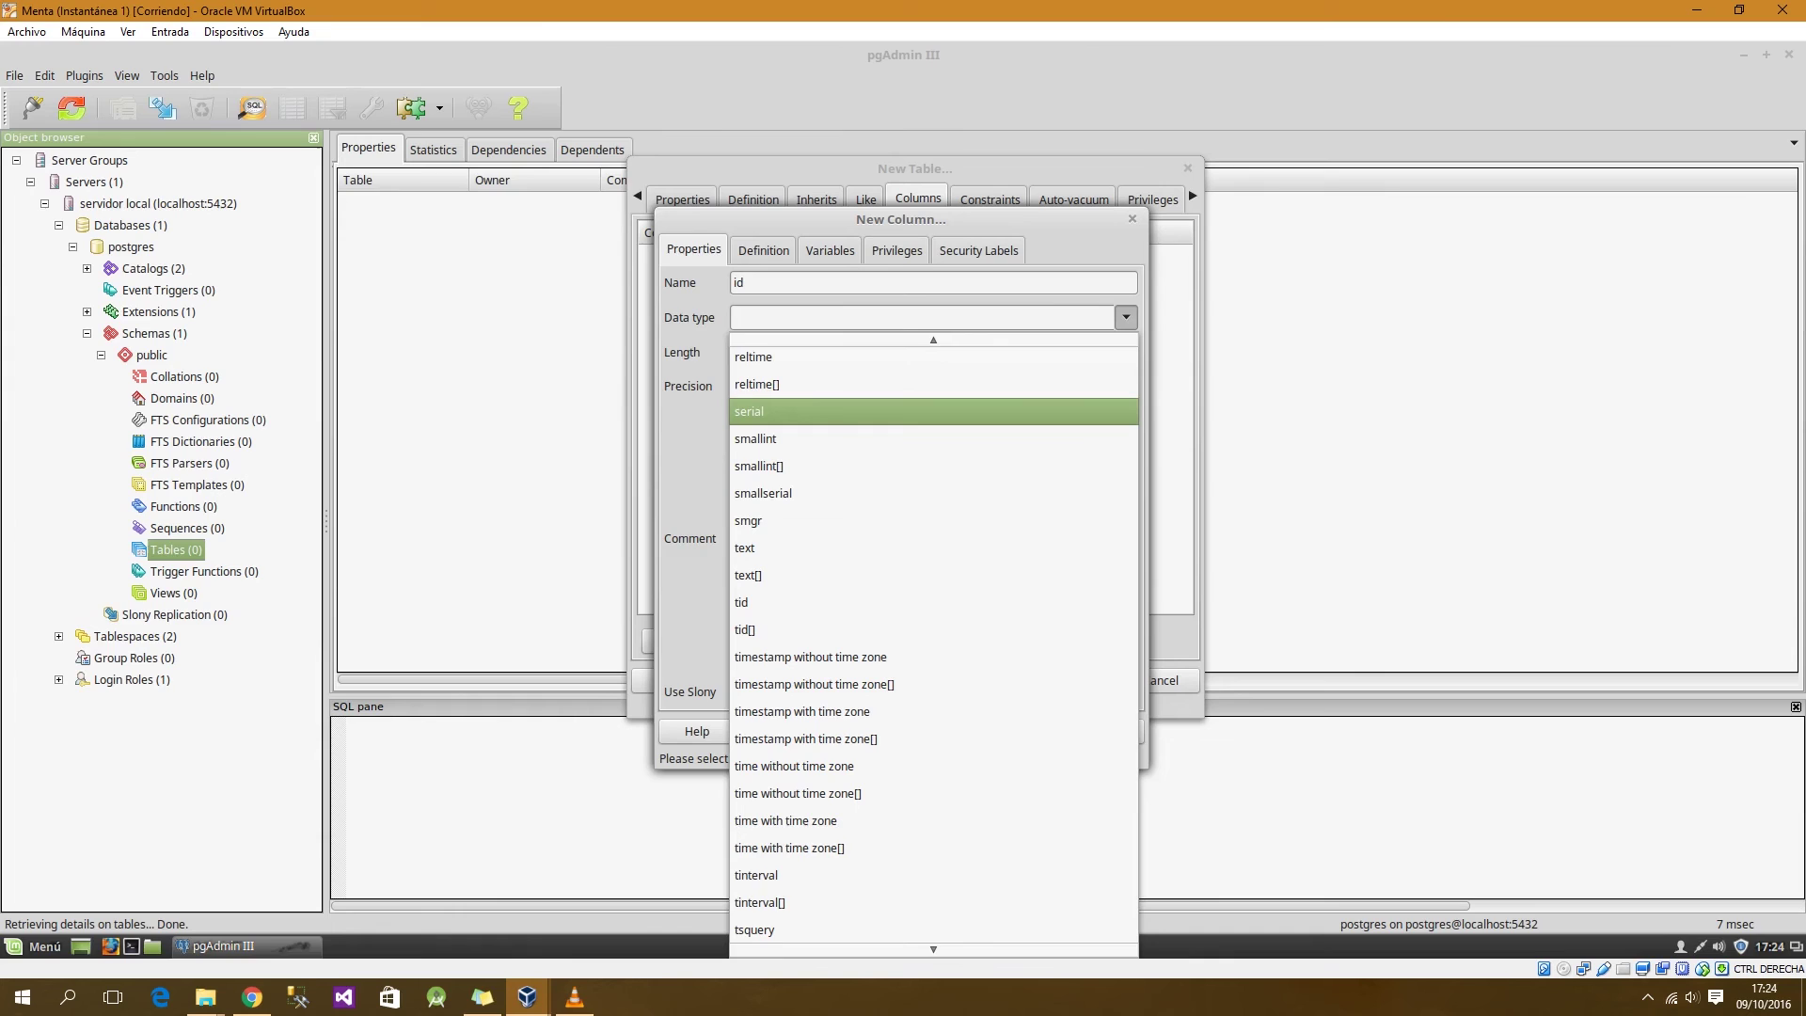
key("Return")
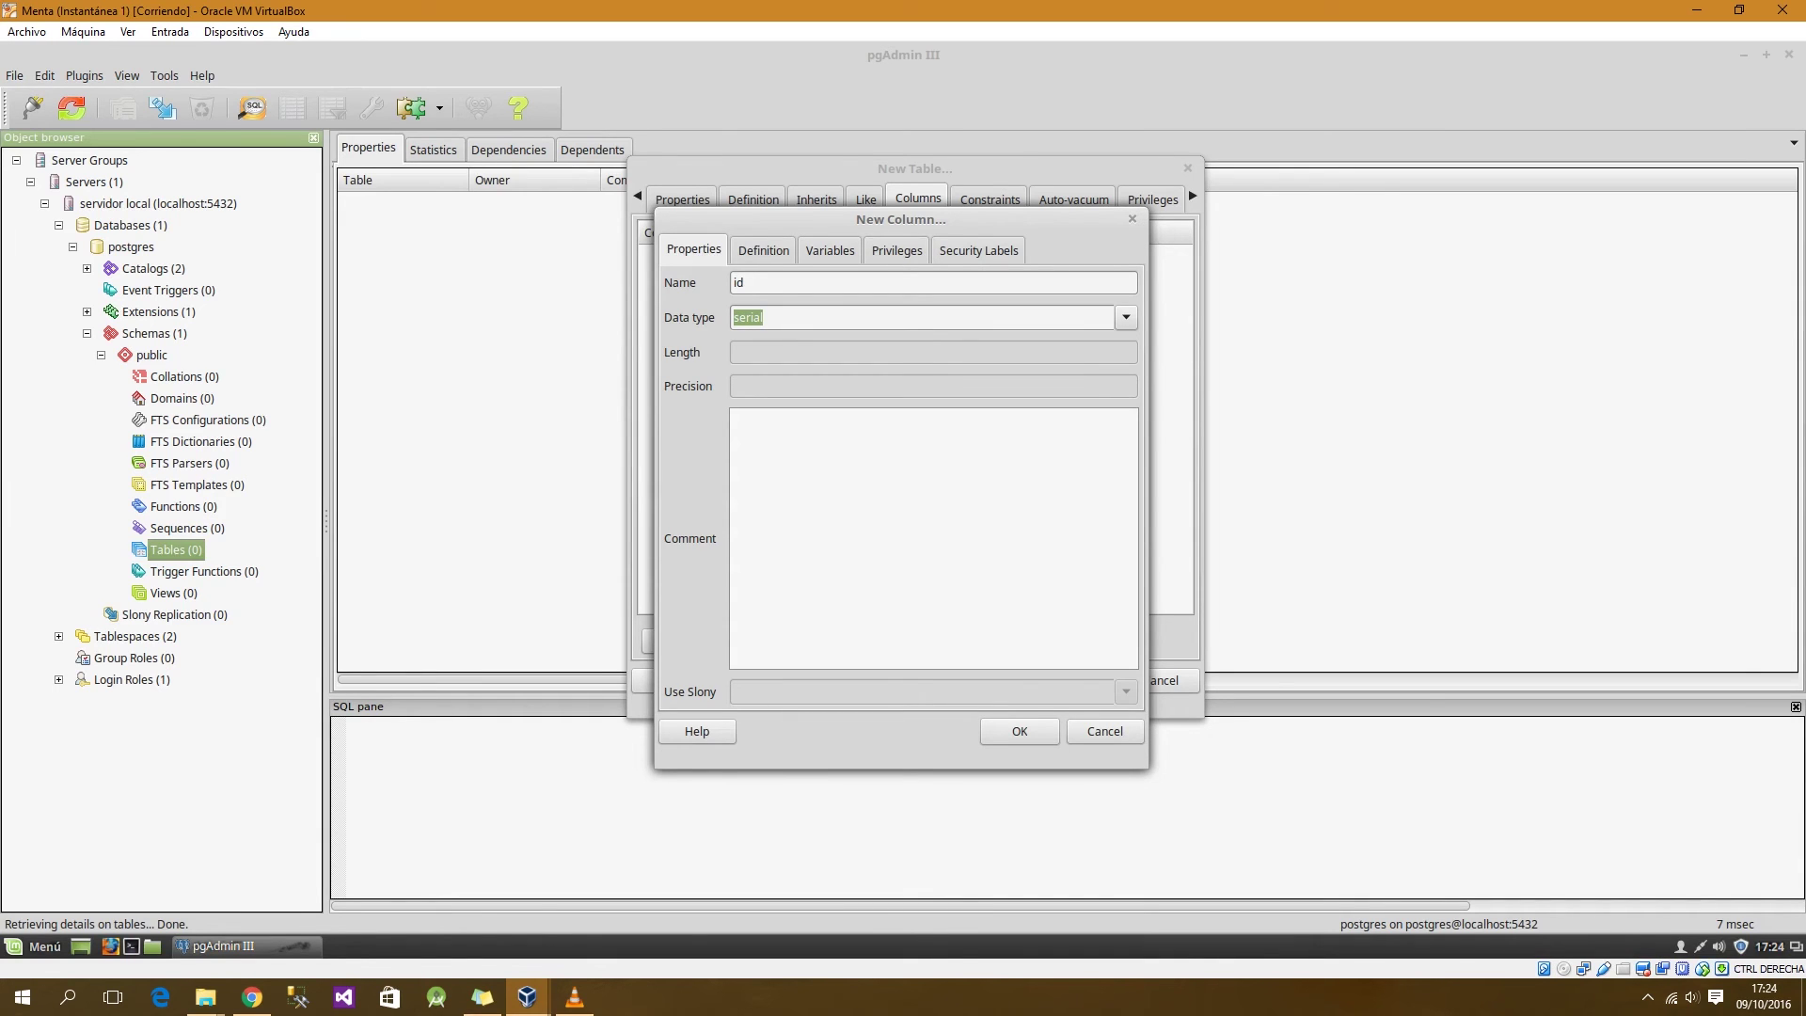
key("ctrl+Tab")
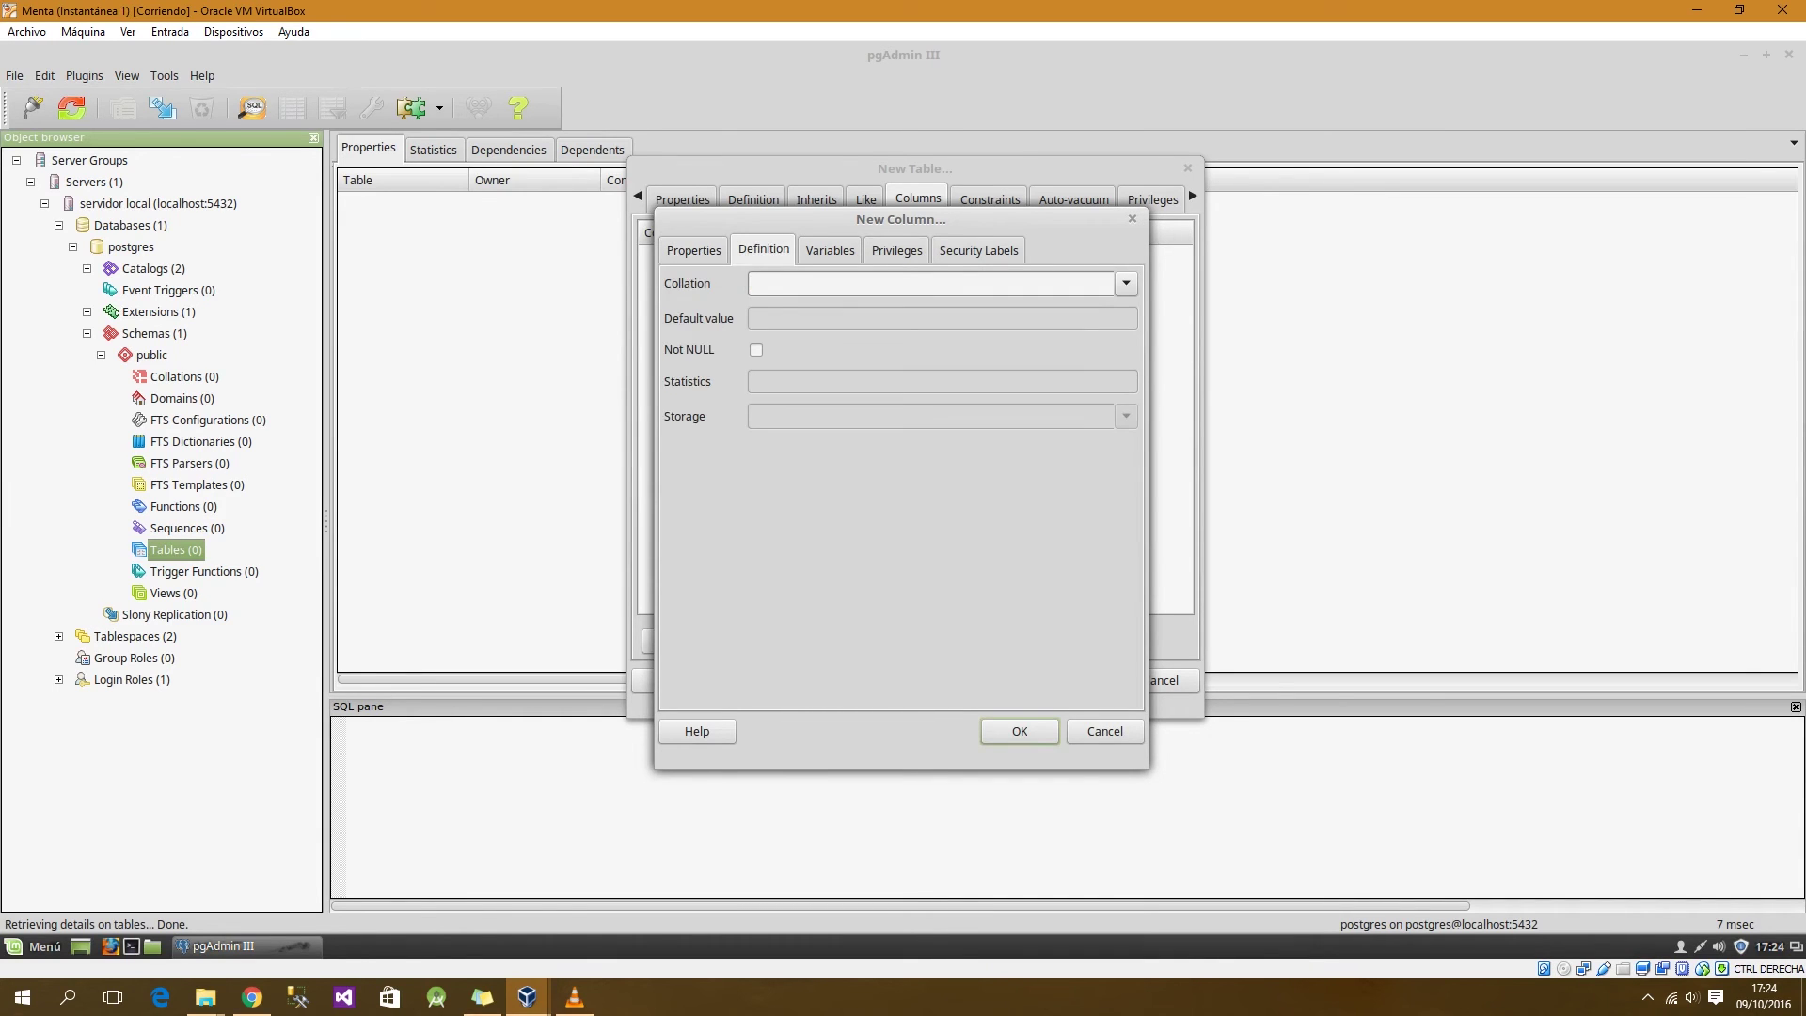
left_click(757, 350)
left_click(694, 250)
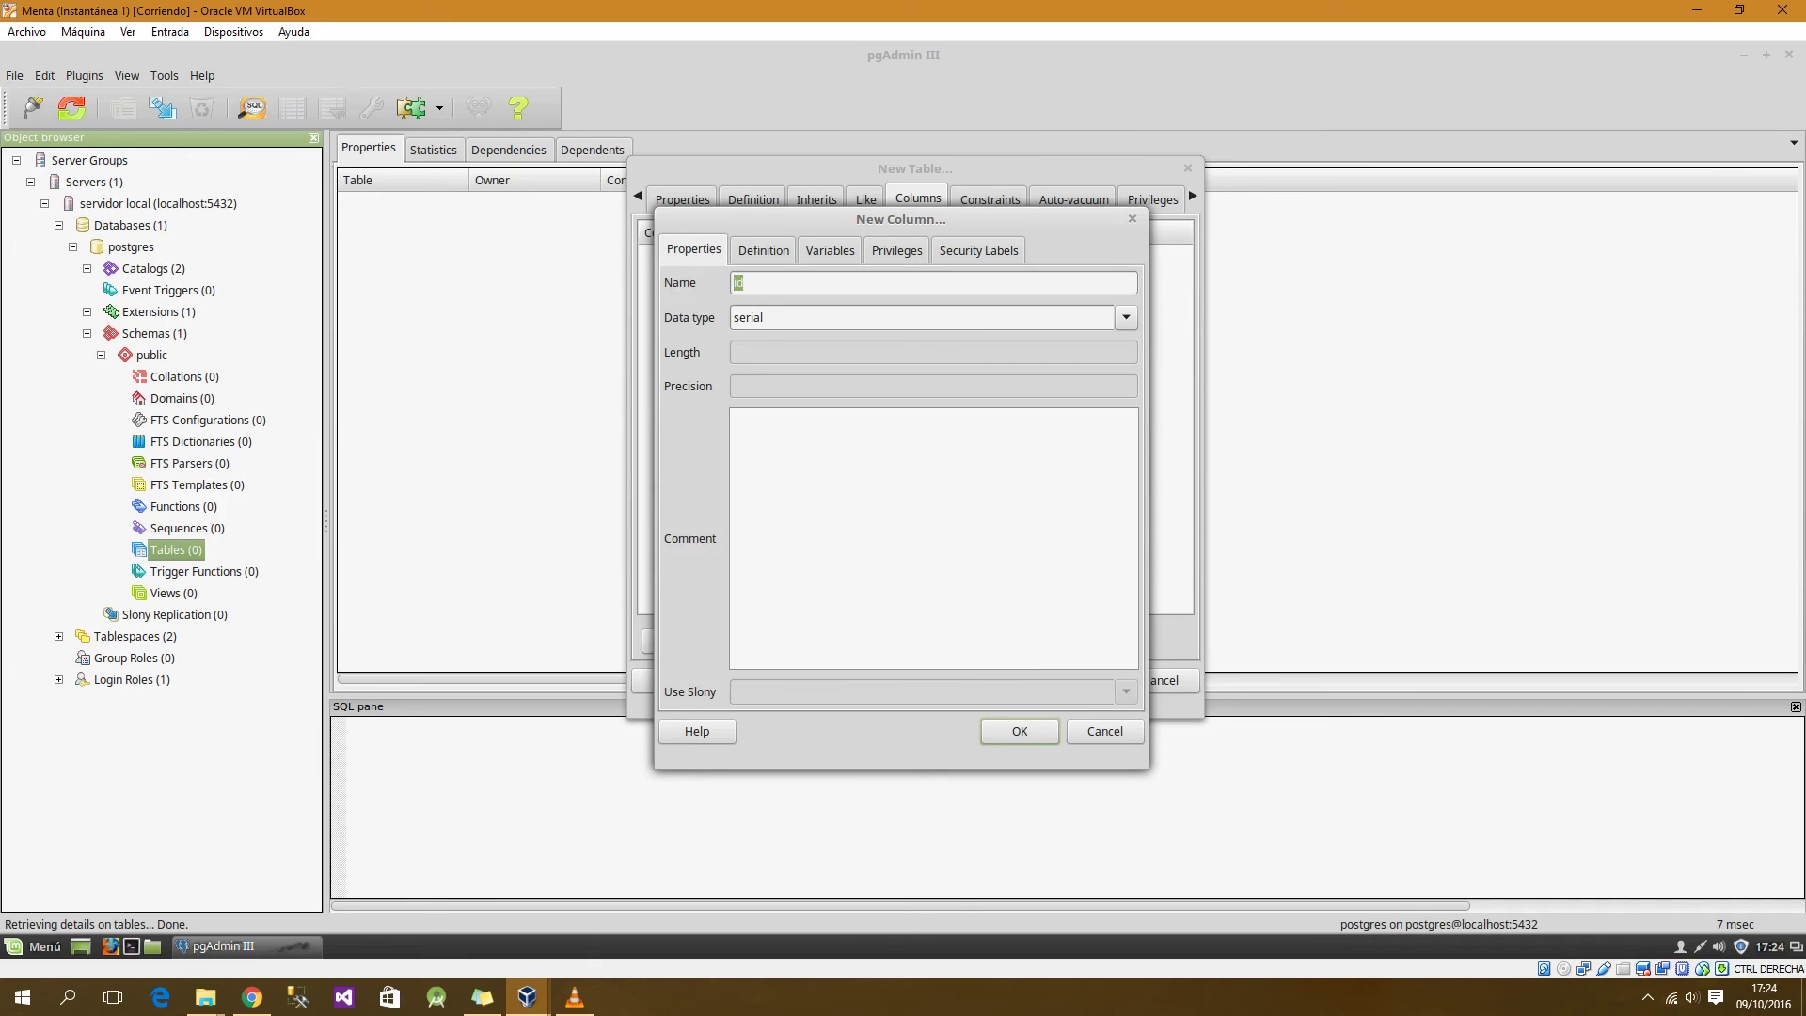
left_click(764, 250)
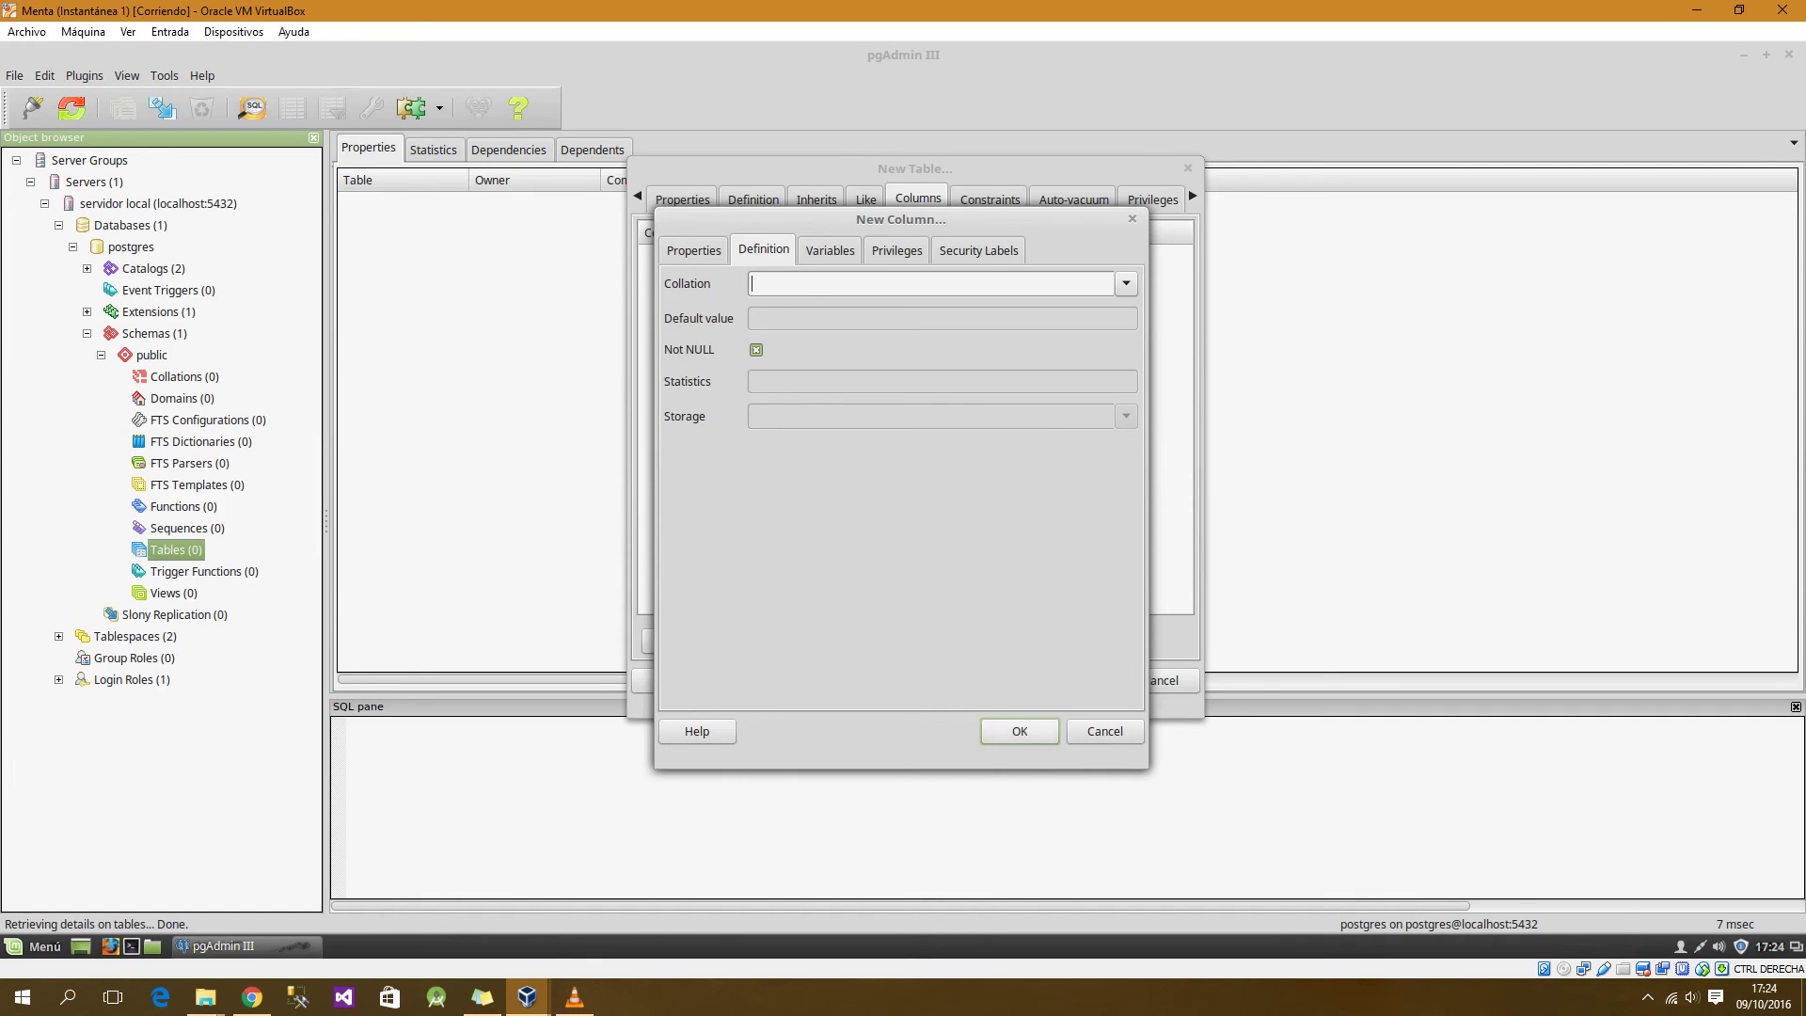
key("Return")
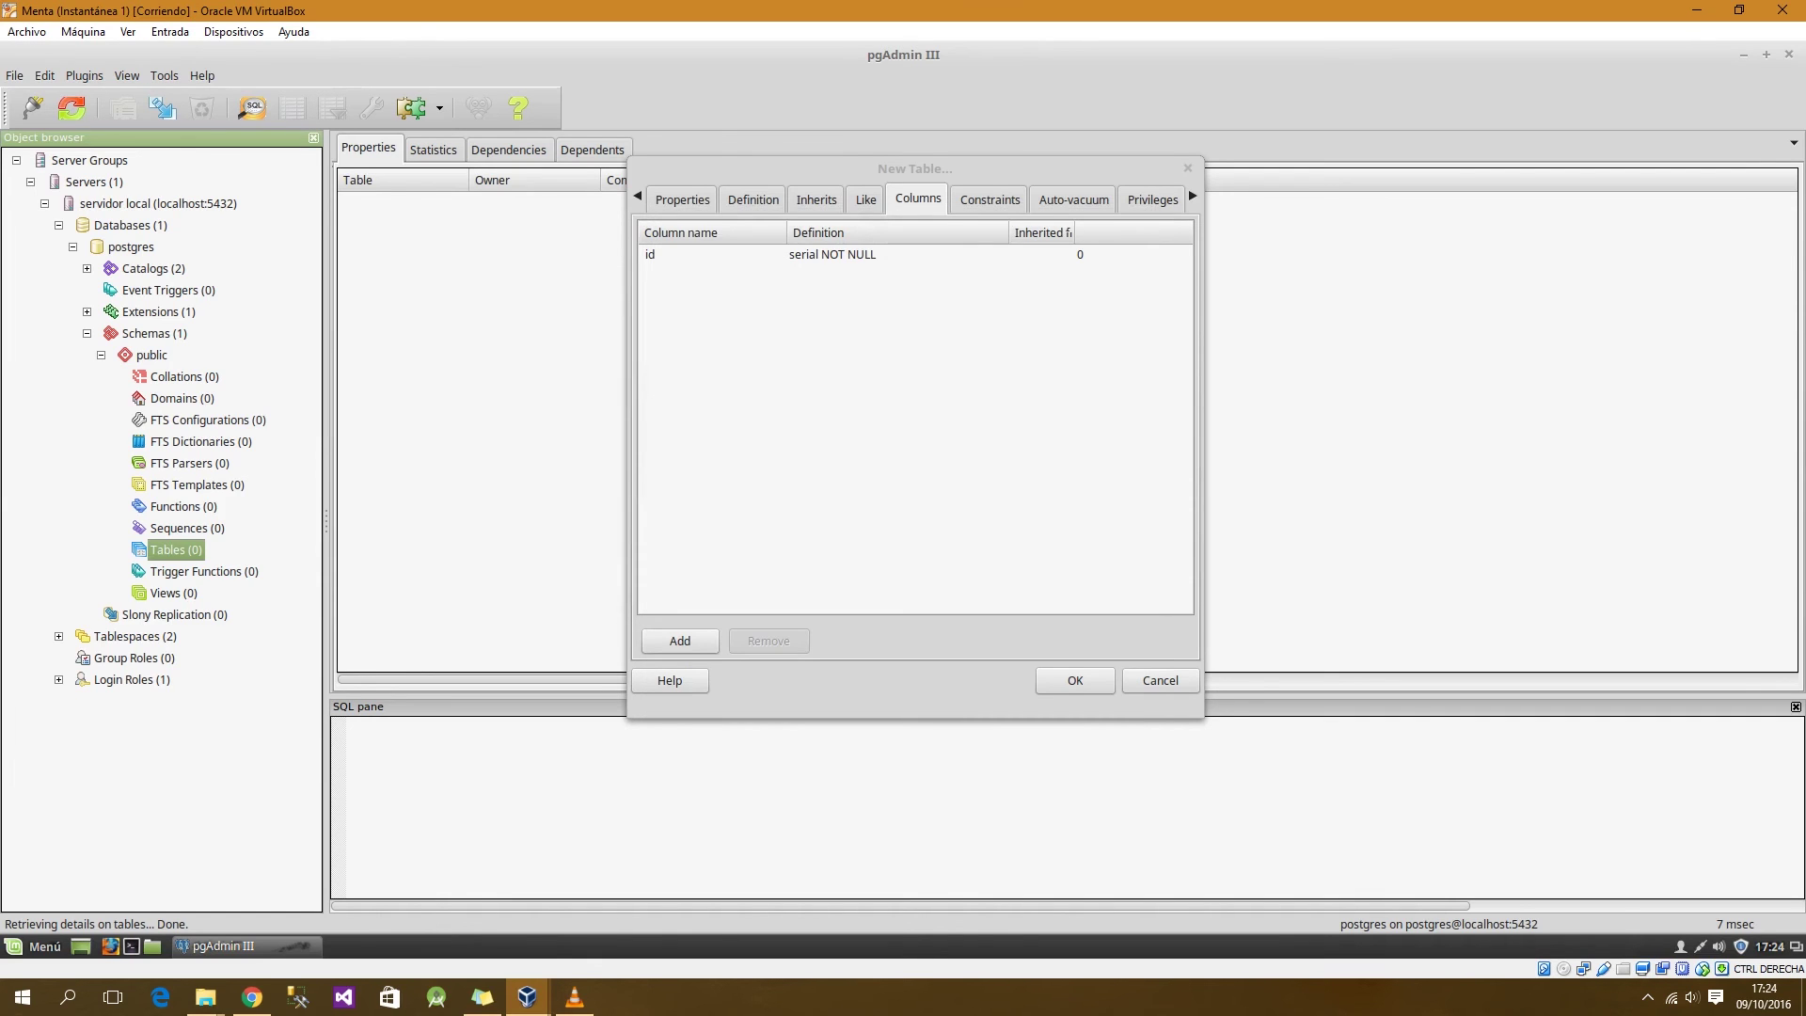
left_click(680, 641)
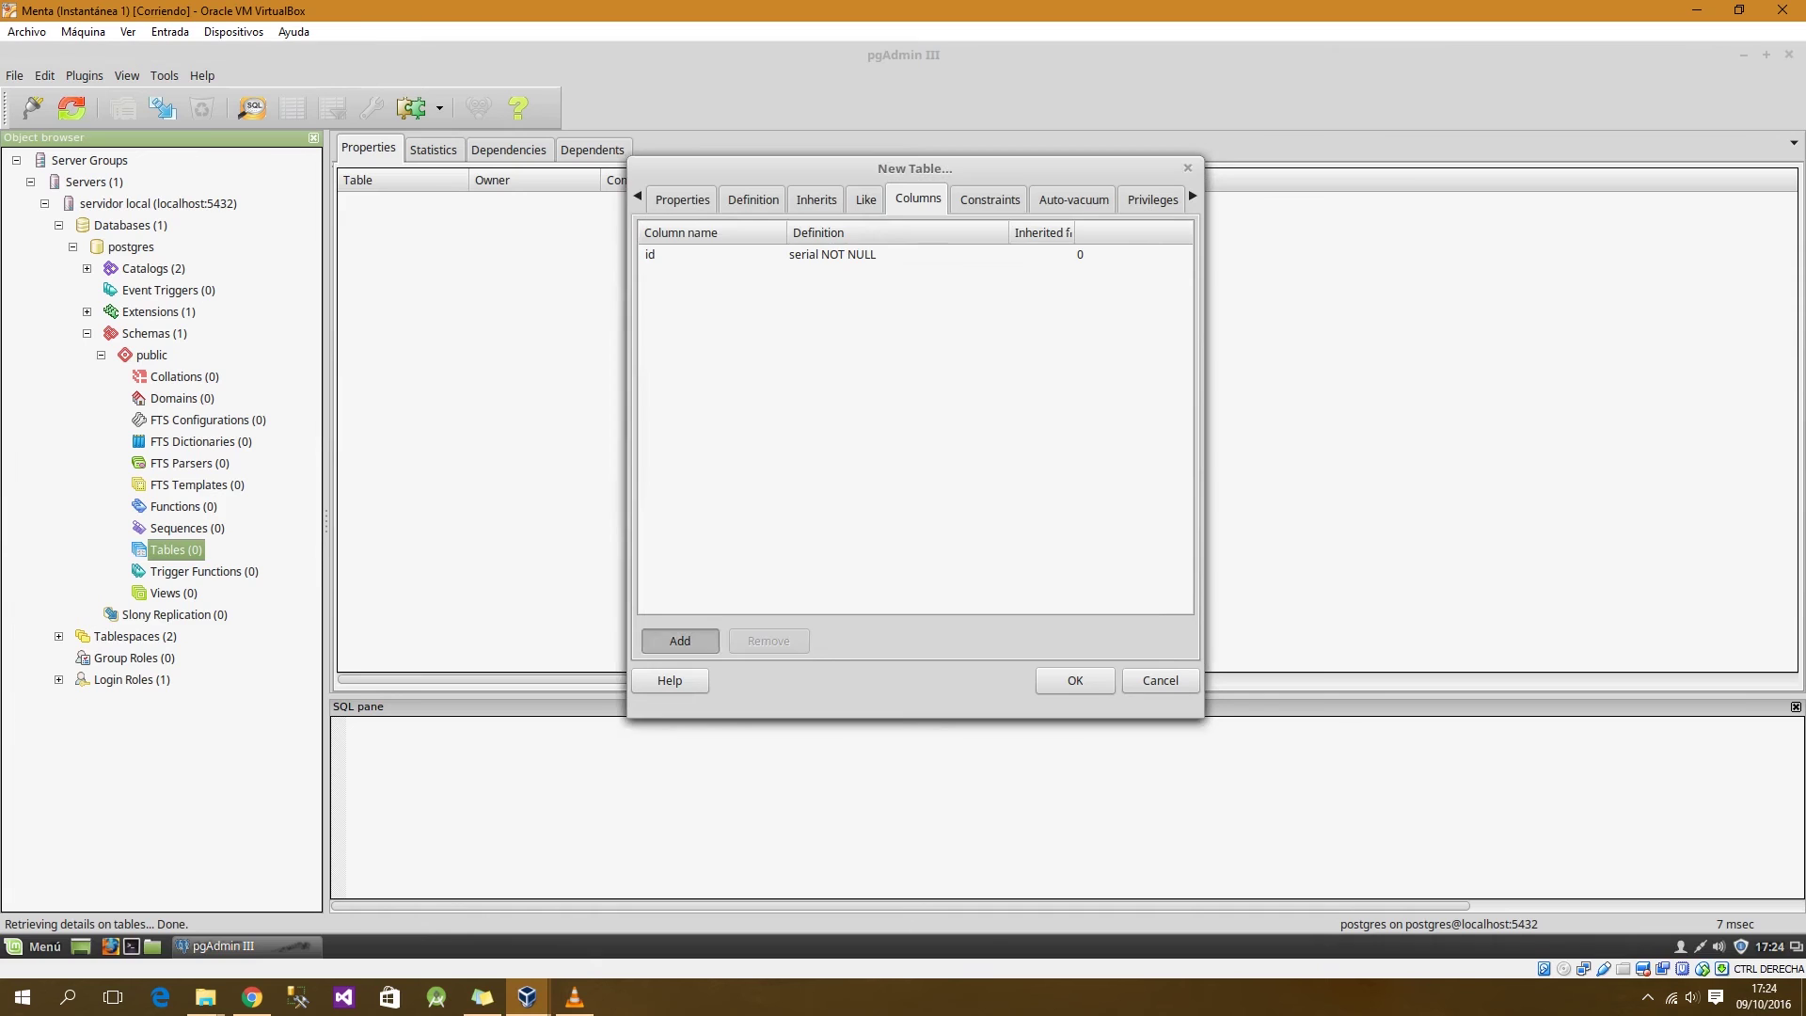
Step: Add a denominacion column of type character with length 100, marked NOT NULL
type("denominacion")
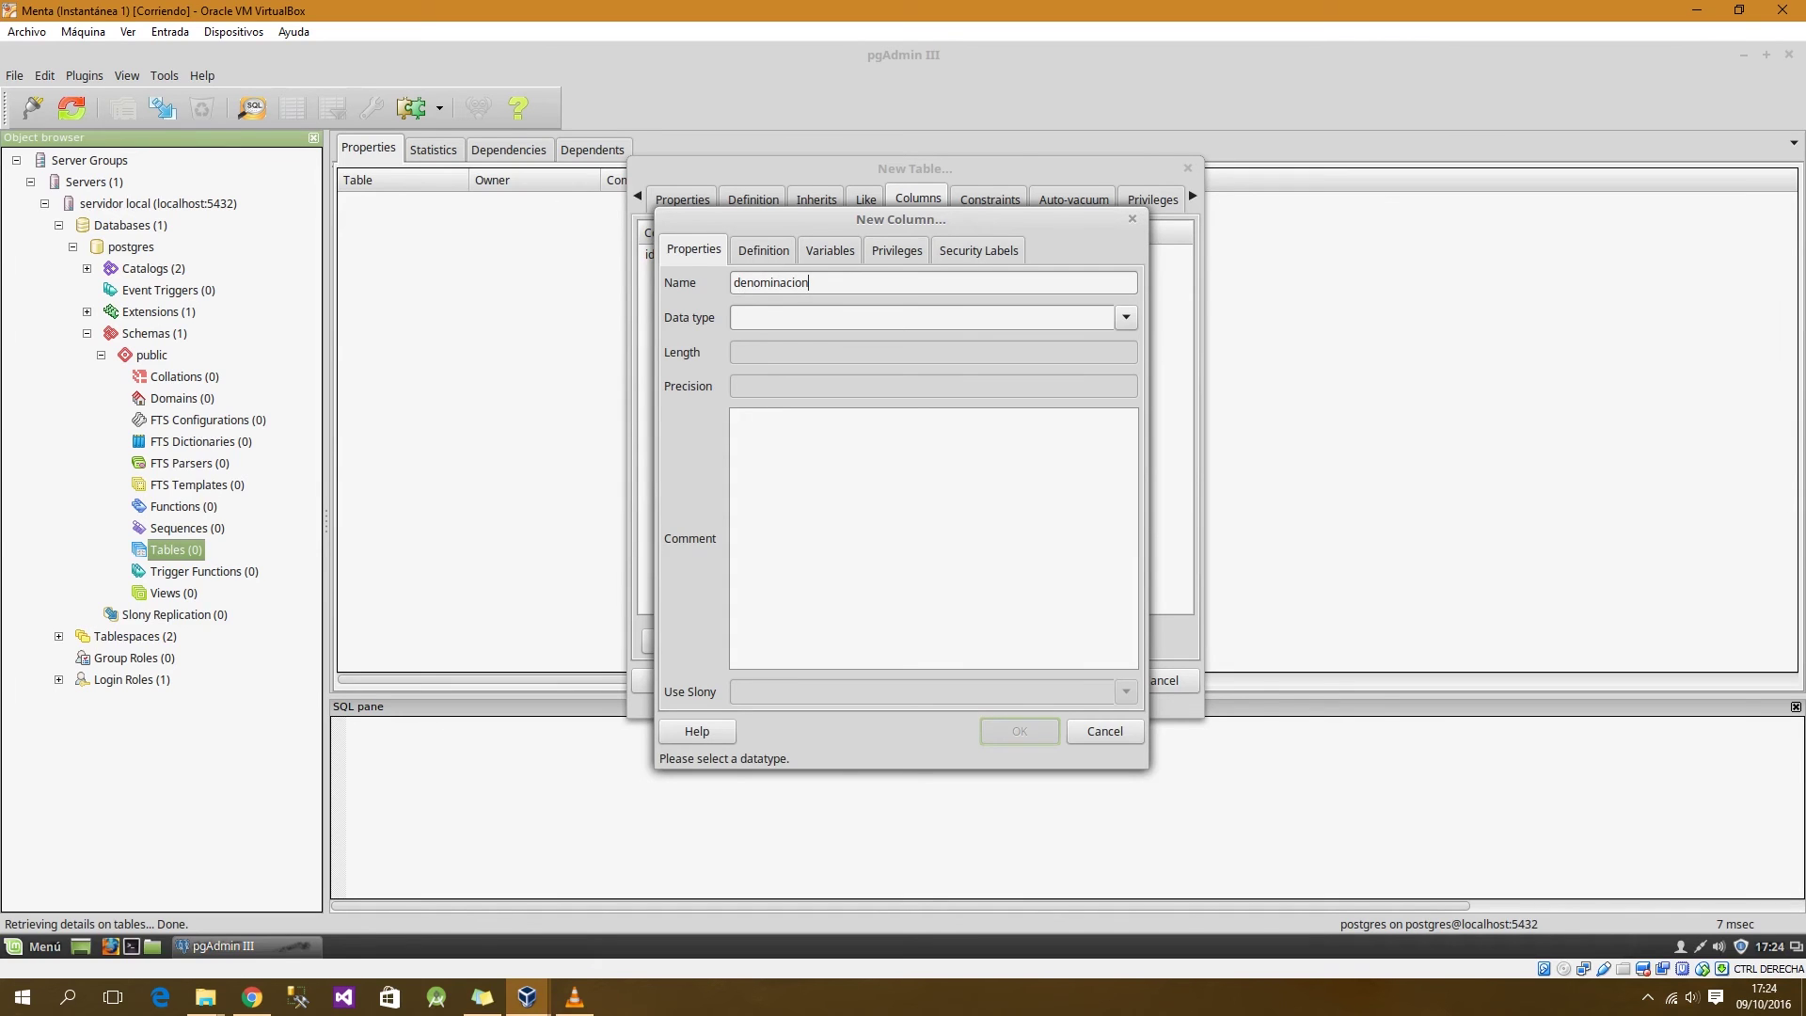
left_click(1126, 317)
scroll(884, 632, "down", 6)
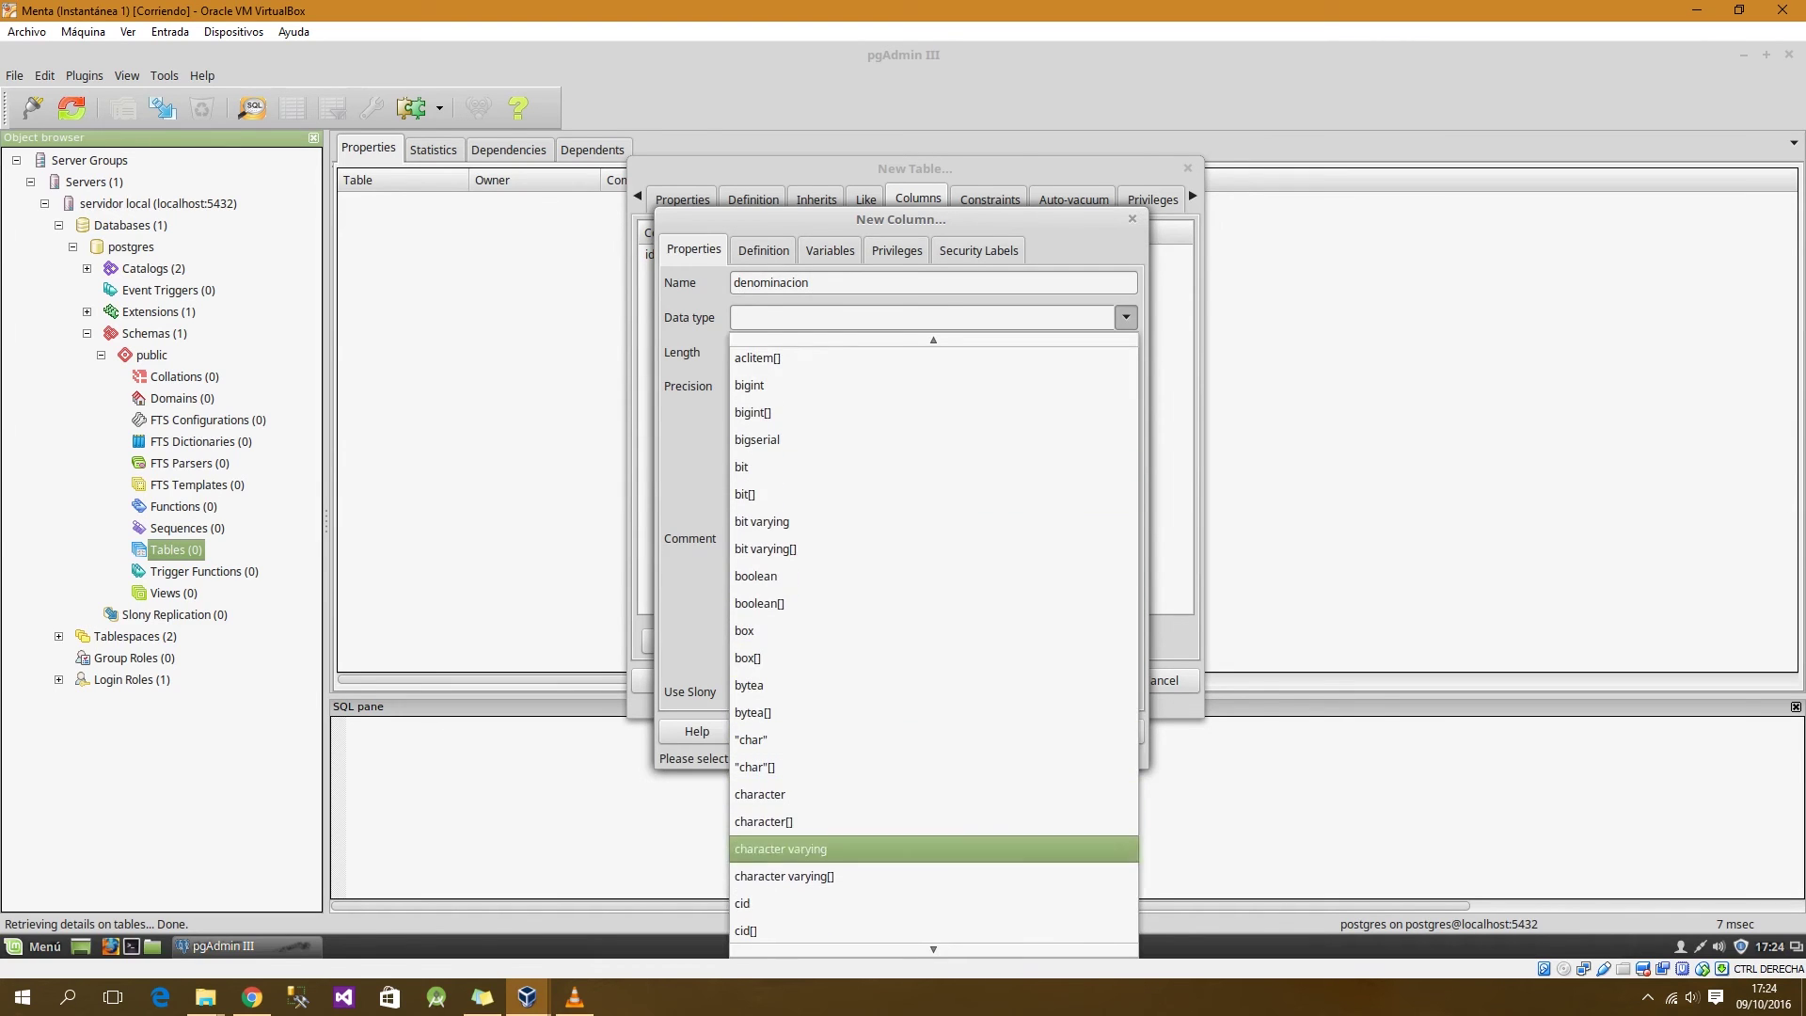
left_click(762, 794)
left_click(762, 353)
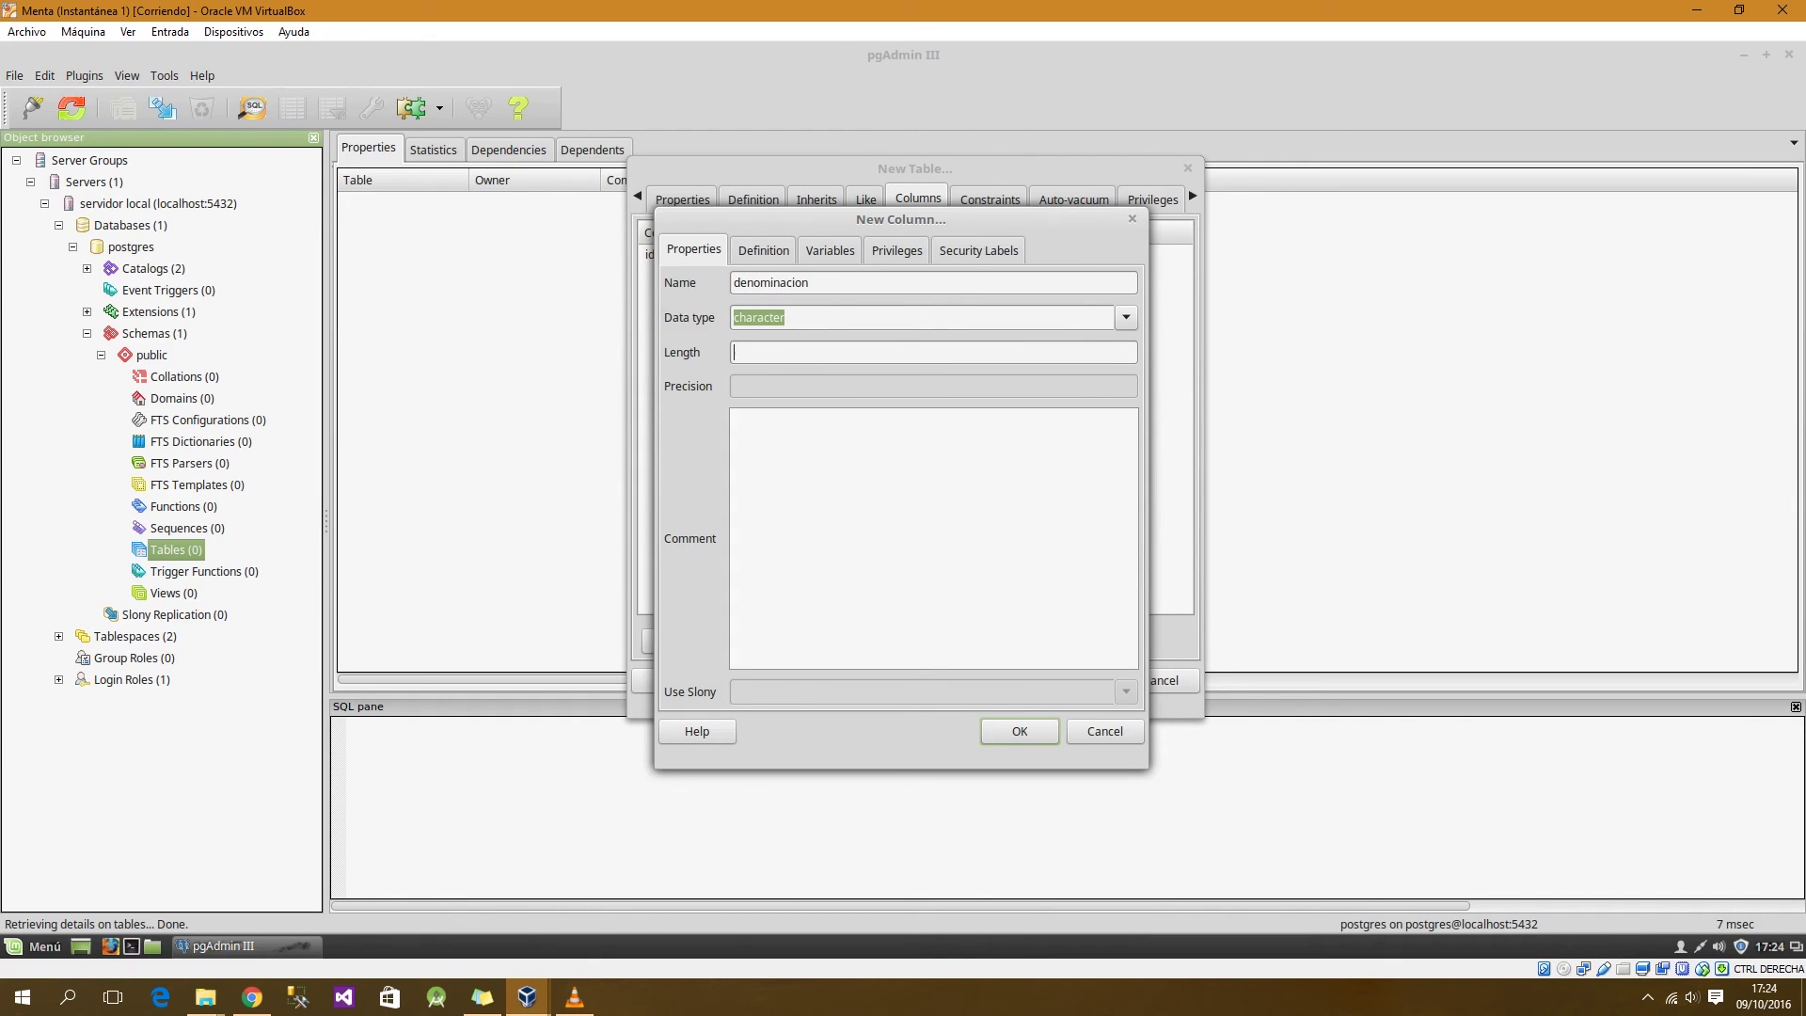
type("100")
left_click(763, 250)
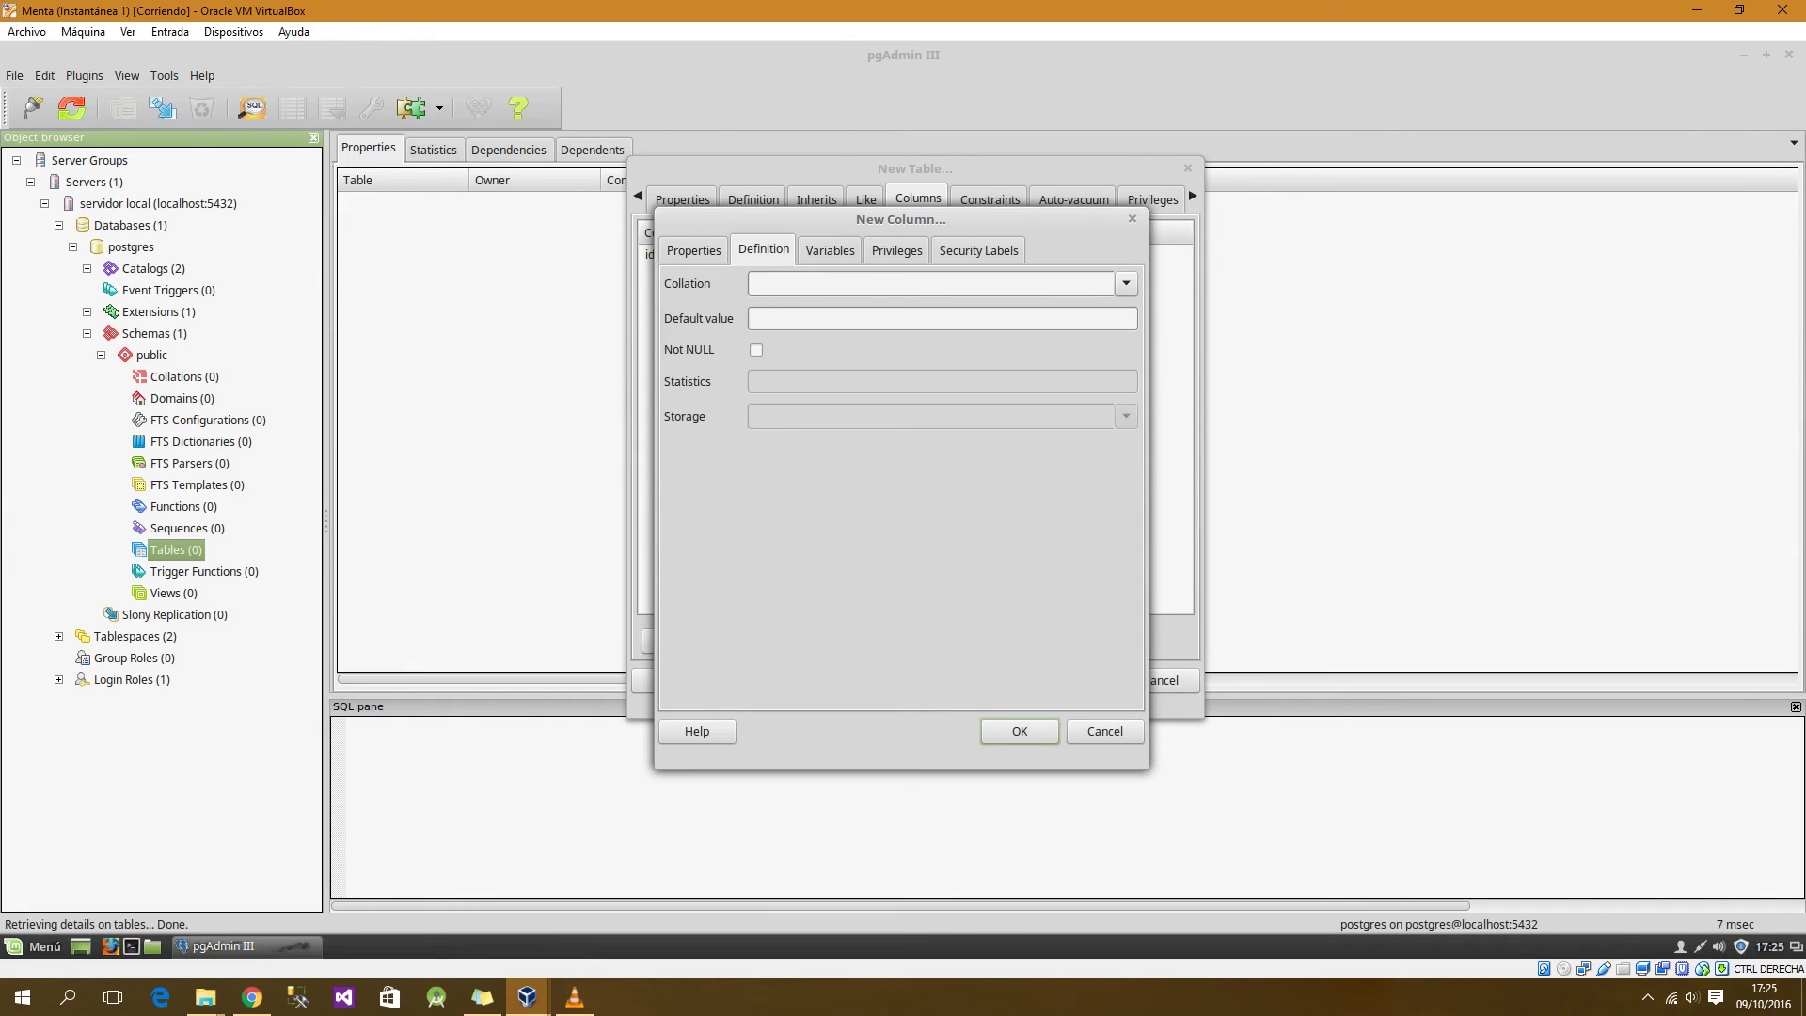
left_click(757, 350)
key("Return")
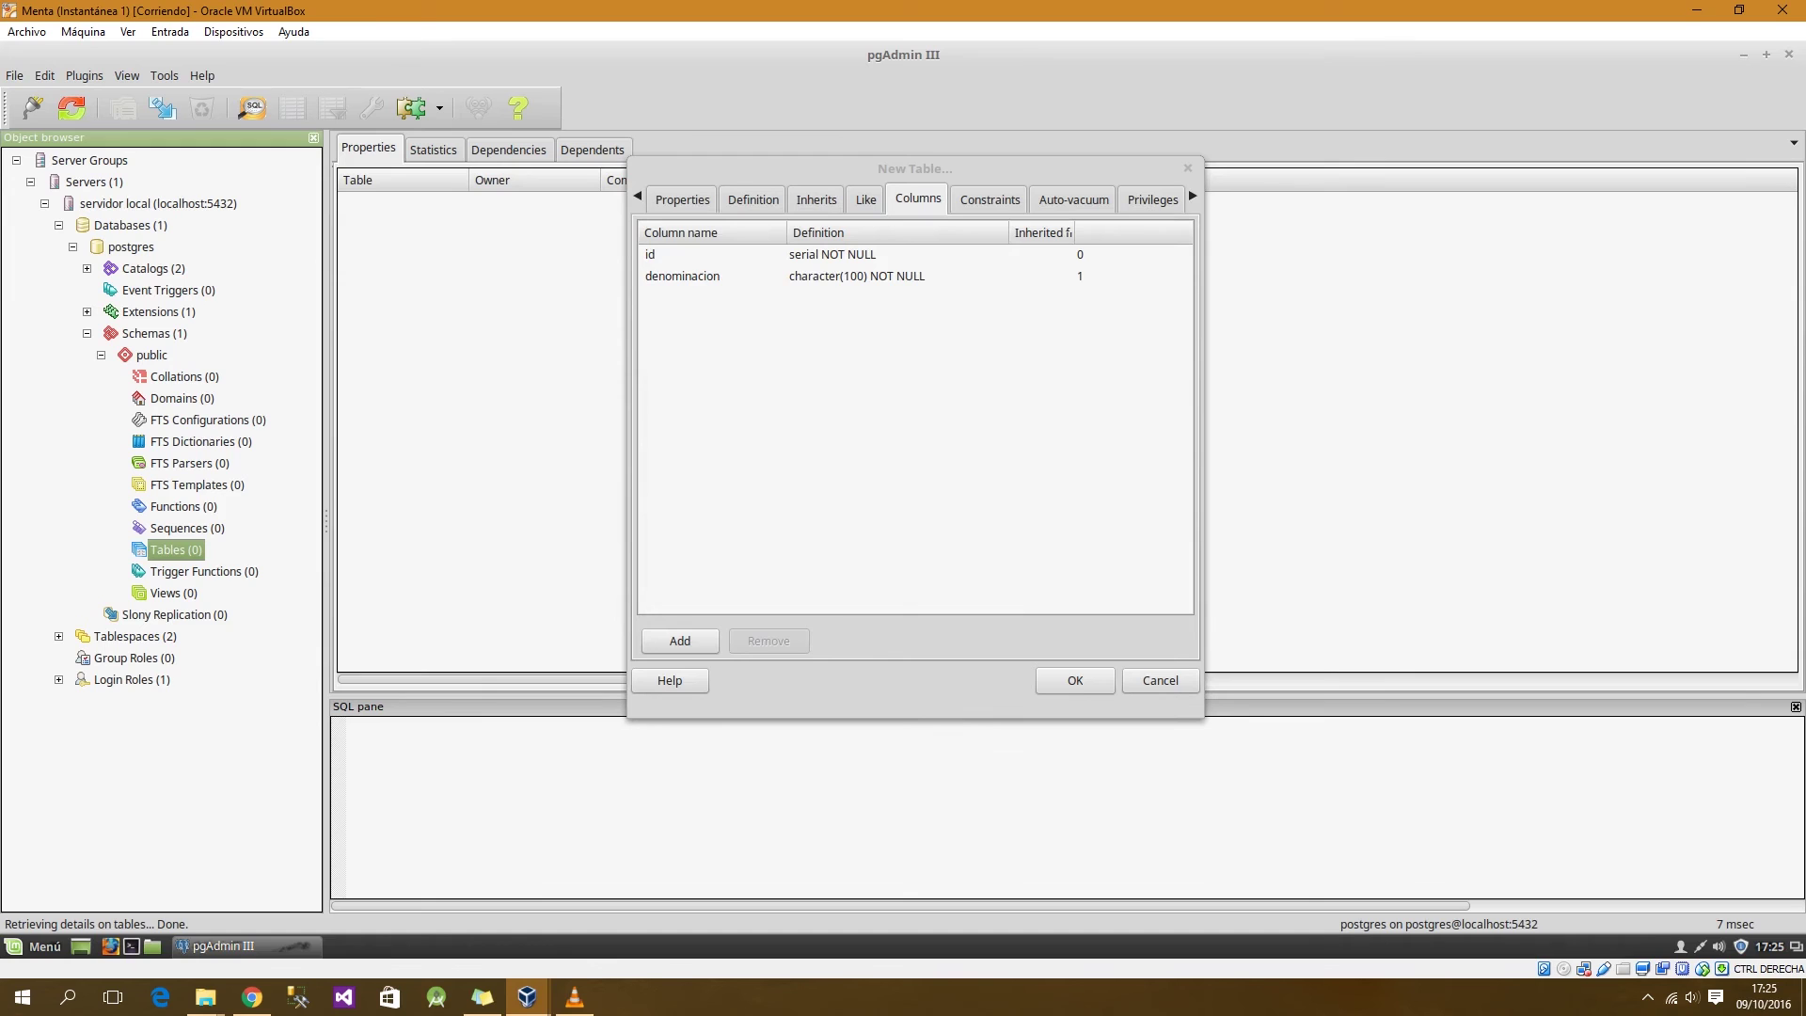
left_click(680, 641)
Step: Add a nullable domicilio column of type character with length 200
type("domicilio")
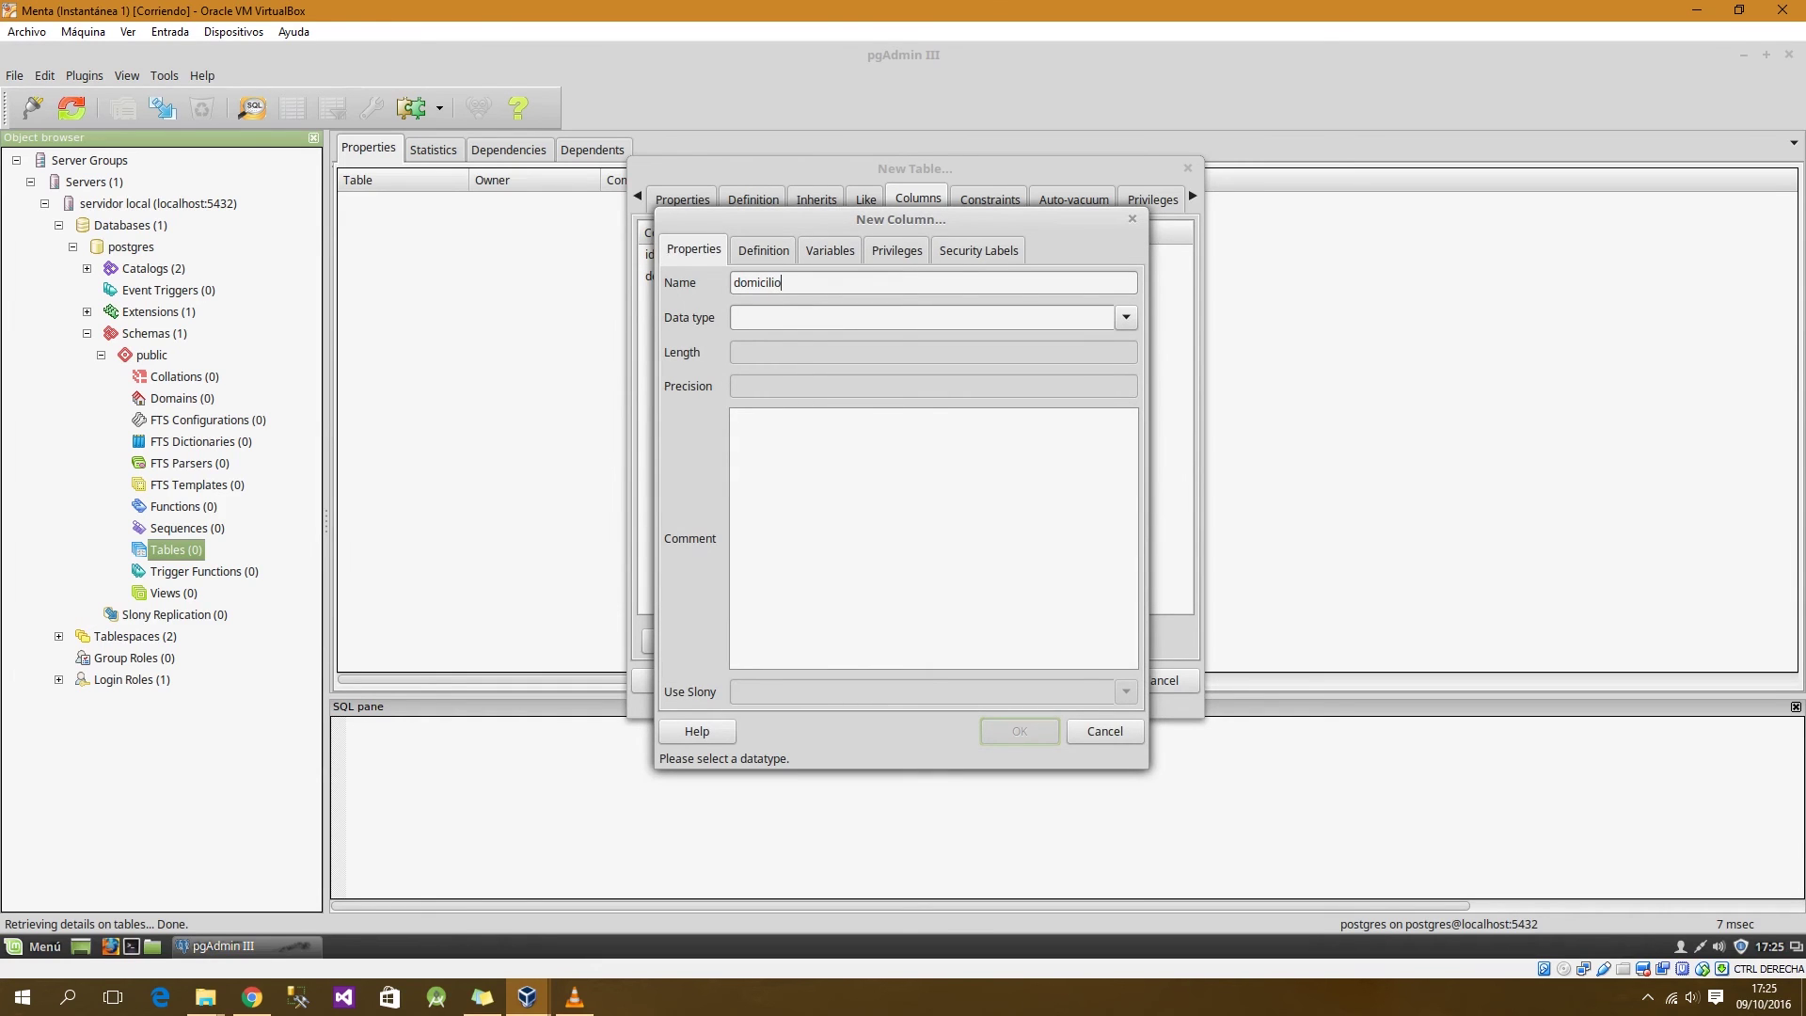
left_click(1125, 318)
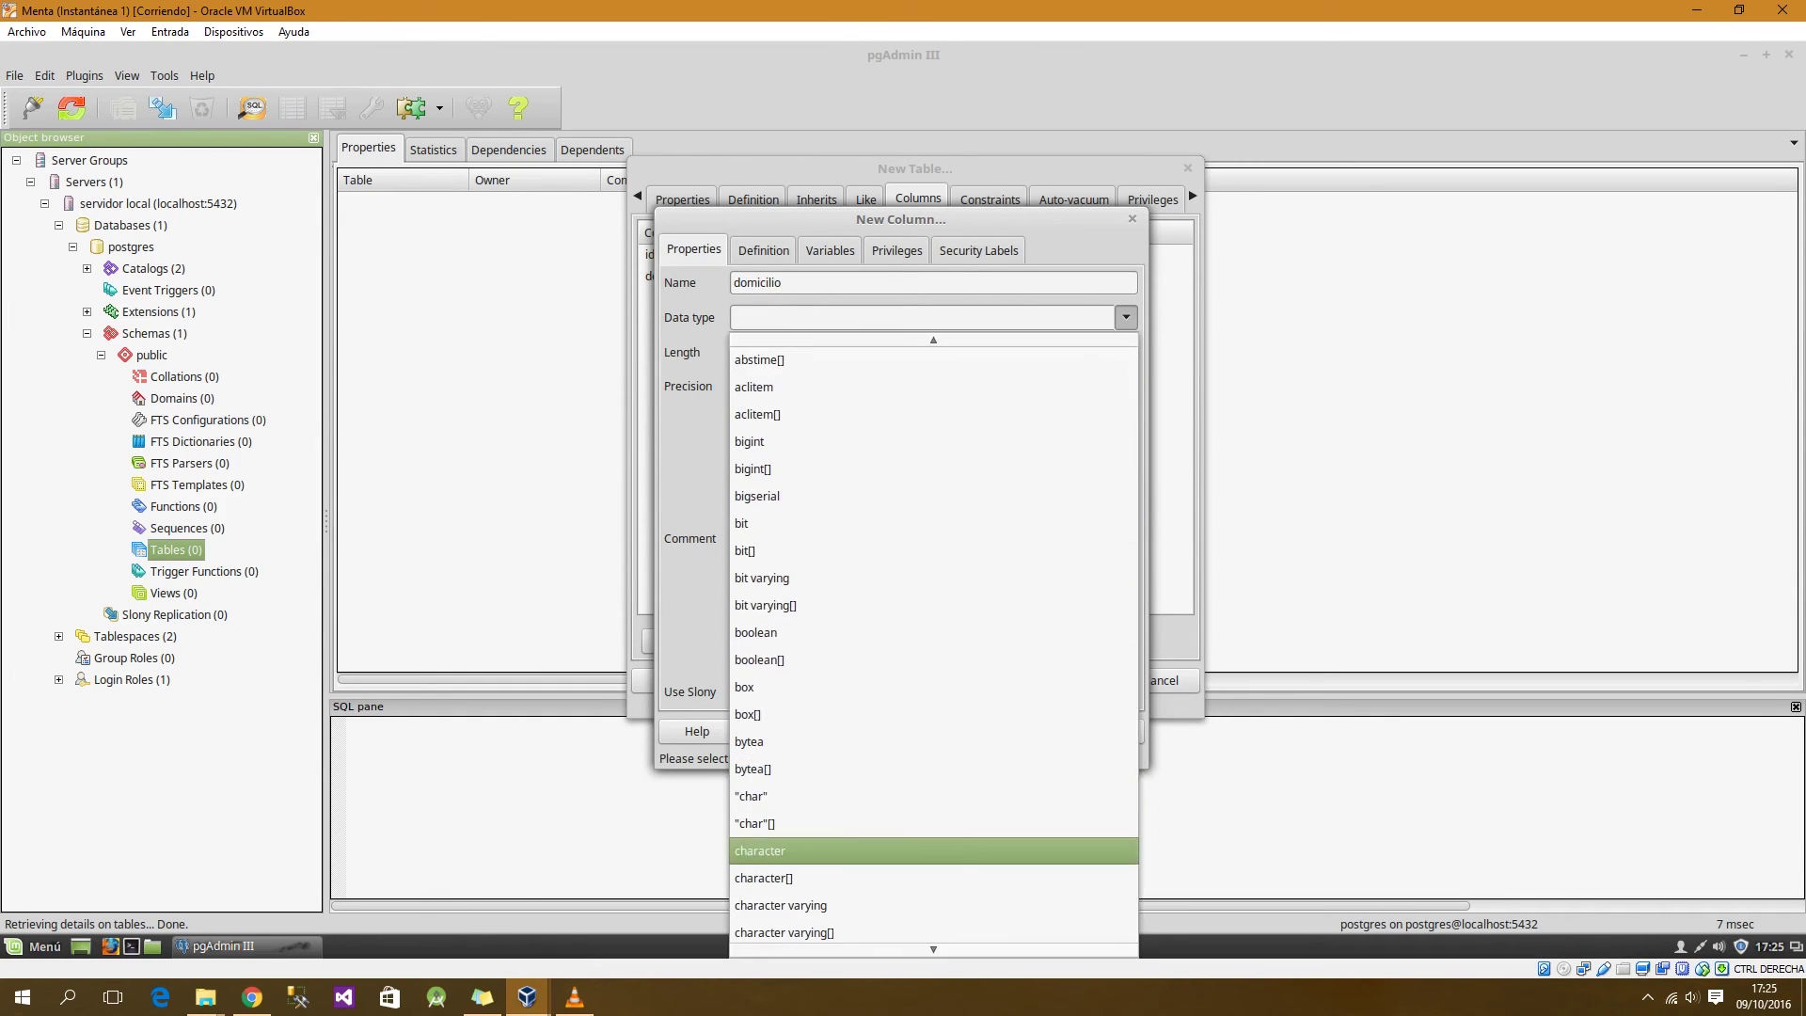
left_click(940, 852)
left_click(933, 353)
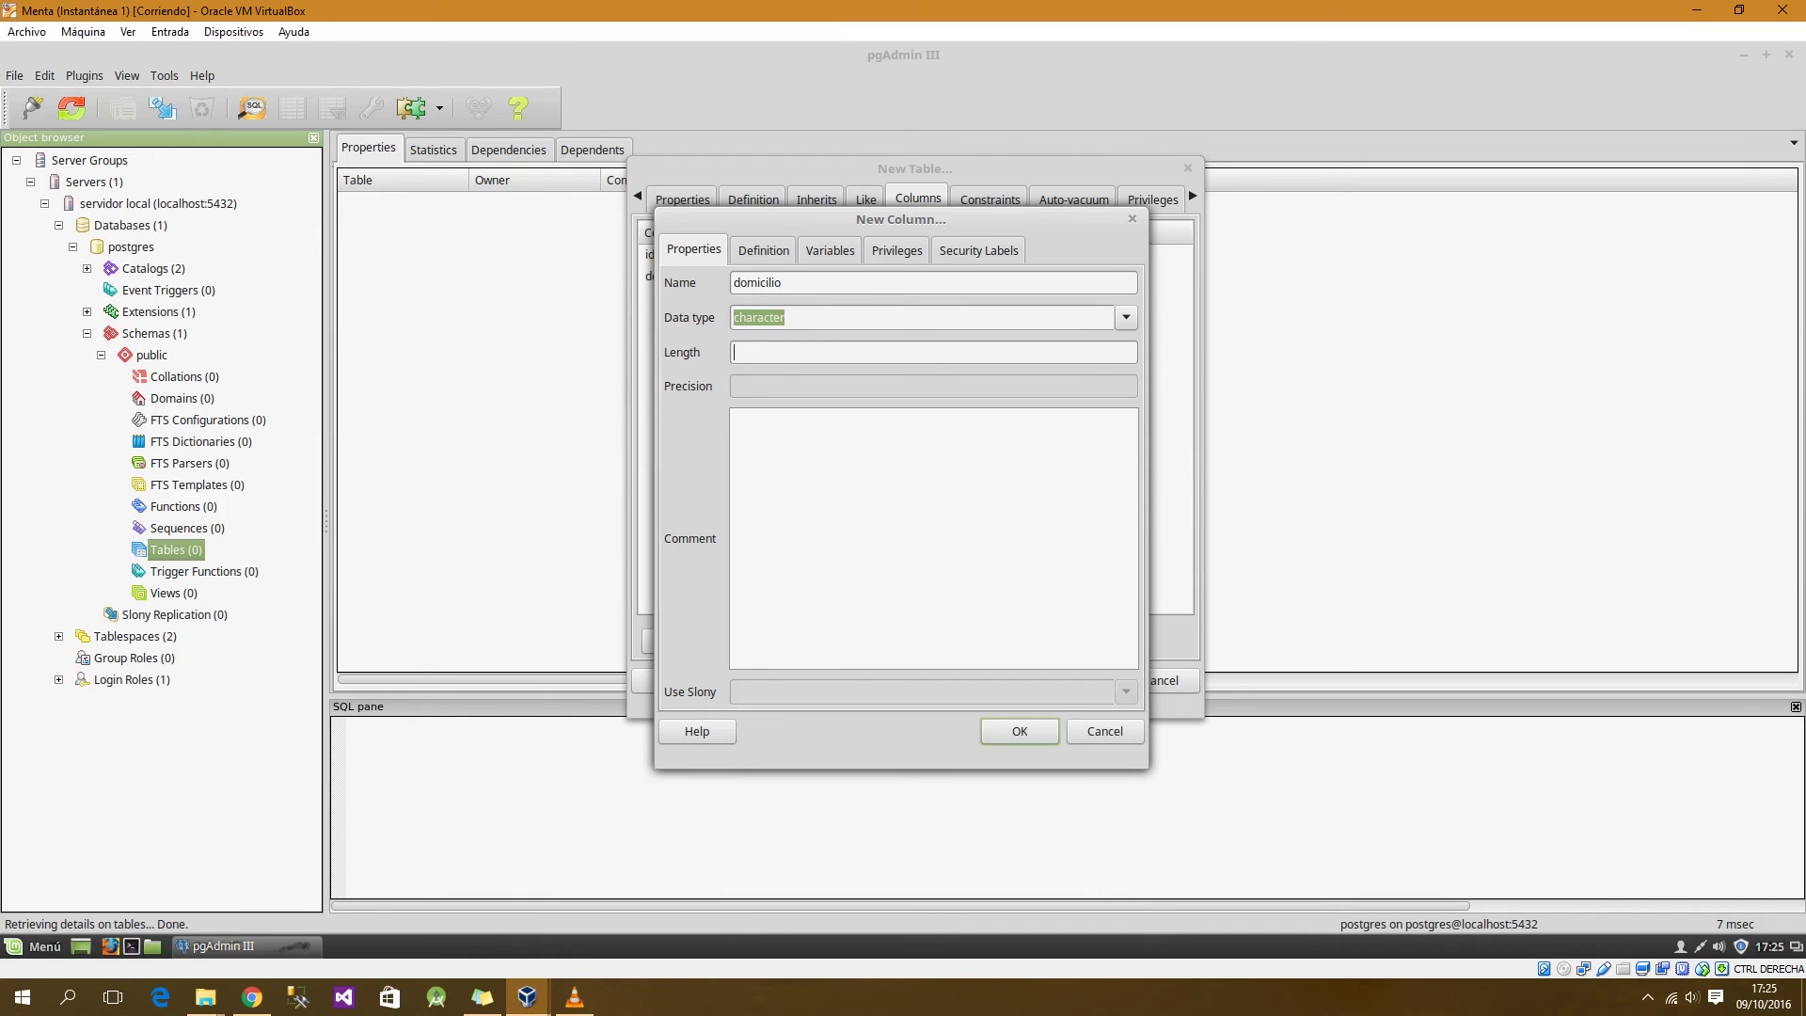
type("200")
left_click(764, 250)
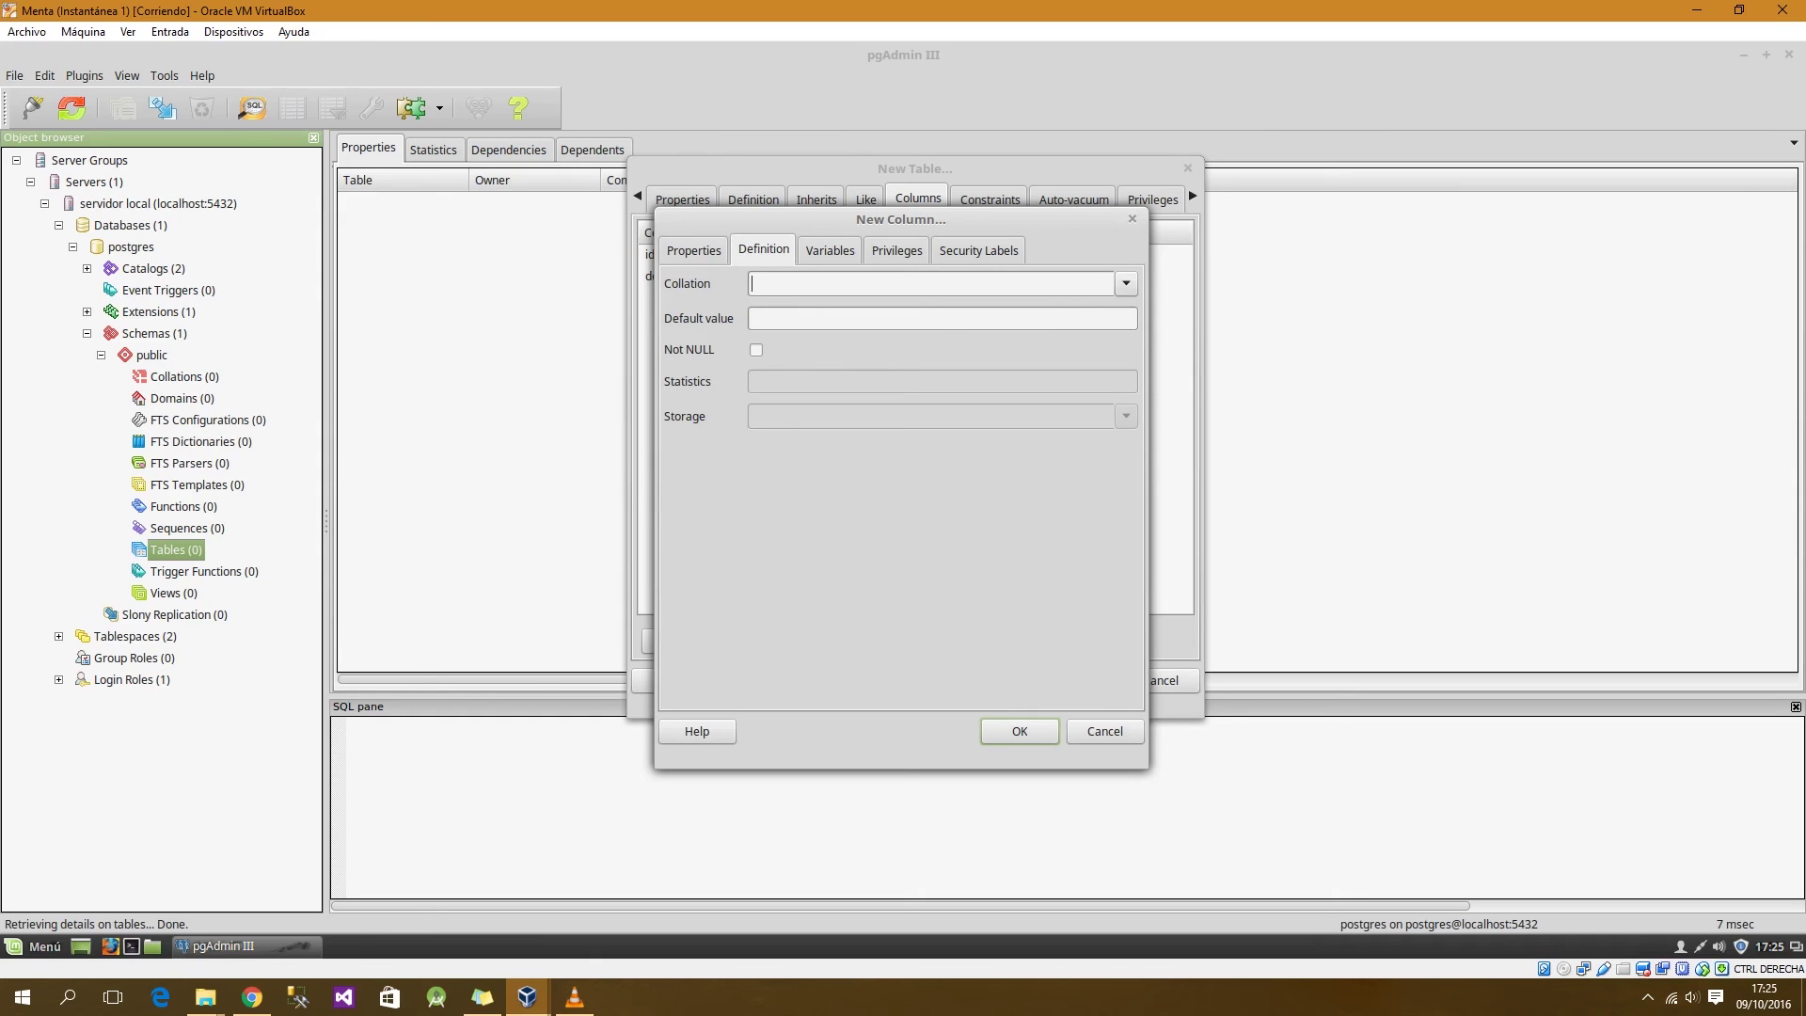
key("Return")
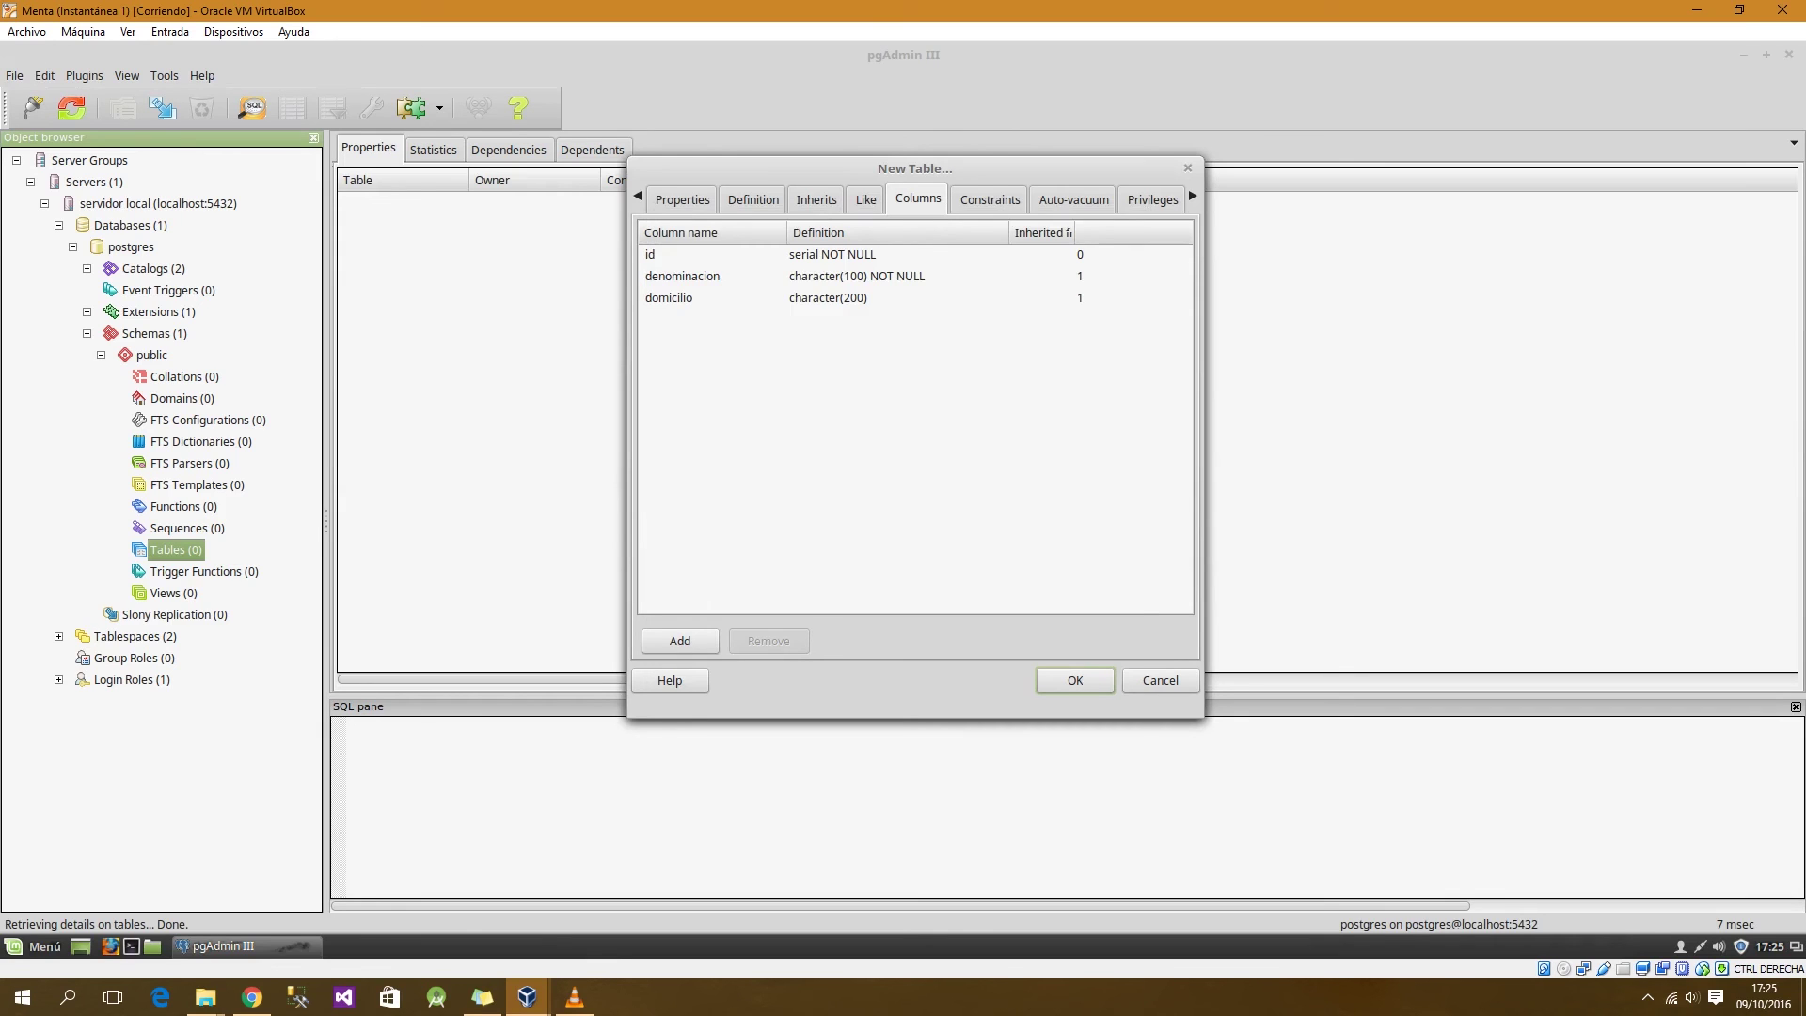
left_click(989, 199)
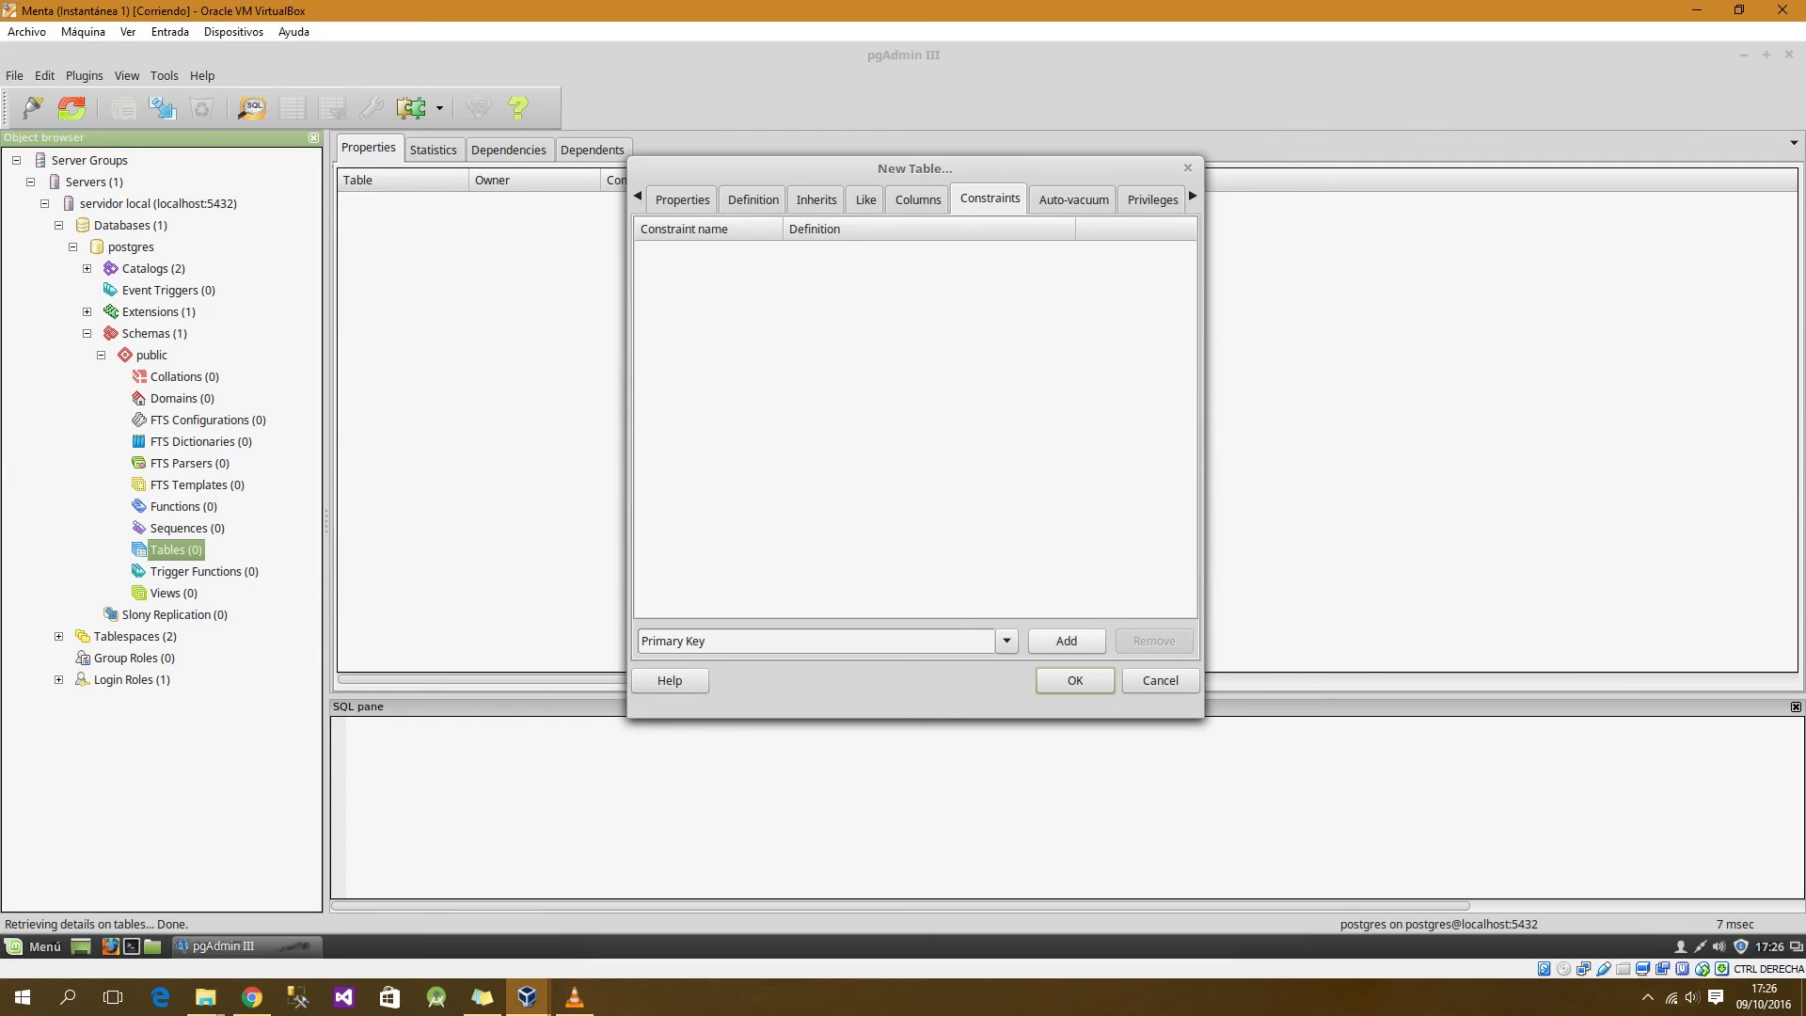
Step: Start adding a Primary Key constraint to the clientes table
left_click(1067, 642)
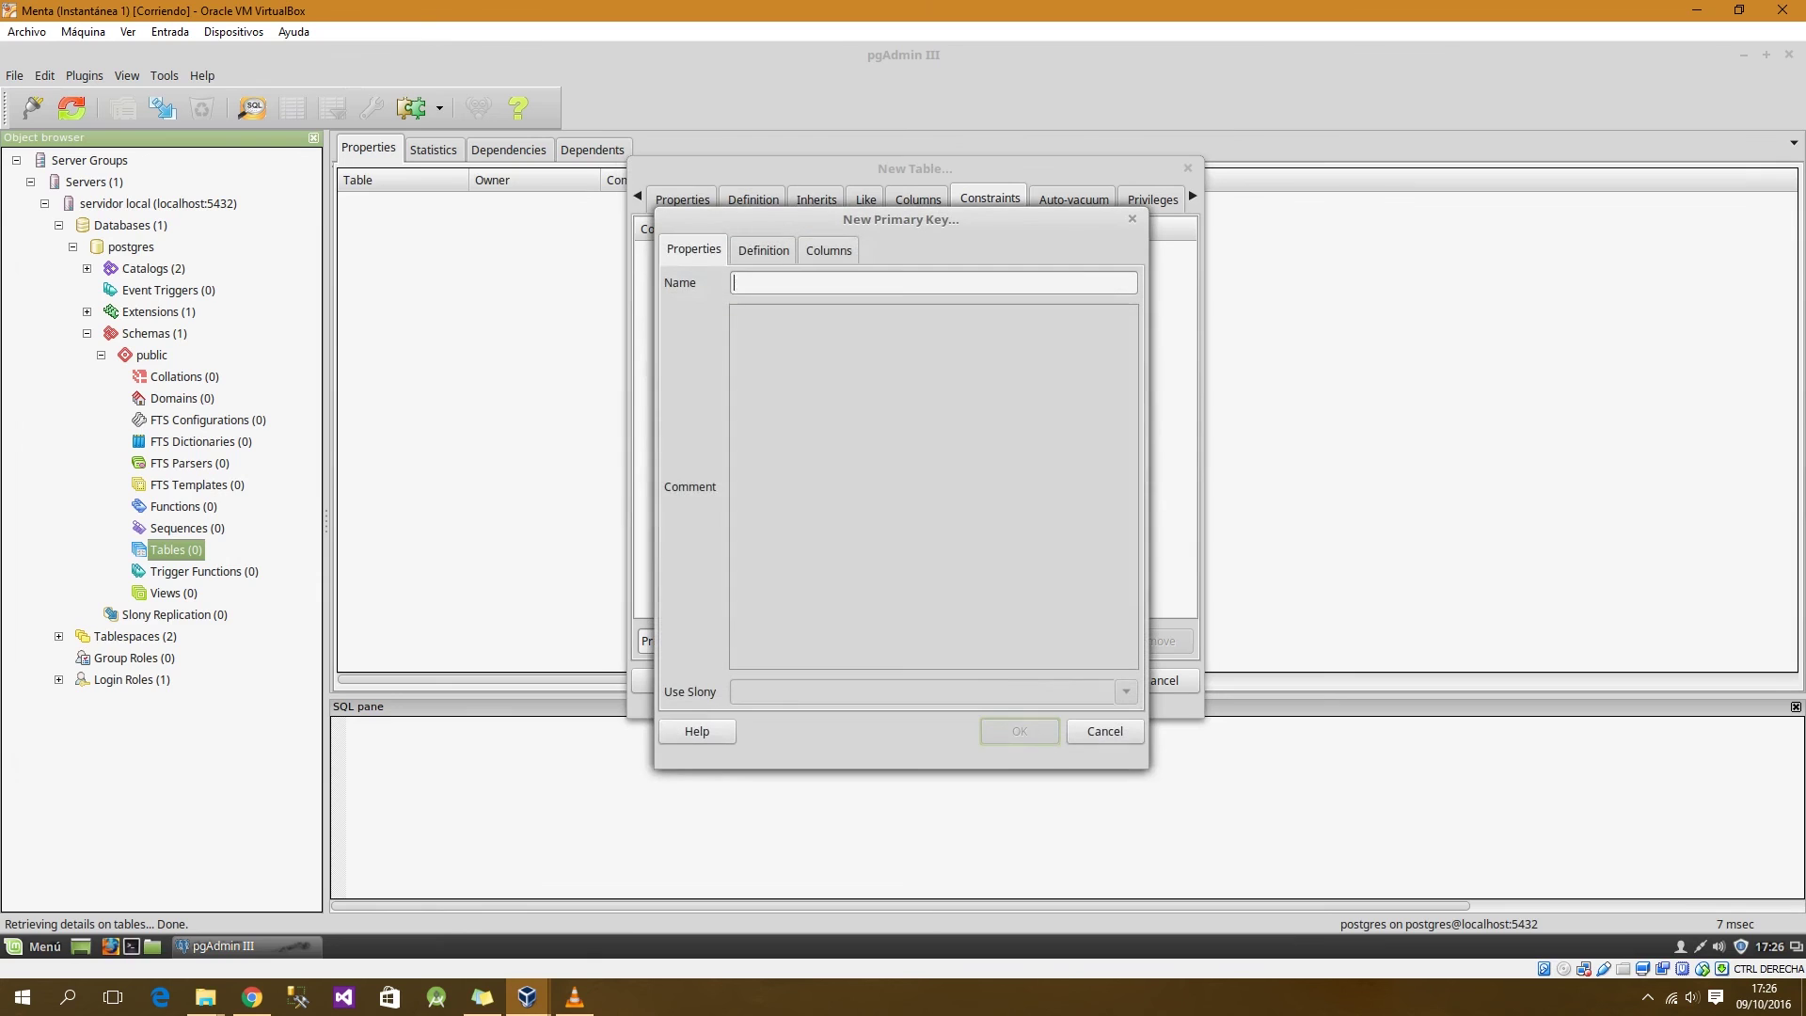
Step: Define a primary key named id_pk on the id column
type("i")
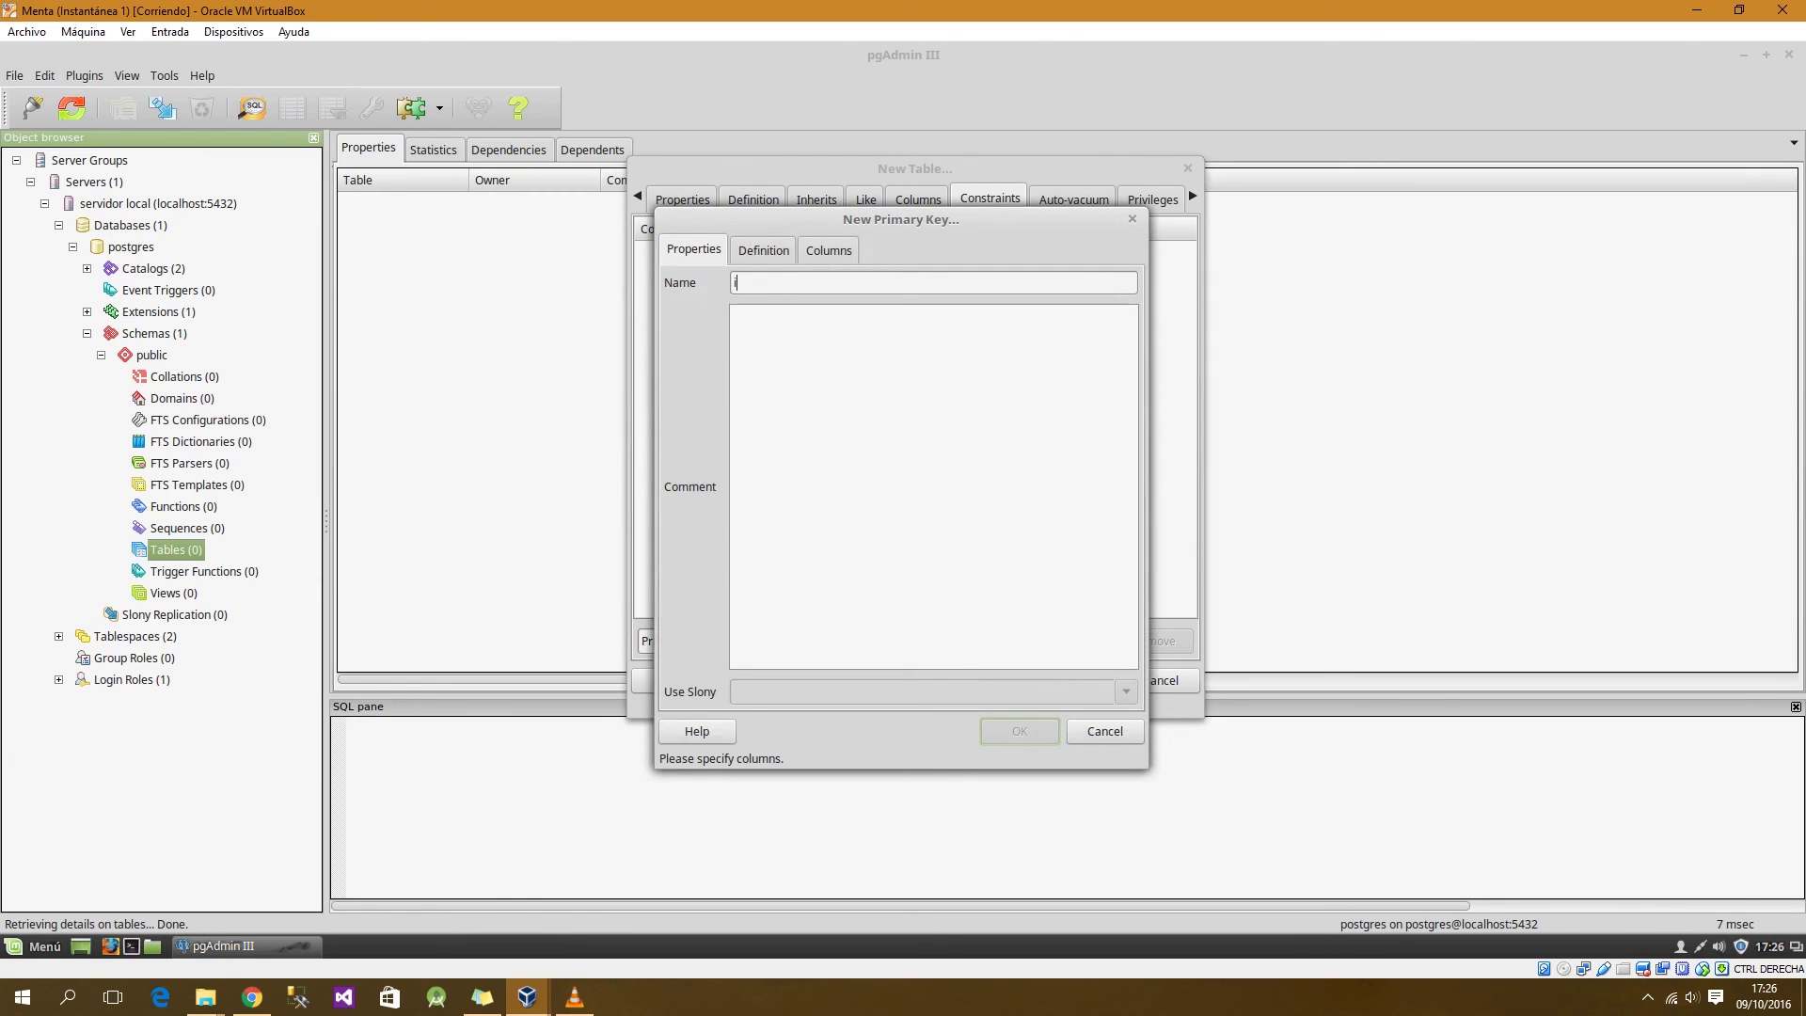
type("d_pk")
left_click(763, 250)
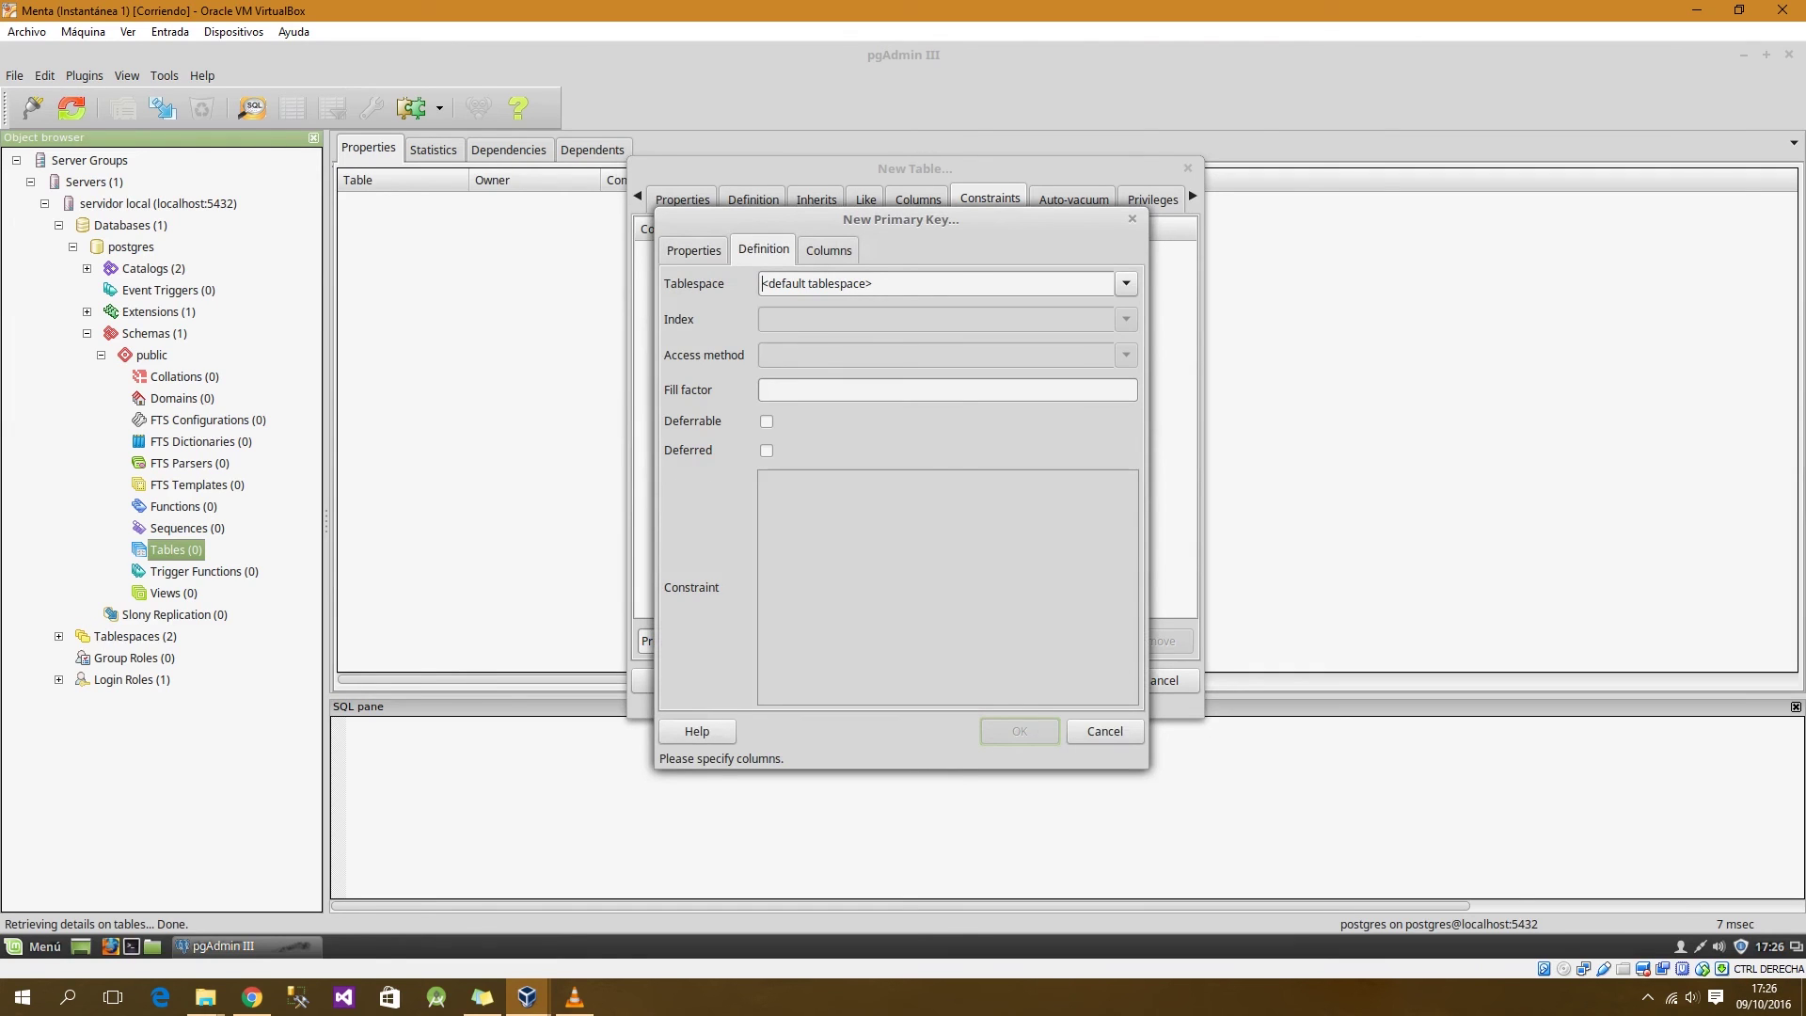
left_click(827, 249)
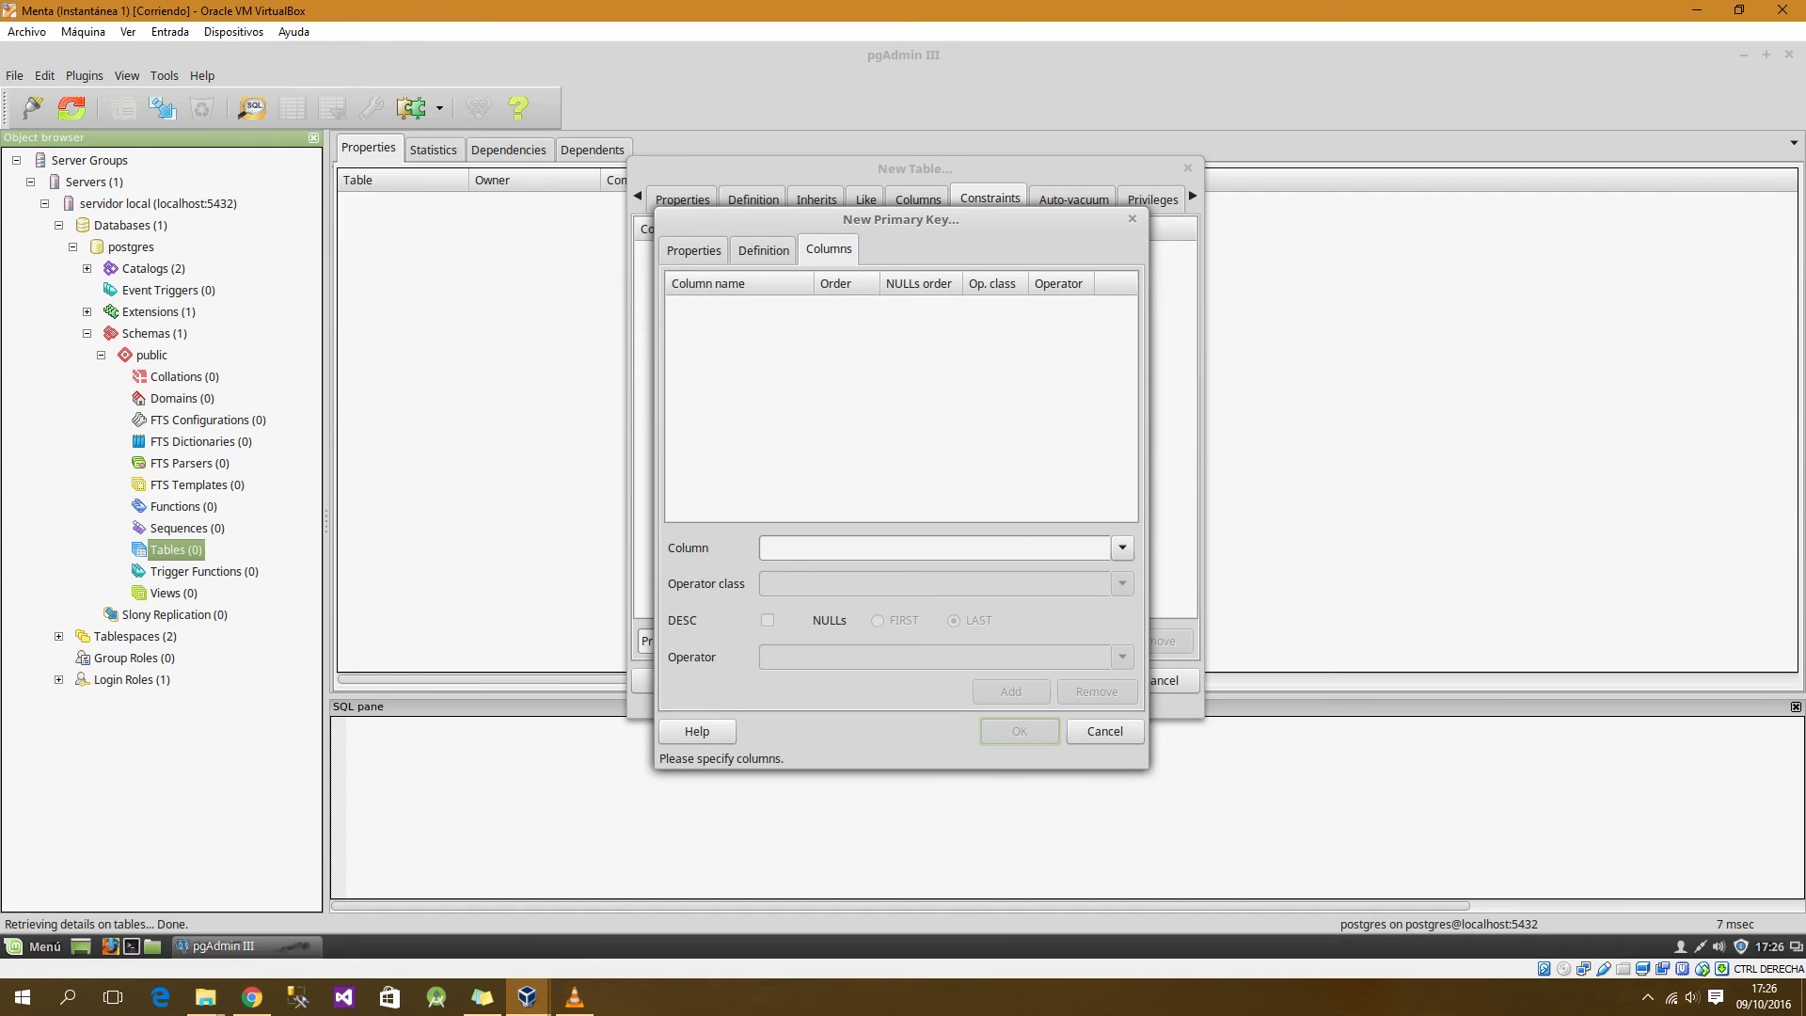
left_click(1122, 547)
left_click(944, 574)
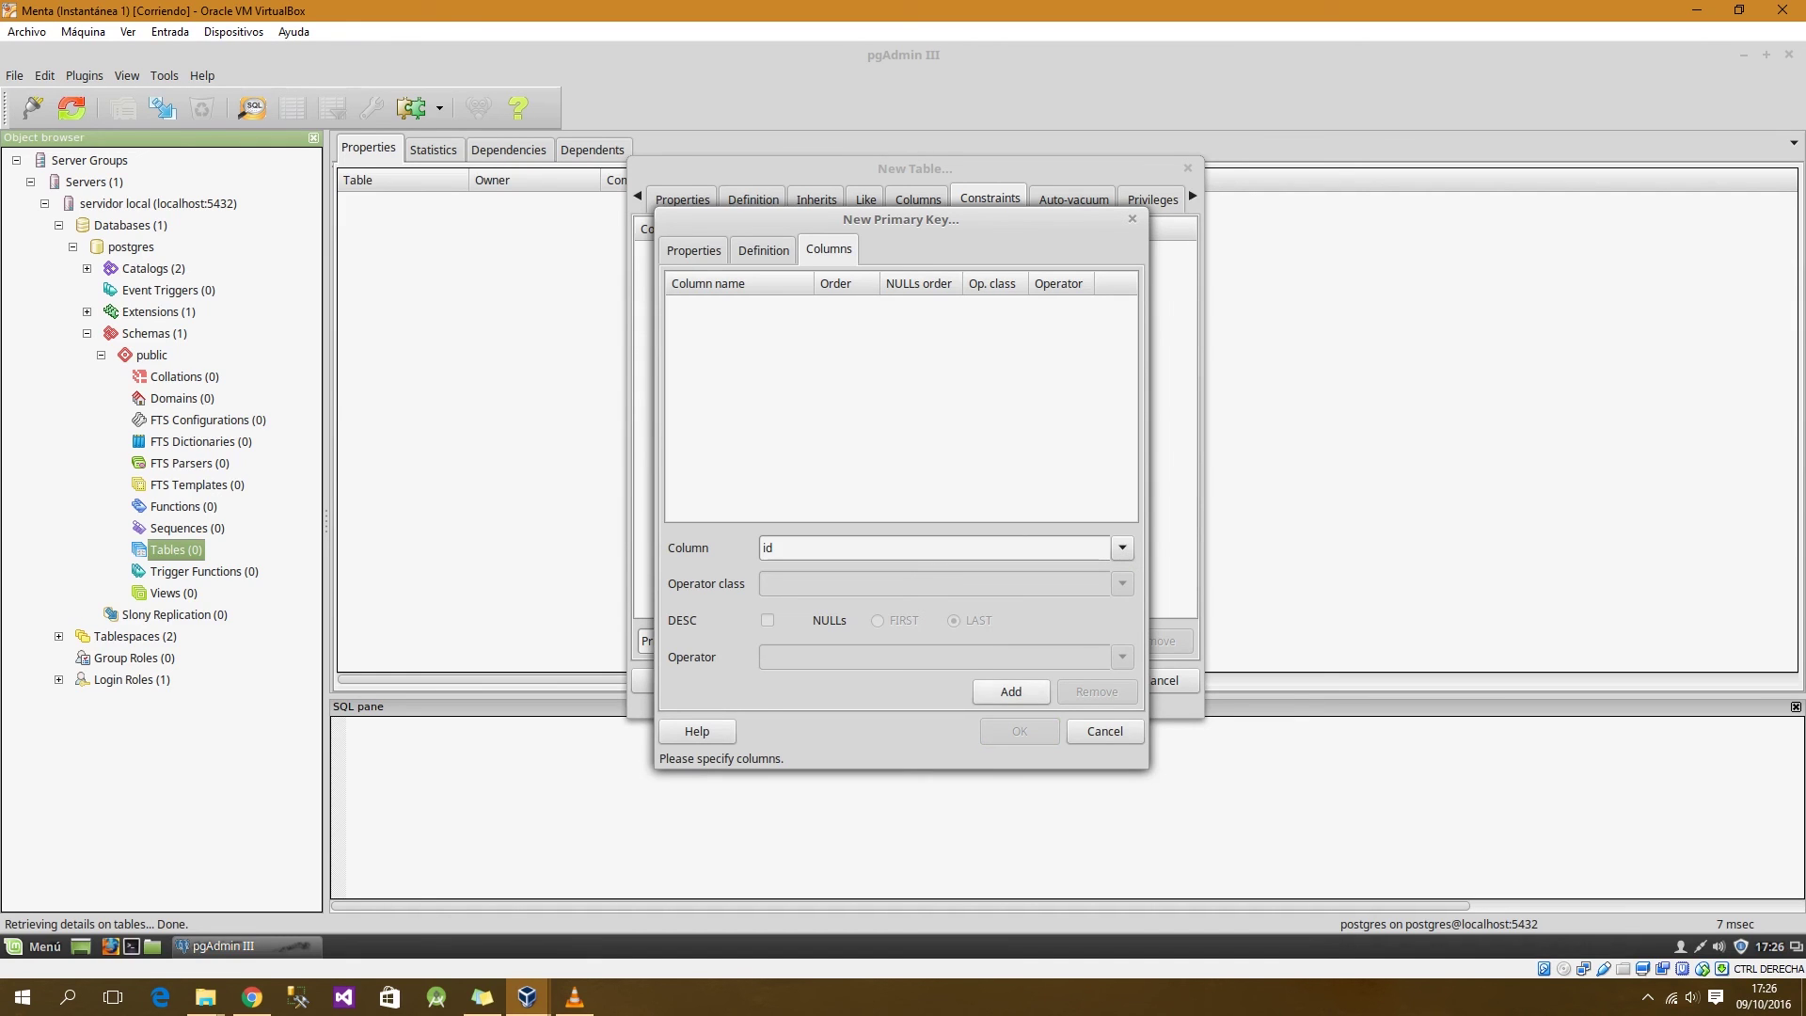
left_click(1010, 692)
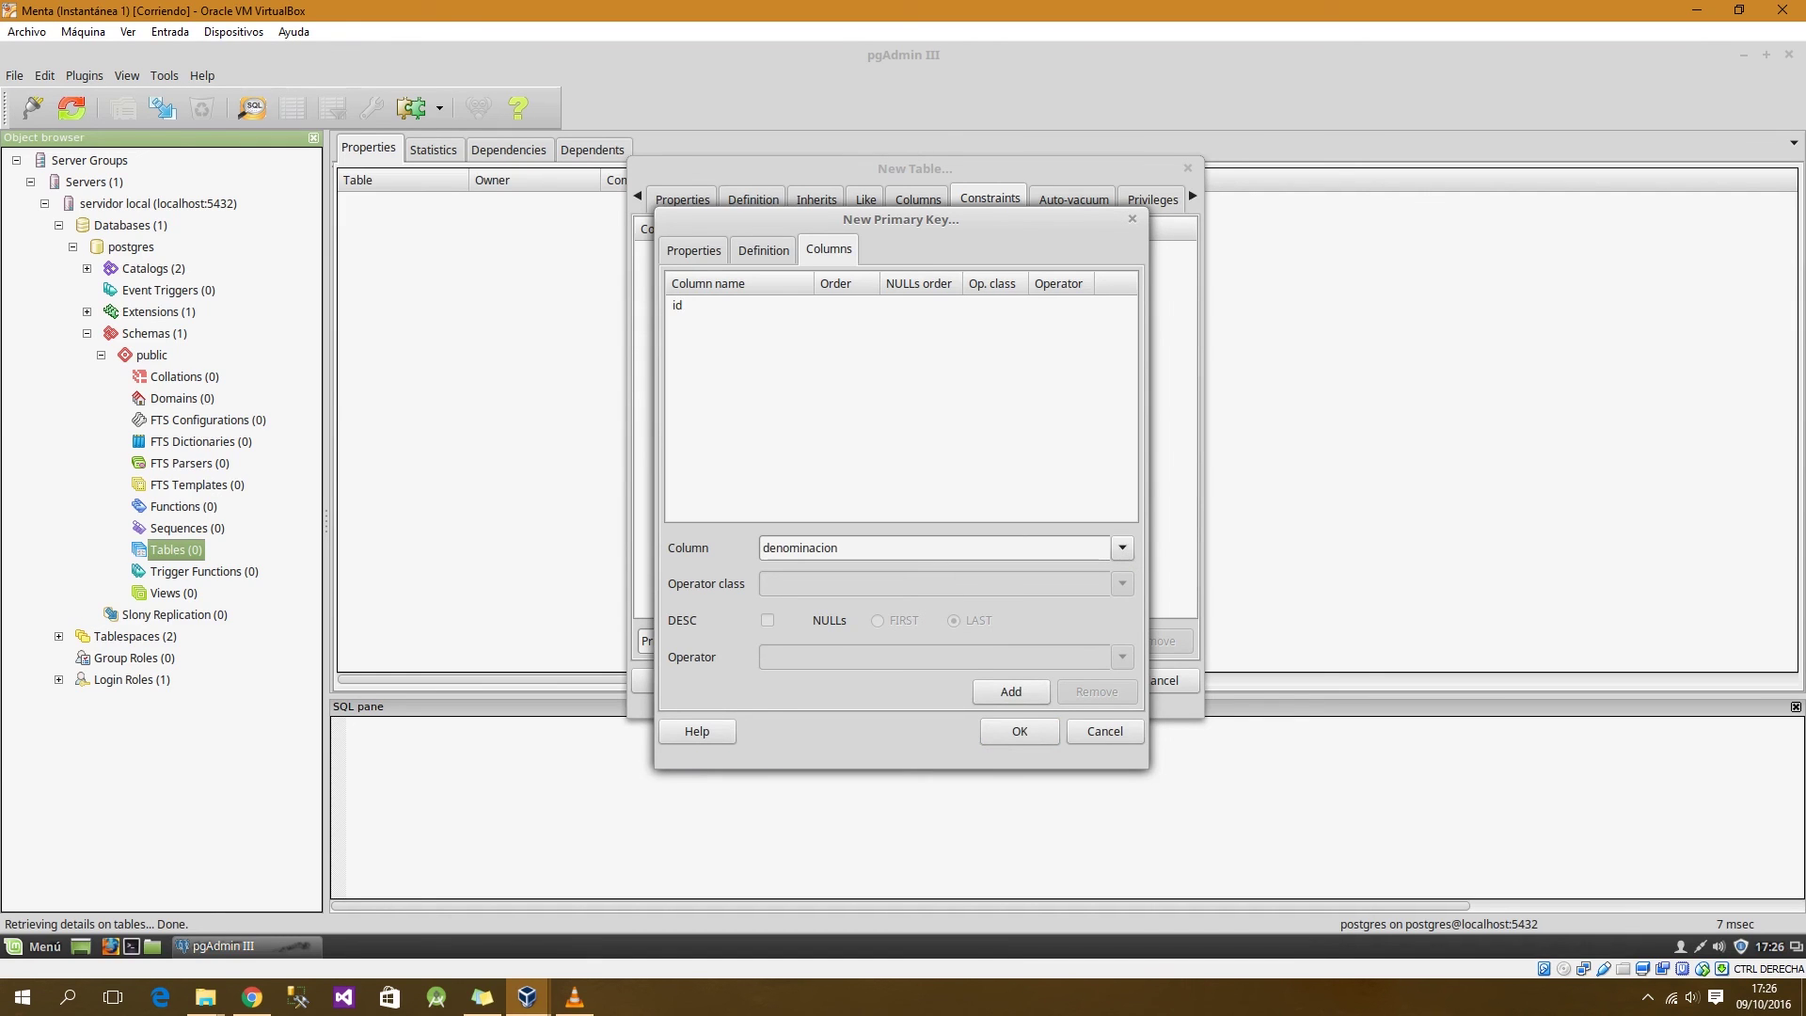
key("Return")
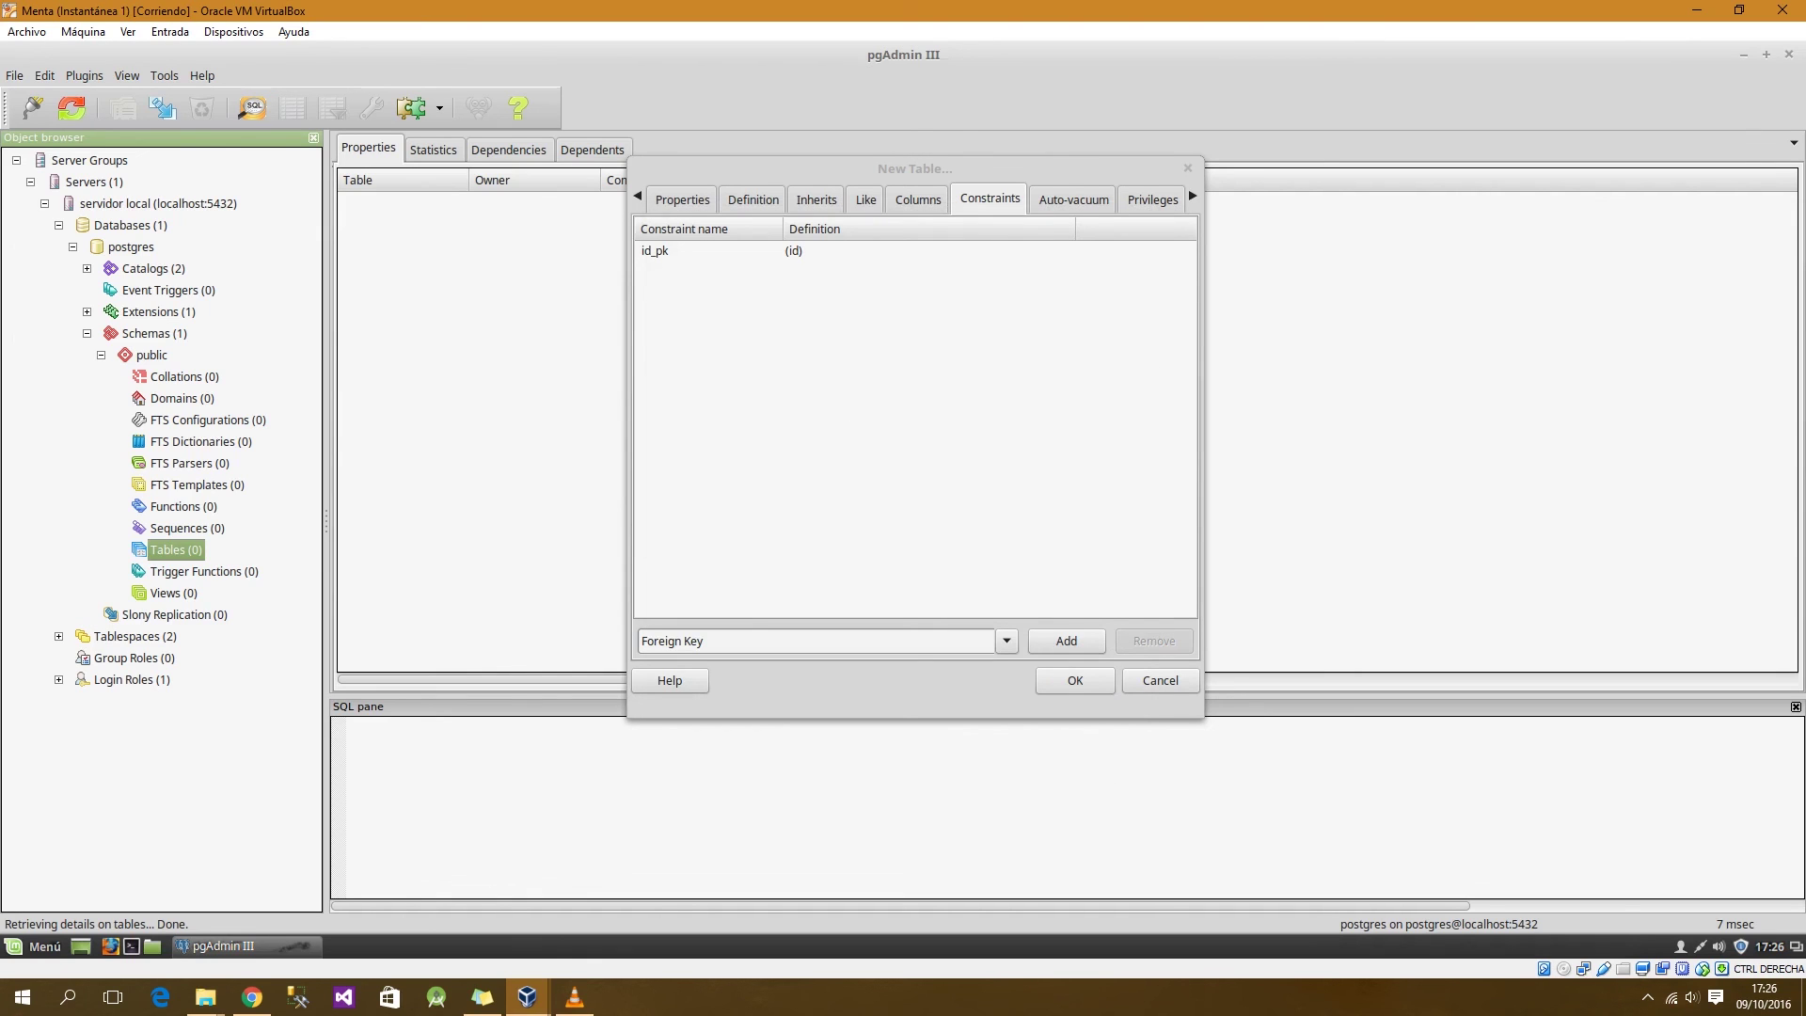
Step: Review the generated CREATE TABLE SQL (id serial, denominacion, domicilio) and create the table
left_click(1073, 199)
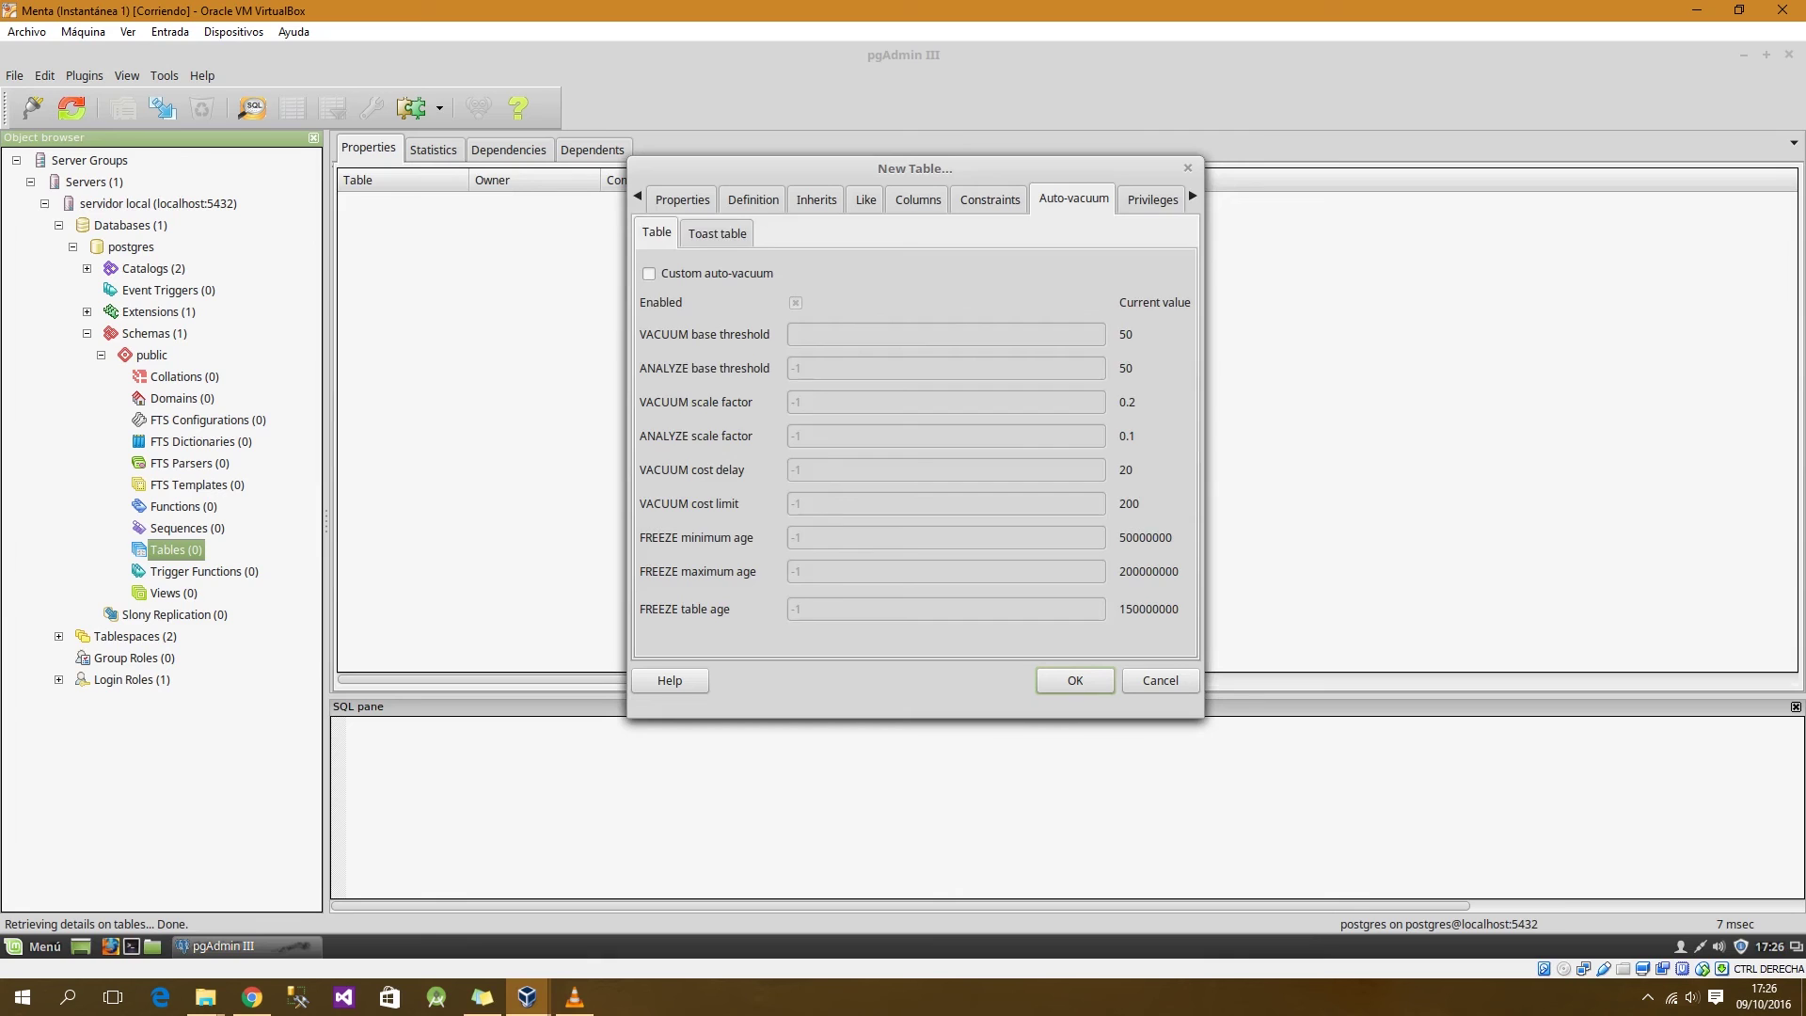
key("Right")
key("Right")
key("Right")
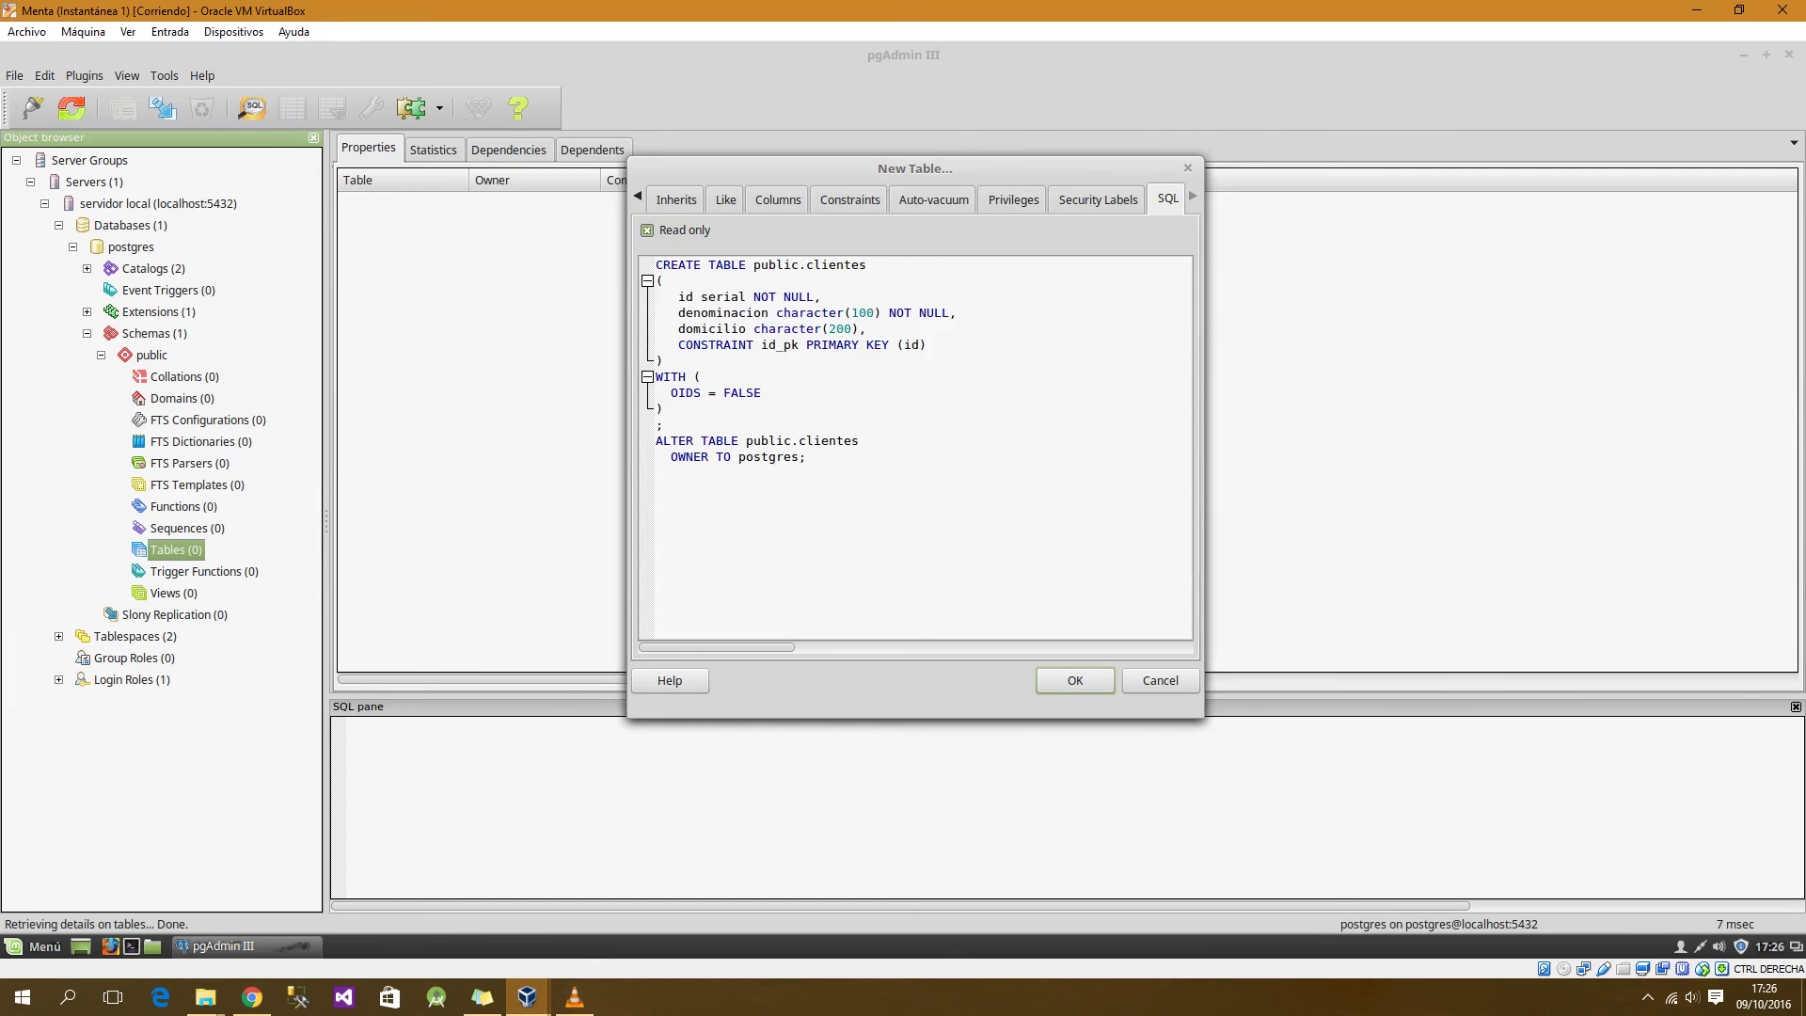
left_click_drag(678, 297, 760, 297)
left_click(731, 296)
left_click(760, 297)
double_click(697, 313)
left_click(812, 312)
left_click(858, 329)
key("Return")
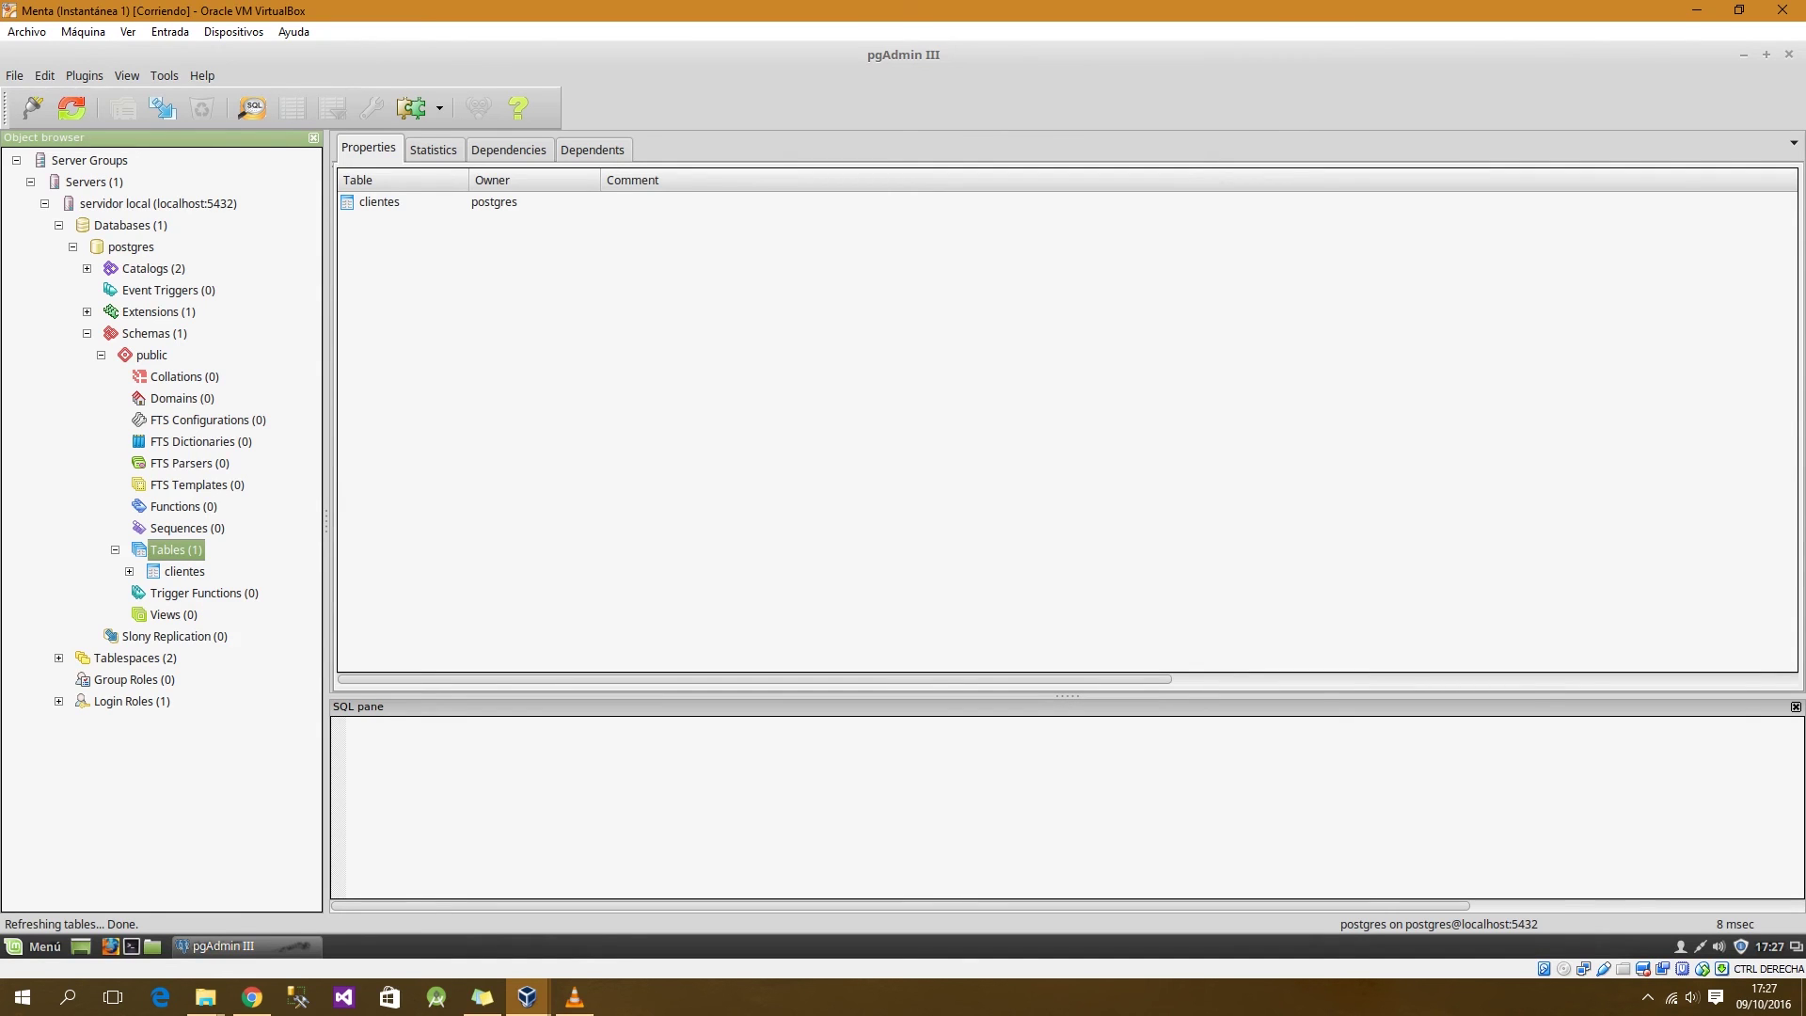
Step: Expand clientes' Columns and Constraints, inspecting id_pk and the denominacion column
left_click(130, 572)
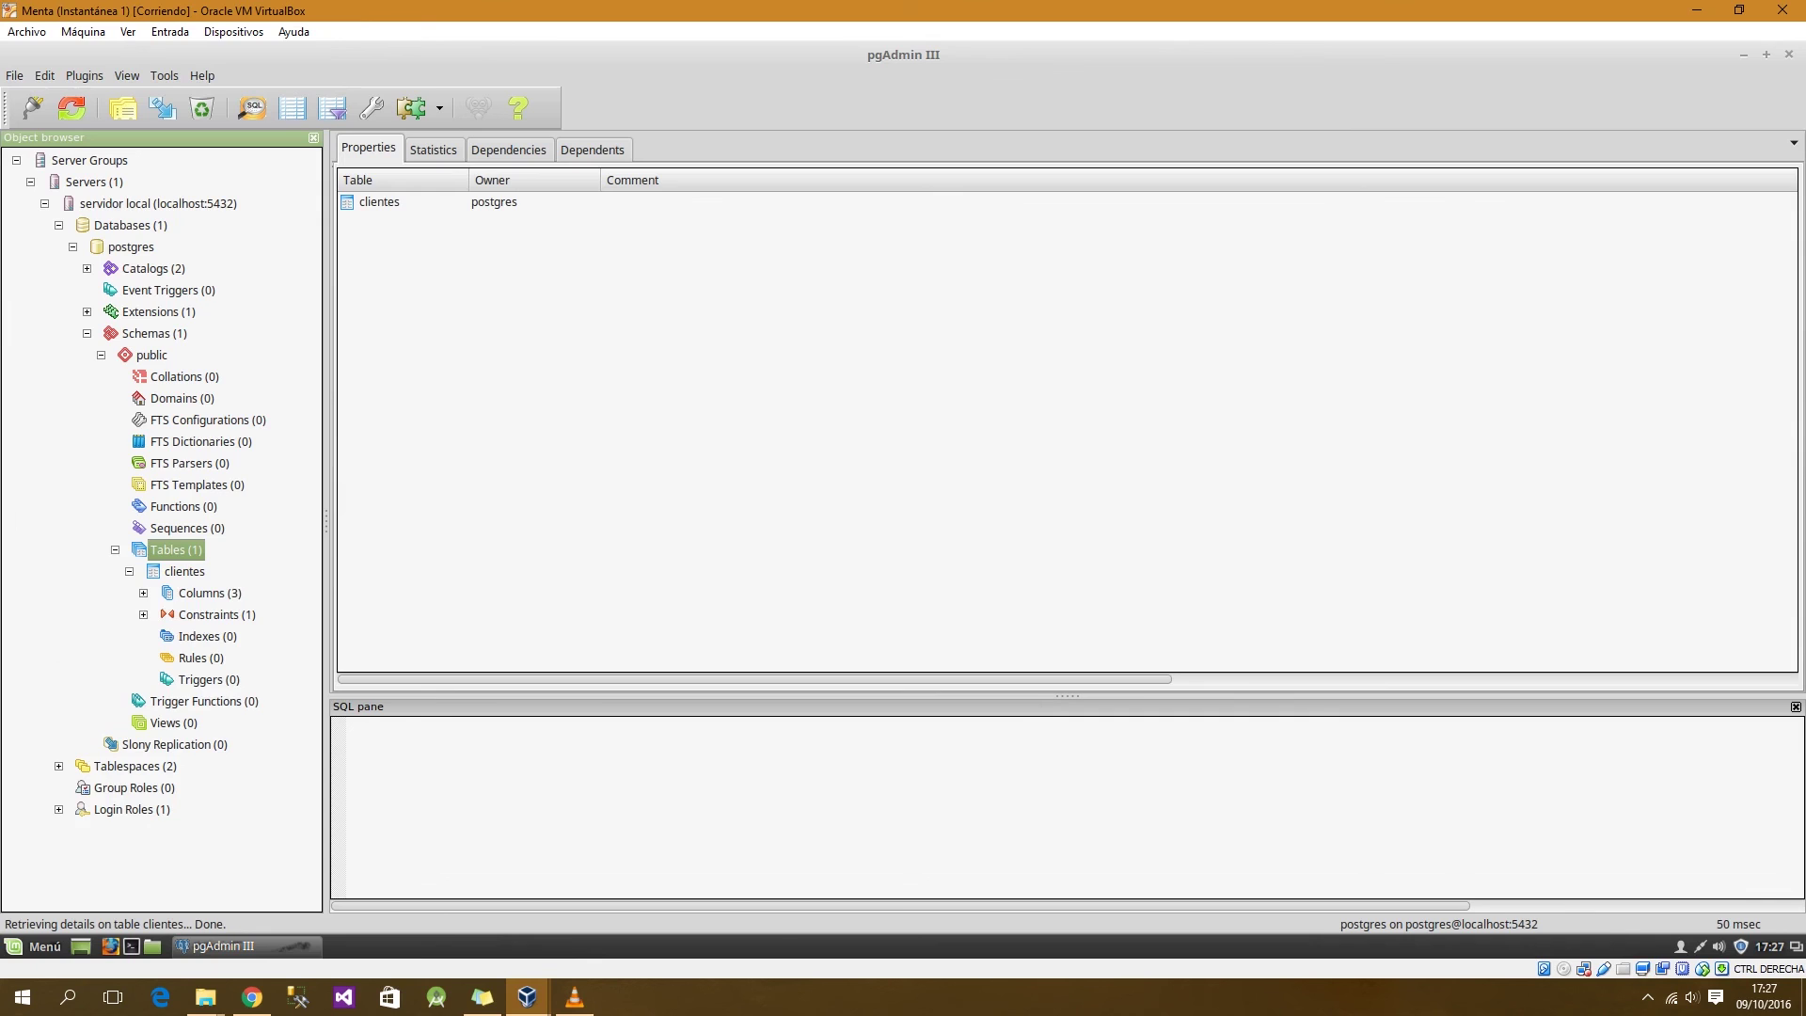
left_click(142, 592)
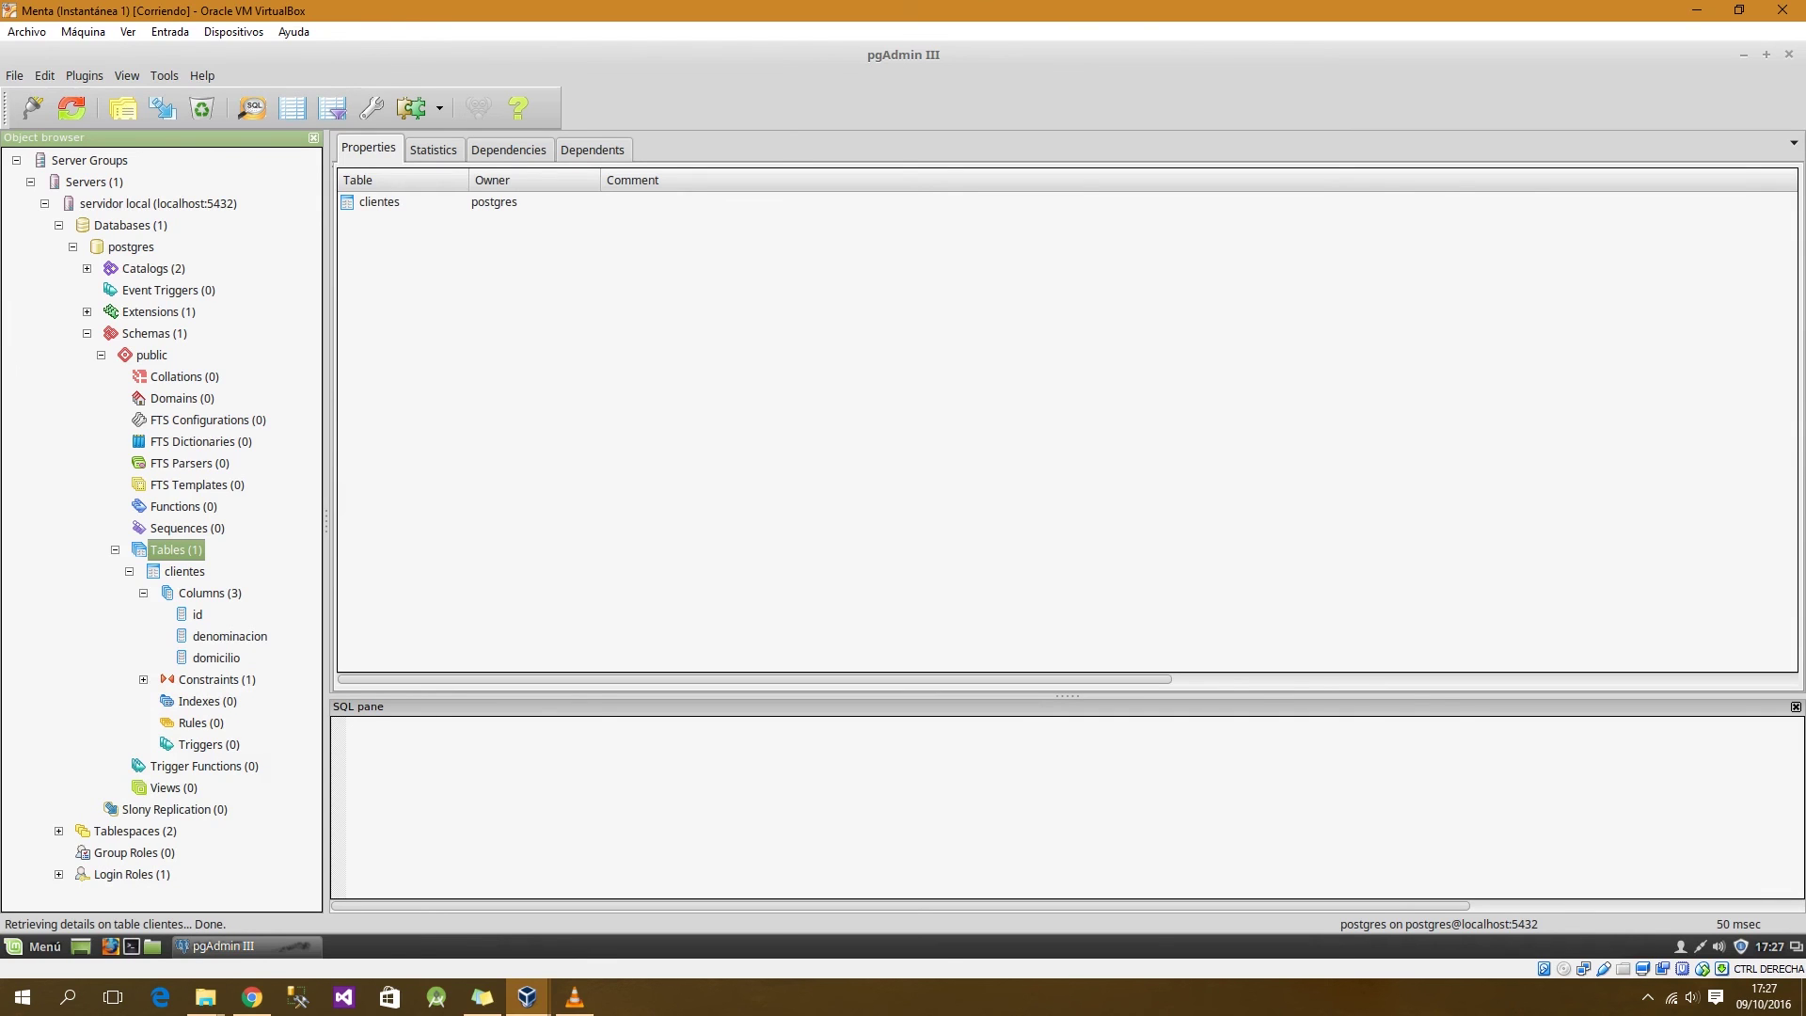
left_click(217, 680)
left_click(143, 680)
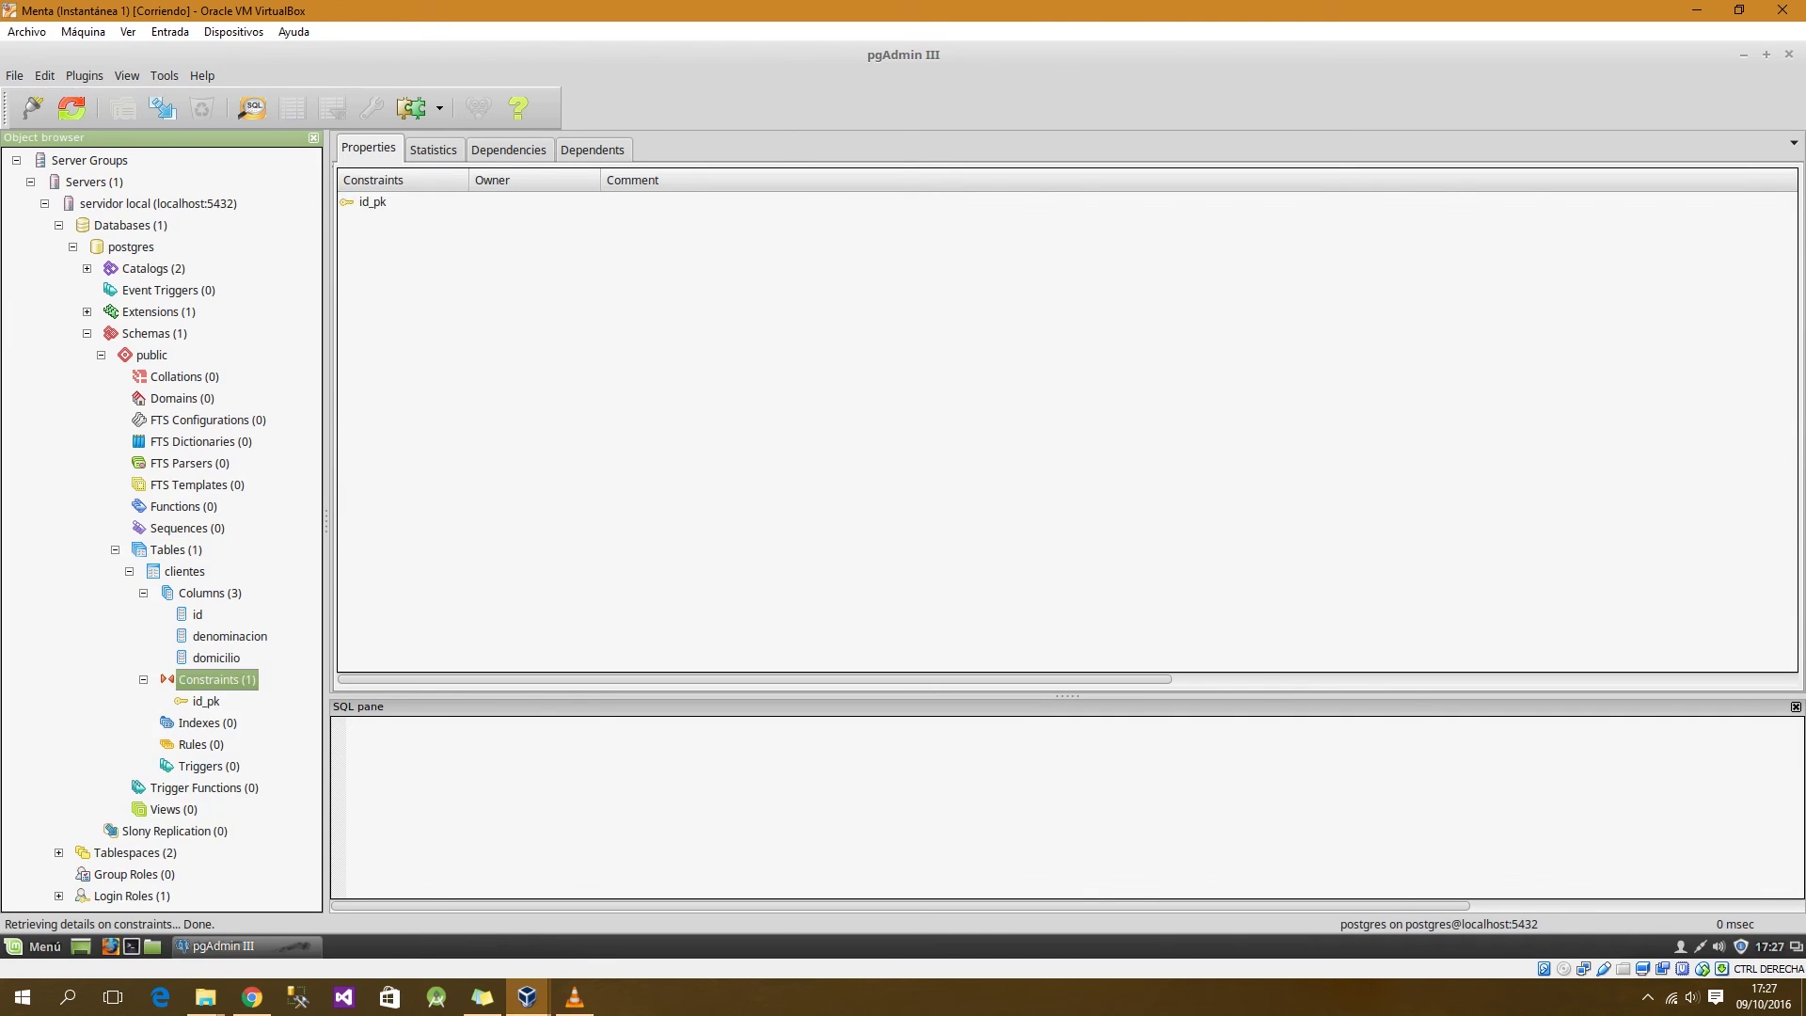
left_click(206, 701)
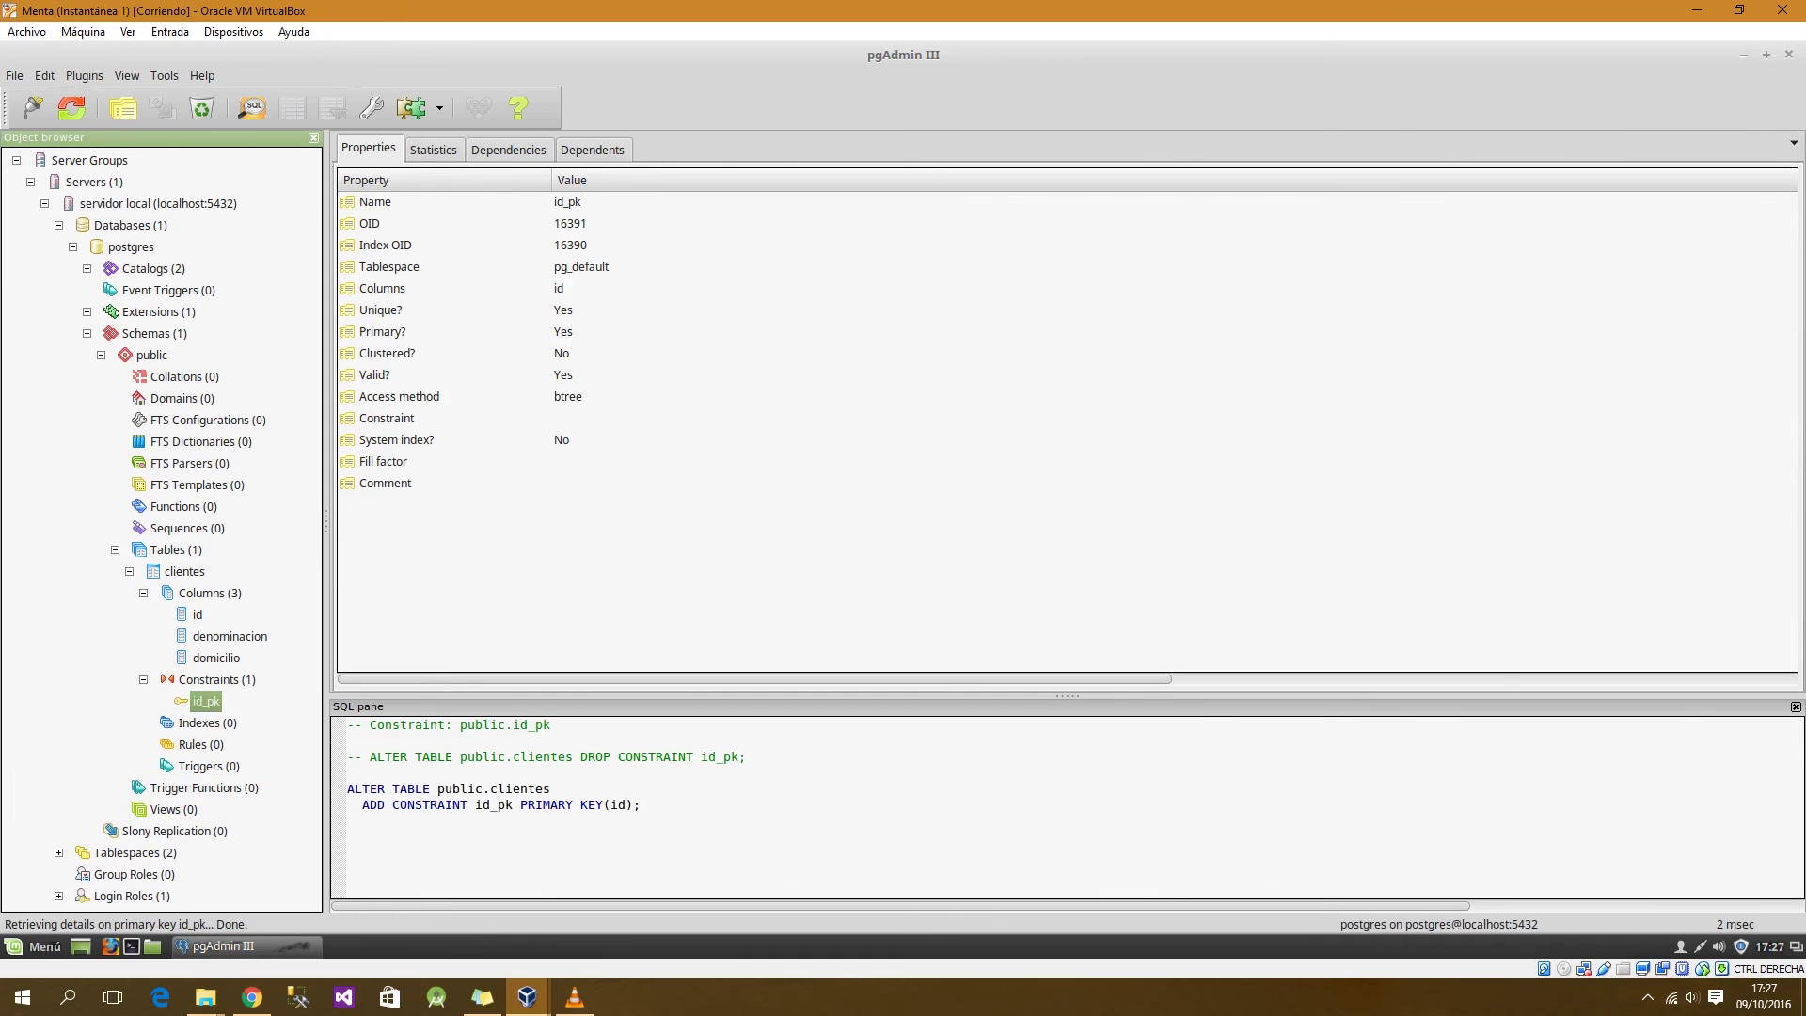
left_click(230, 637)
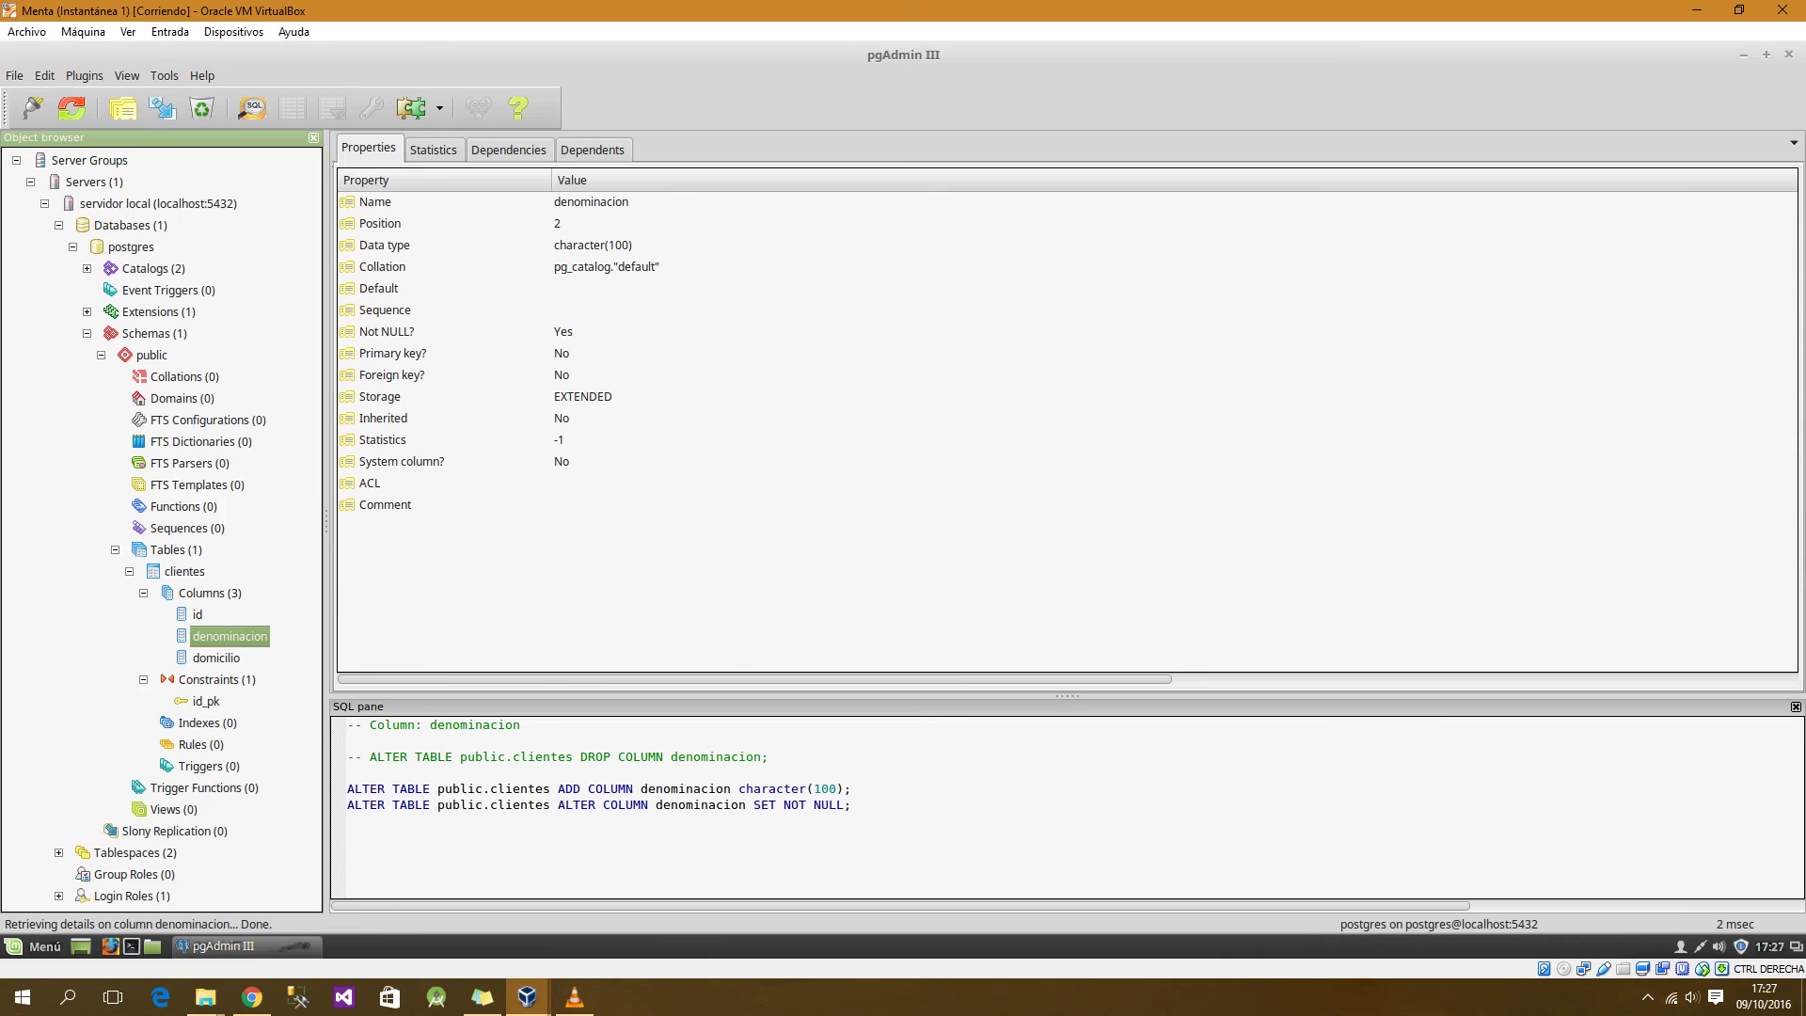
Step: Bring up the clientes table's context menu at its Scripts entry
right_click(184, 571)
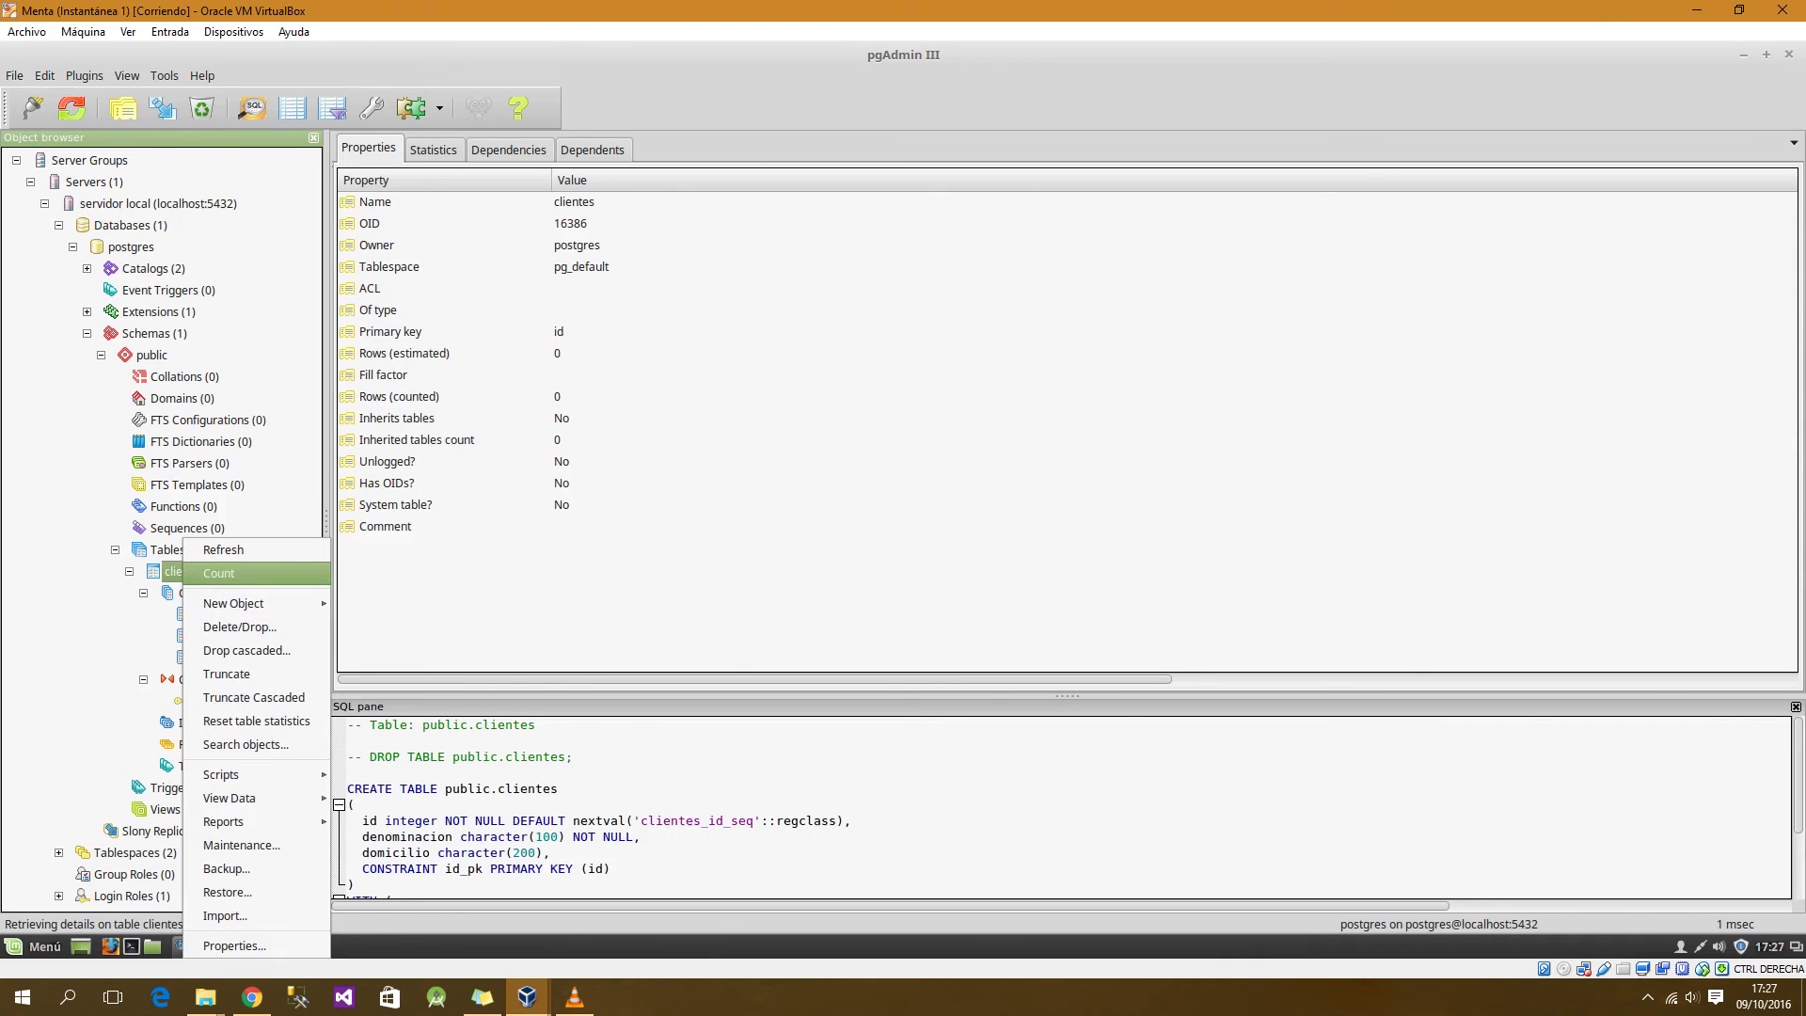
mouse_move(235, 603)
key("Escape")
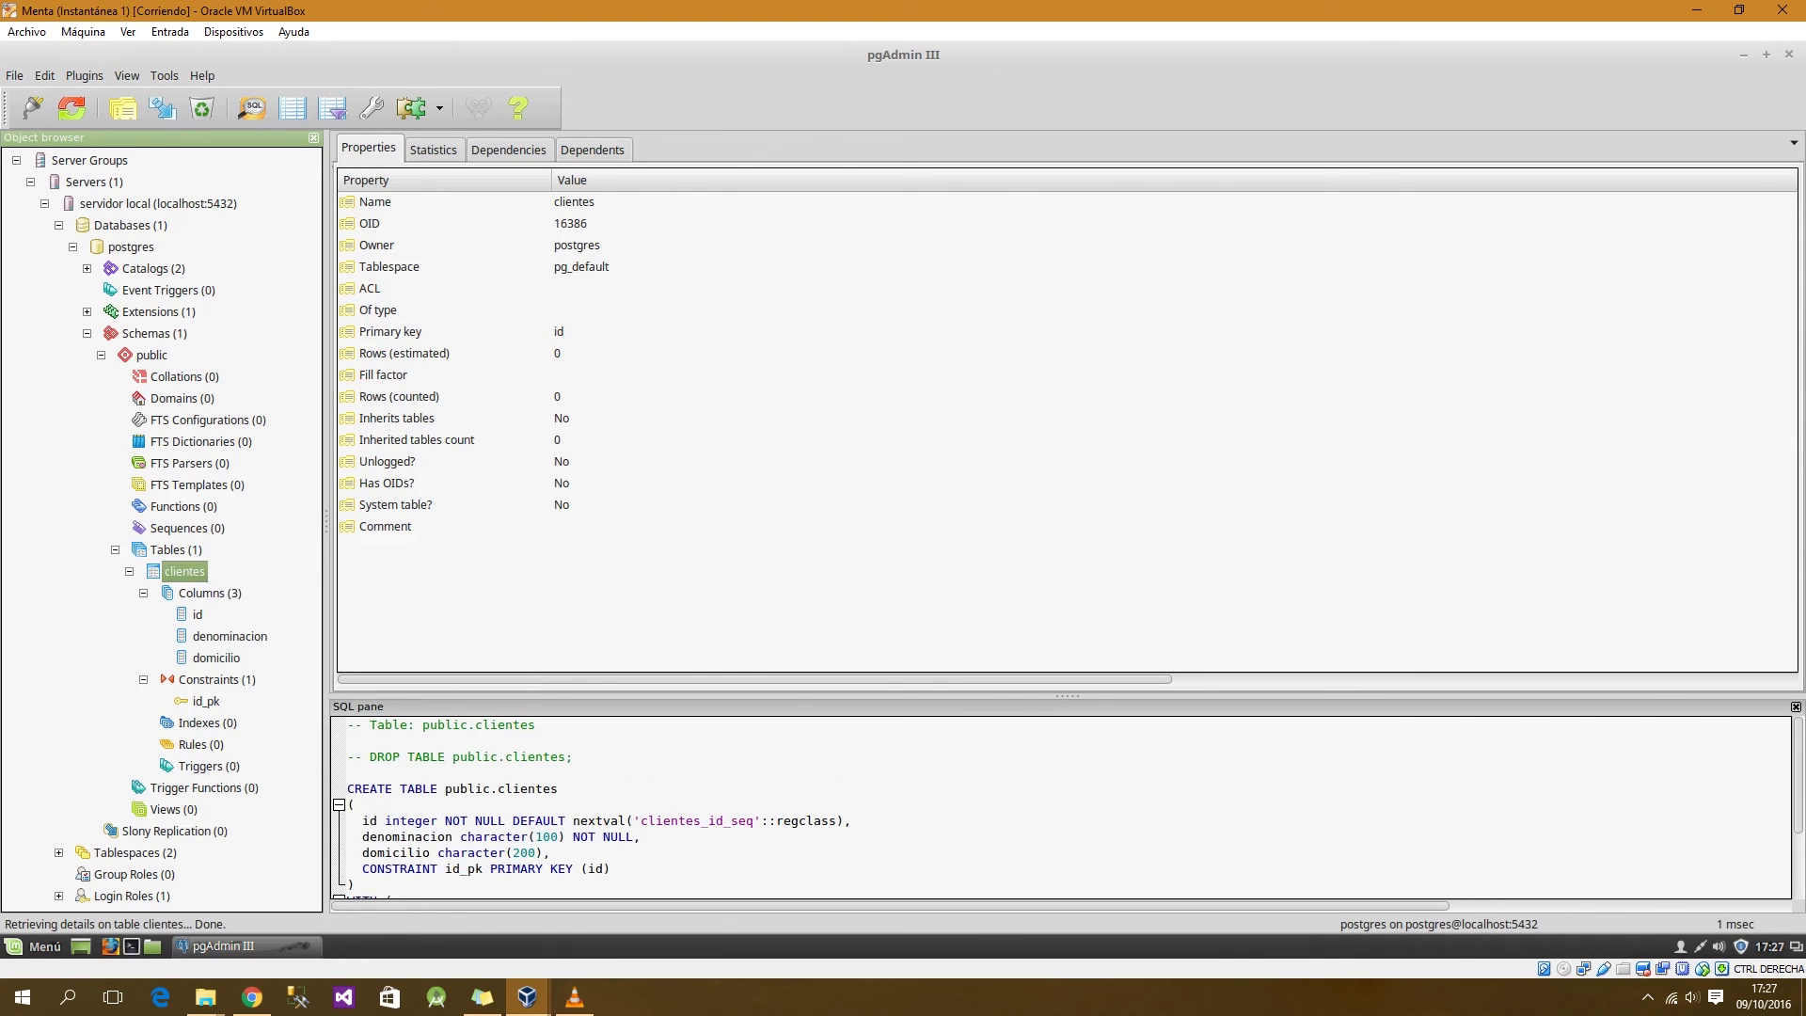
right_click(196, 571)
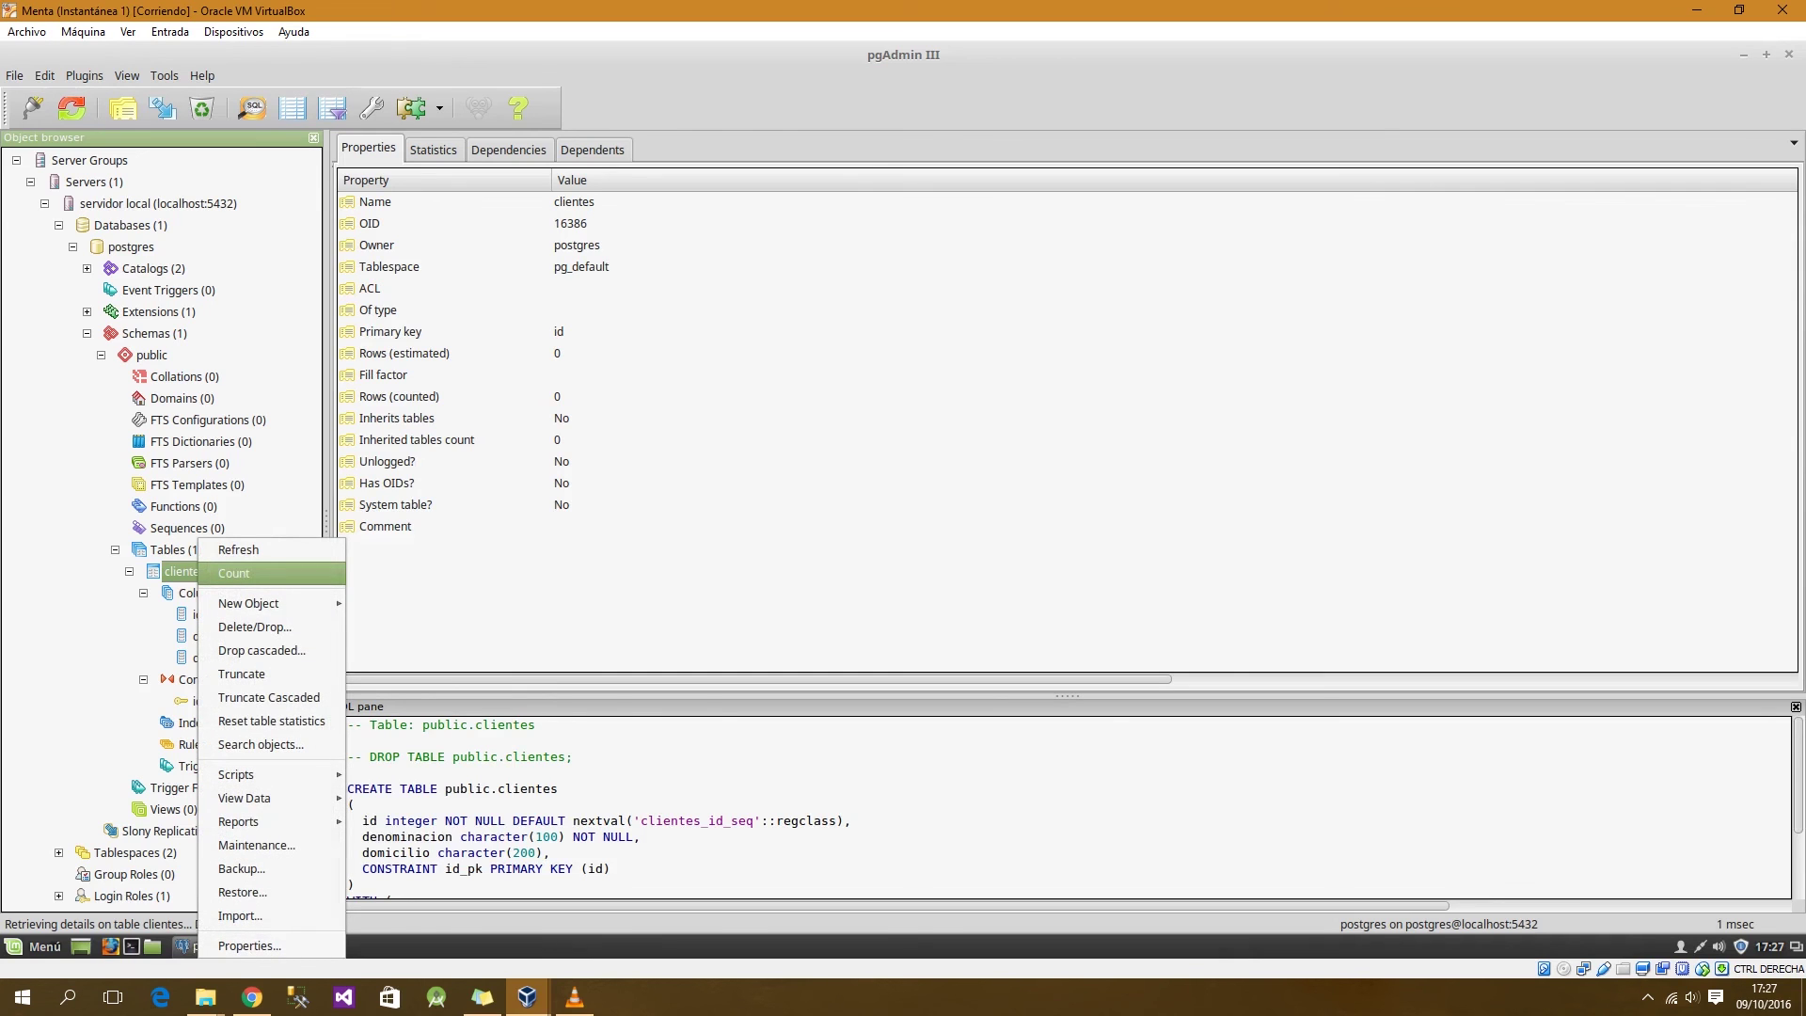
mouse_move(235, 775)
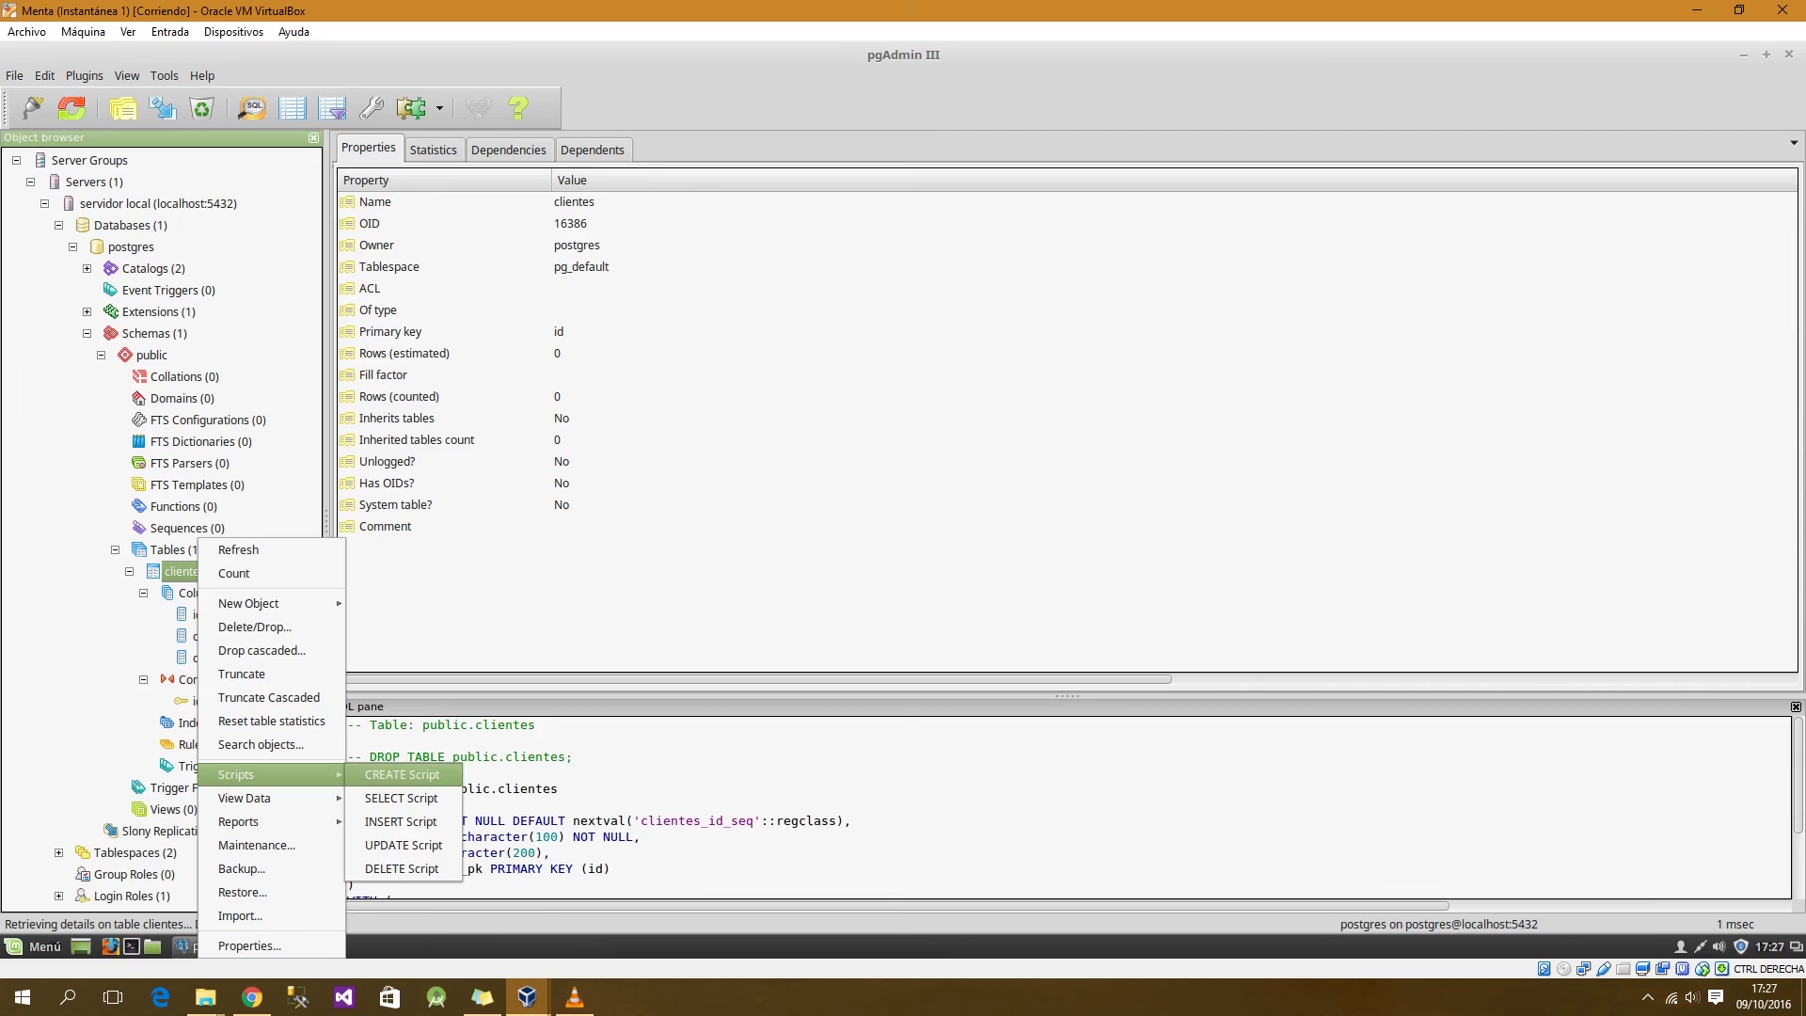
Step: Generate an INSERT script for clientes and enlarge the query window
left_click(400, 821)
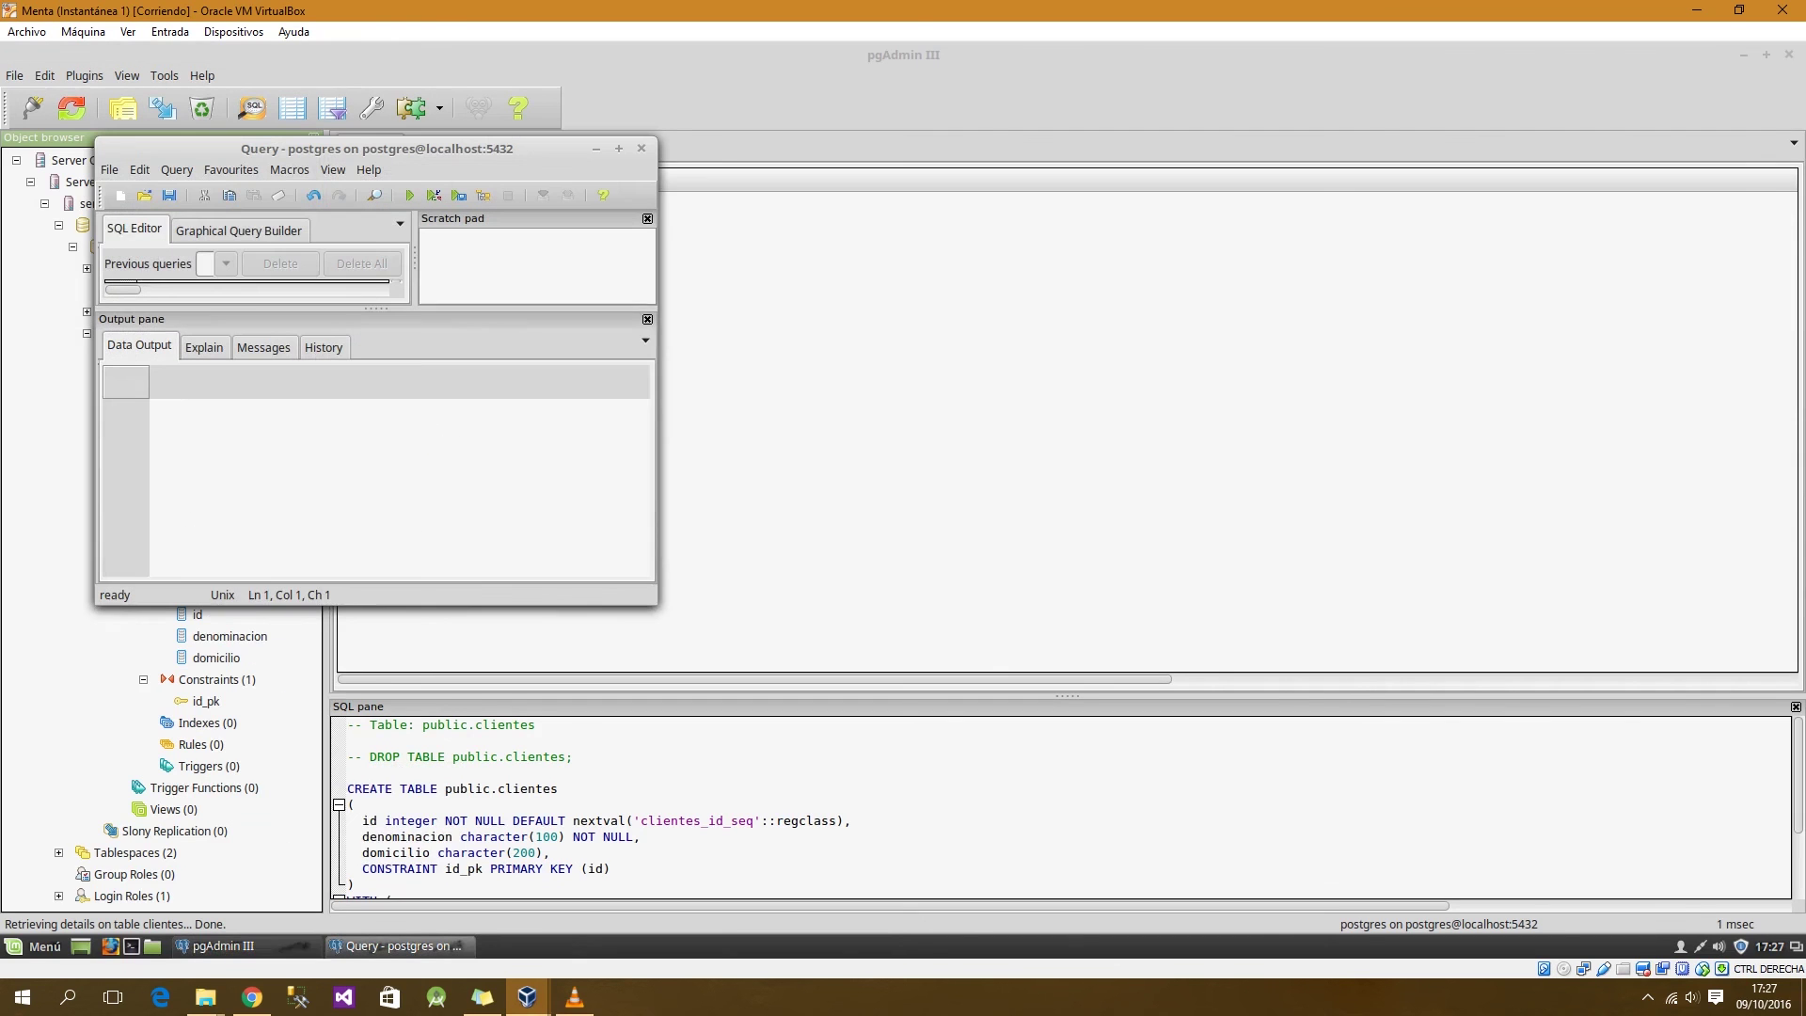
left_click_drag(376, 149, 569, 89)
left_click_drag(850, 546, 1356, 783)
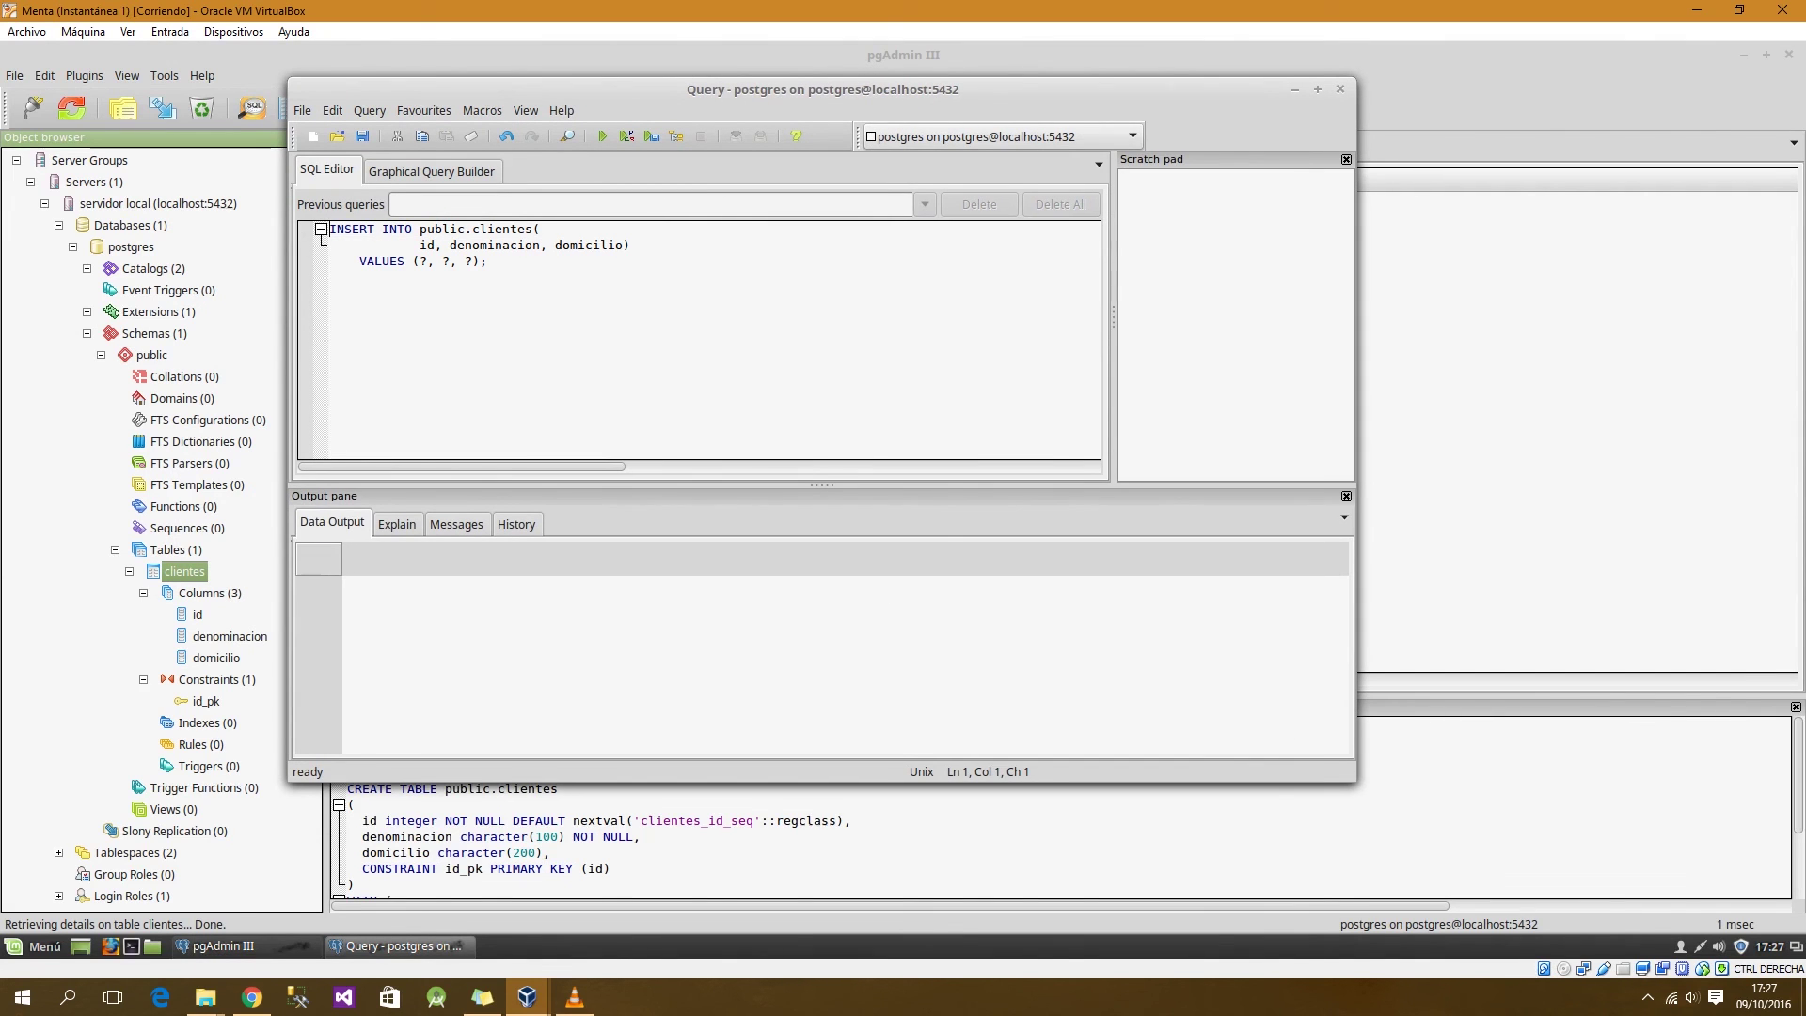
Step: Edit the INSERT without id, fill in a customer name and address, and run it
left_click_drag(451, 245, 541, 229)
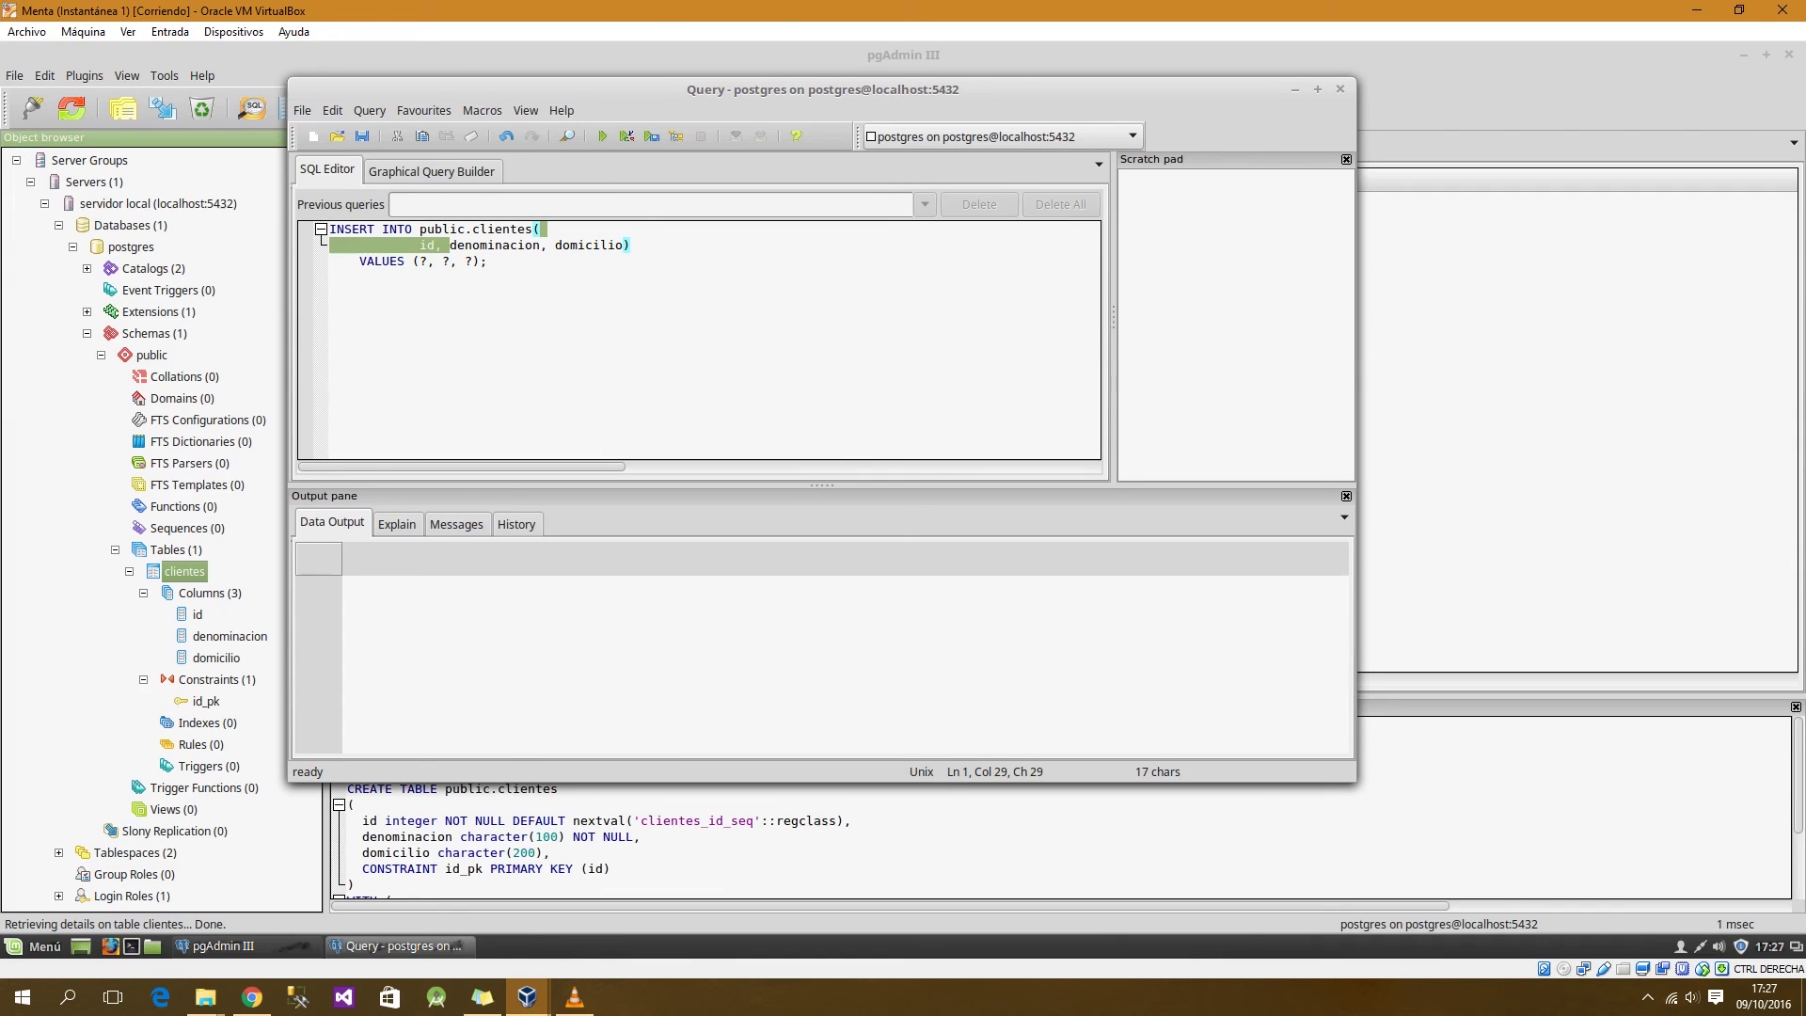
key("Delete")
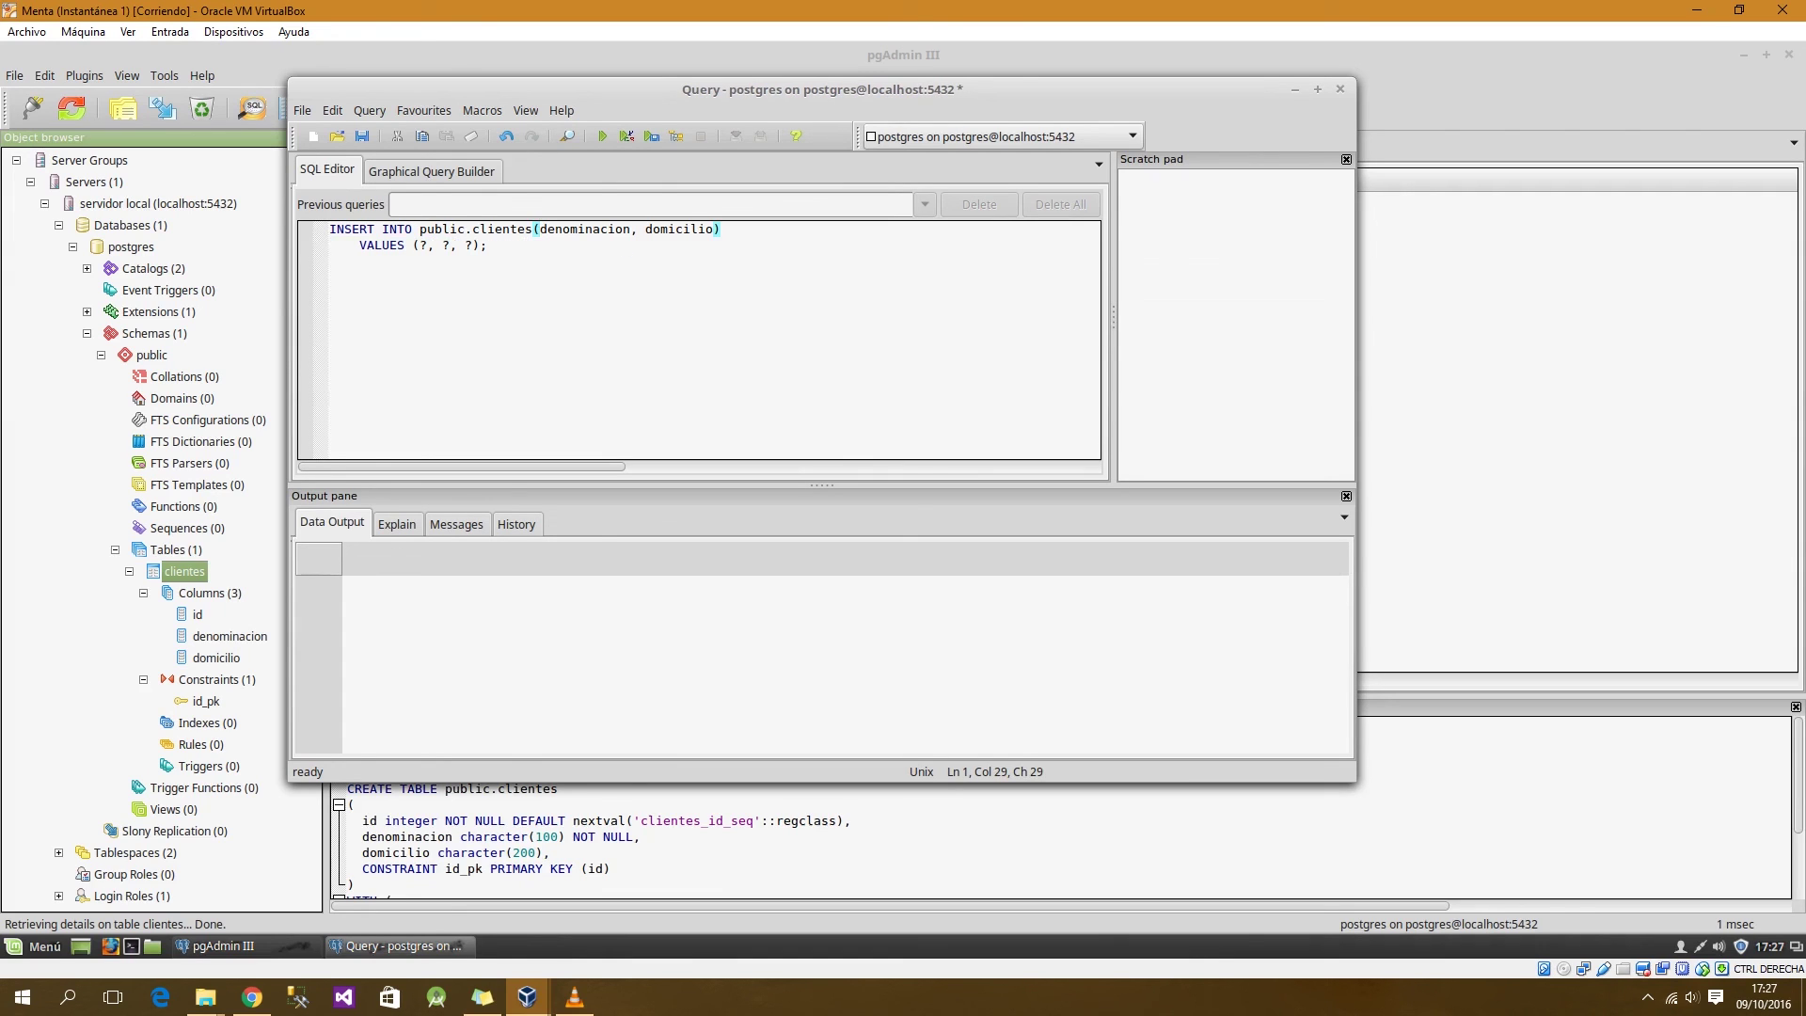
left_click_drag(419, 246, 442, 245)
key("Delete")
left_click_drag(427, 245, 420, 245)
type("''")
type("C")
type("osme ")
type("Fula")
type("nito")
key("Right")
key("Right")
key("Right")
key("shift+Right")
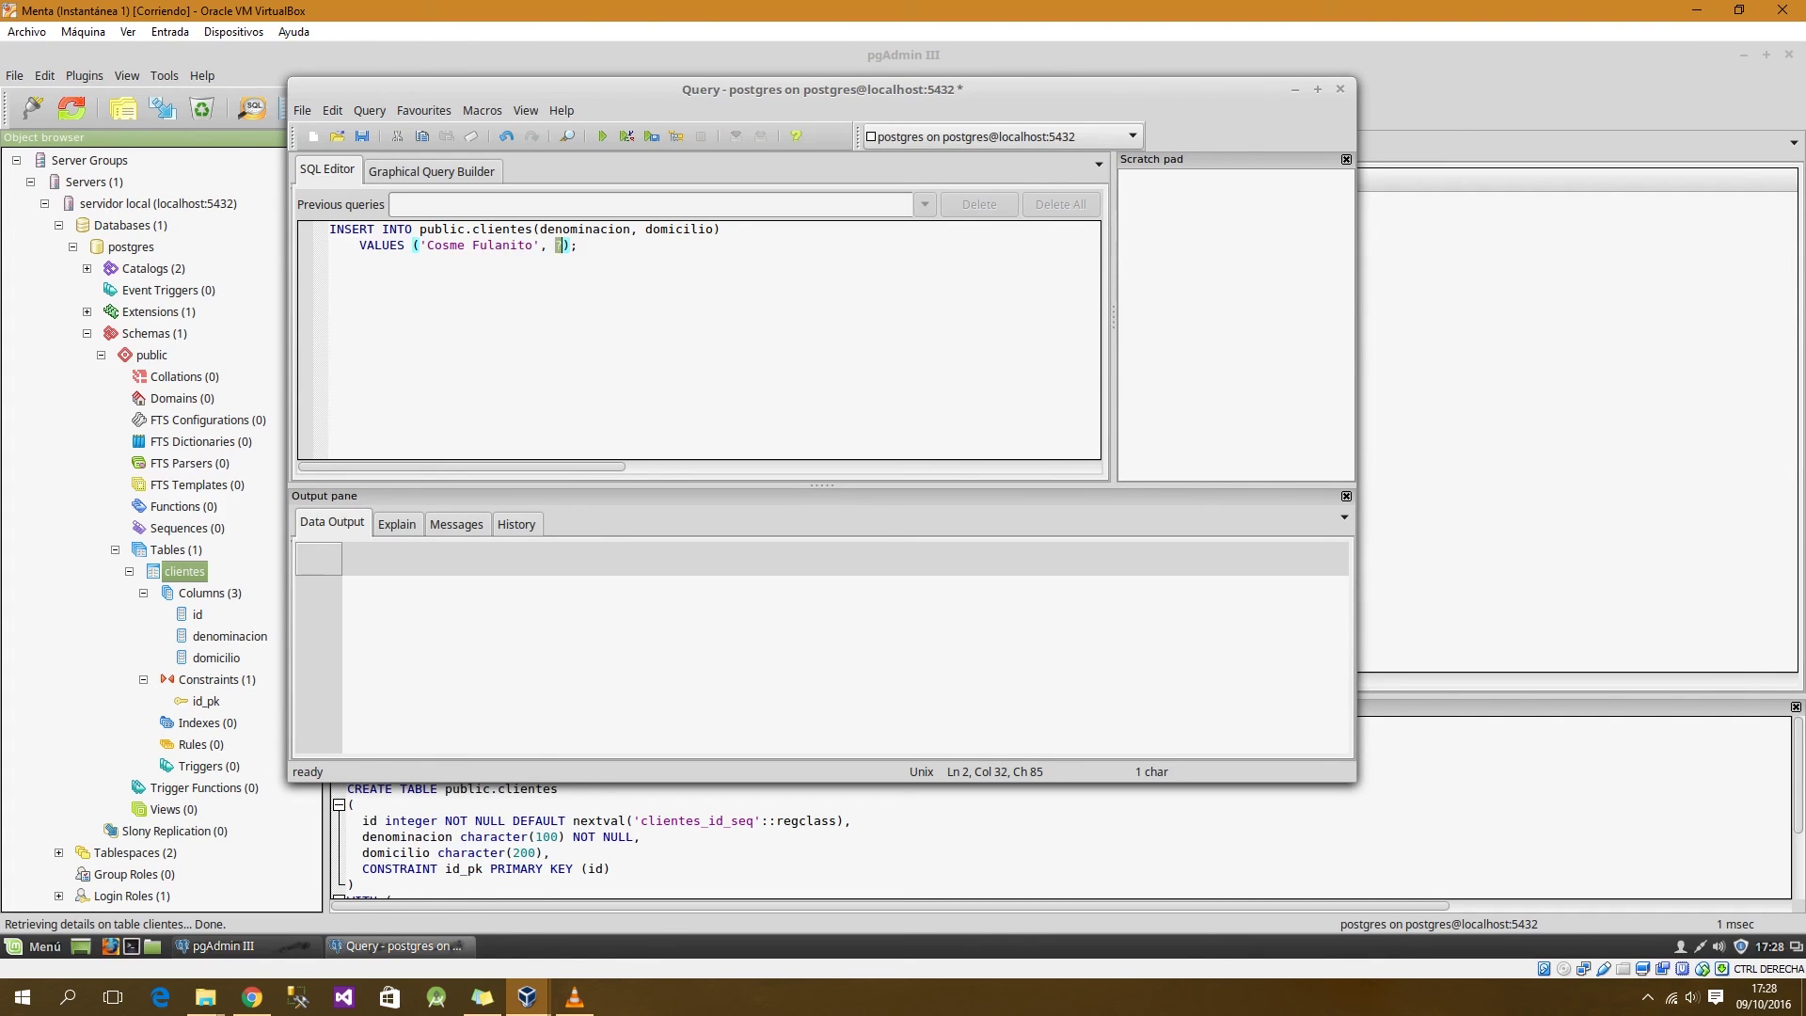
type("', 'Calle 1")
key("F5")
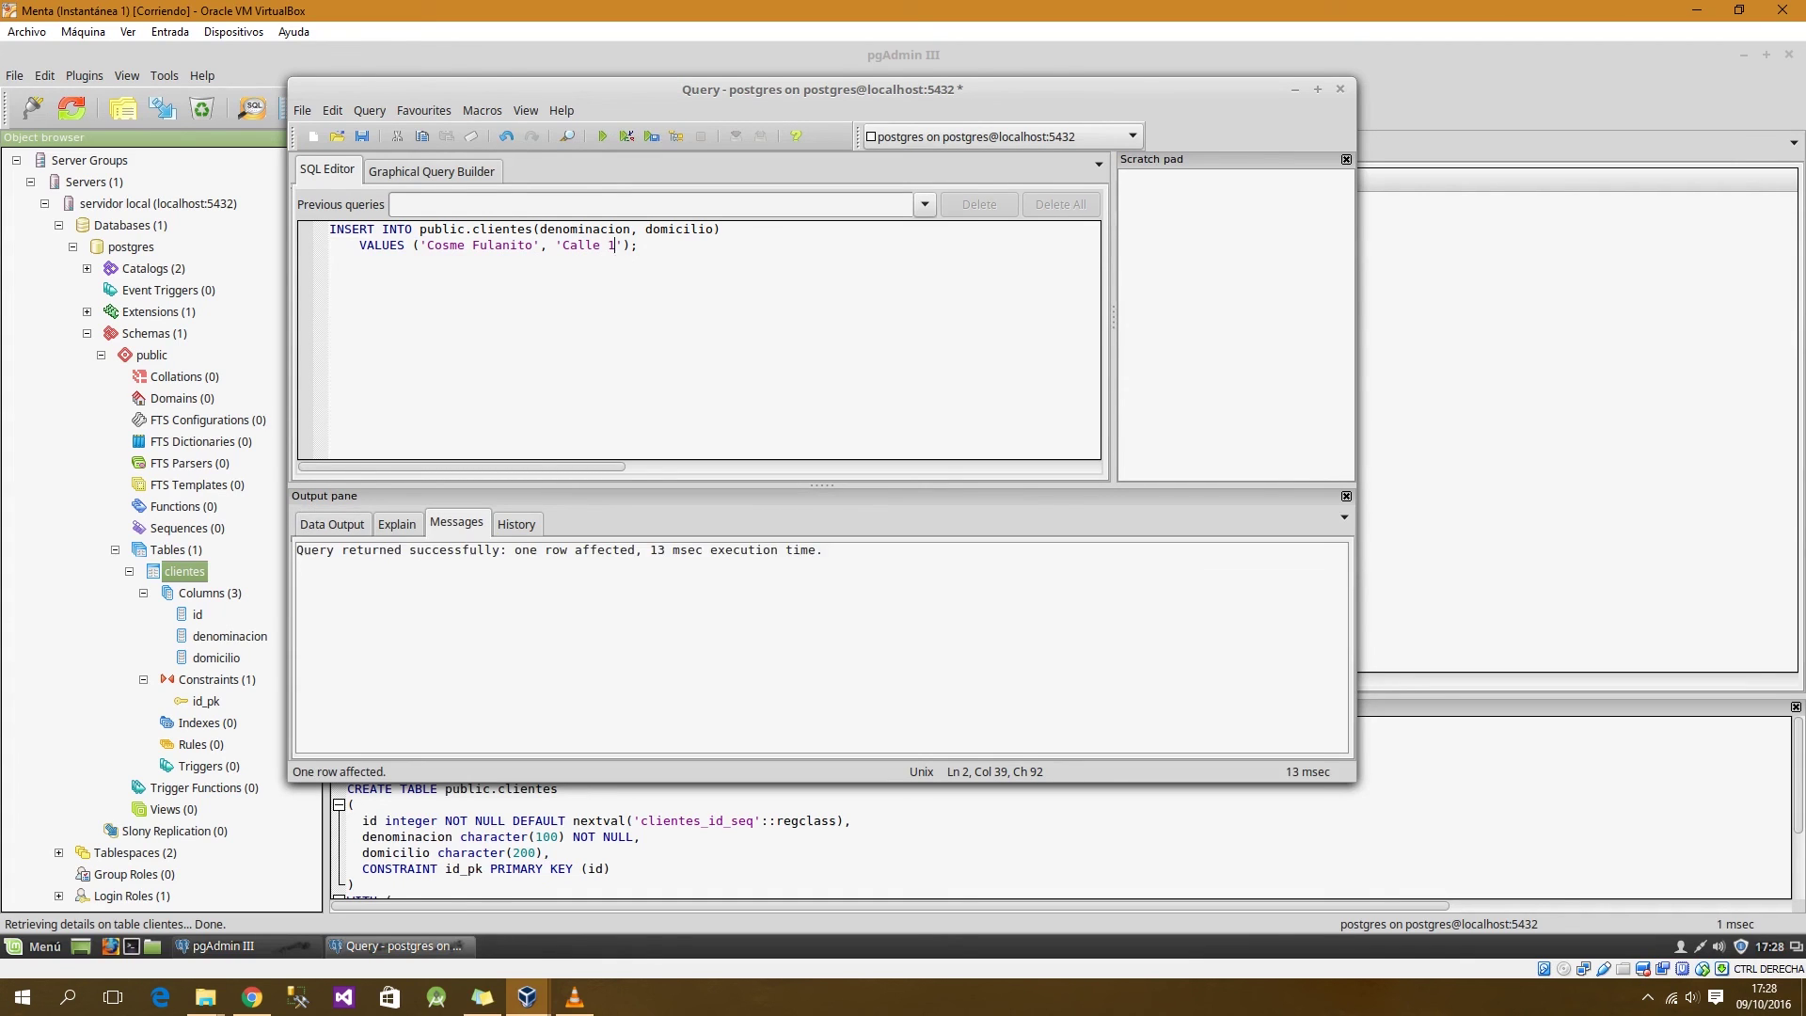
Step: Run a second INSERT with only a new customer name, dropping domicilio
left_click_drag(638, 229, 713, 229)
key("BackSpace")
key("BackSpace")
left_click_drag(428, 244, 532, 244)
type("Homero")
left_click_drag(495, 246, 563, 246)
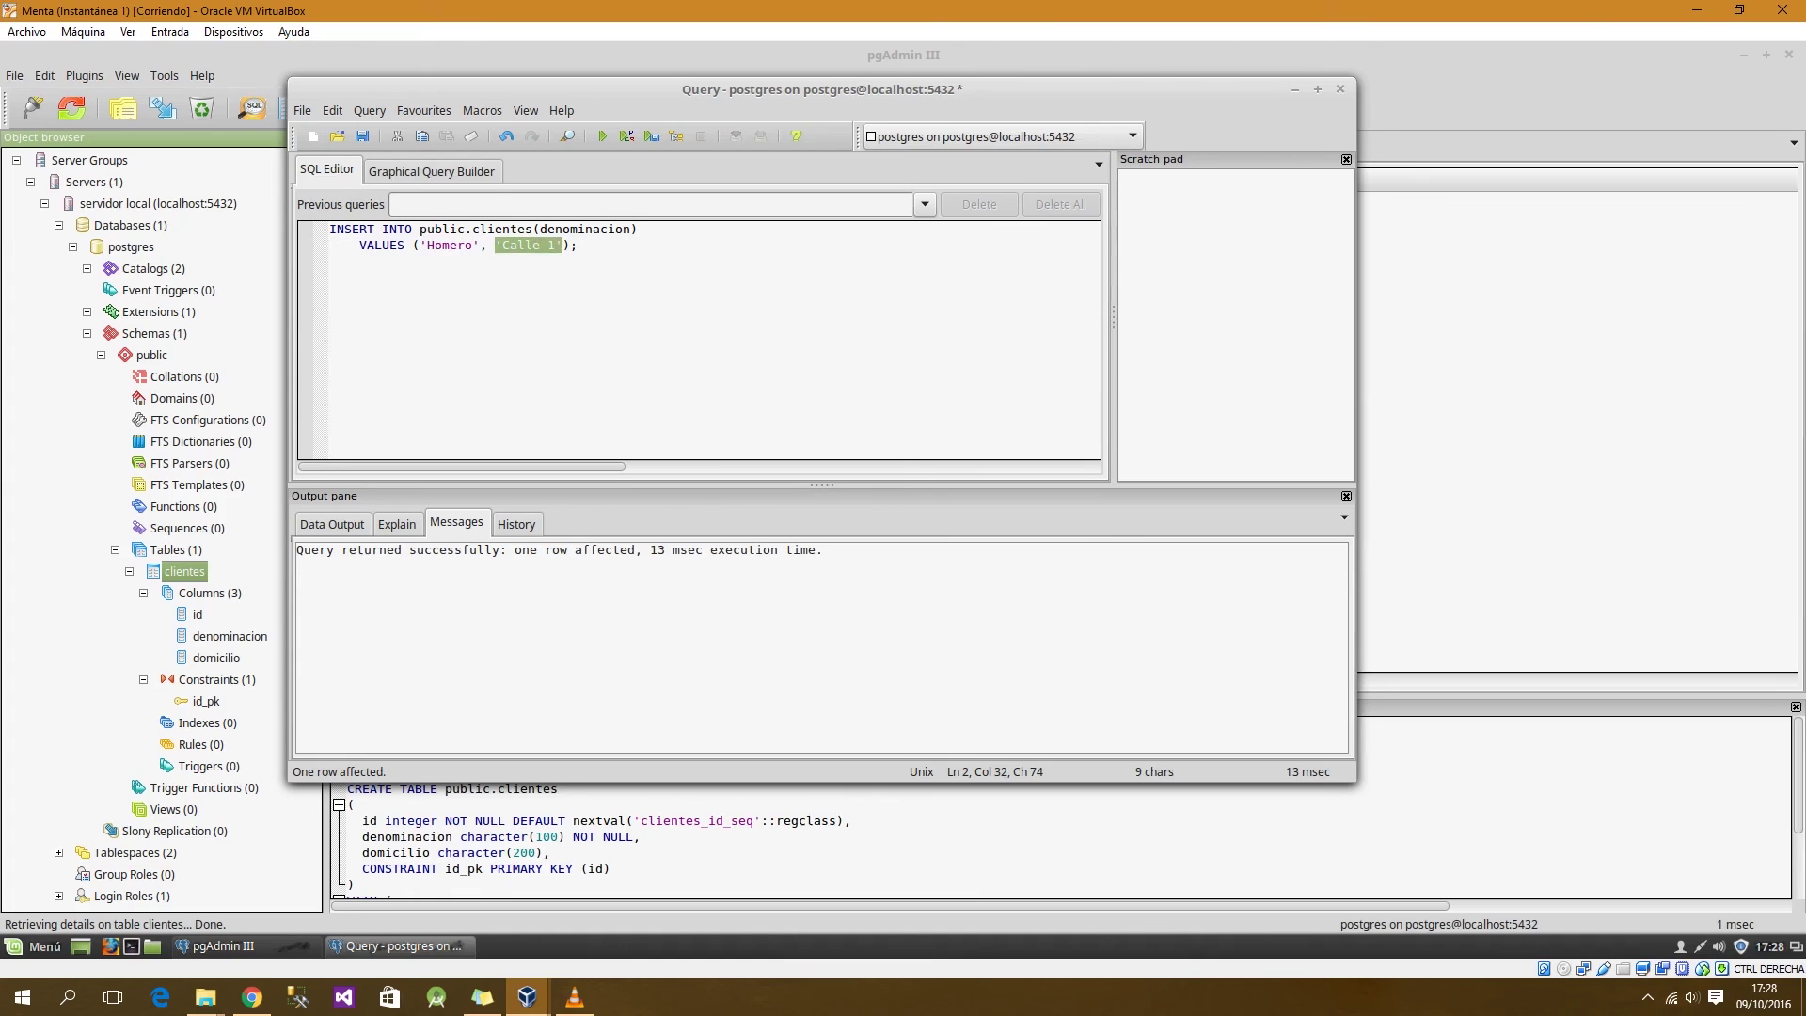
key("BackSpace")
key("BackSpace")
key("BackSpace")
key("F5")
Step: Close the query without saving and view the top 100 rows of clientes
key("alt+F4")
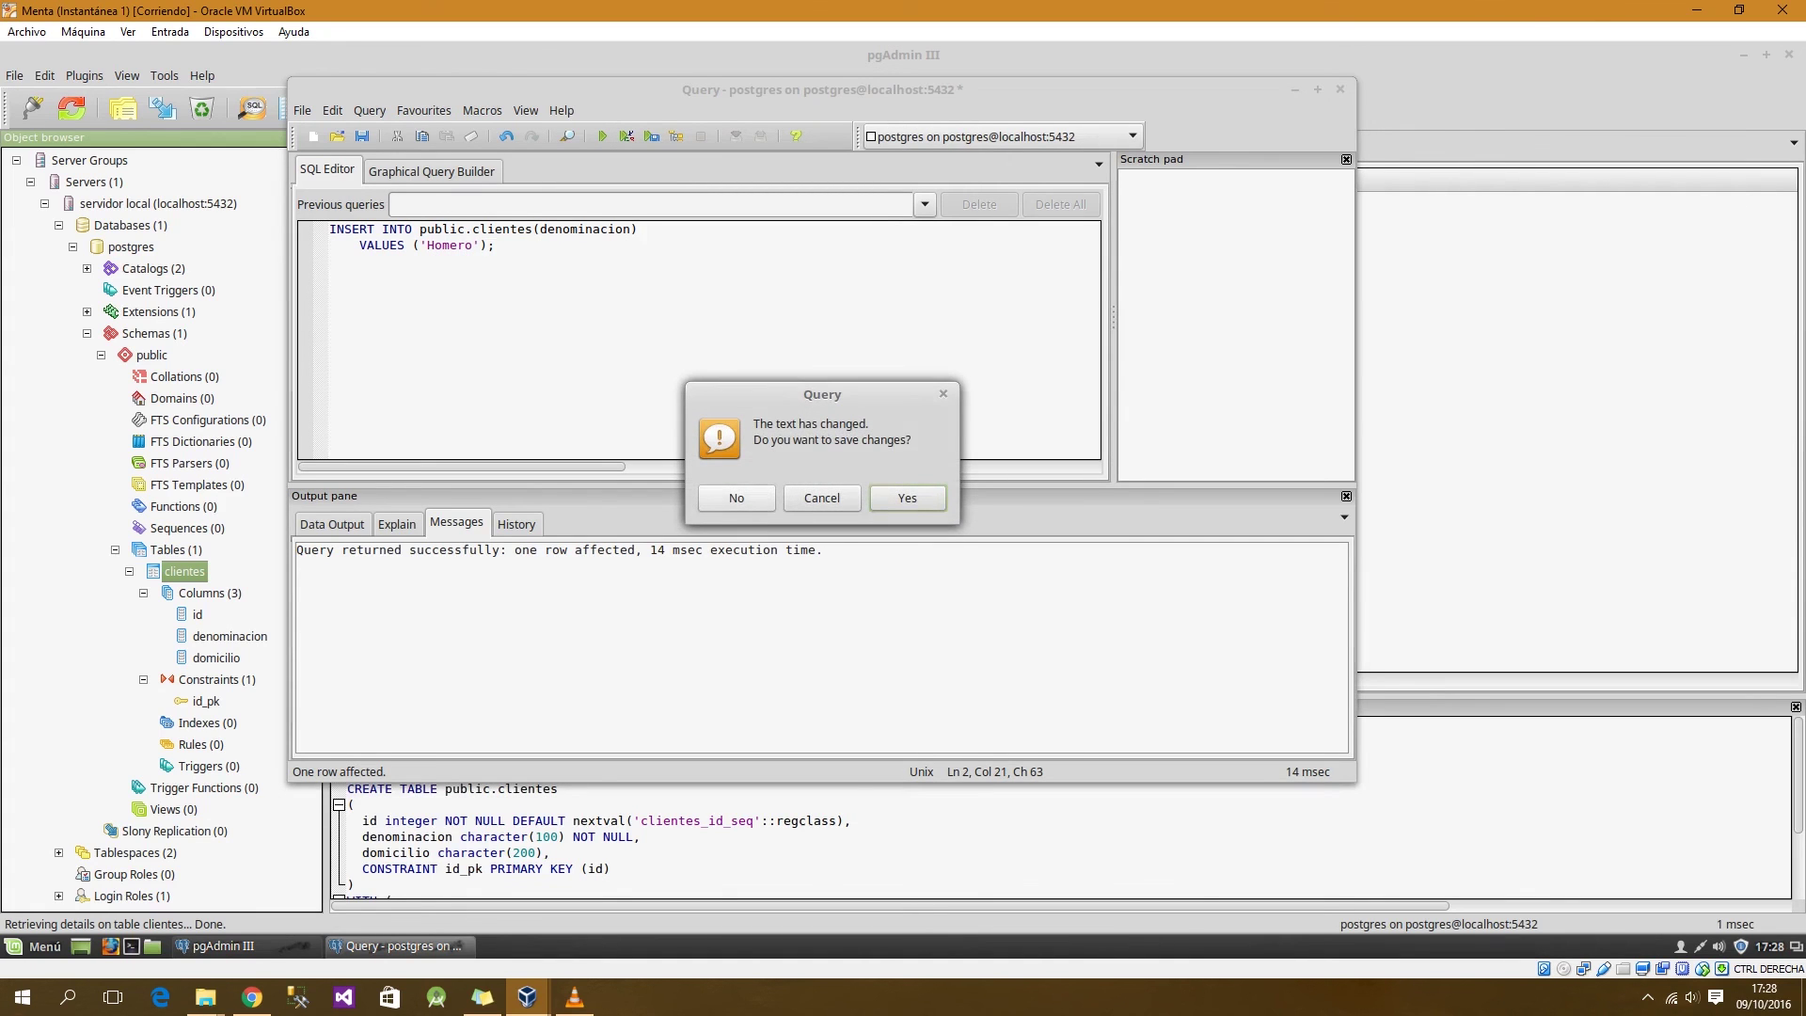
left_click(736, 498)
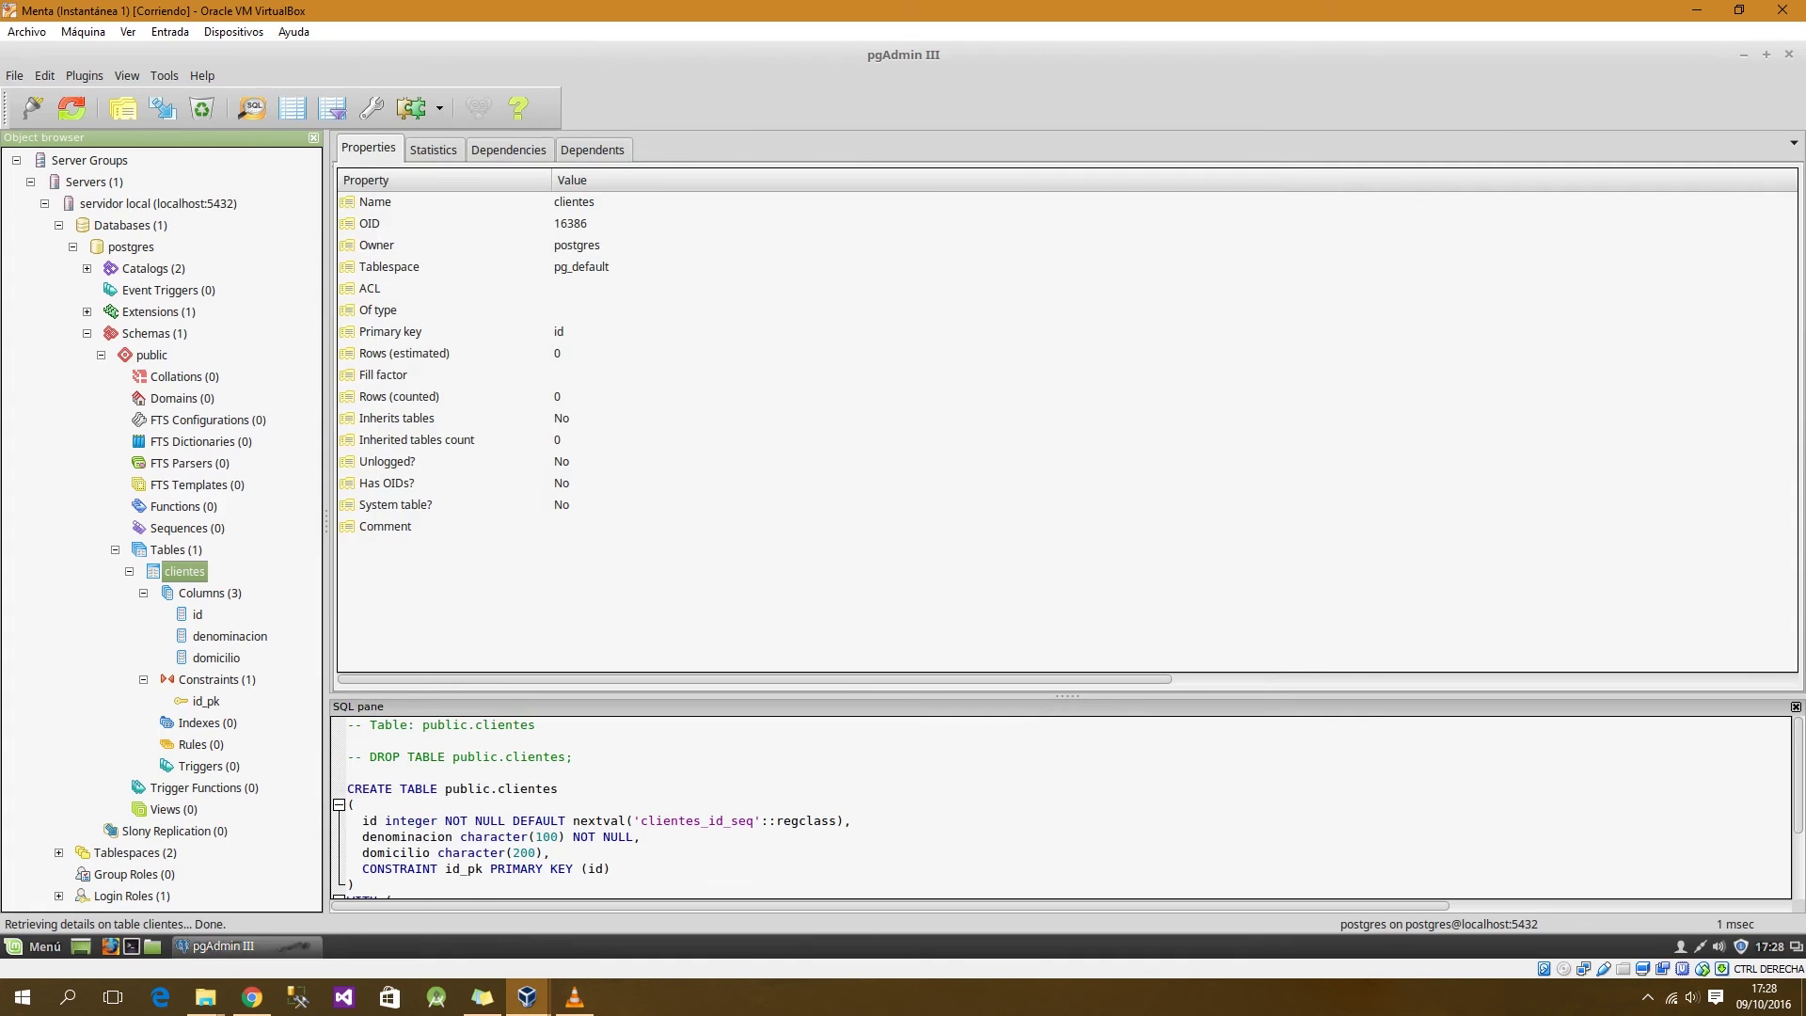
right_click(184, 571)
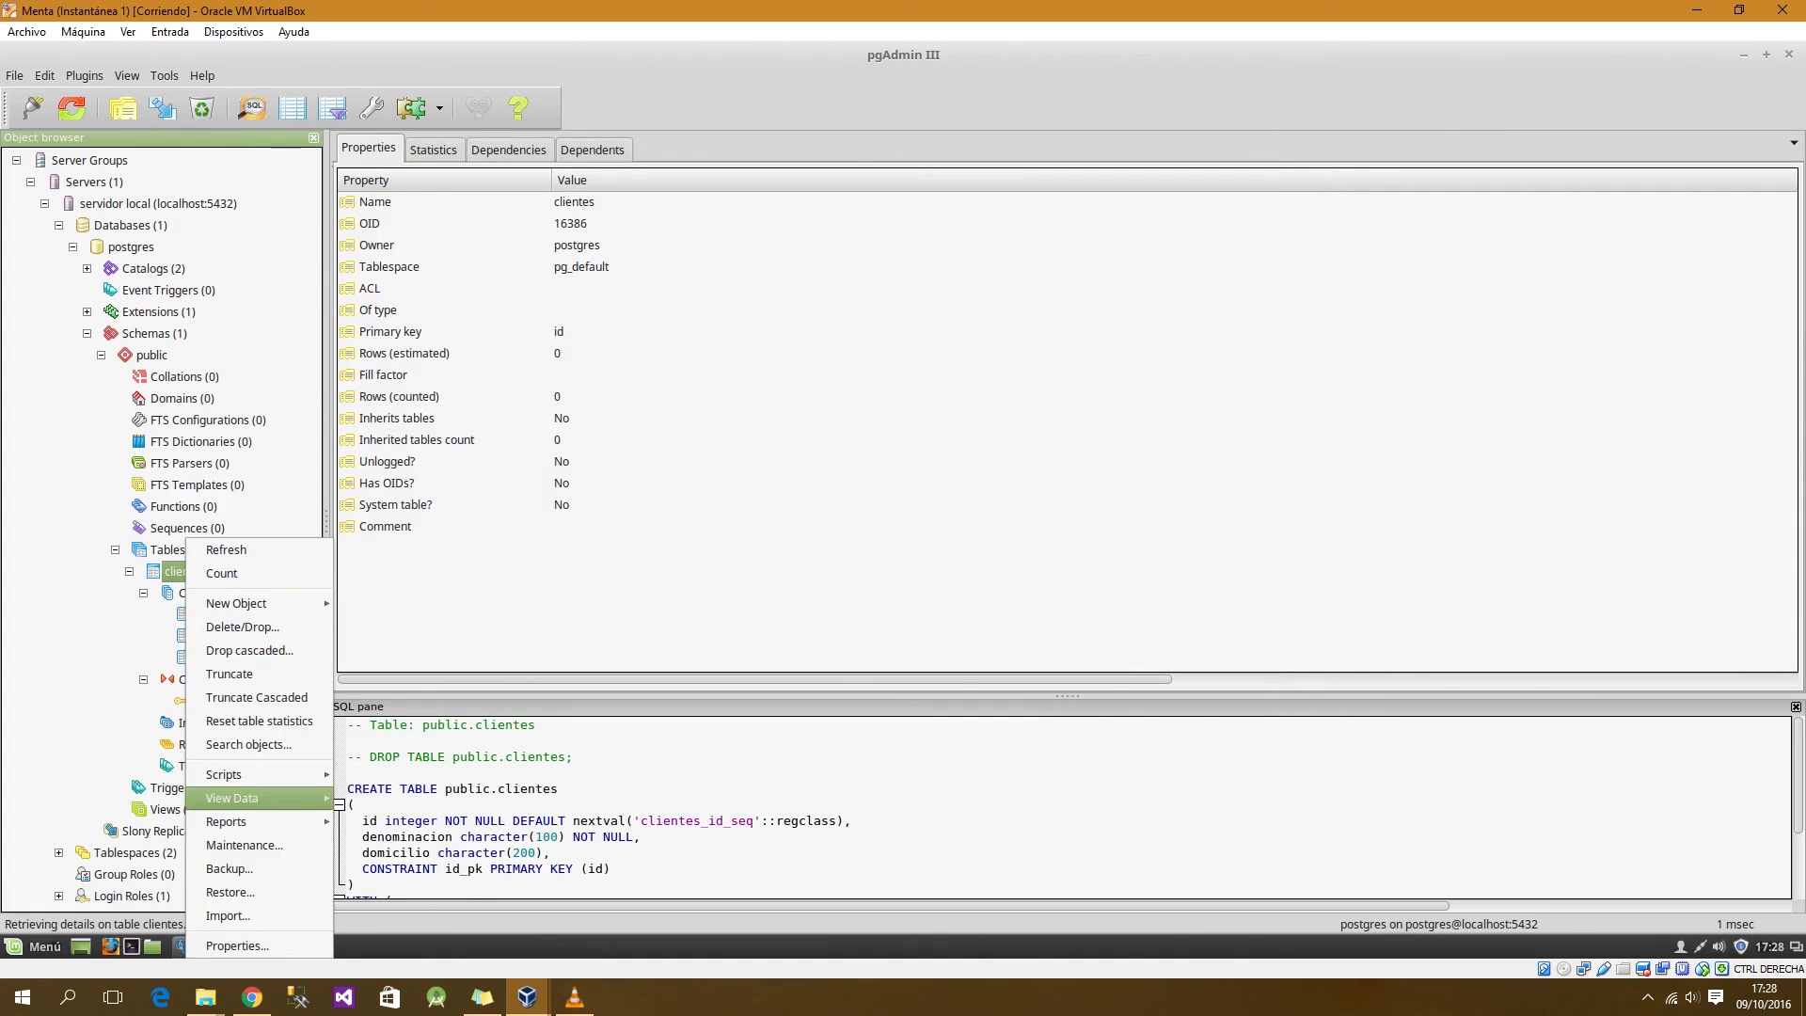
mouse_move(254, 797)
left_click(401, 797)
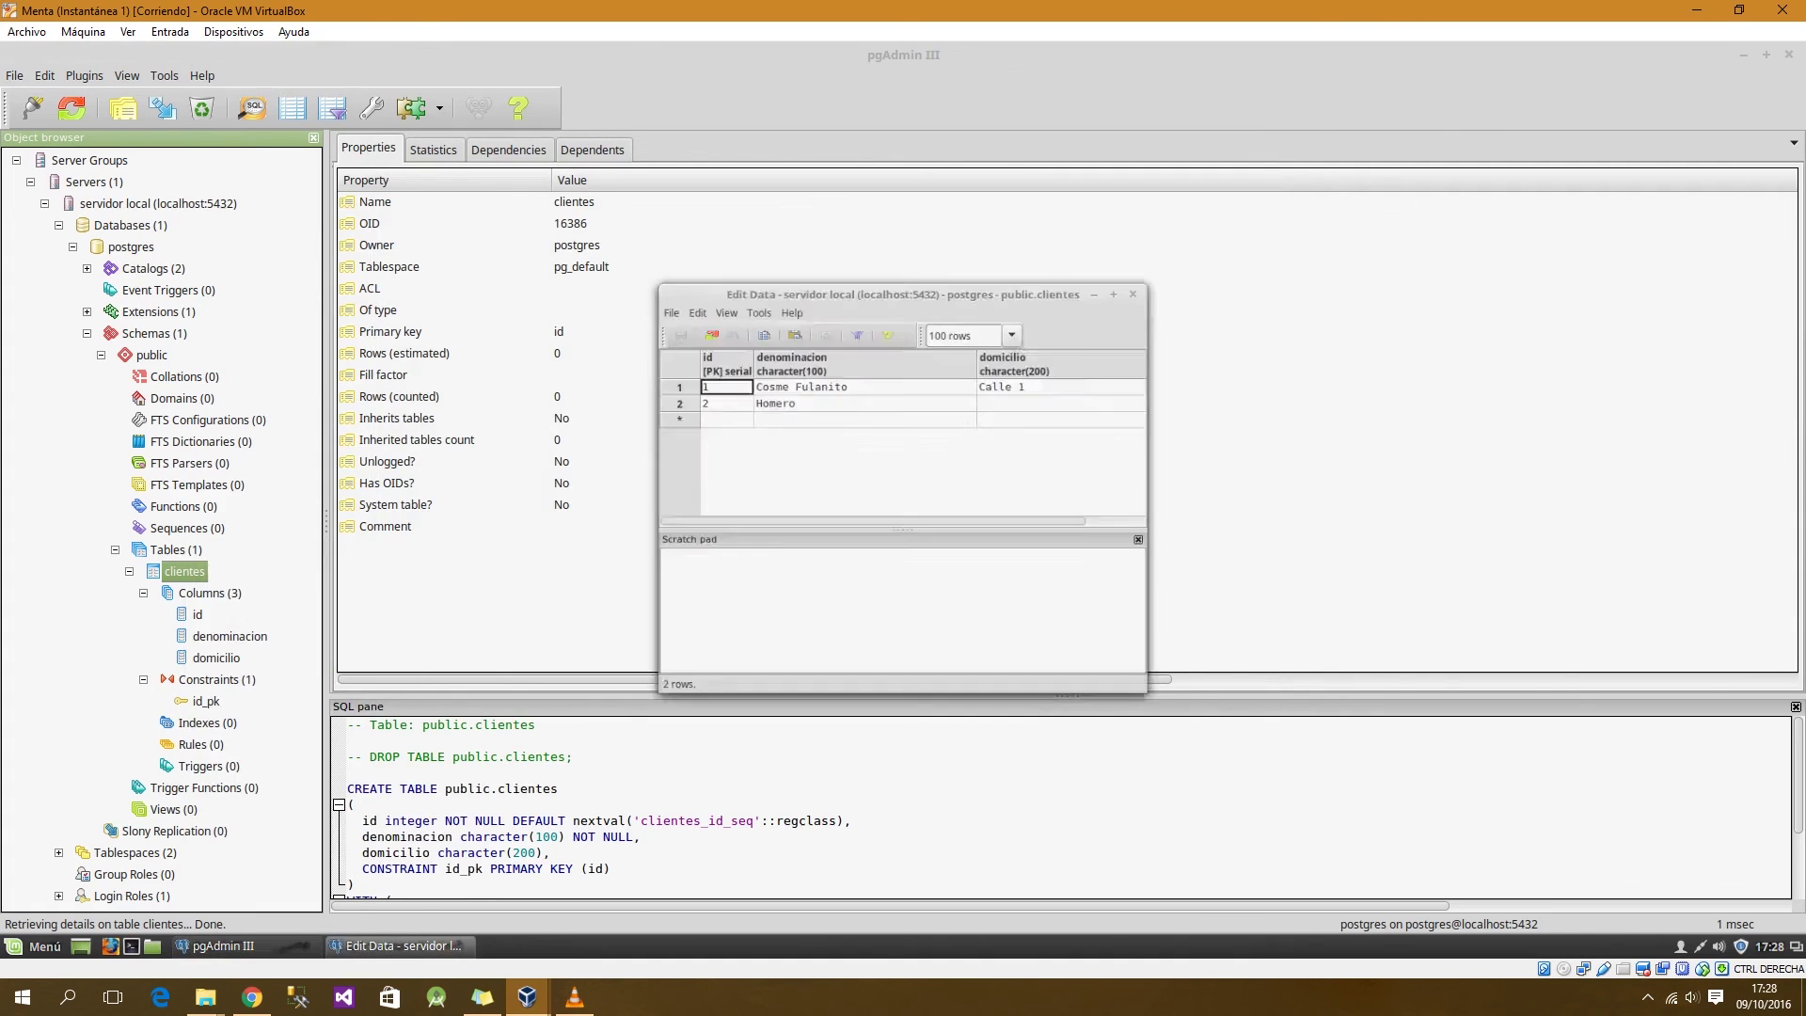